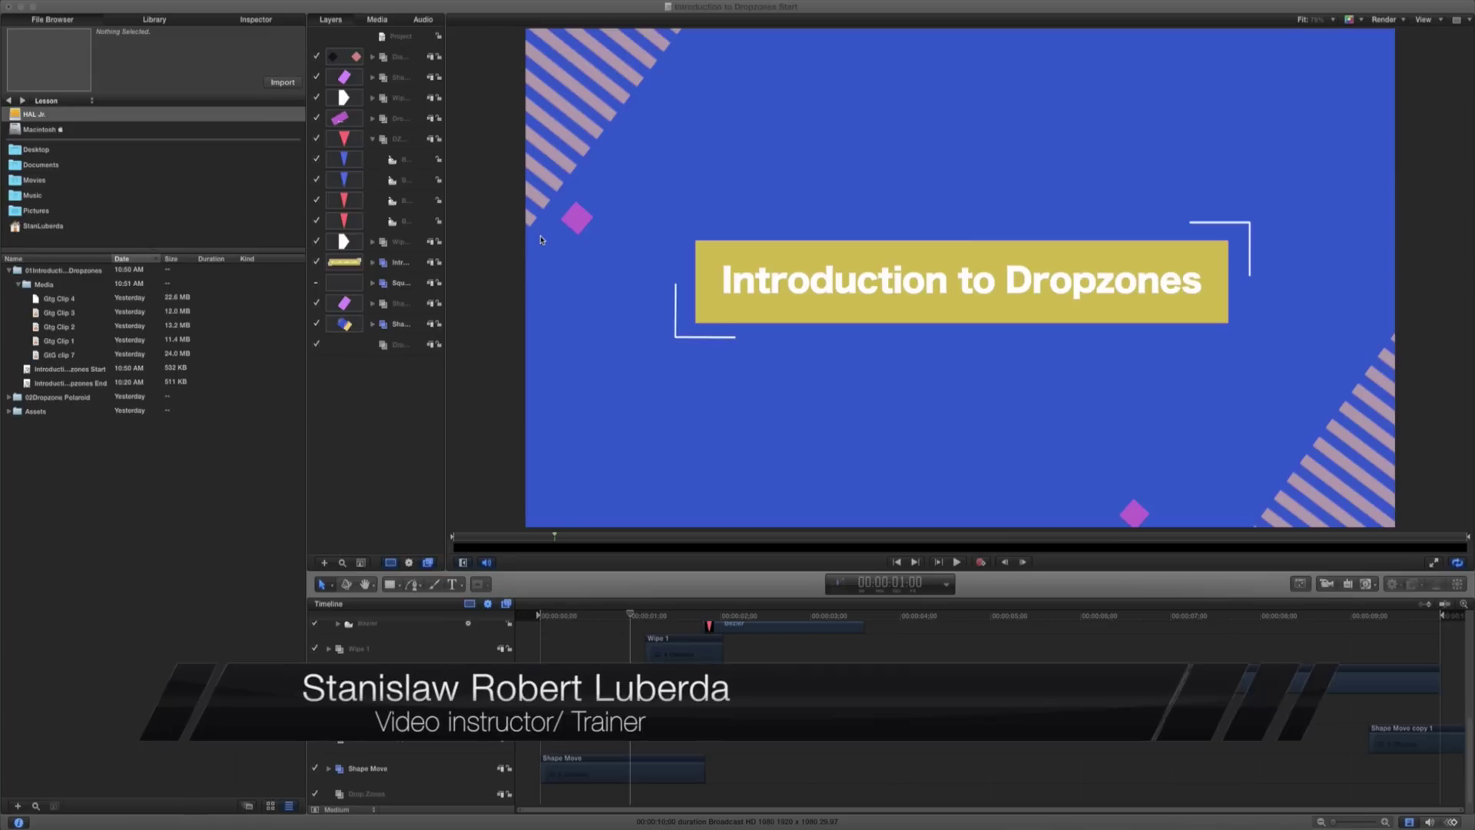
- Preview the Dropzone on Floor example movie in Quick Look, then close the preview
{"action": "mouse_move", "coordinate": [495, 822]}
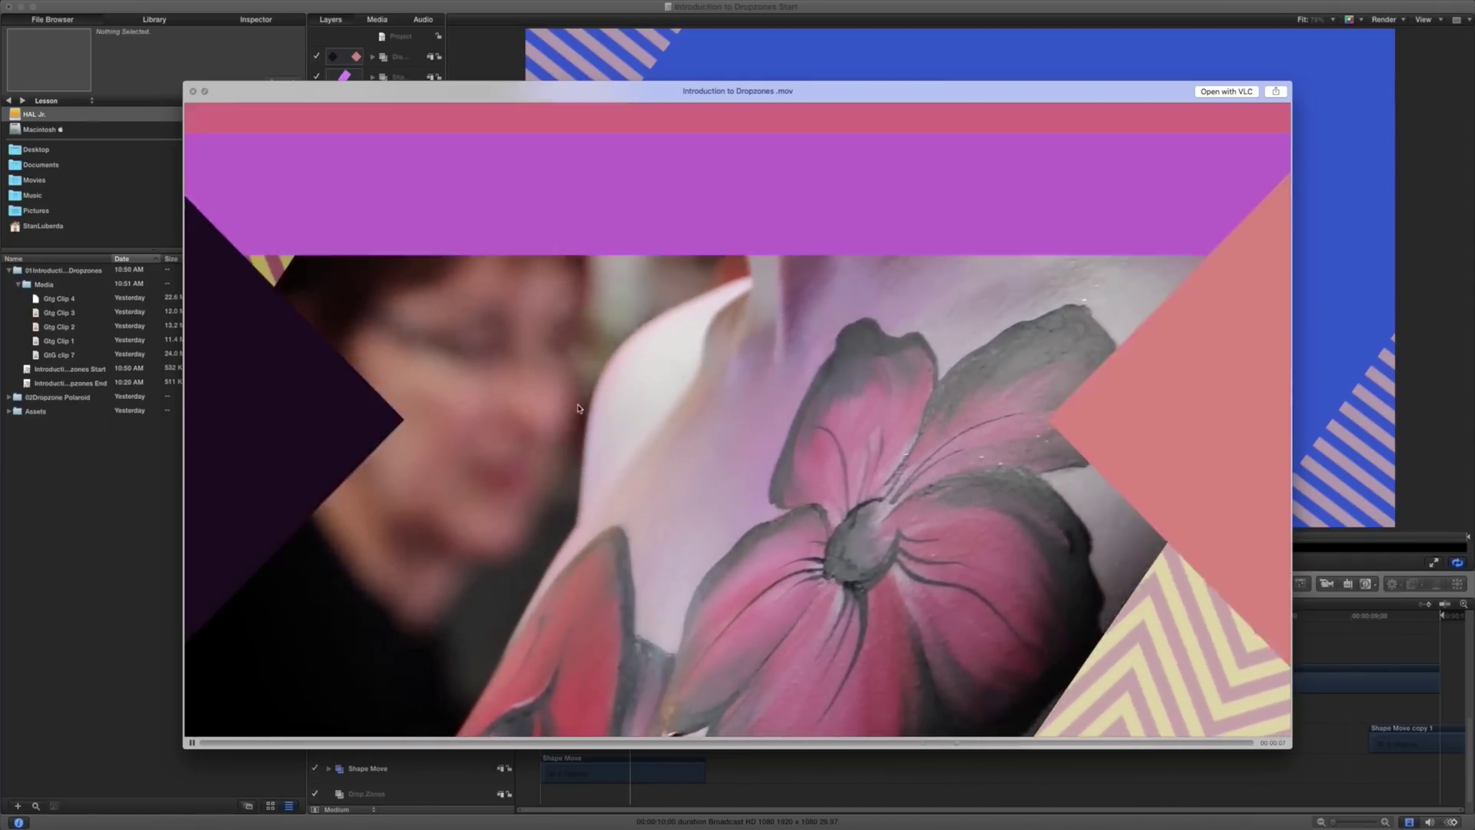
{"action": "key", "text": "Right"}
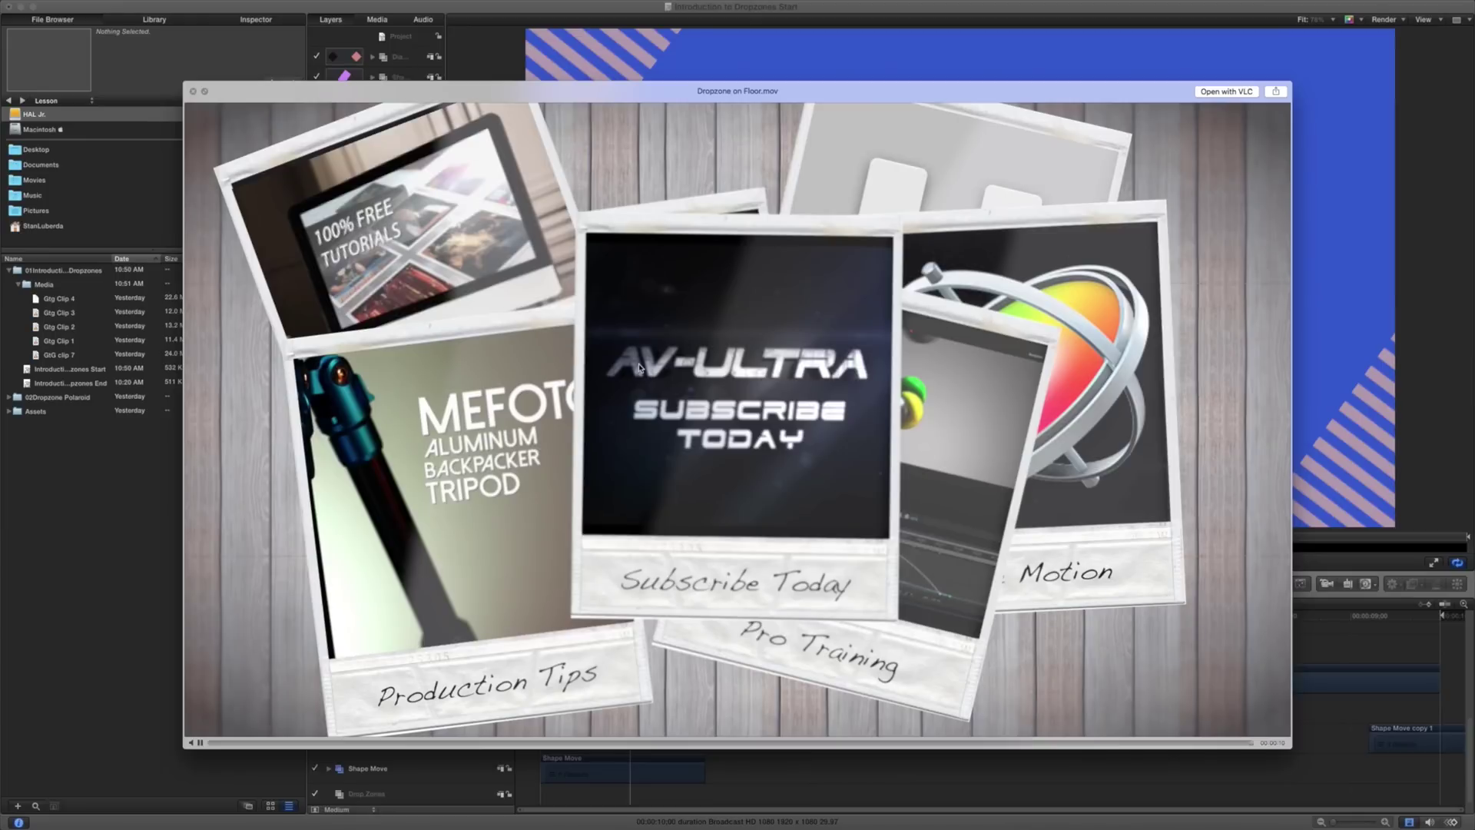
{"action": "key", "text": "space"}
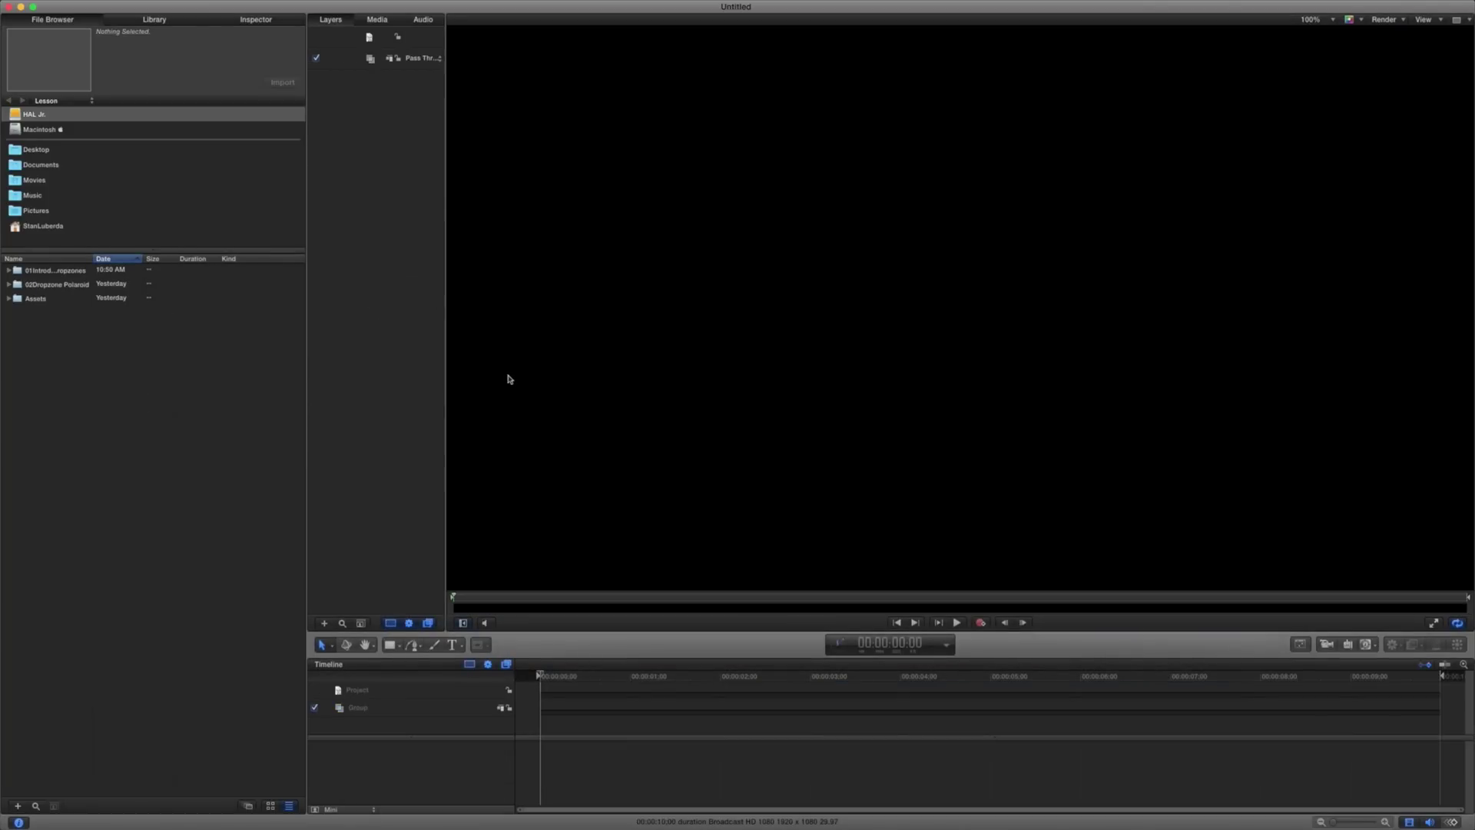
- Add a new Drop Zone to the empty Untitled project and play it back
{"action": "left_click", "coordinate": [9, 298]}
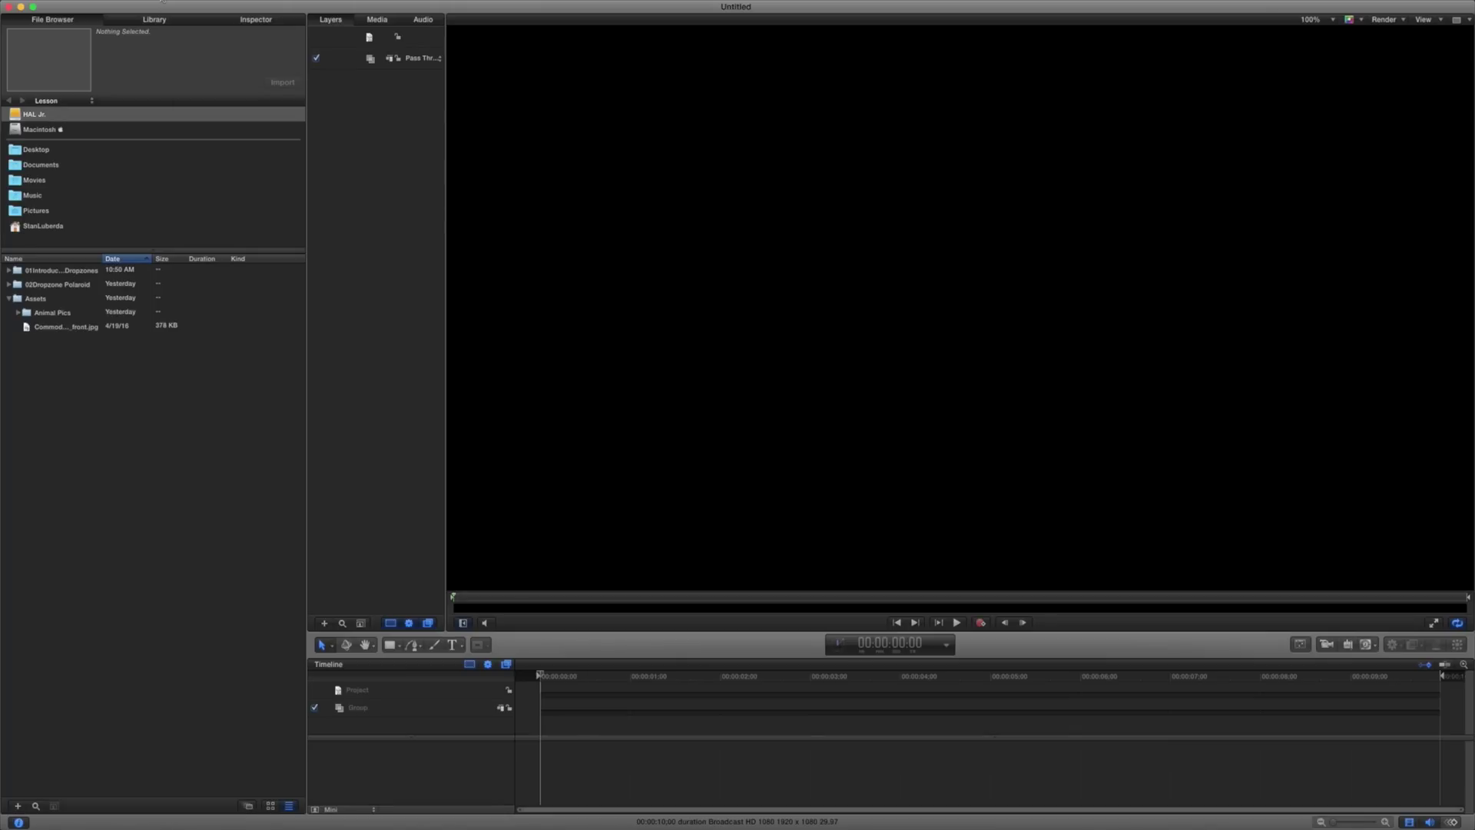
{"action": "left_click", "coordinate": [162, 0]}
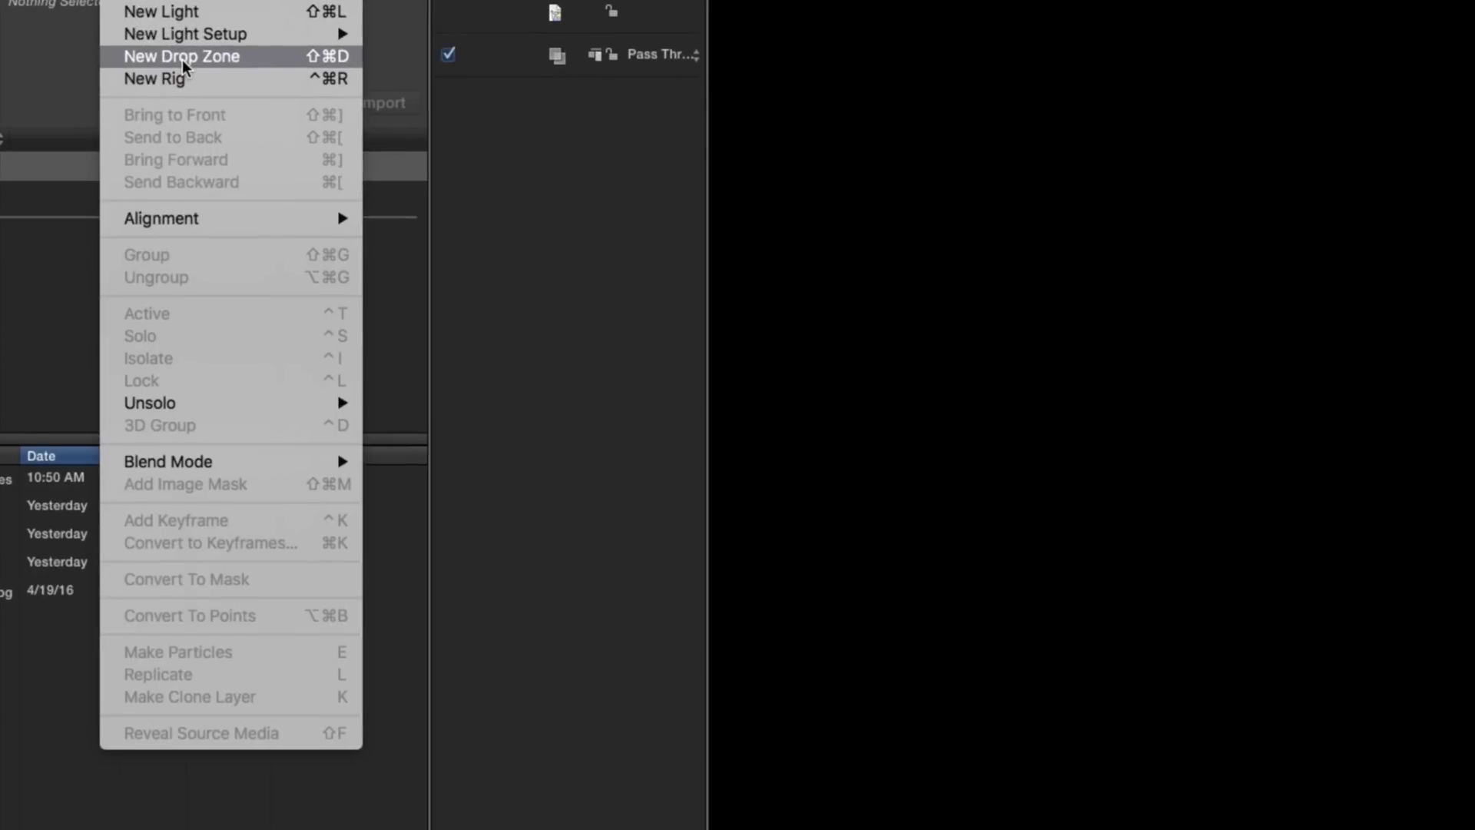
{"action": "left_click", "coordinate": [182, 59]}
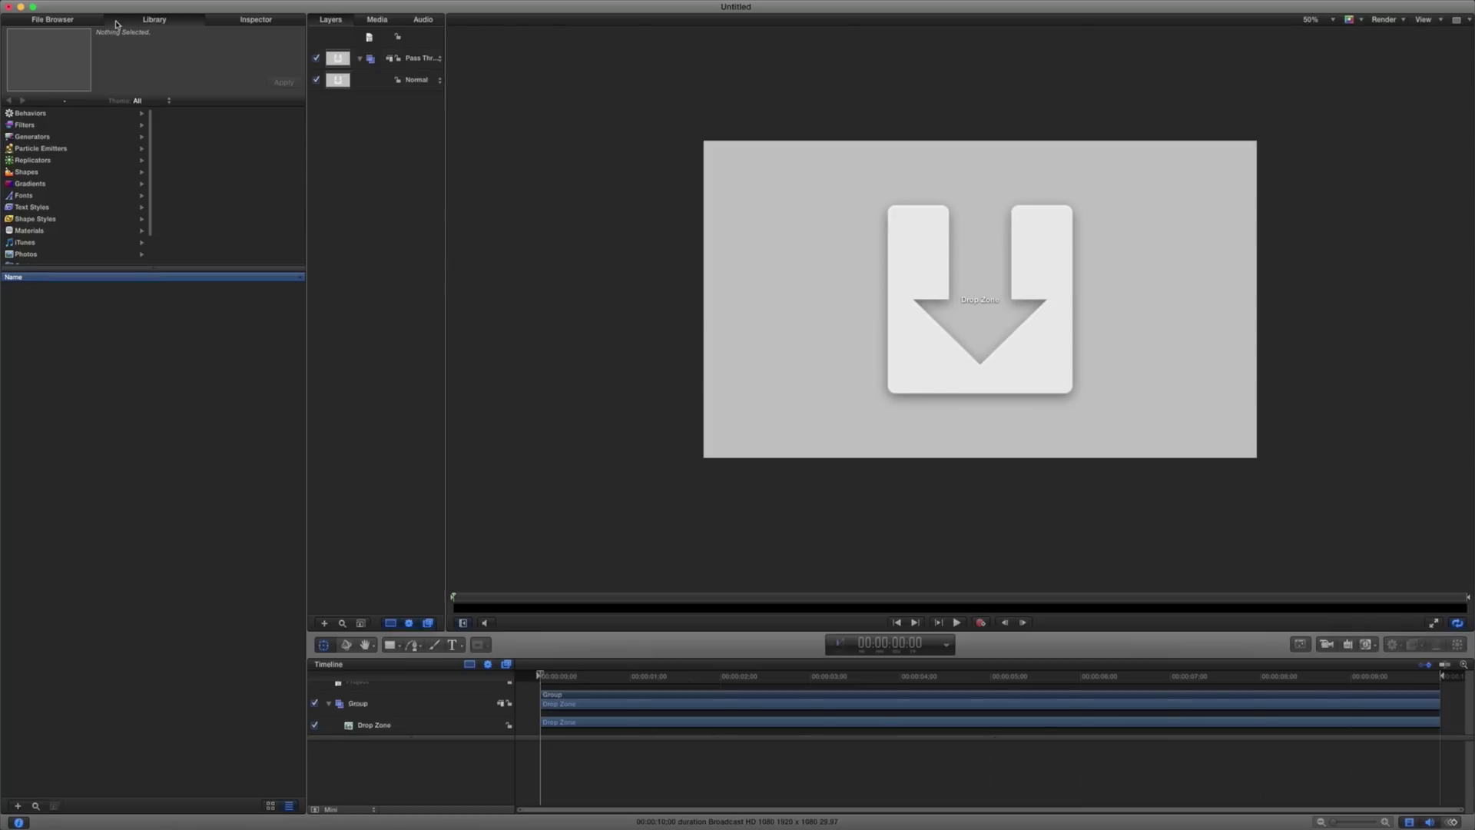
{"action": "left_click", "coordinate": [77, 23]}
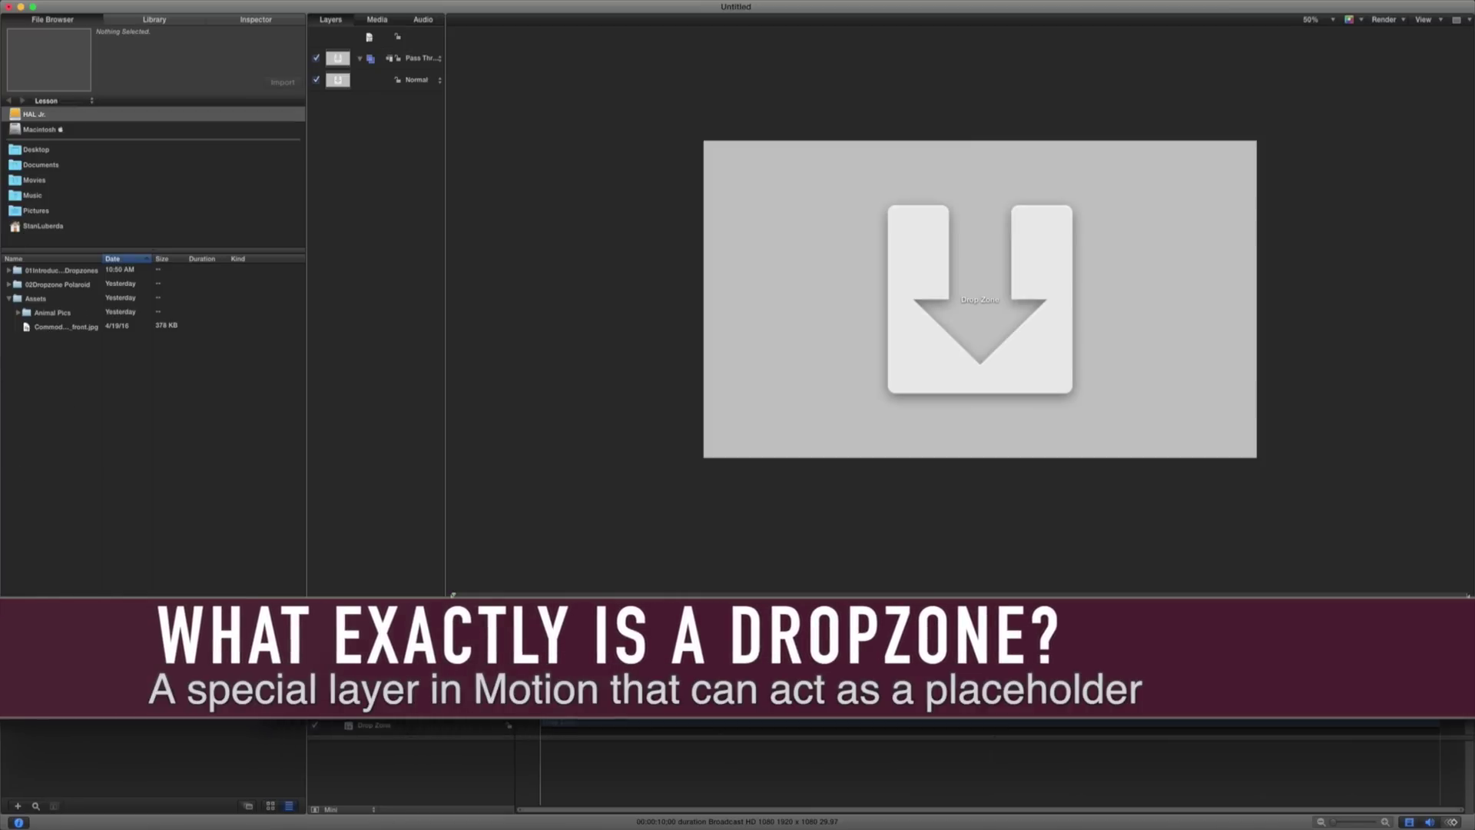
{"action": "key", "text": "space"}
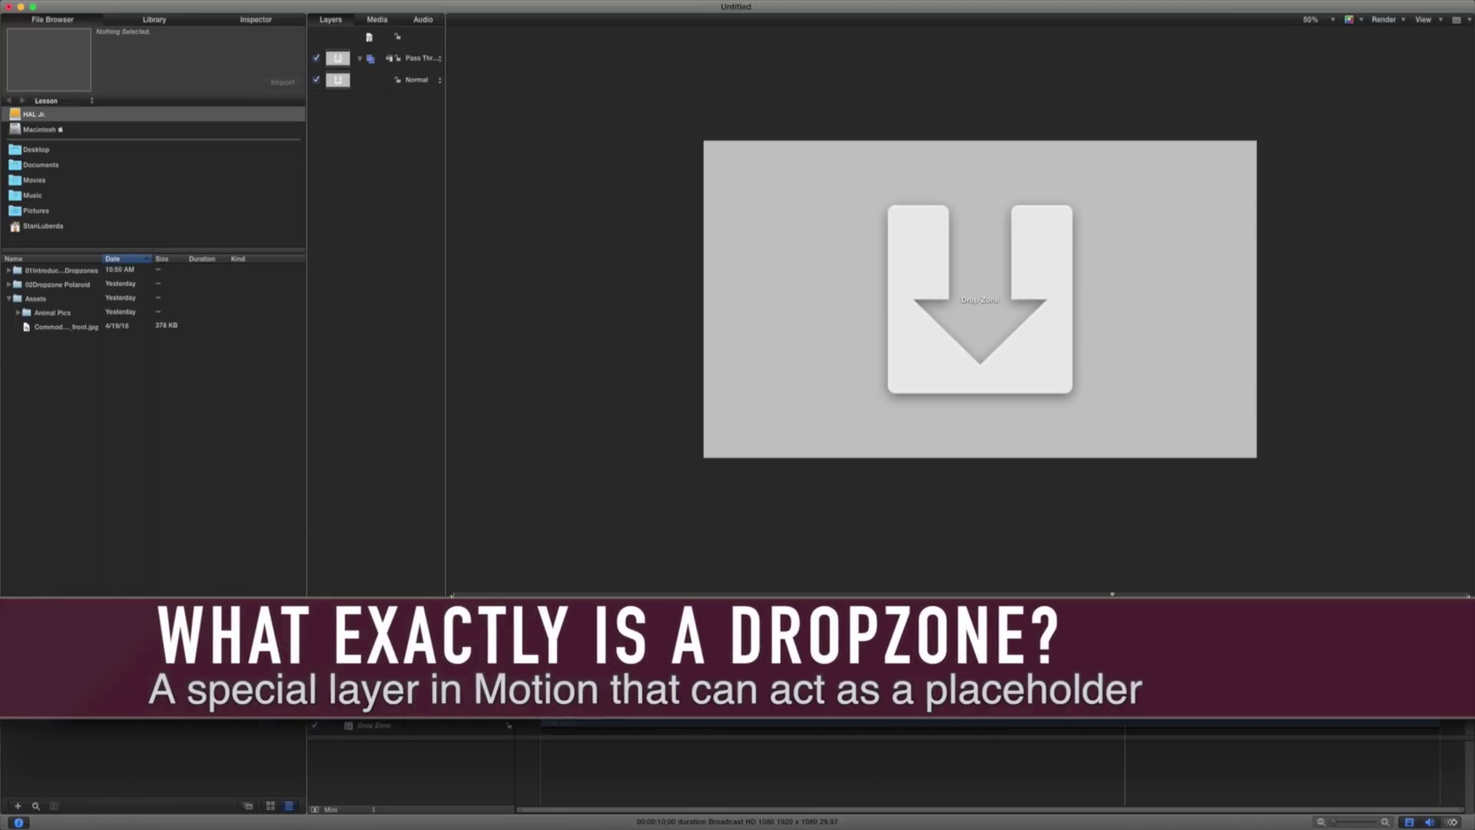
- Expand the Dropzones lesson's Media folder and select Gtg Clip 1
{"action": "left_click", "coordinate": [17, 312]}
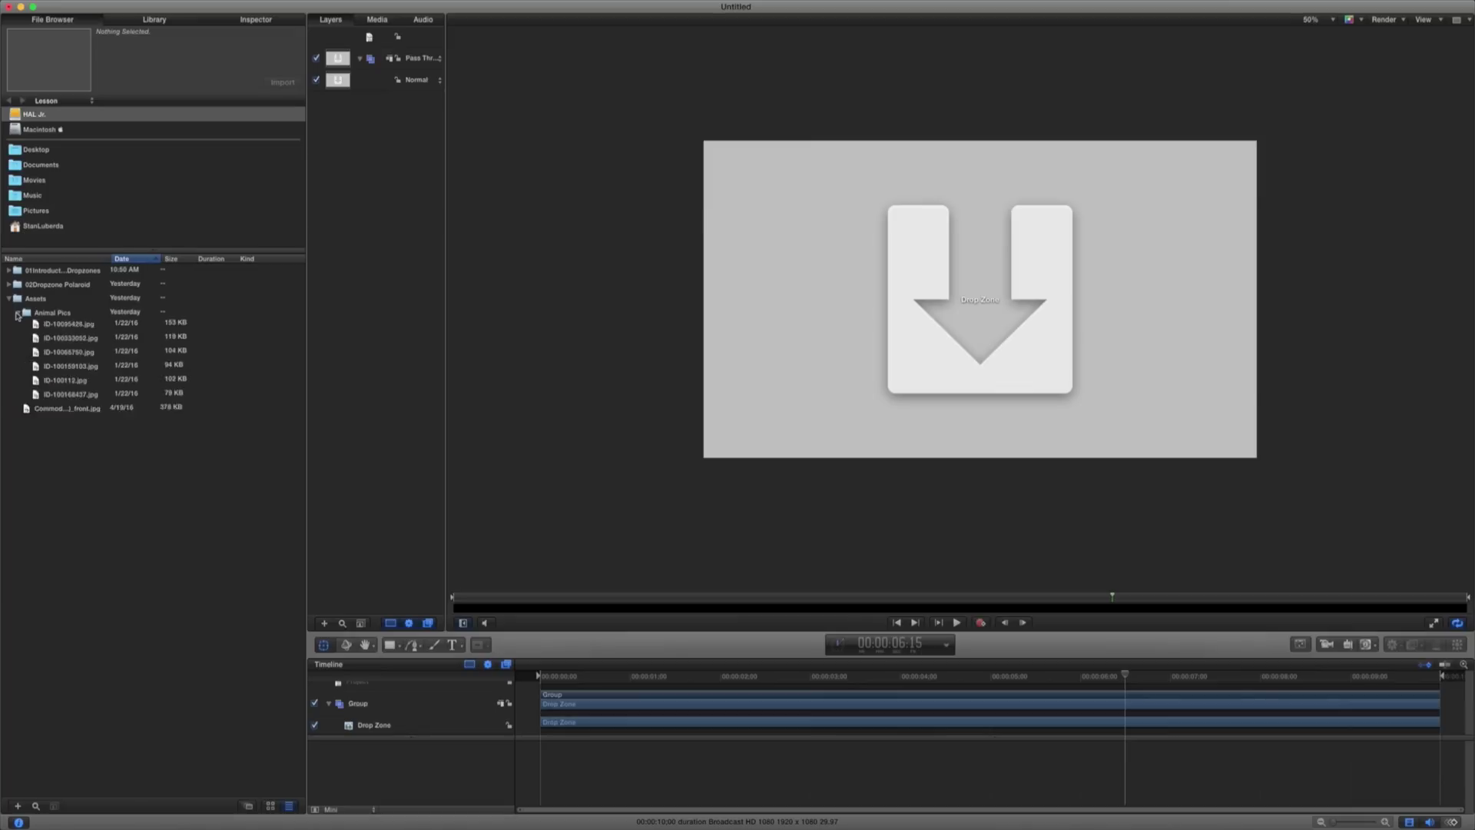
{"action": "left_click", "coordinate": [8, 271]}
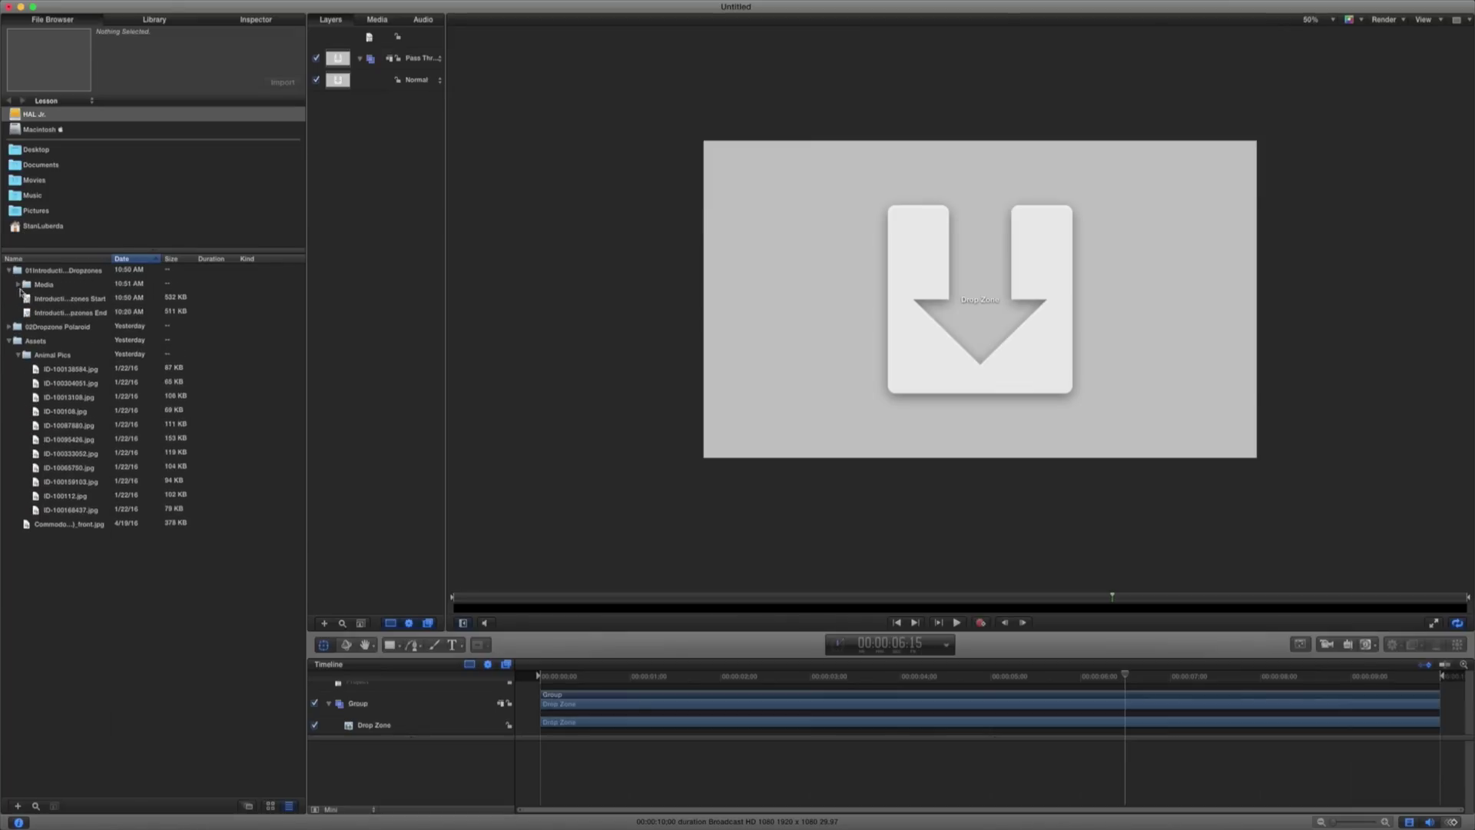
{"action": "left_click", "coordinate": [17, 284]}
{"action": "left_click", "coordinate": [56, 299]}
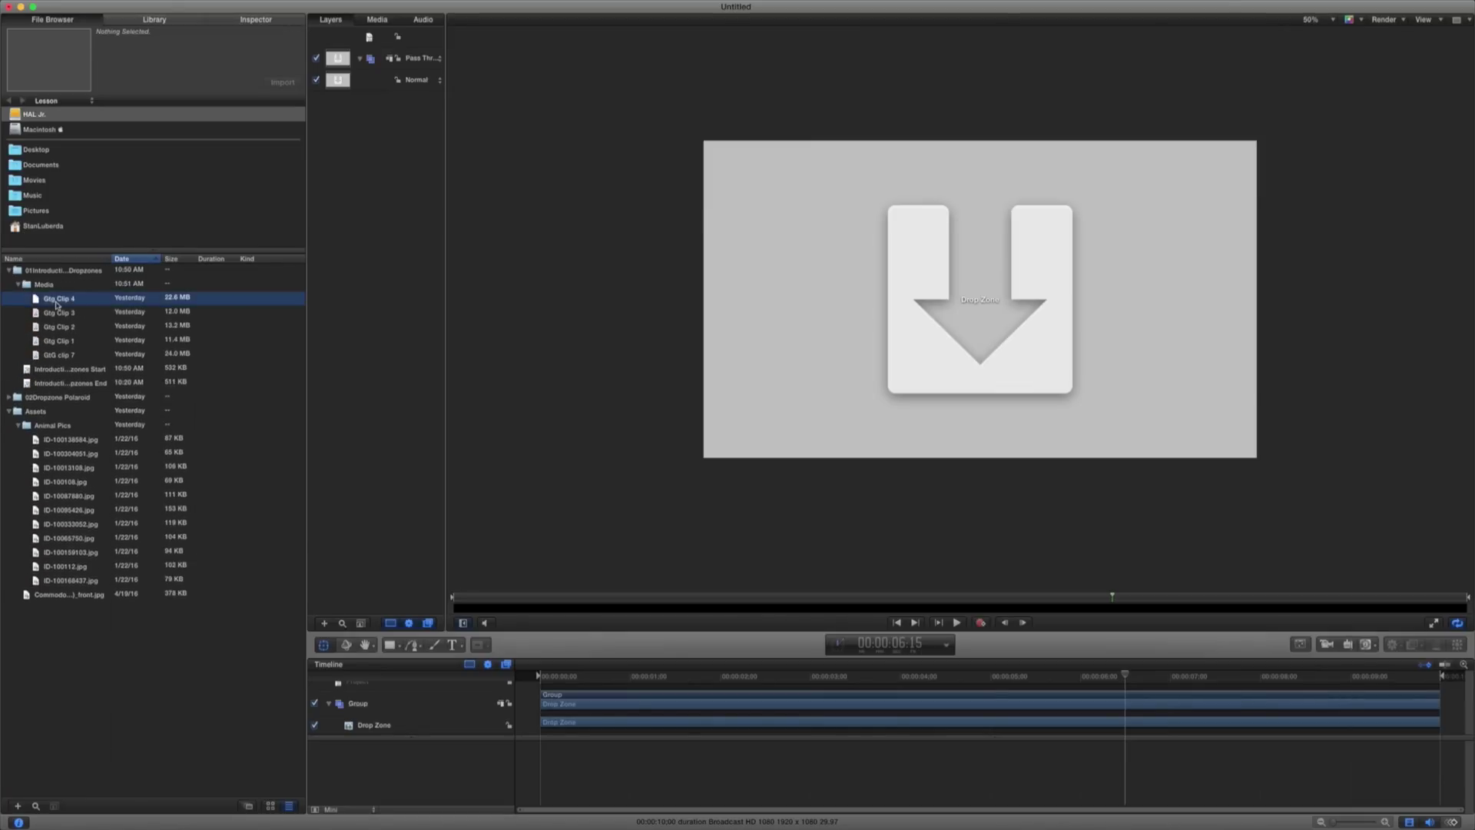
{"action": "left_click", "coordinate": [57, 342]}
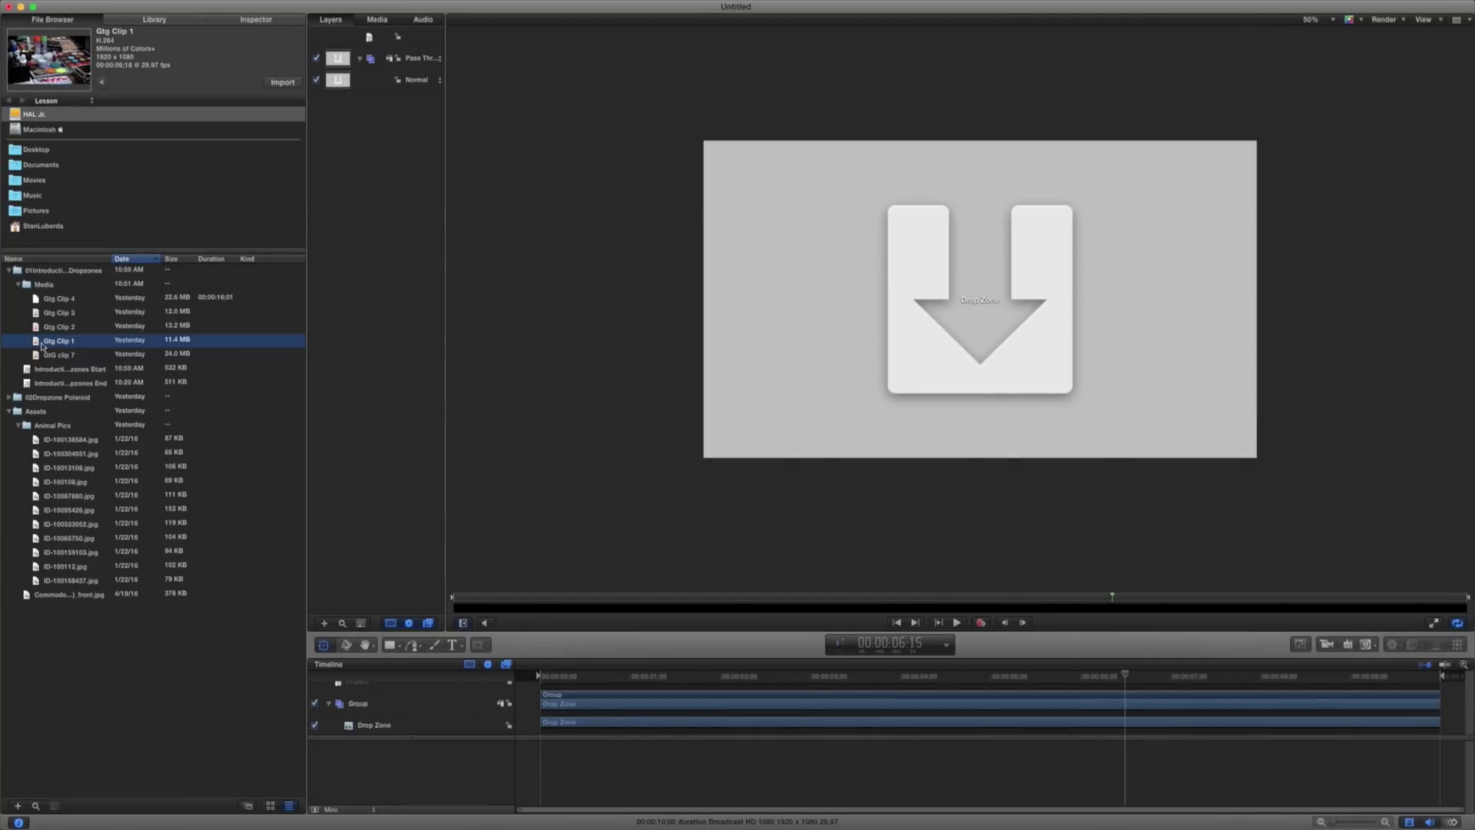
- Drop Gtg Clip 1 into the drop zone and play it from the start
{"action": "mouse_move", "coordinate": [38, 344]}
{"action": "left_mouse_down"}
{"action": "mouse_move", "coordinate": [899, 269]}
{"action": "mouse_move", "coordinate": [972, 315]}
{"action": "mouse_move", "coordinate": [845, 359]}
{"action": "mouse_move", "coordinate": [926, 359]}
{"action": "mouse_move", "coordinate": [741, 392]}
{"action": "mouse_move", "coordinate": [67, 342]}
{"action": "left_mouse_up"}
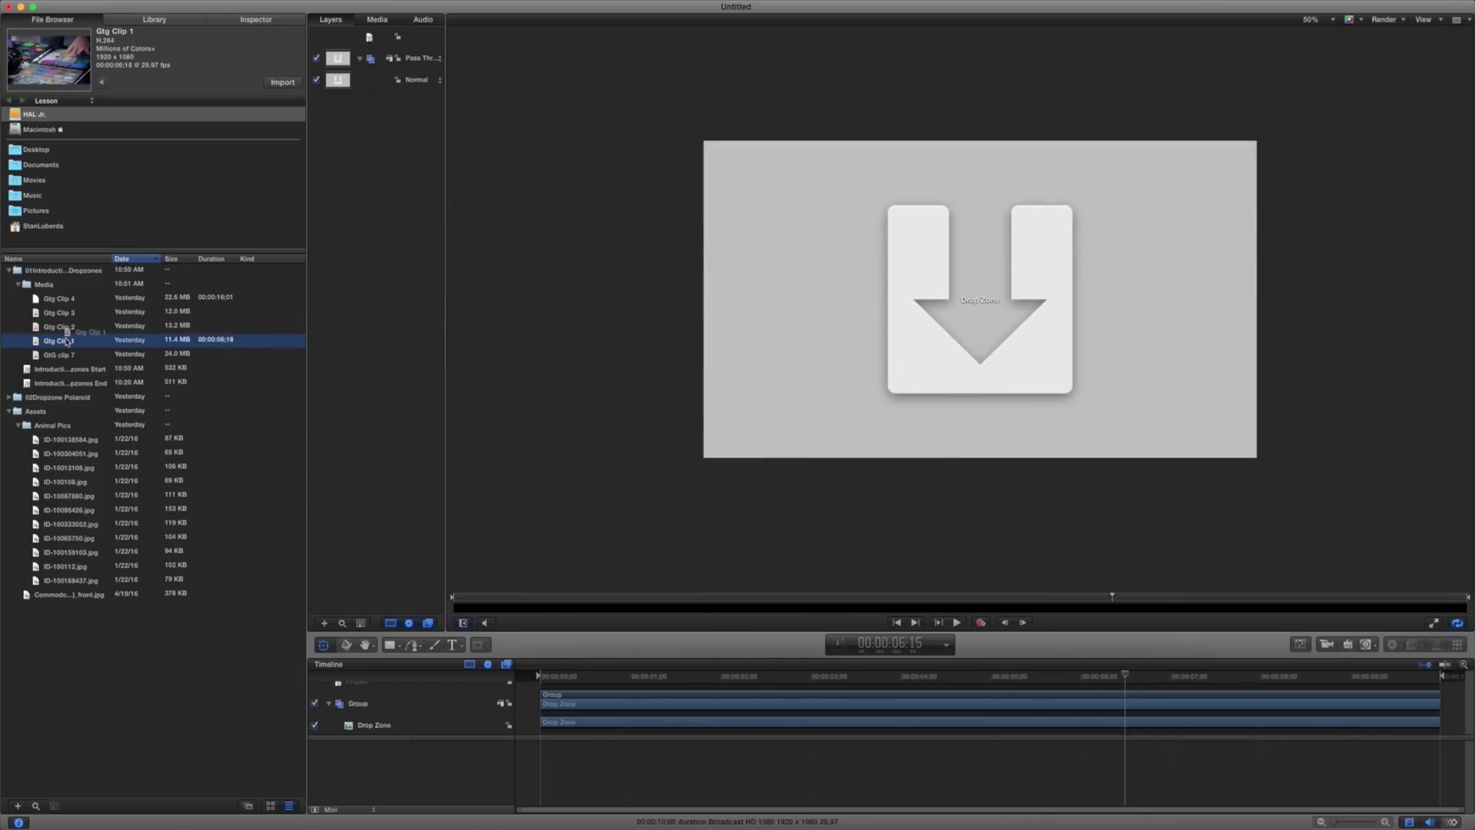
{"action": "left_click_drag", "start_coordinate": [322, 317], "coordinate": [936, 306]}
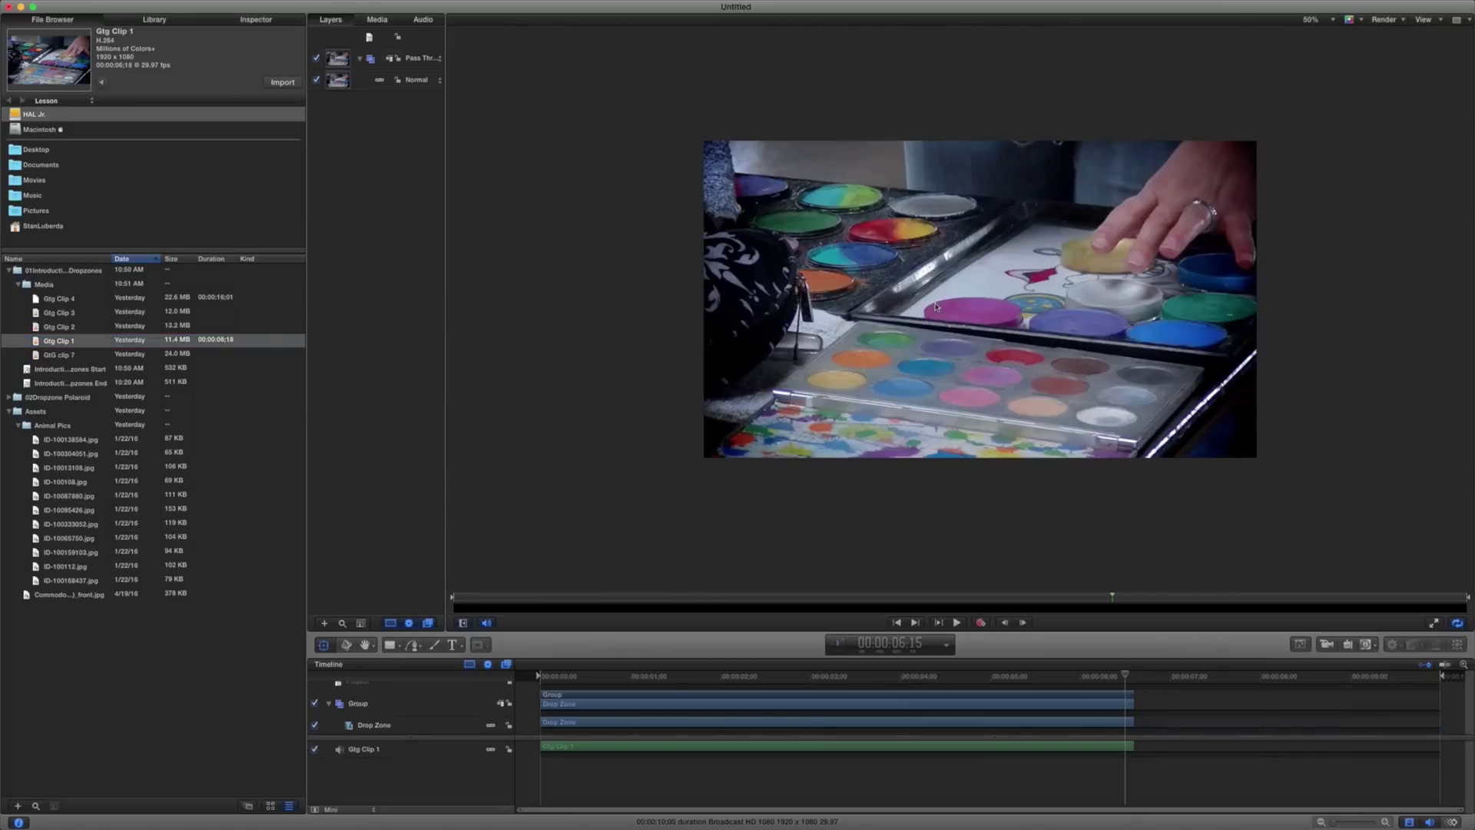
{"action": "left_click", "coordinate": [1089, 676]}
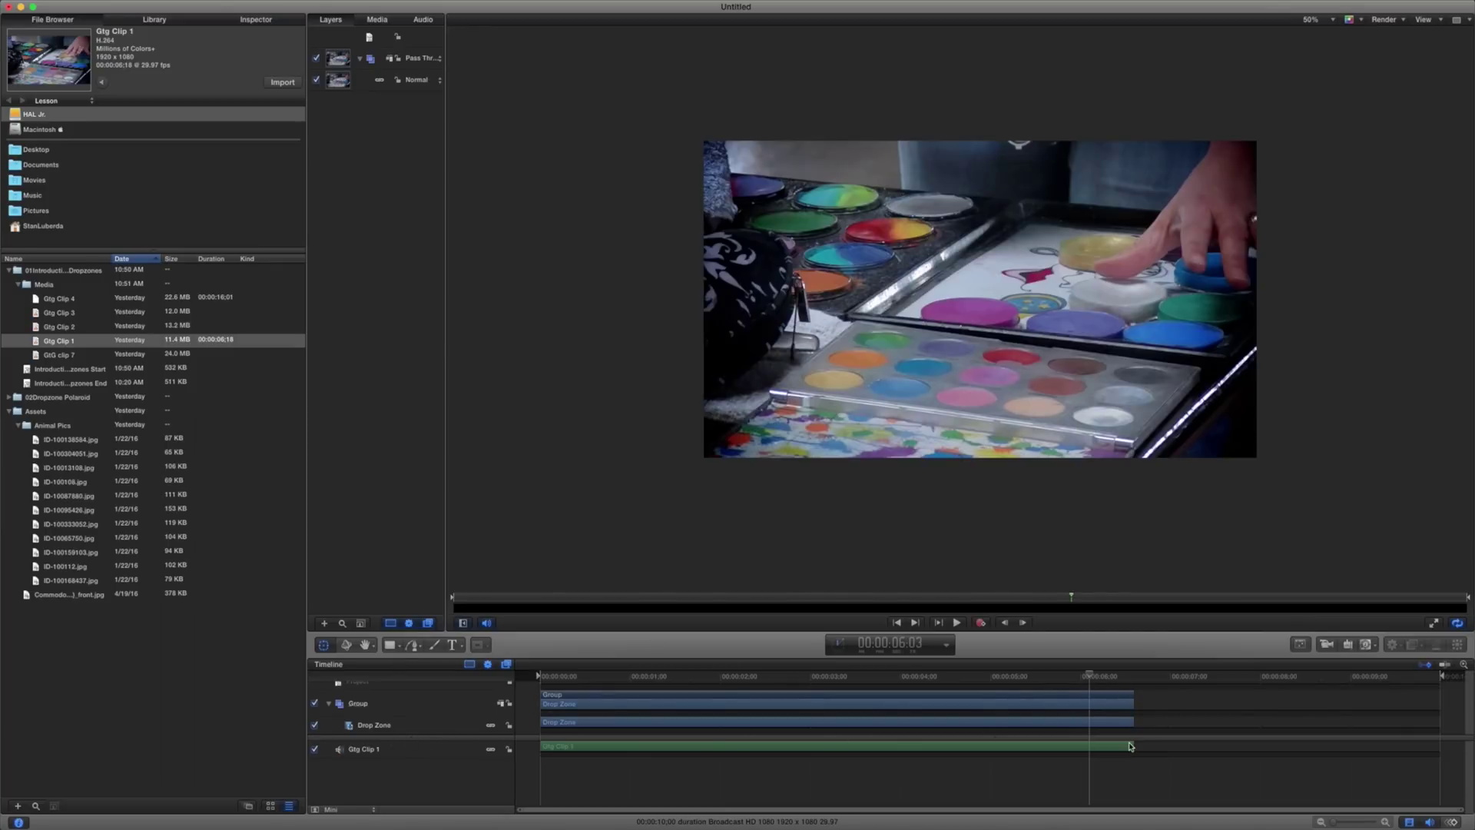
{"action": "left_click", "coordinate": [1134, 702]}
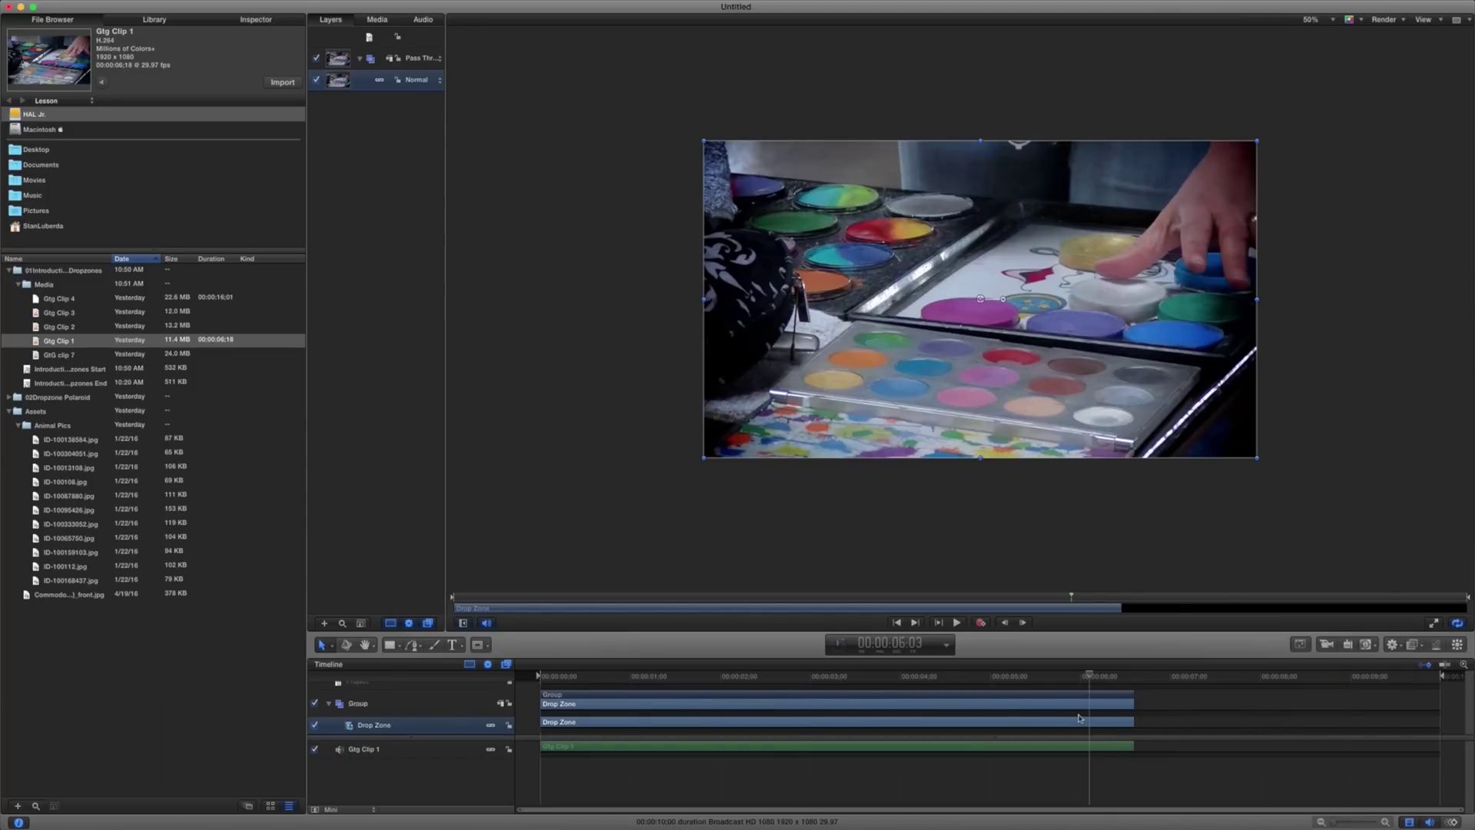
{"action": "left_click_drag", "start_coordinate": [971, 676], "coordinate": [527, 663]}
{"action": "key", "text": "space"}
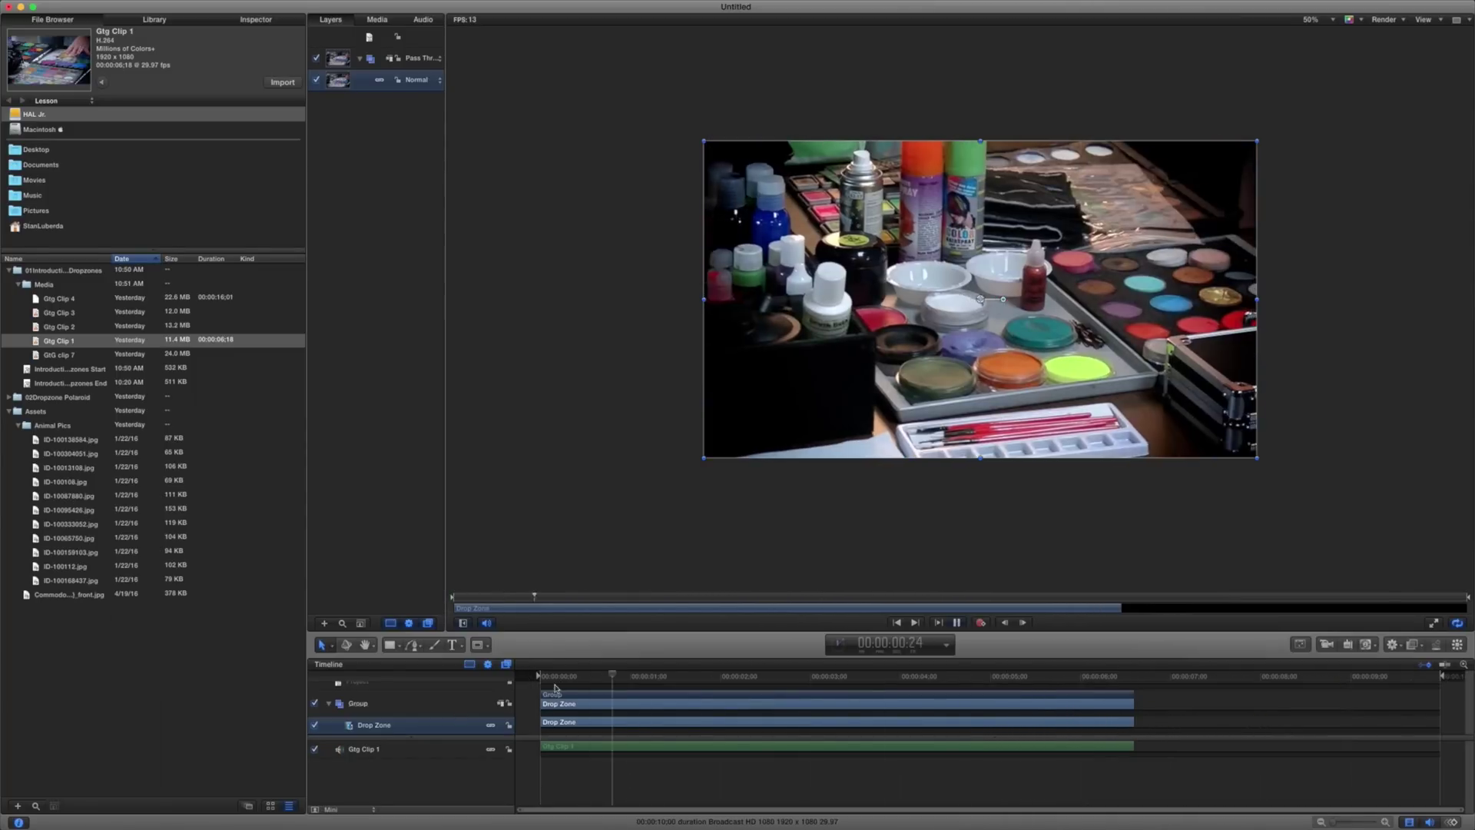
{"action": "key", "text": "space"}
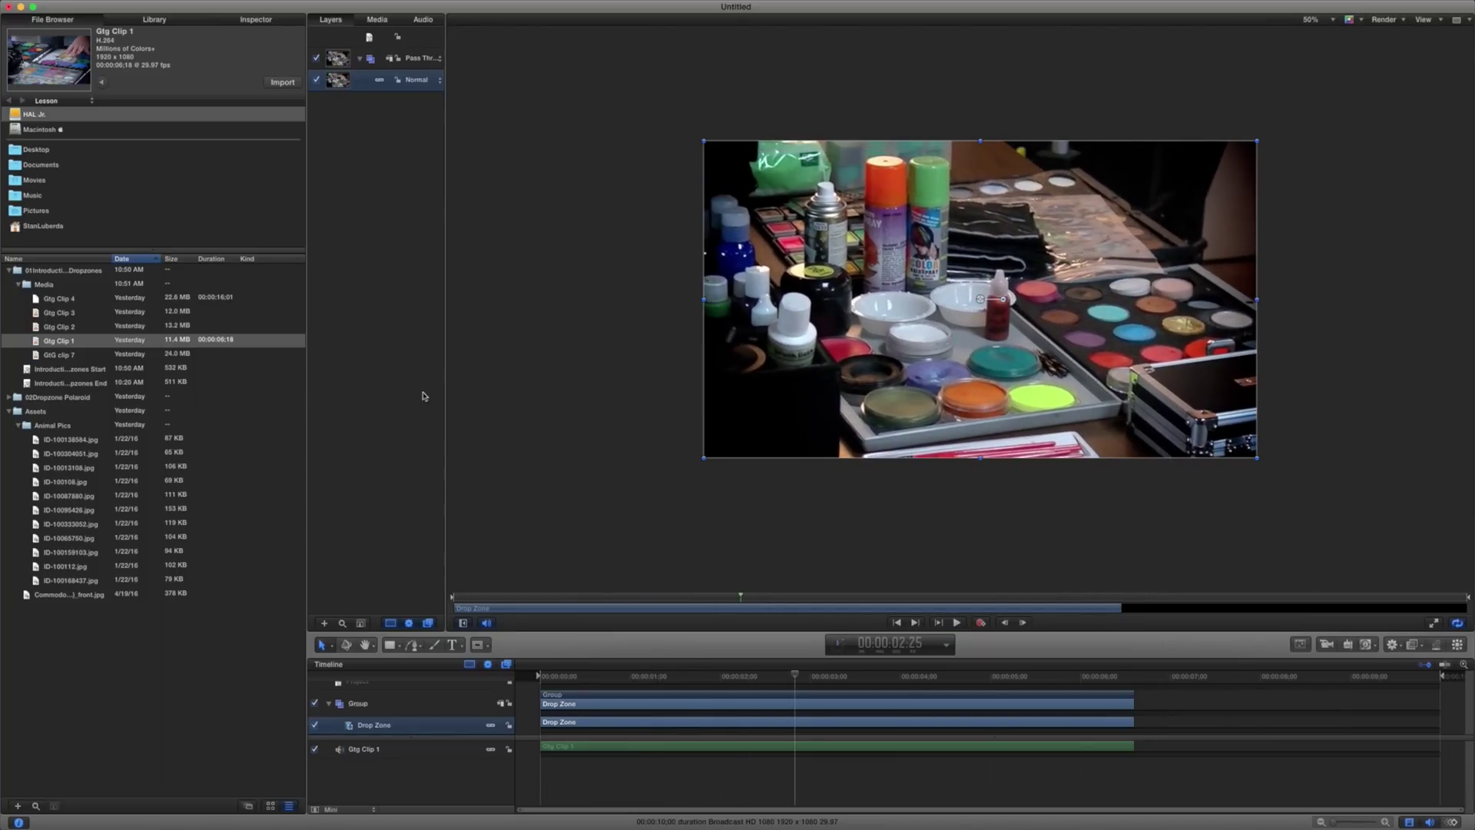
{"action": "left_click", "coordinate": [47, 313]}
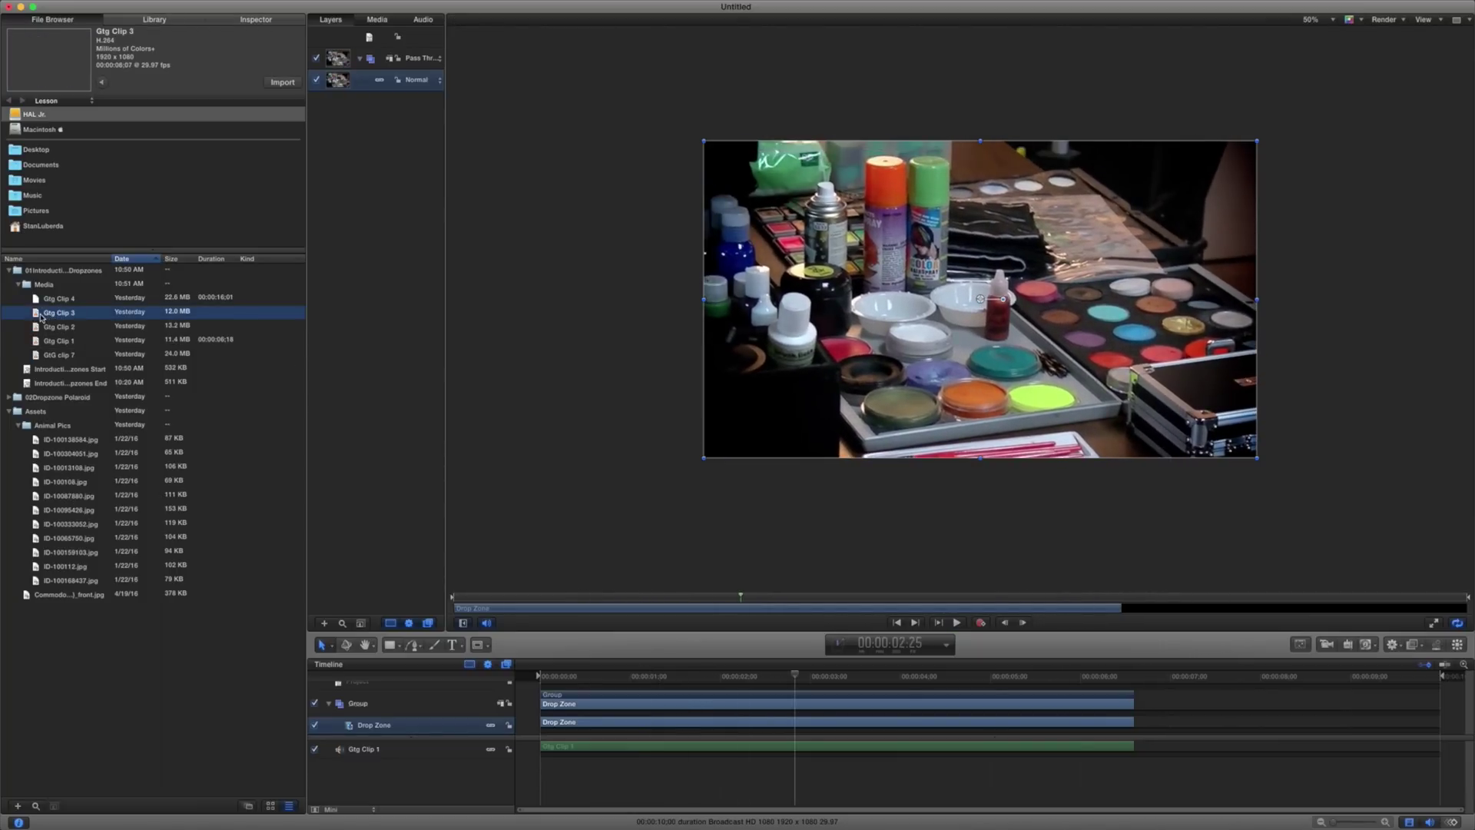
- Replace the drop zone footage with Gtg Clip 3, play it, then close without saving
{"action": "left_click_drag", "start_coordinate": [43, 315], "coordinate": [937, 305]}
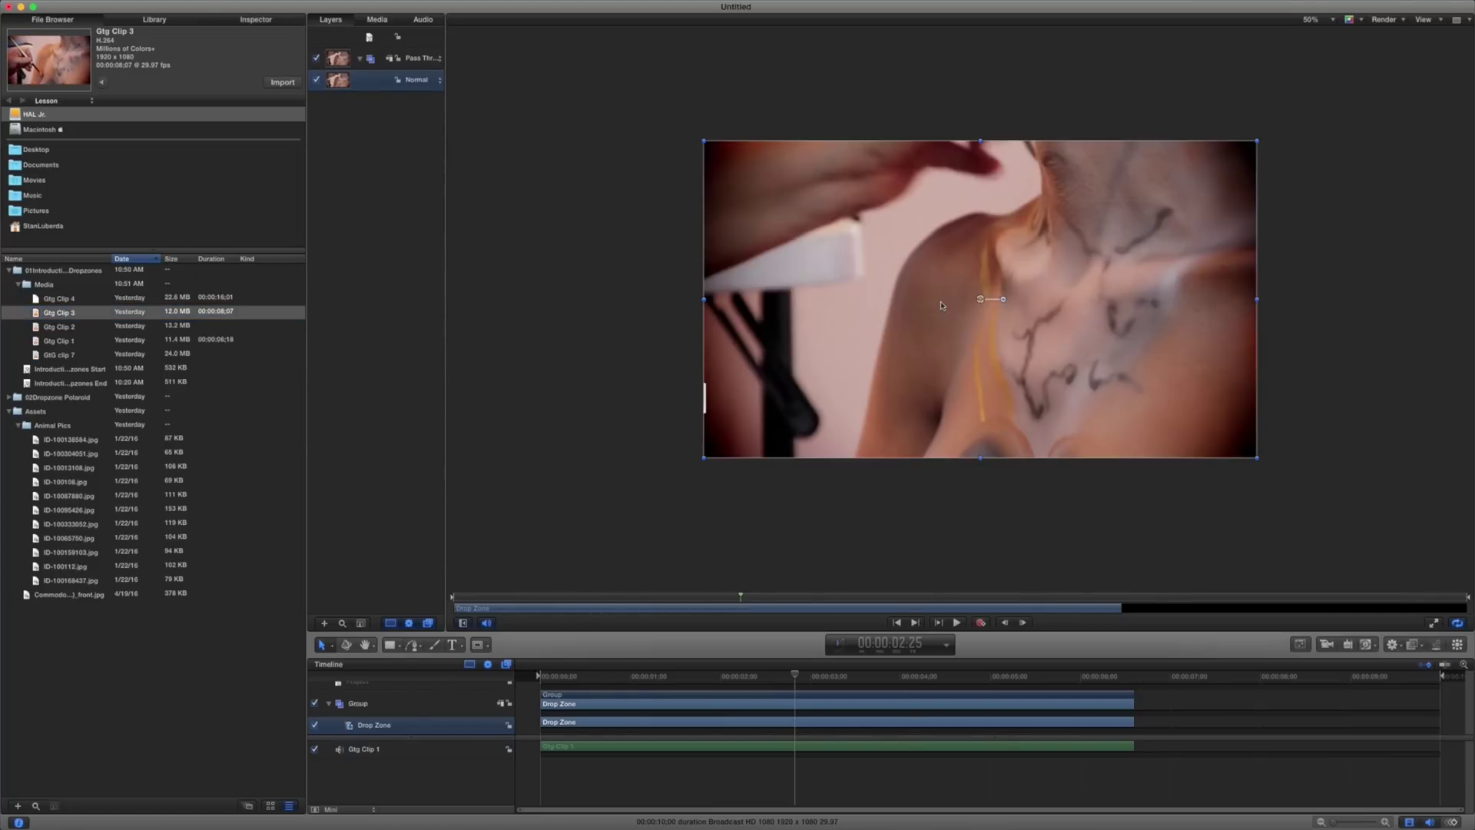
{"action": "left_click", "coordinate": [547, 677]}
{"action": "key", "text": "space"}
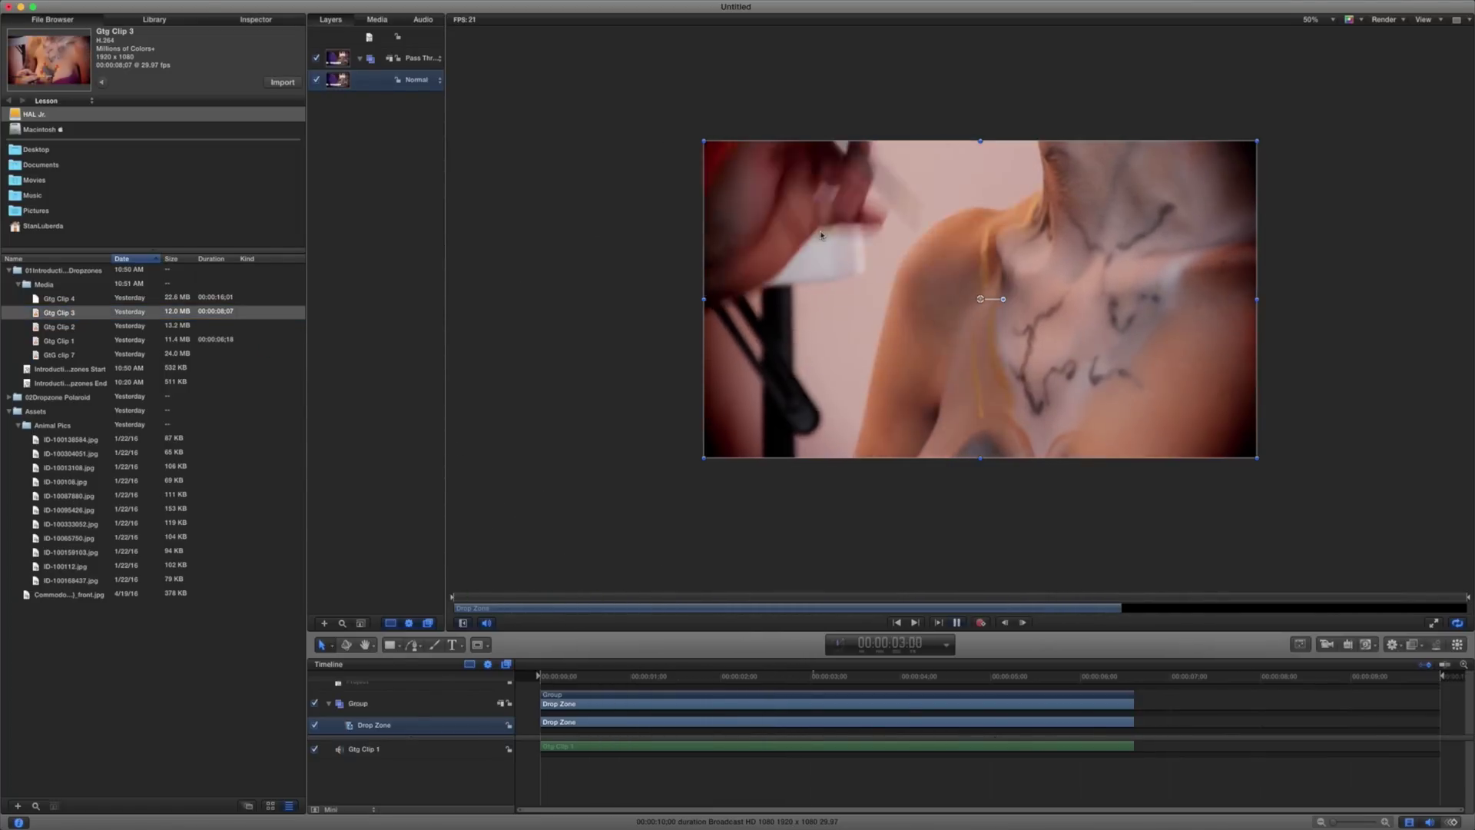
{"action": "key", "text": "space"}
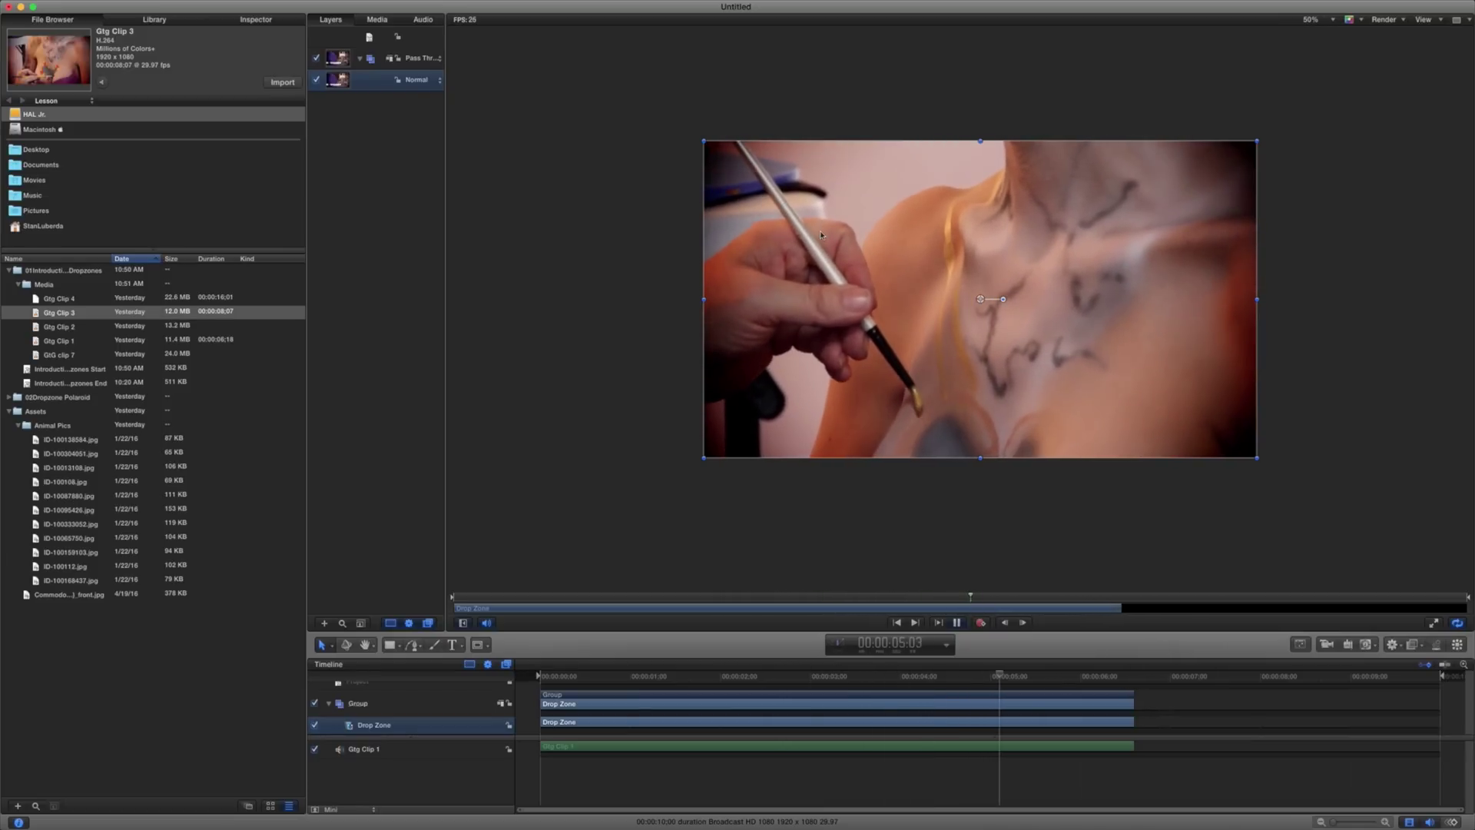
{"action": "left_click", "coordinate": [9, 7]}
{"action": "left_click", "coordinate": [708, 73]}
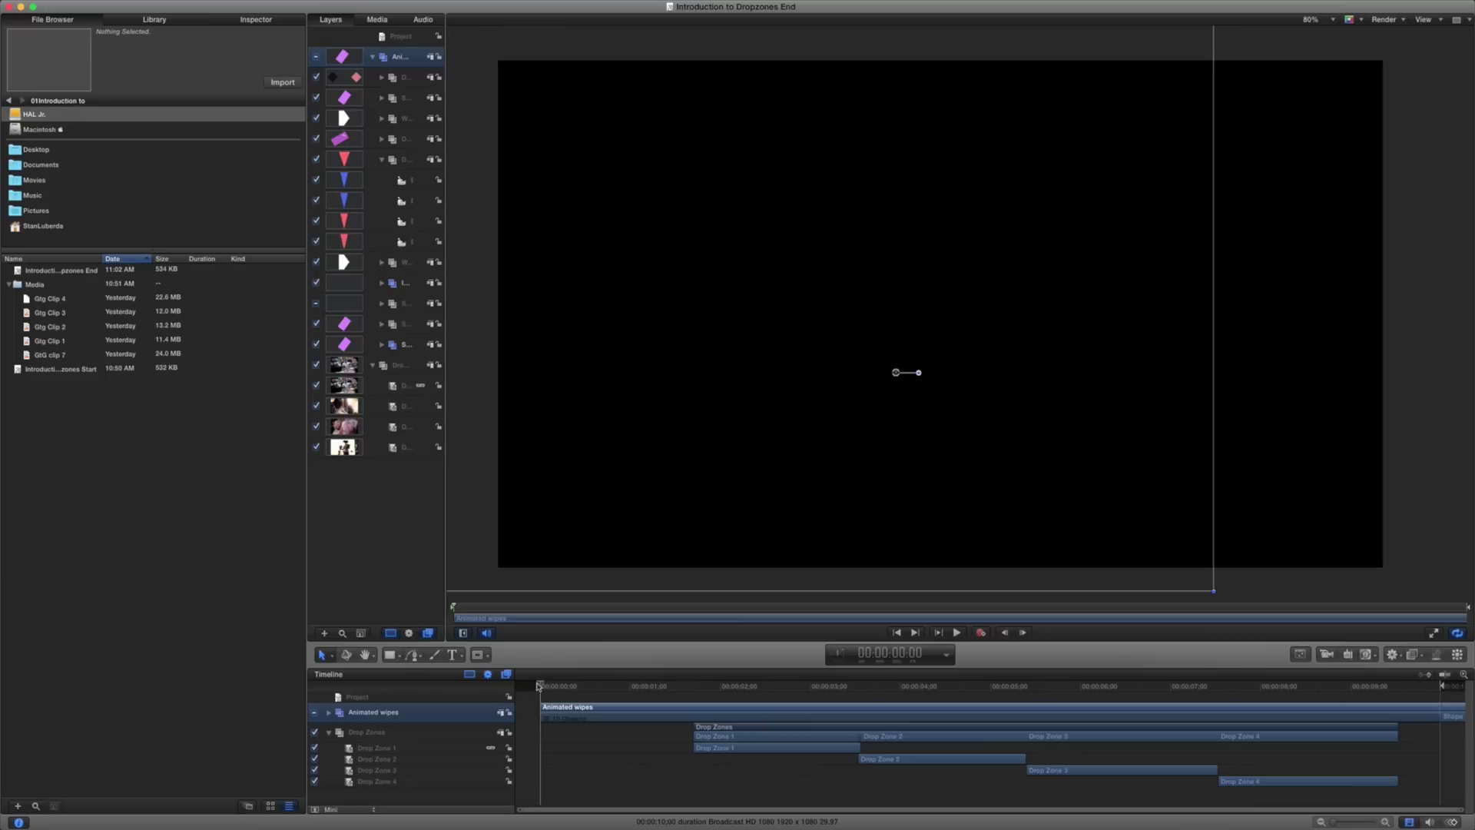
- Play the End project, toggle and collapse the Animated wipes group, and inspect Drop Zone 2
{"action": "key", "text": "space"}
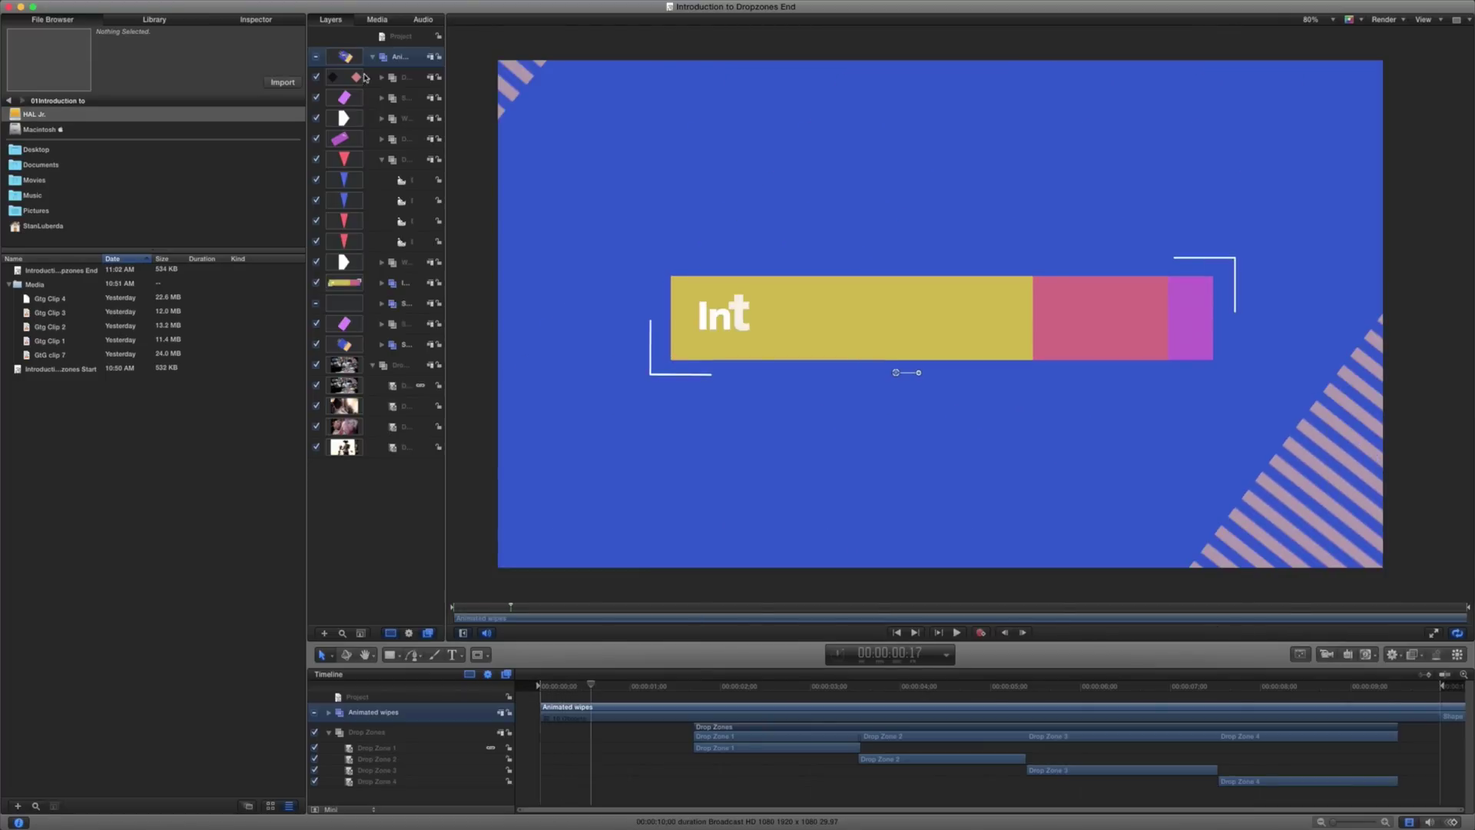
{"action": "left_click", "coordinate": [316, 57]}
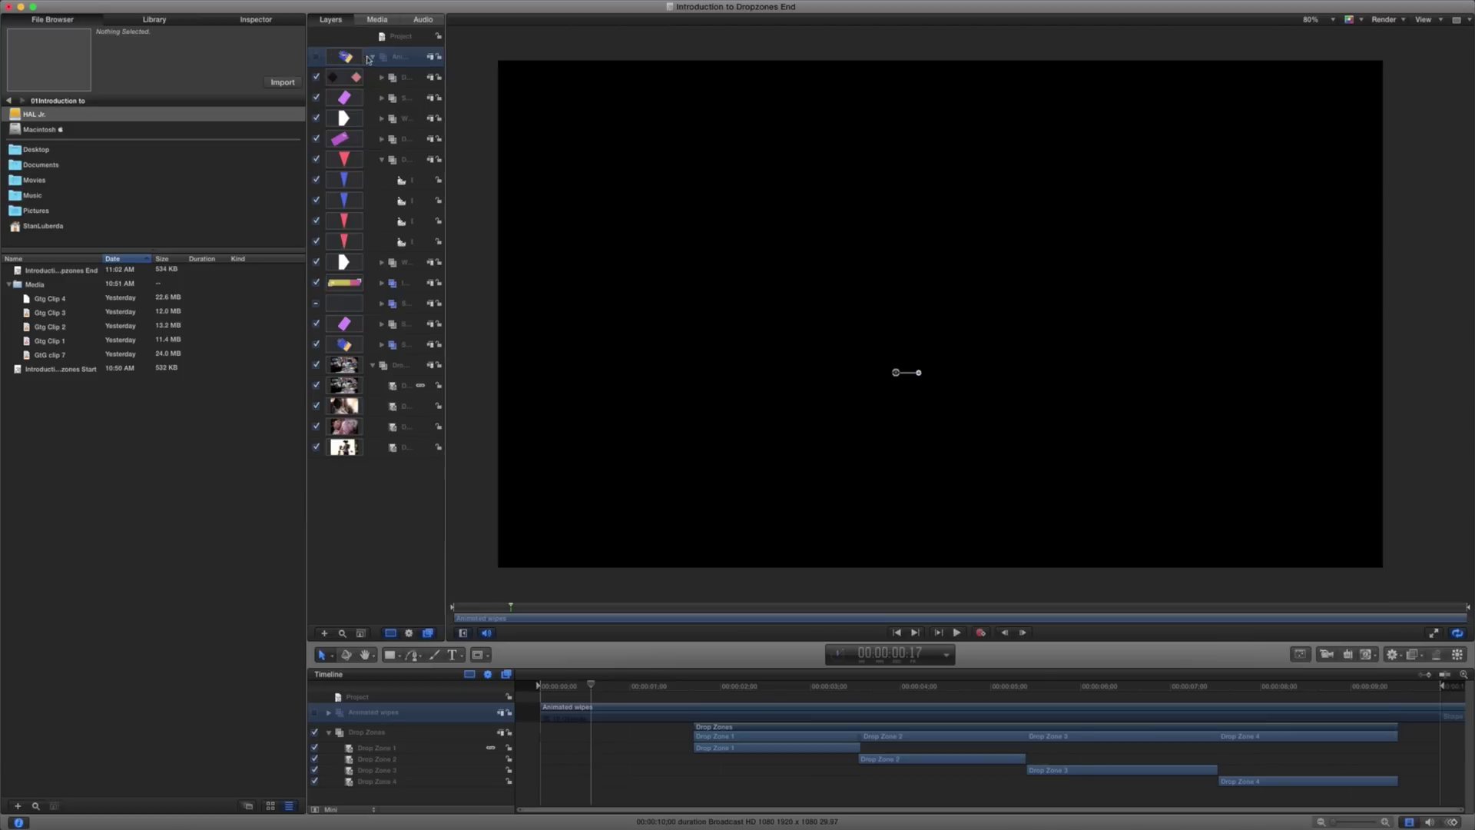
{"action": "left_click", "coordinate": [374, 58]}
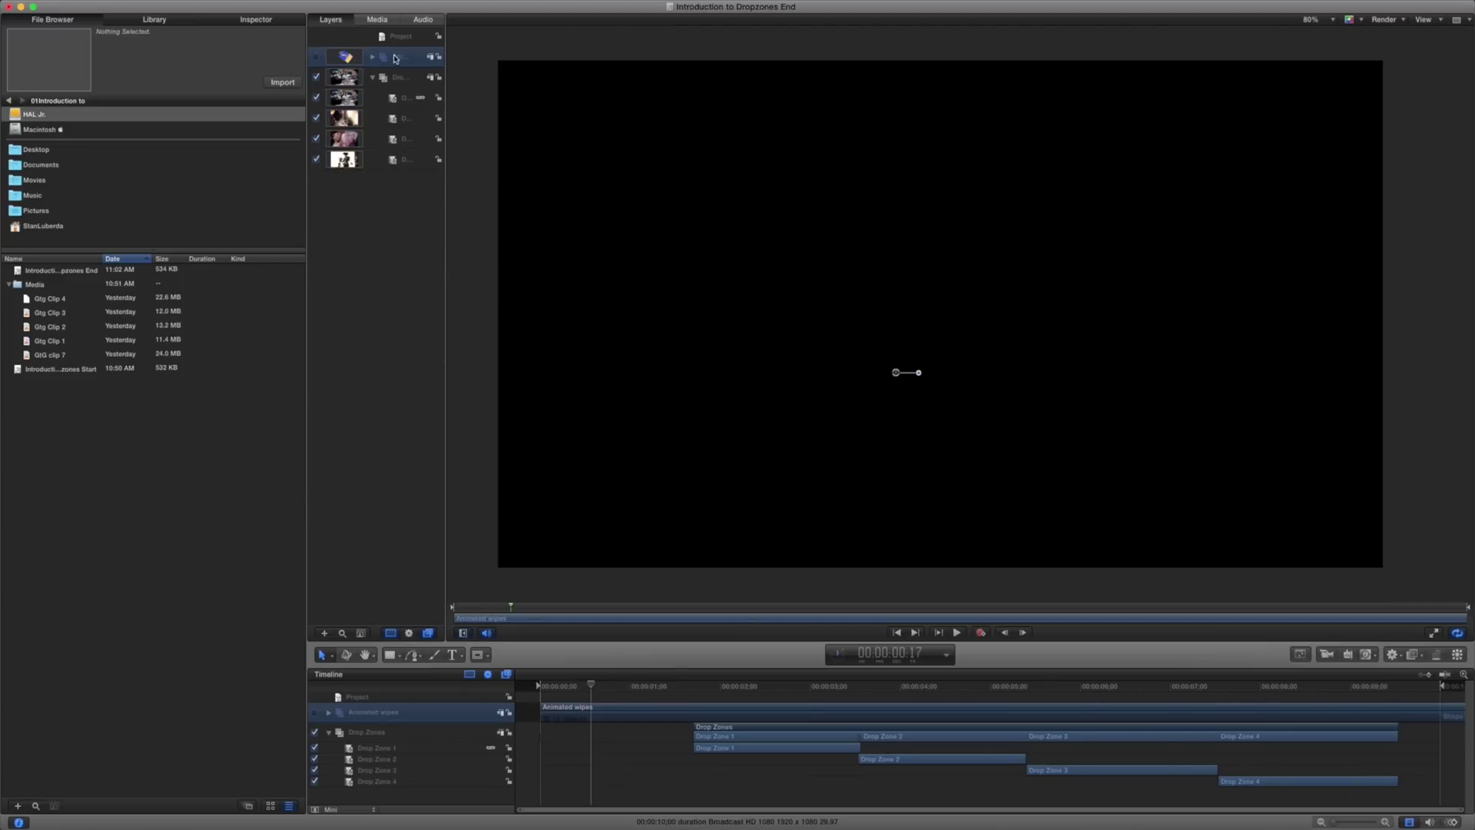
{"action": "left_click_drag", "start_coordinate": [590, 686], "coordinate": [651, 324]}
{"action": "left_click", "coordinate": [316, 713]}
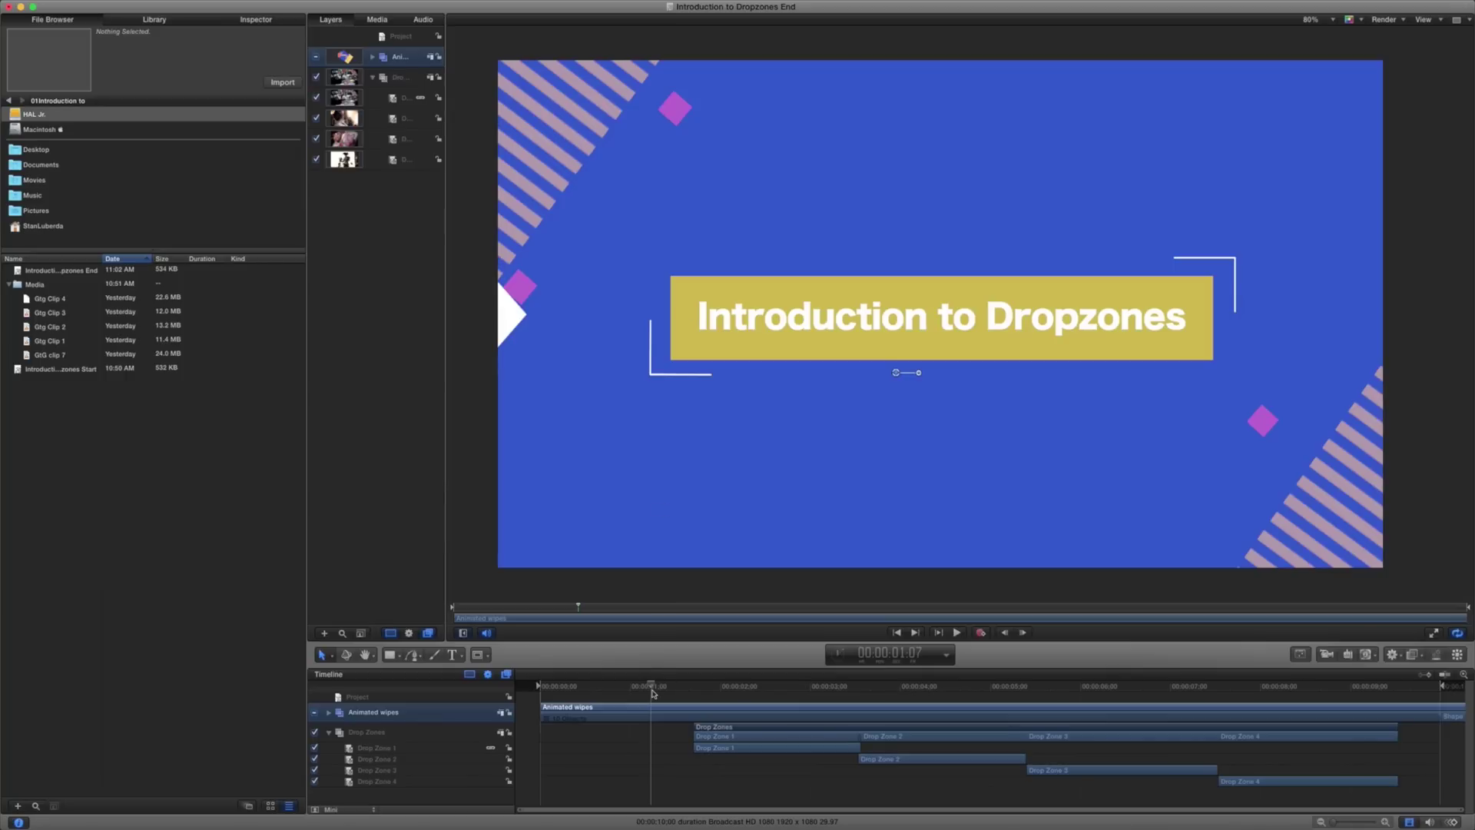
{"action": "left_click_drag", "start_coordinate": [664, 683], "coordinate": [861, 695]}
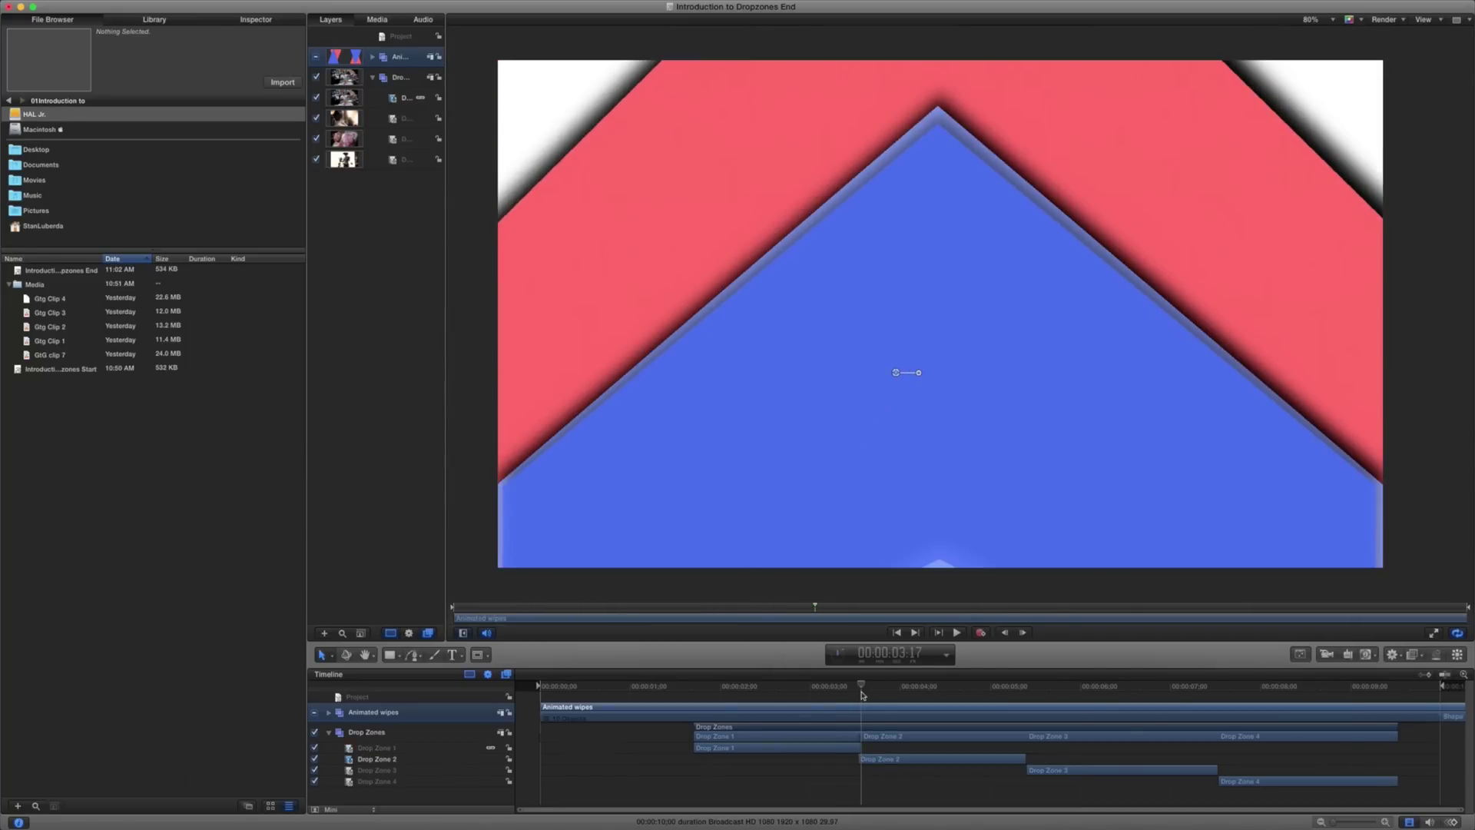
{"action": "left_click", "coordinate": [881, 759]}
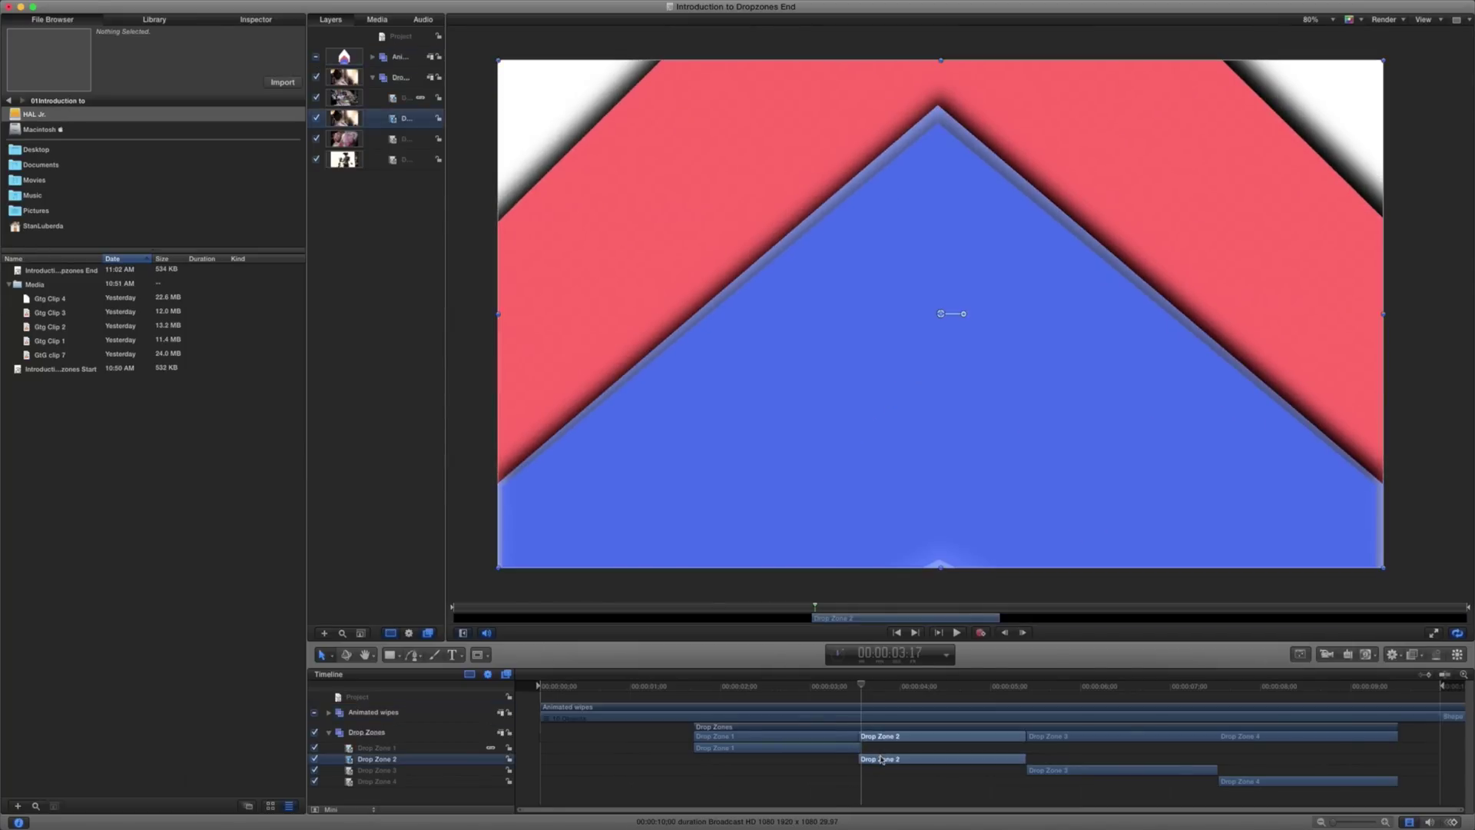
{"action": "key", "text": "space"}
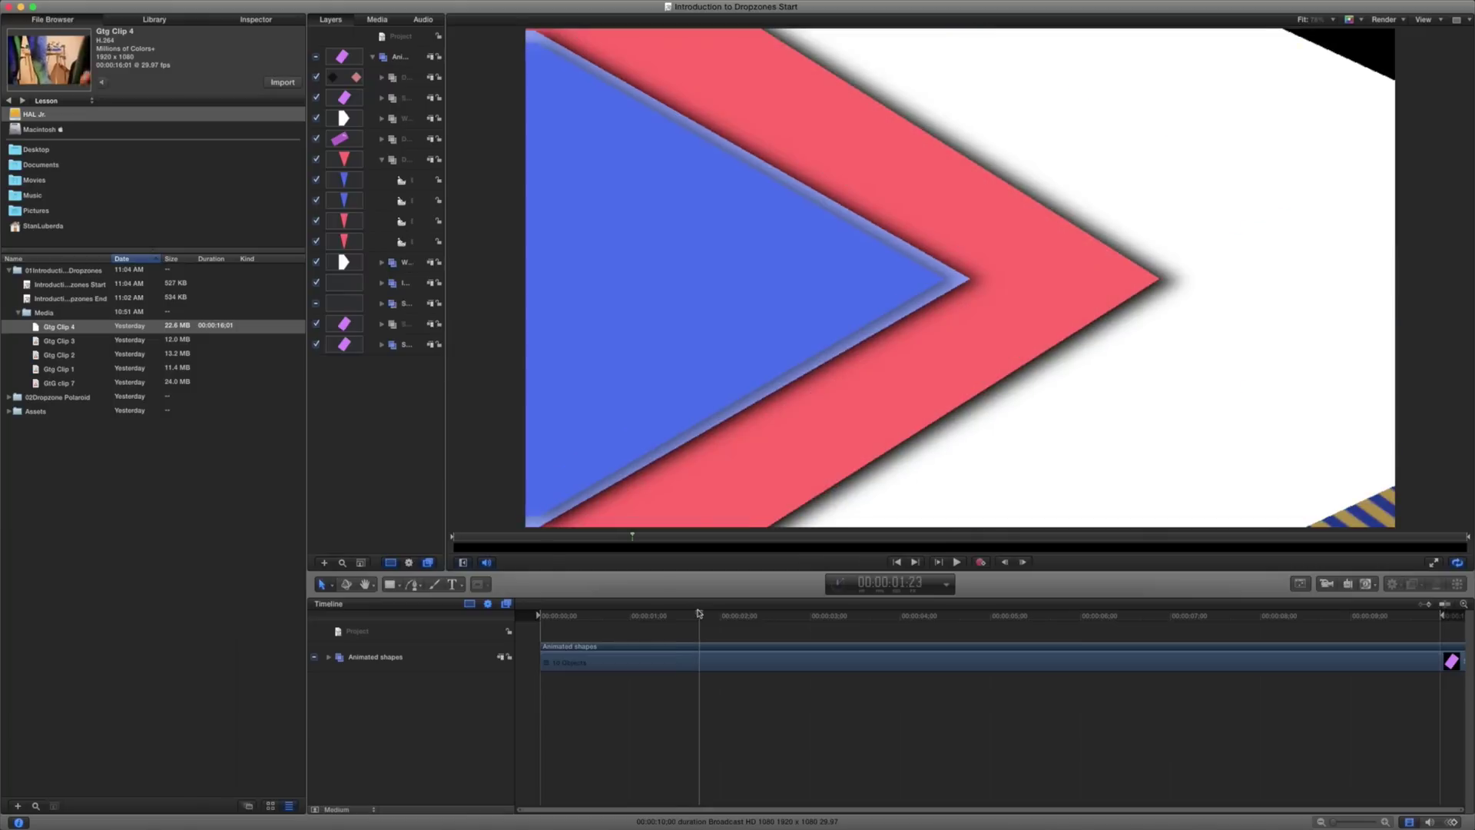
- Add Gtg Clip 1 to the timeline and move its new group below Animated shapes
{"action": "left_click", "coordinate": [48, 370]}
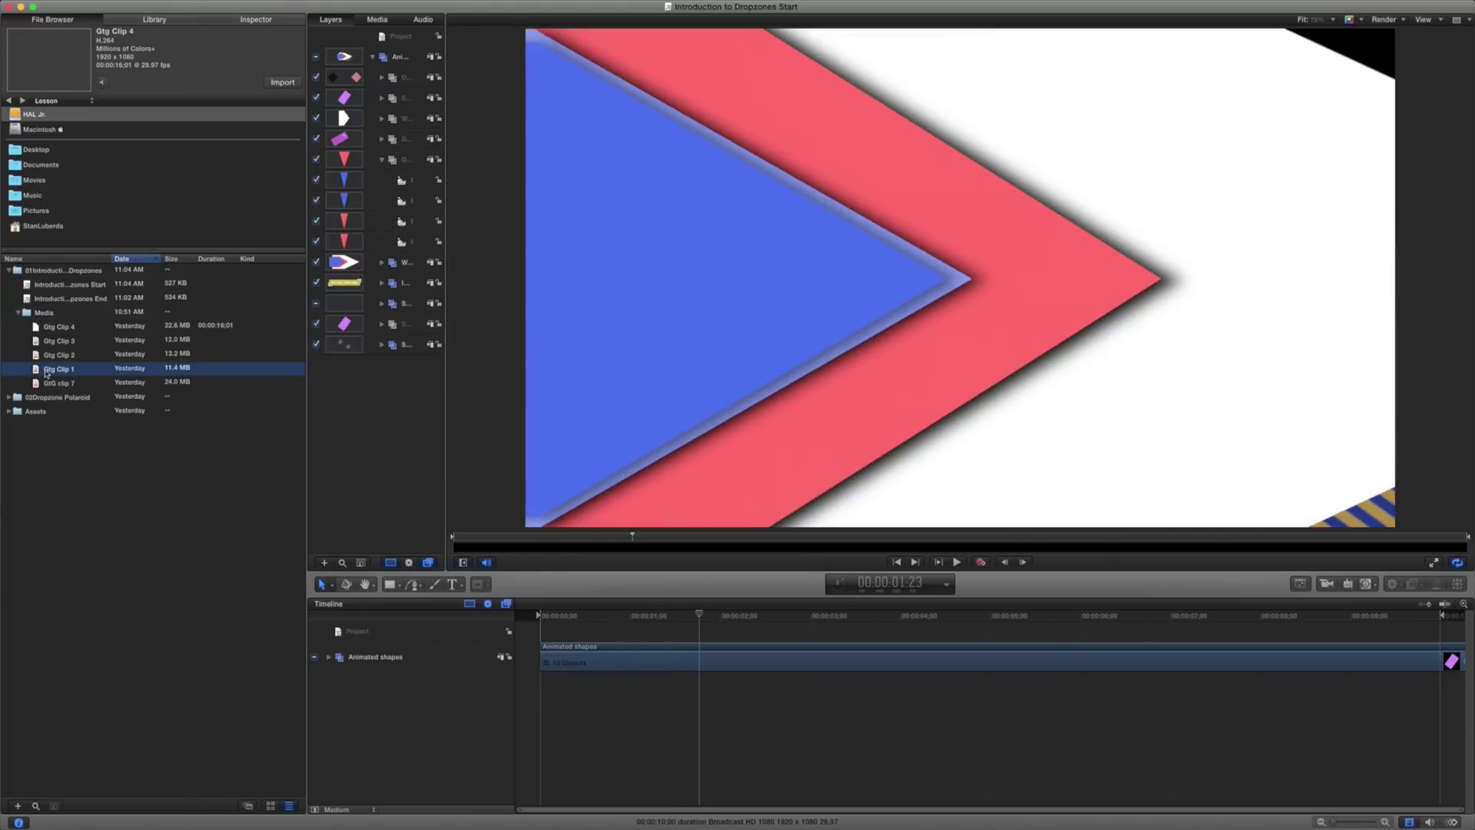
{"action": "left_click_drag", "start_coordinate": [426, 728], "coordinate": [428, 724]}
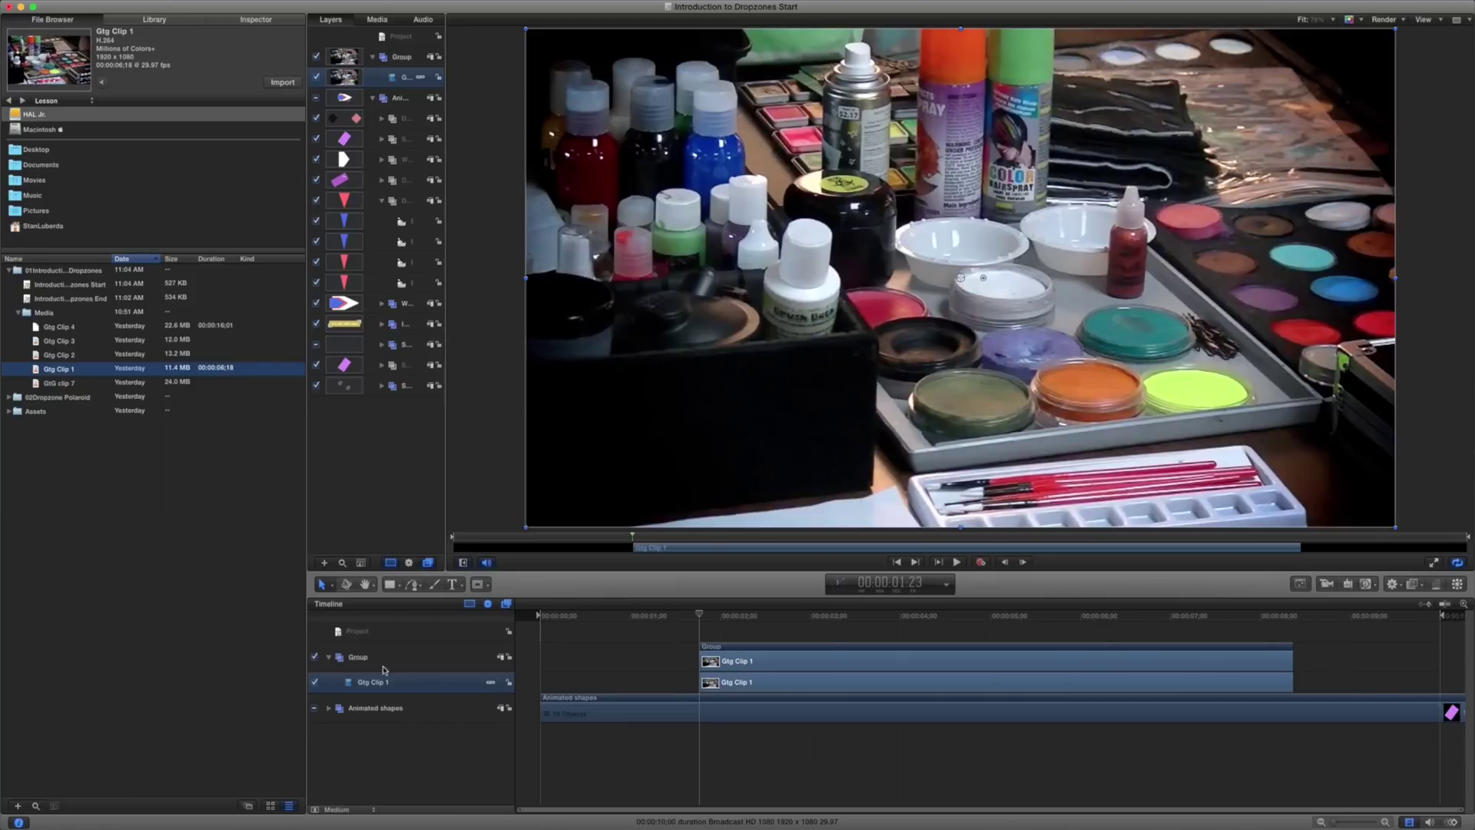
{"action": "left_click", "coordinate": [383, 657]}
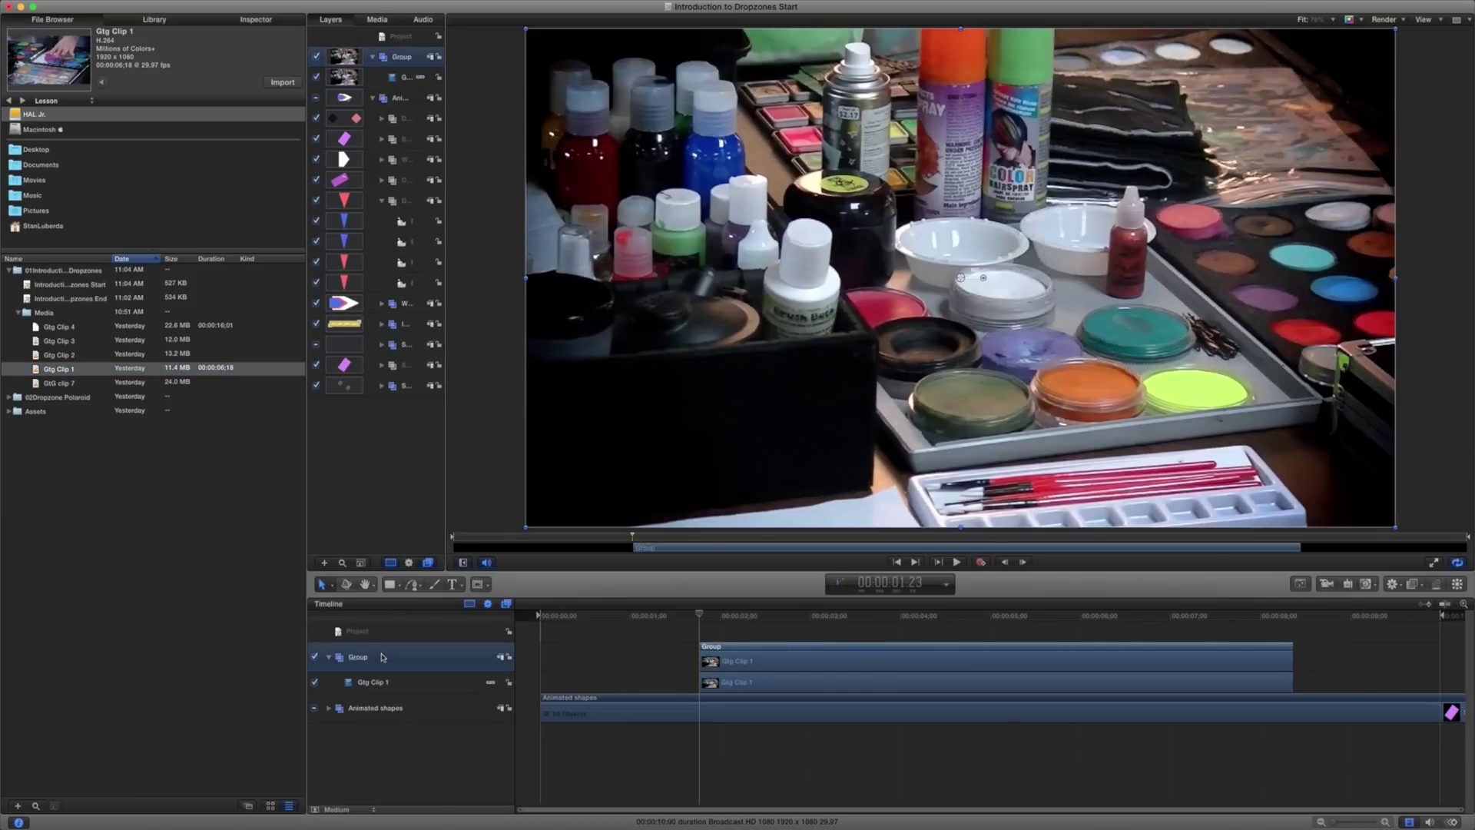
{"action": "key", "text": "super+shift+bracketleft"}
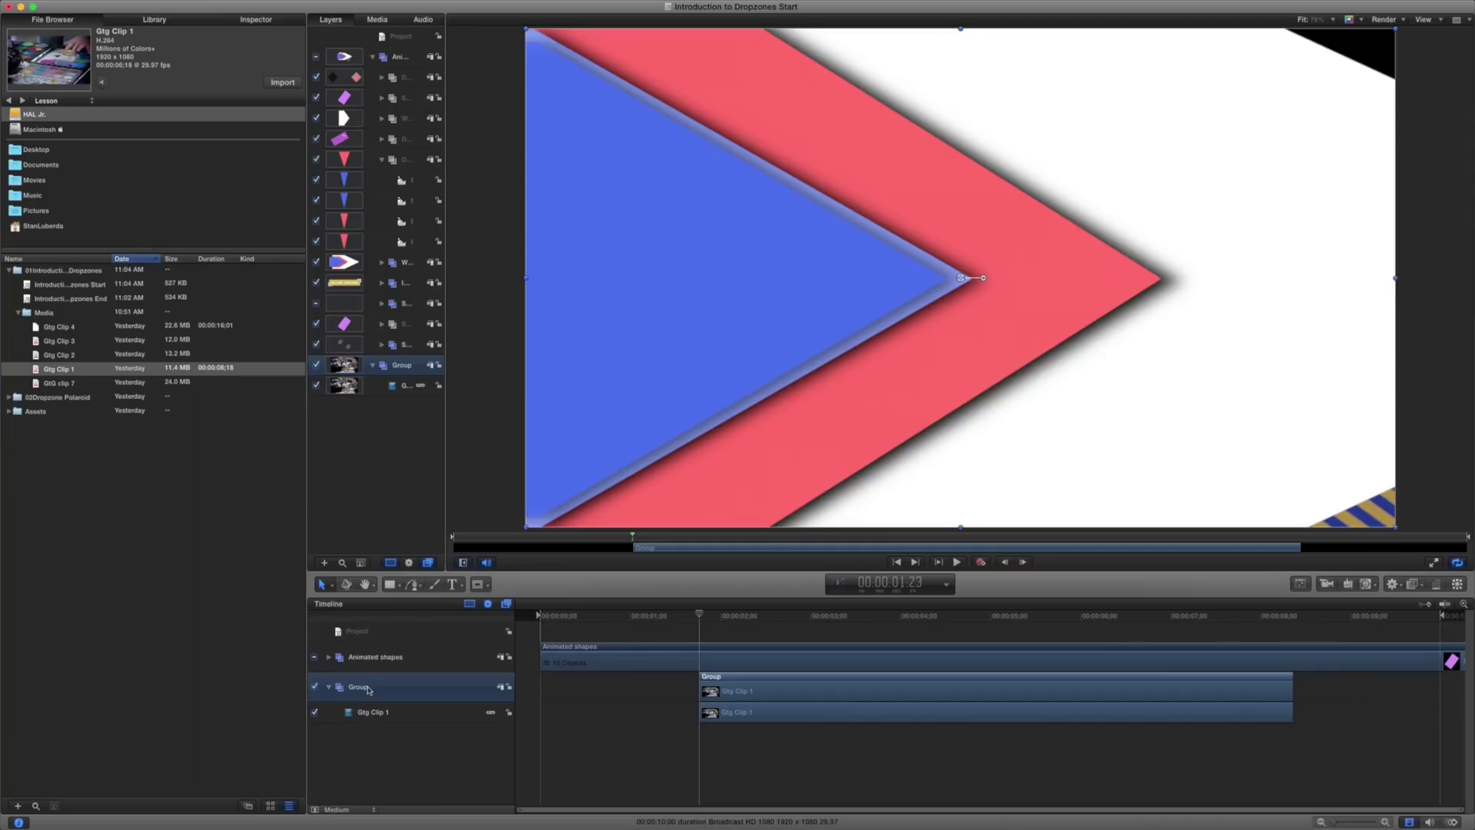
- Rename the new group 'Video layers' and select its Gtg Clip 1 clip
{"action": "double_click", "coordinate": [361, 687]}
{"action": "type", "text": "V"}
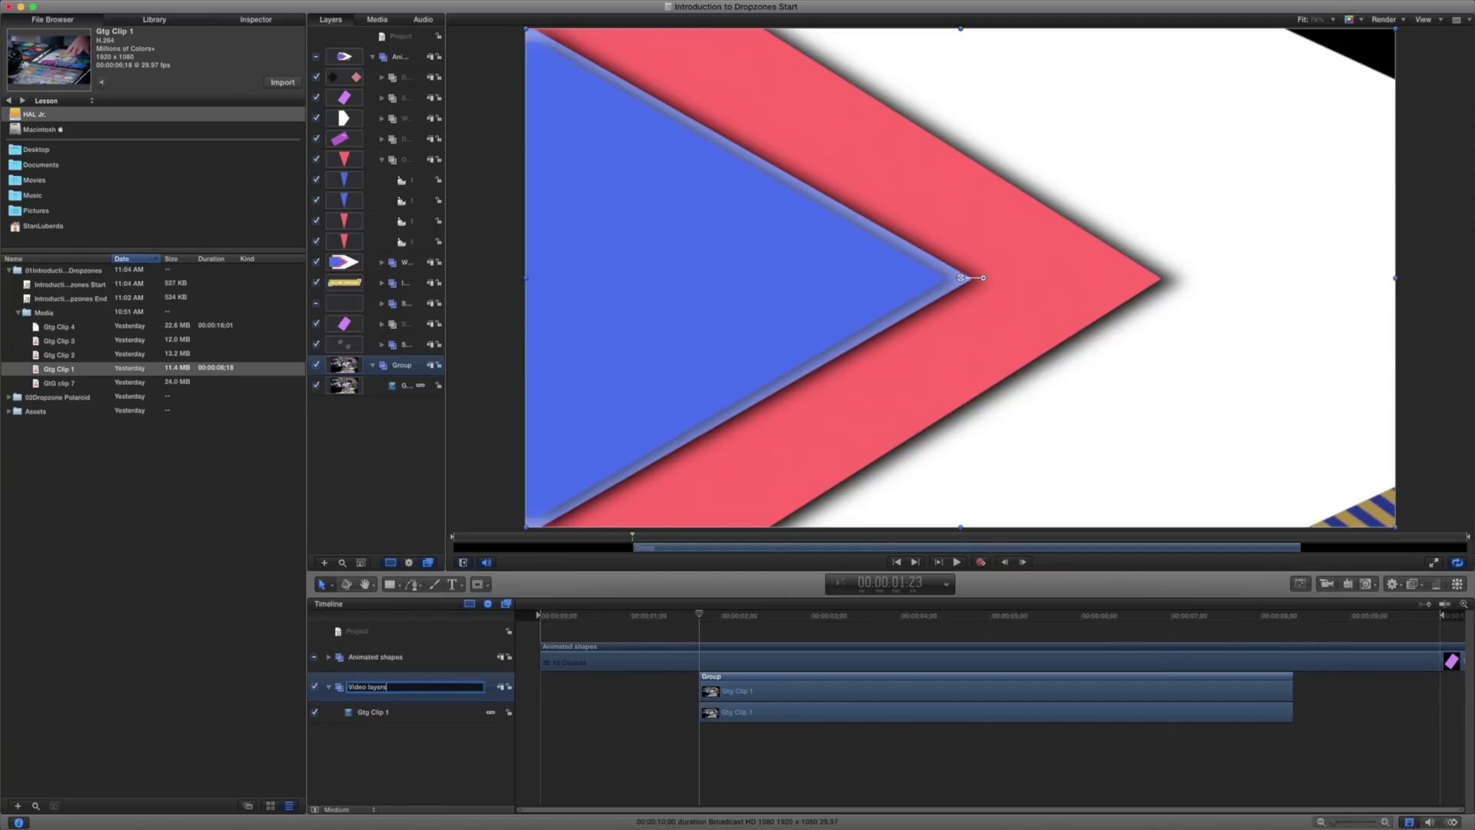
{"action": "type", "text": "ideo layers"}
{"action": "left_click", "coordinate": [686, 711]}
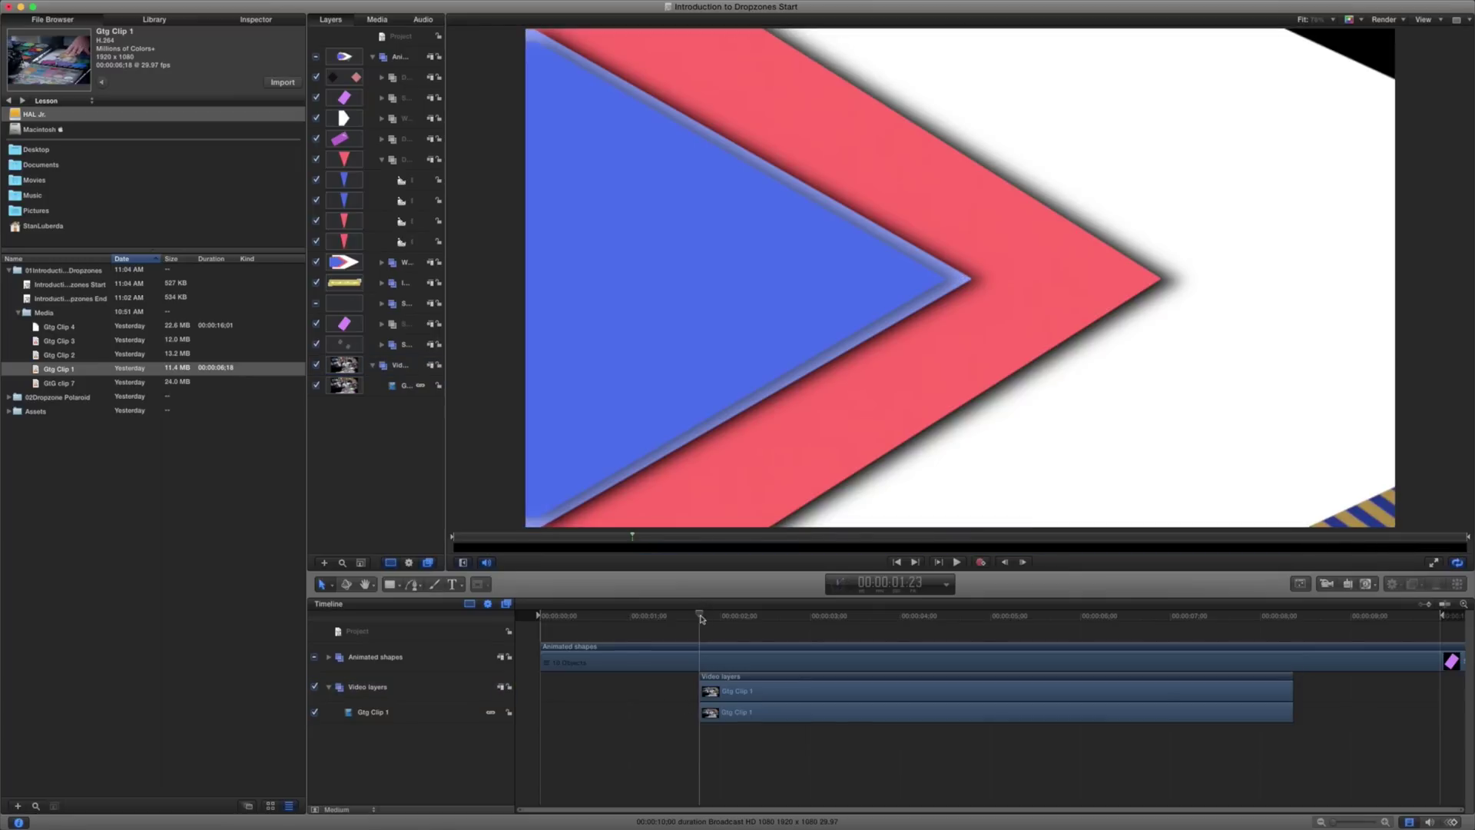
{"action": "left_click_drag", "start_coordinate": [701, 615], "coordinate": [851, 632]}
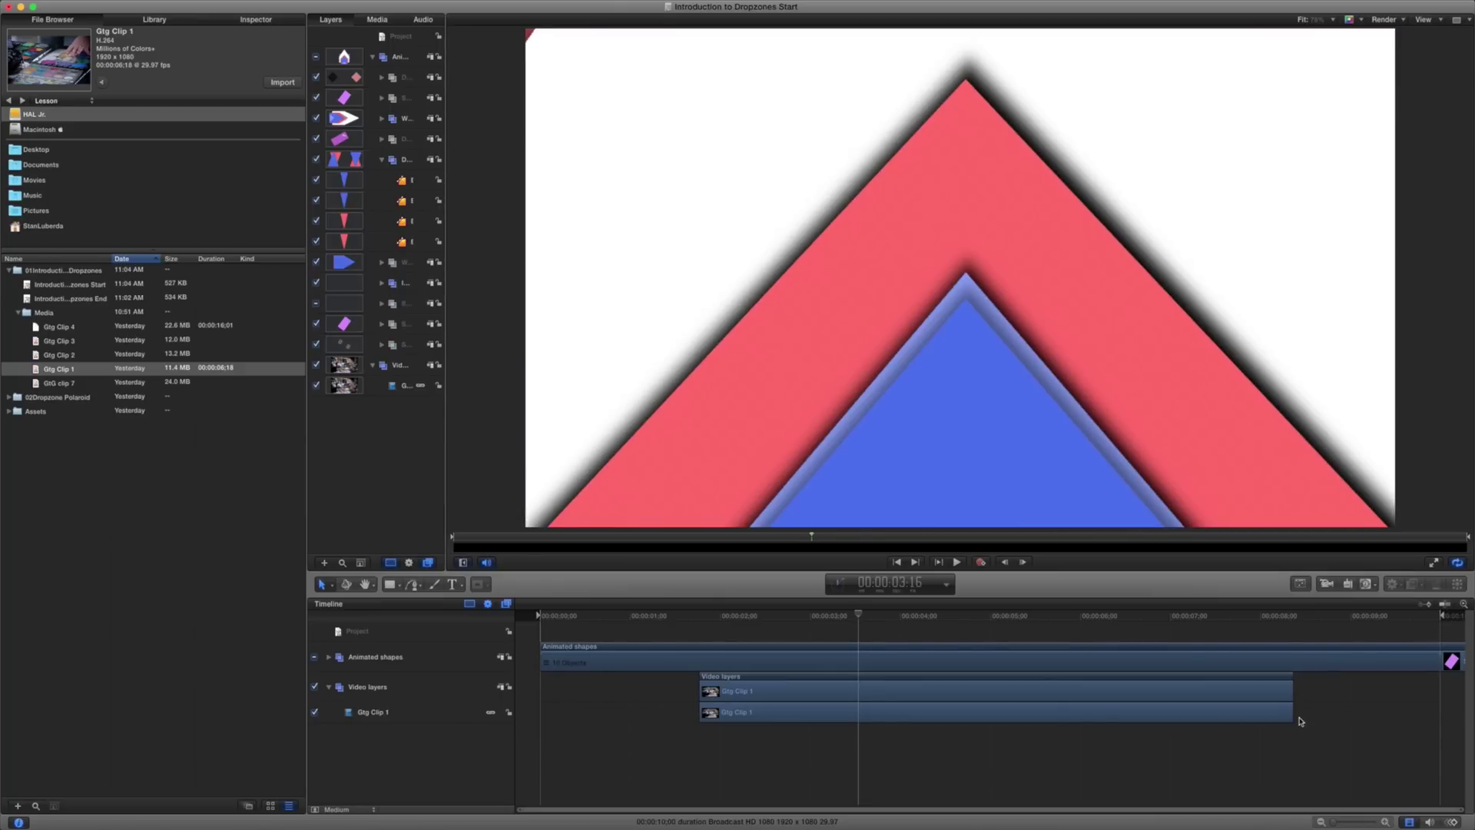
{"action": "left_click", "coordinate": [1262, 716]}
- Delete Gtg Clip 1, add a drop zone at about 2 seconds, and trim it to end at 3;16
{"action": "key", "text": "Delete"}
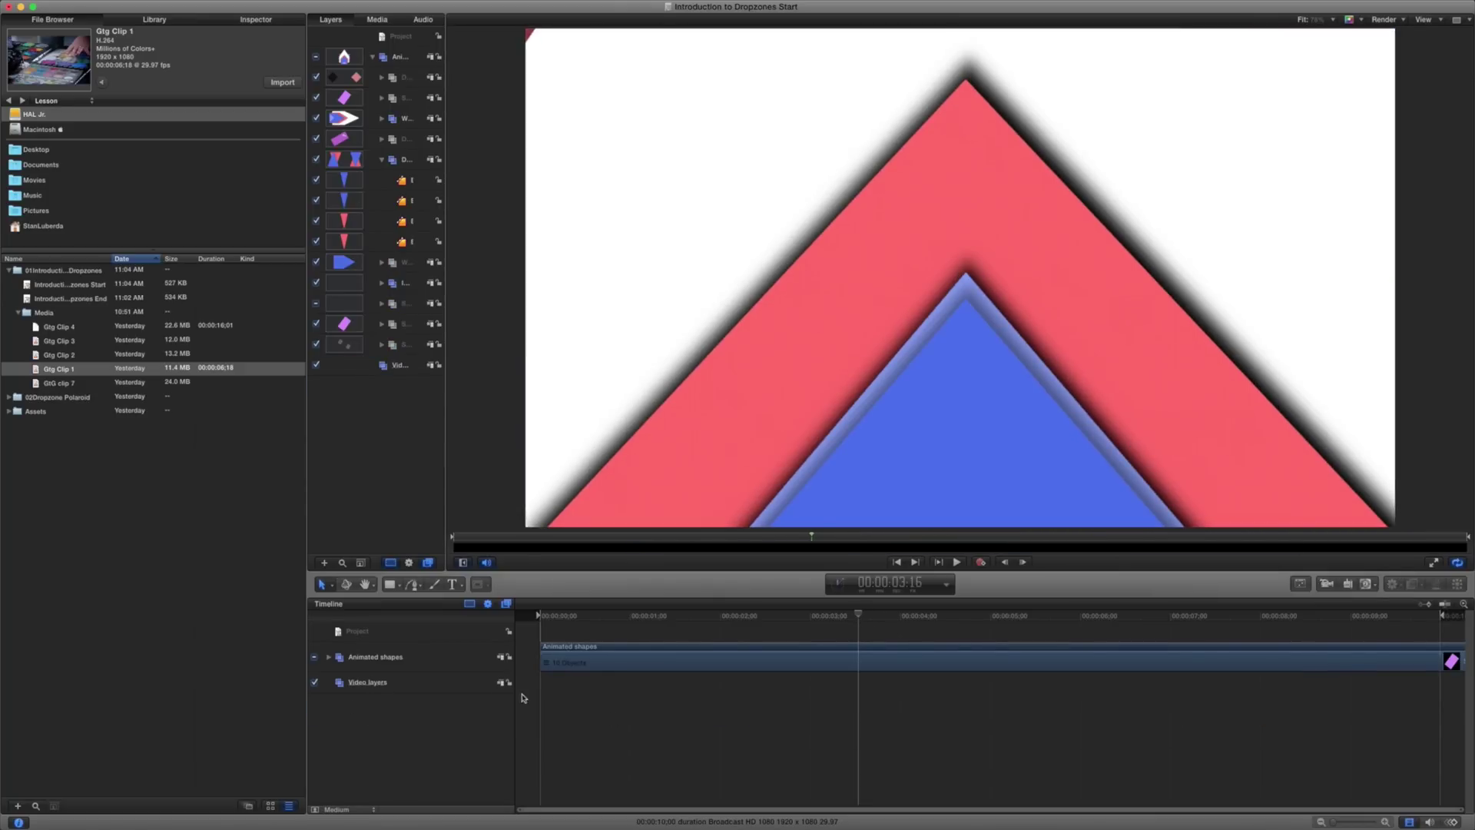
{"action": "left_click_drag", "start_coordinate": [872, 629], "coordinate": [698, 624]}
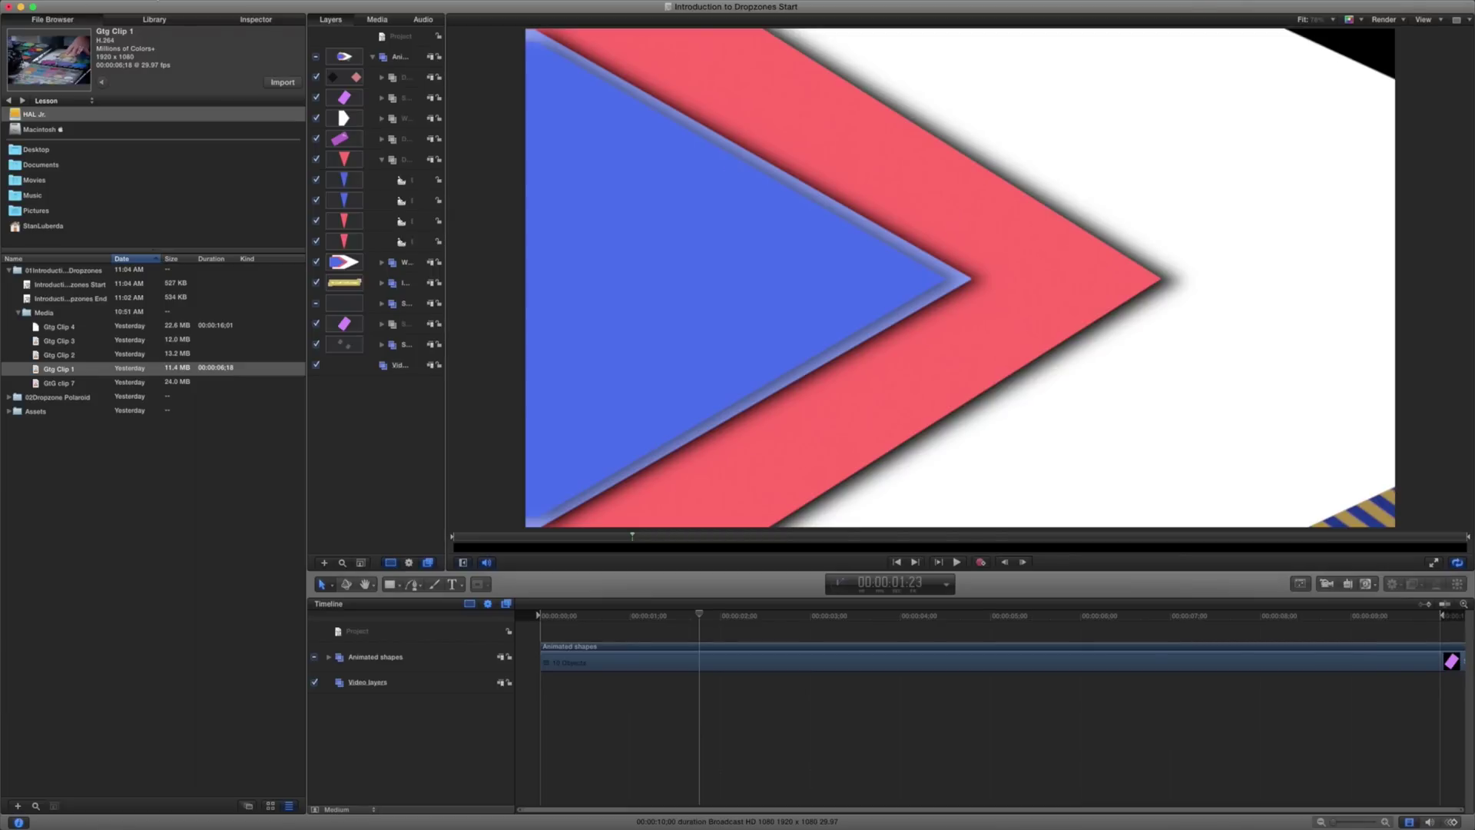
{"action": "left_click", "coordinate": [165, 1]}
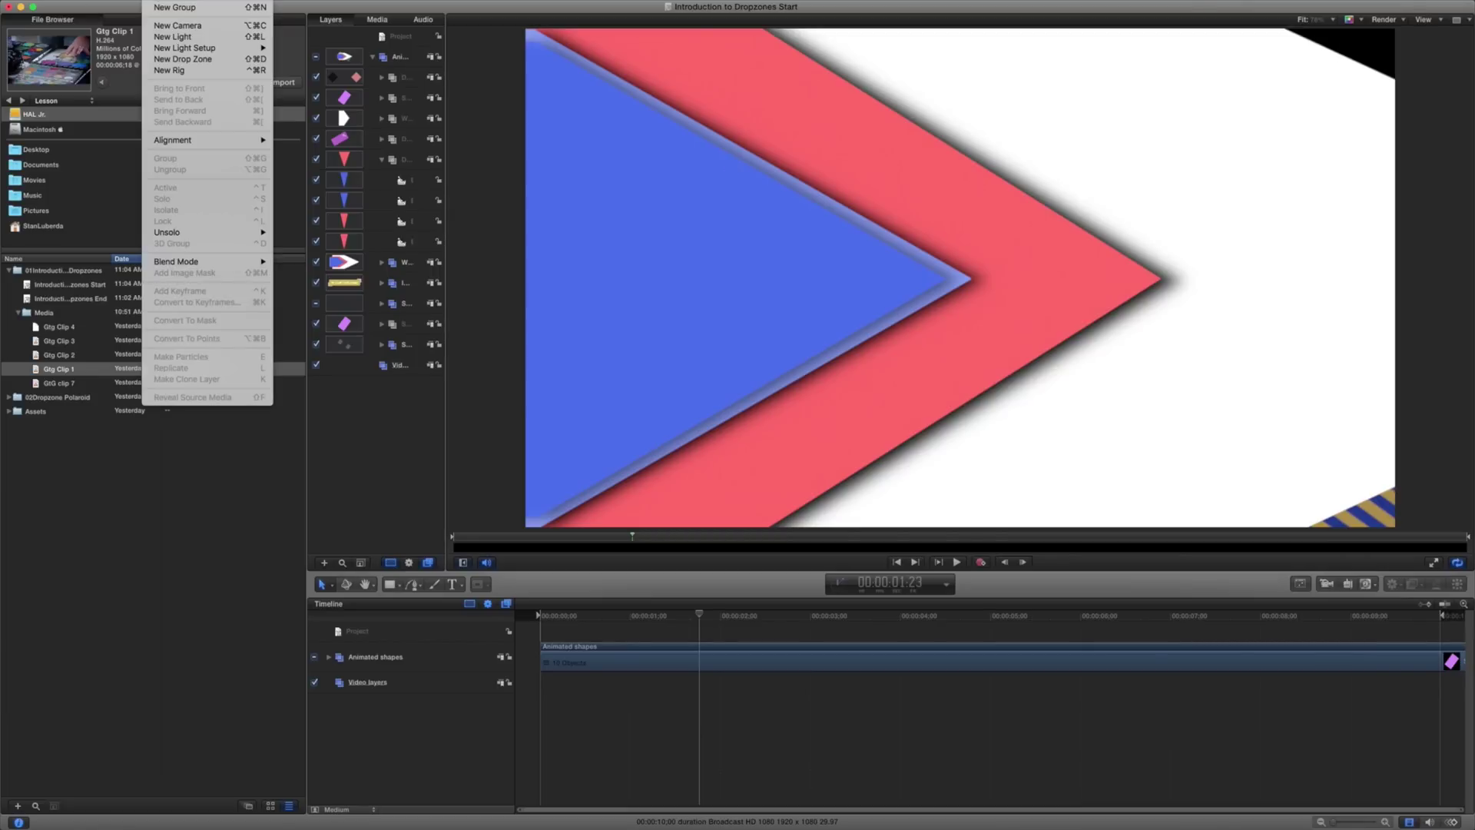
{"action": "left_click", "coordinate": [180, 59]}
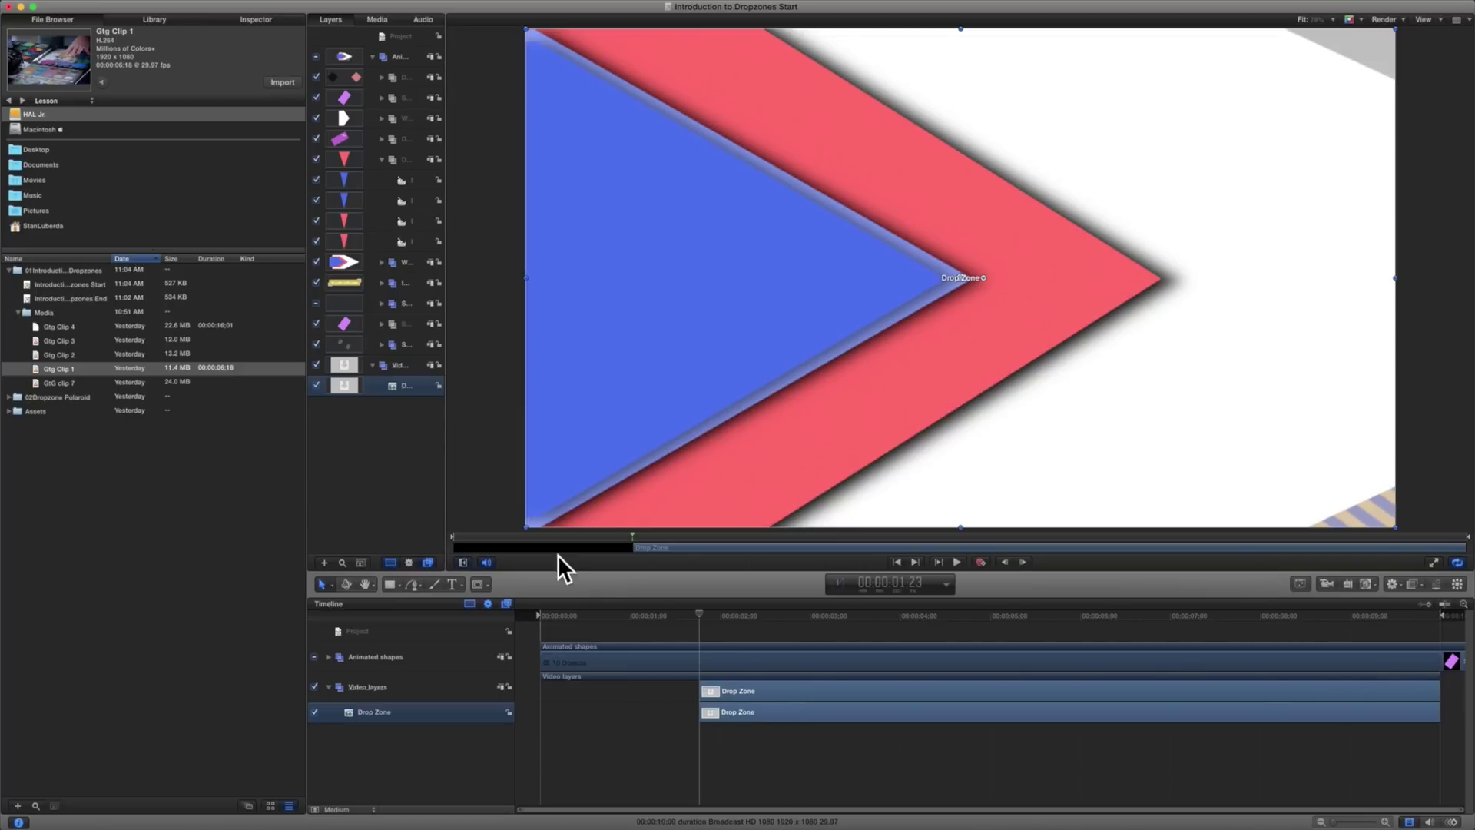
{"action": "left_click_drag", "start_coordinate": [700, 615], "coordinate": [859, 612]}
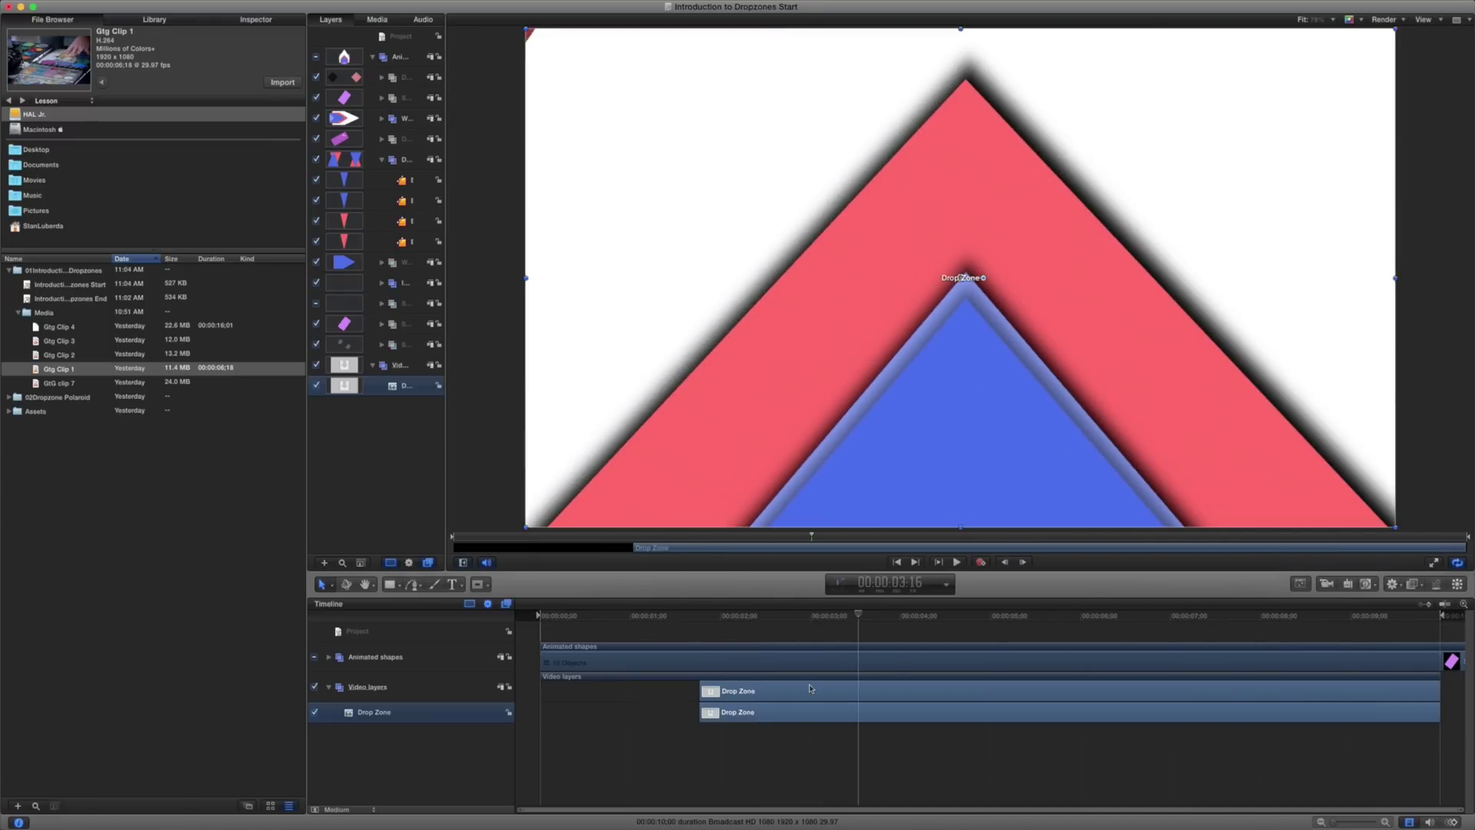
{"action": "key", "text": "o"}
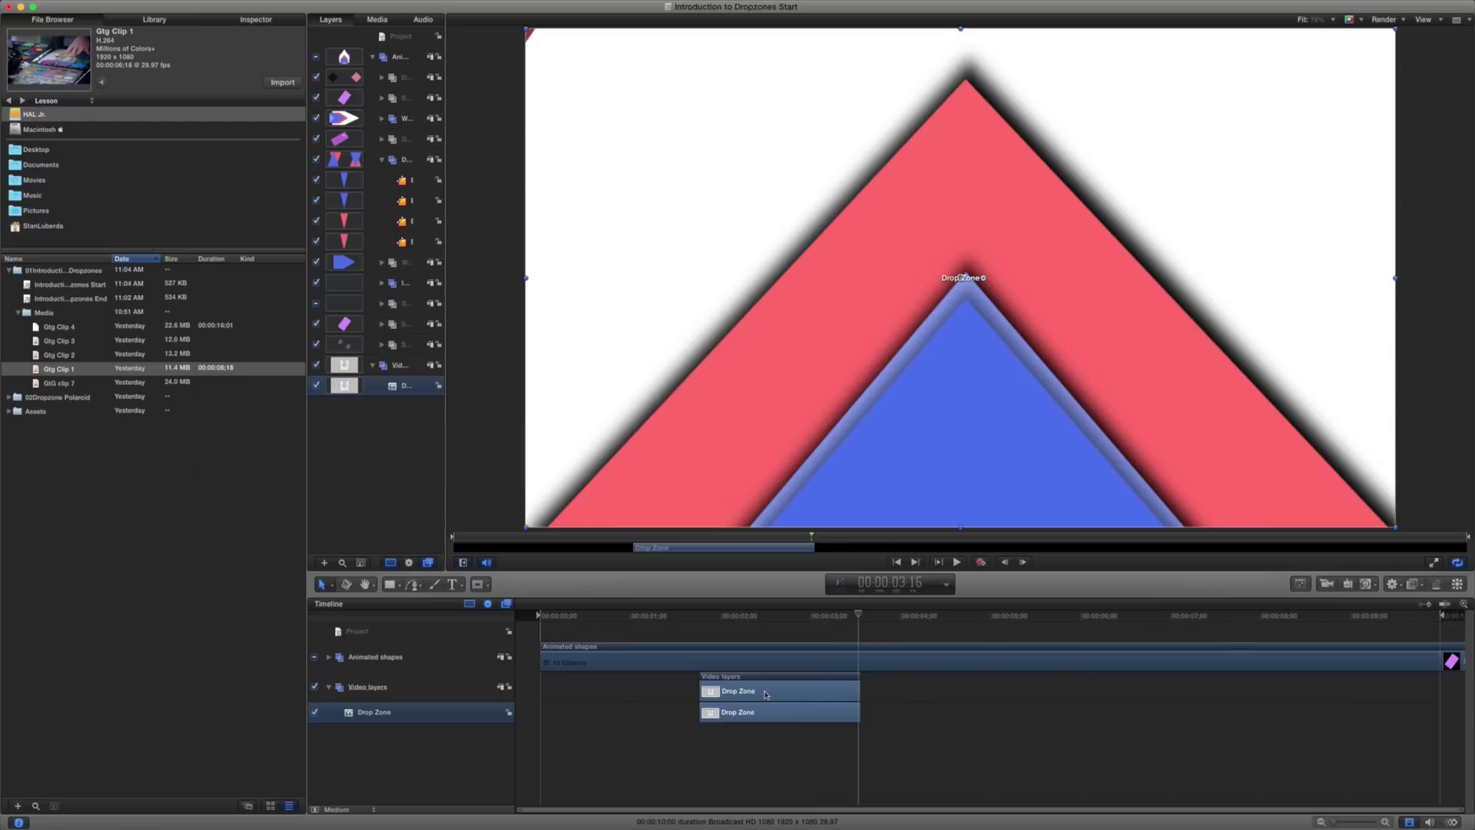
- Duplicate the drop zone and slide the copy to start where the original ends
{"action": "key", "text": "super+d"}
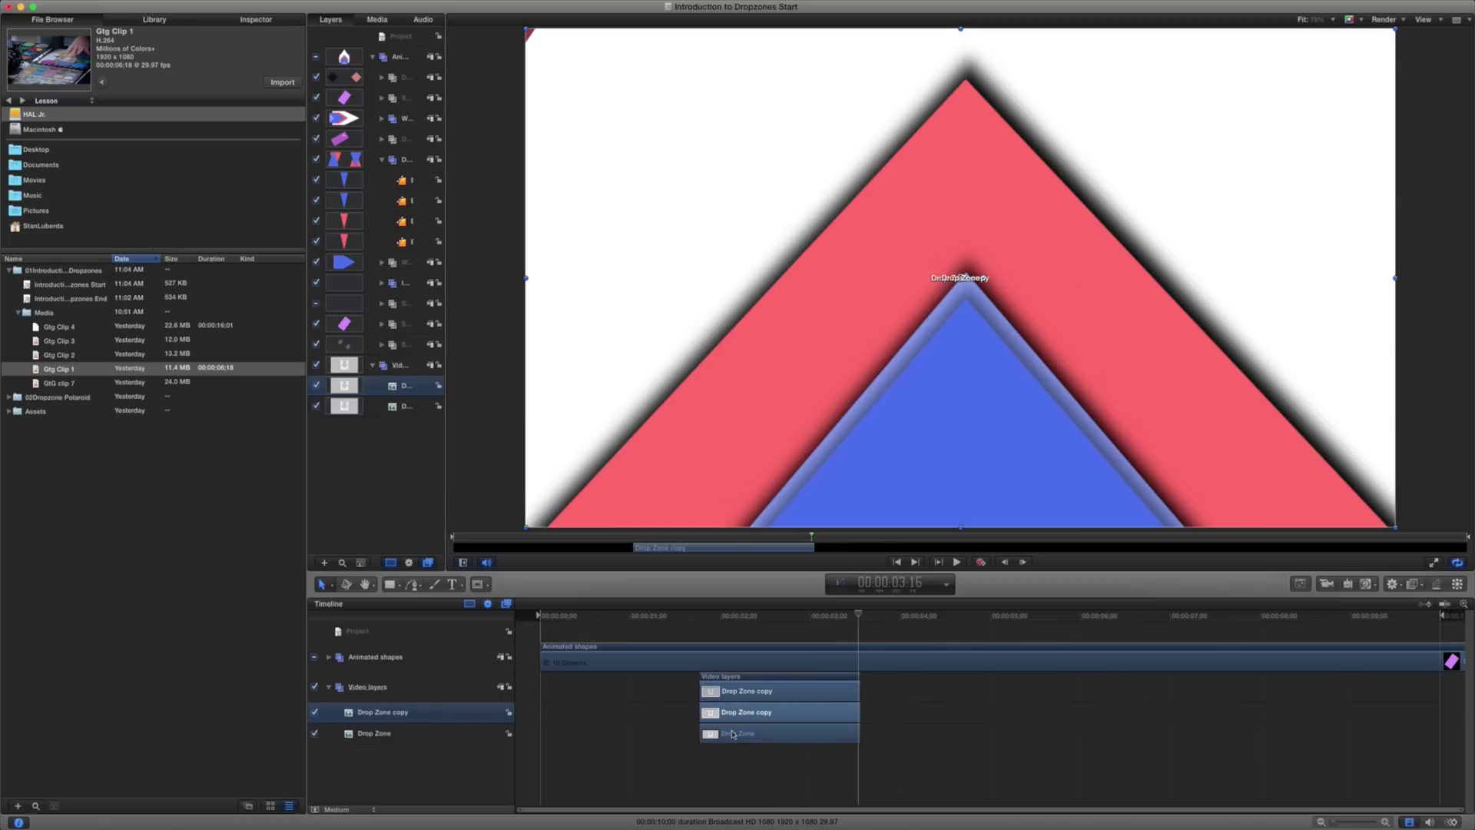
{"action": "left_click_drag", "start_coordinate": [745, 710], "coordinate": [901, 718]}
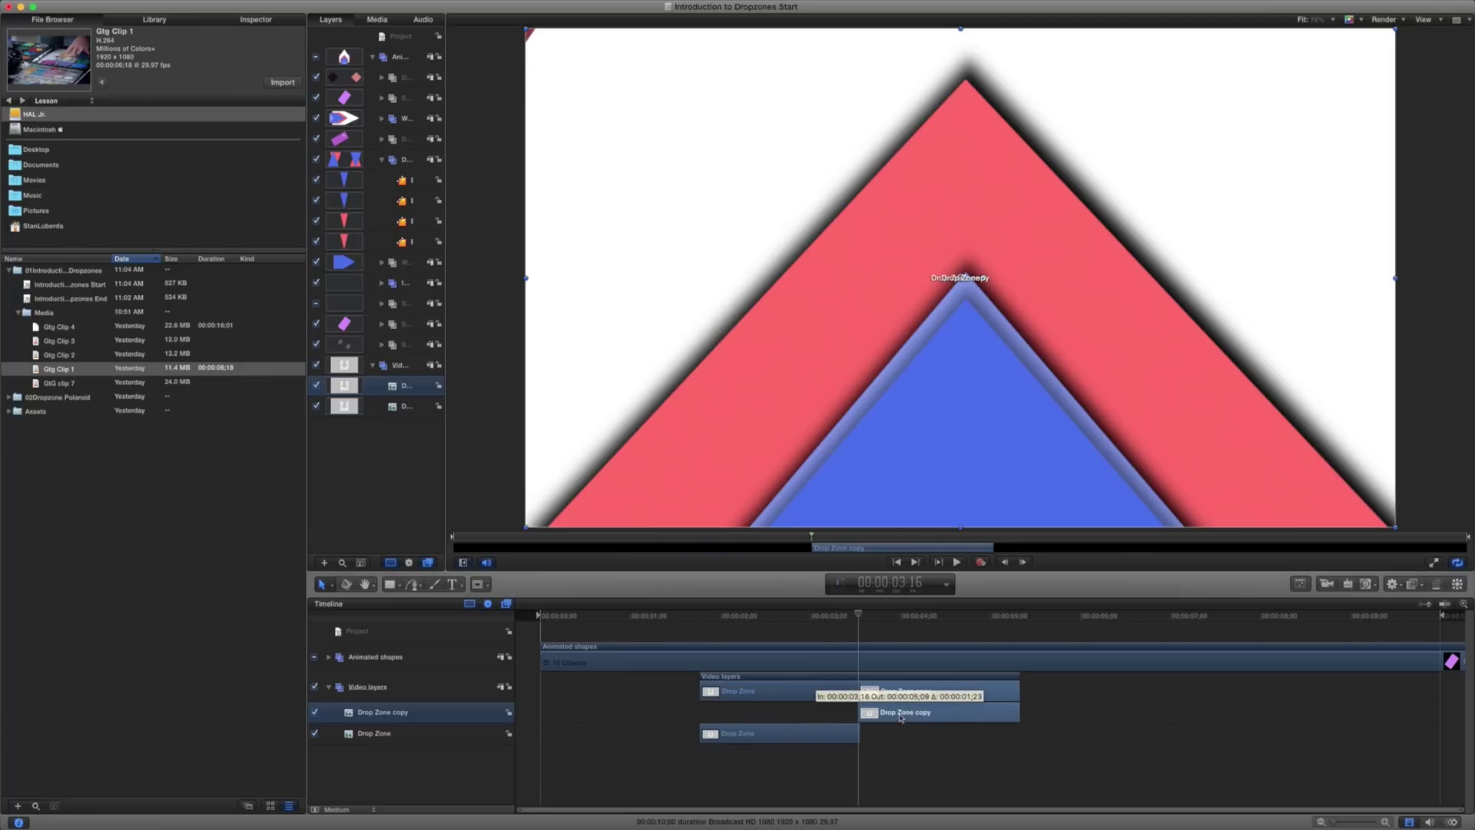
{"action": "left_click", "coordinate": [861, 614]}
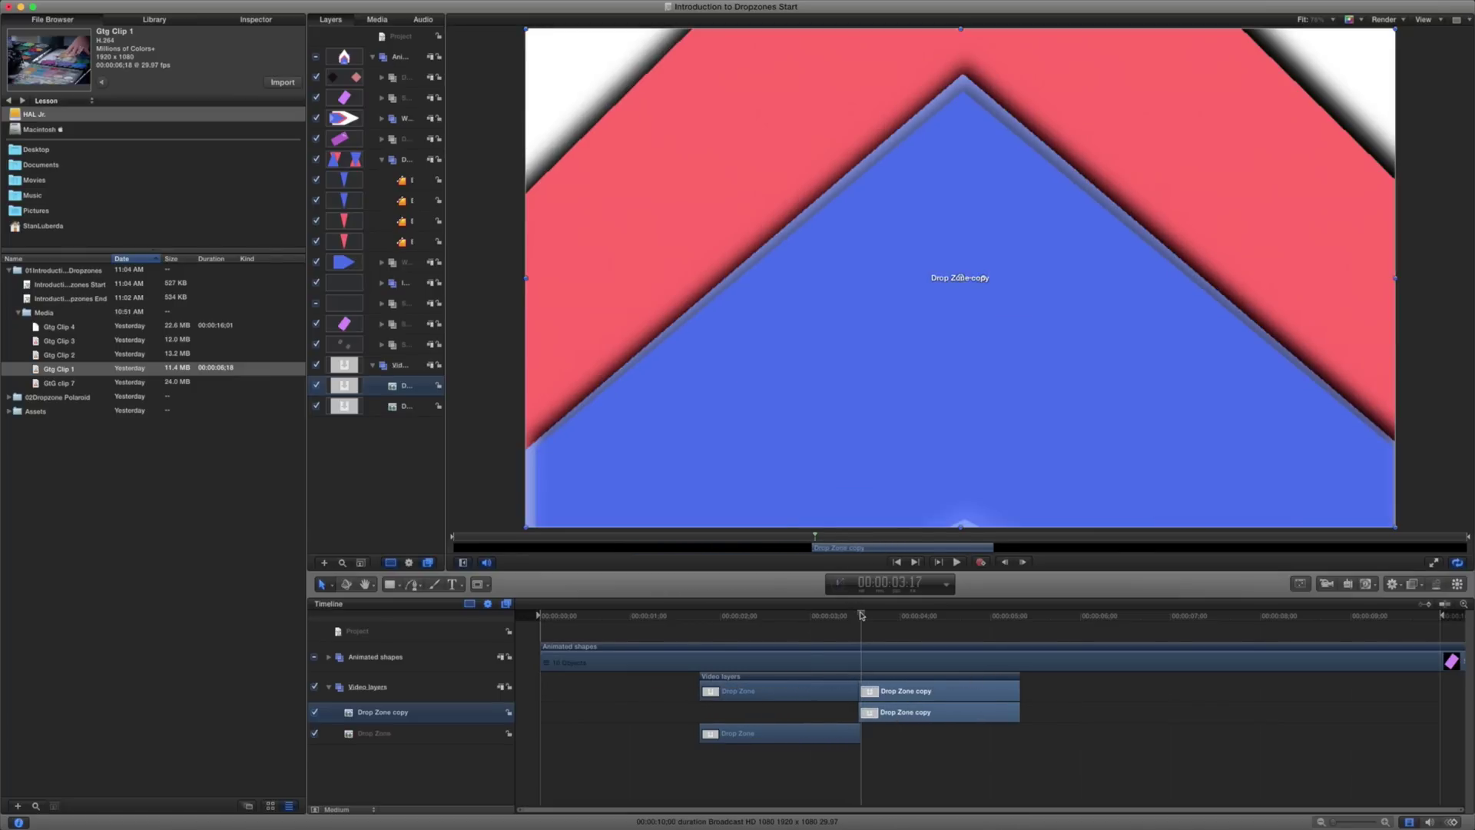
{"action": "left_click_drag", "start_coordinate": [861, 615], "coordinate": [858, 614]}
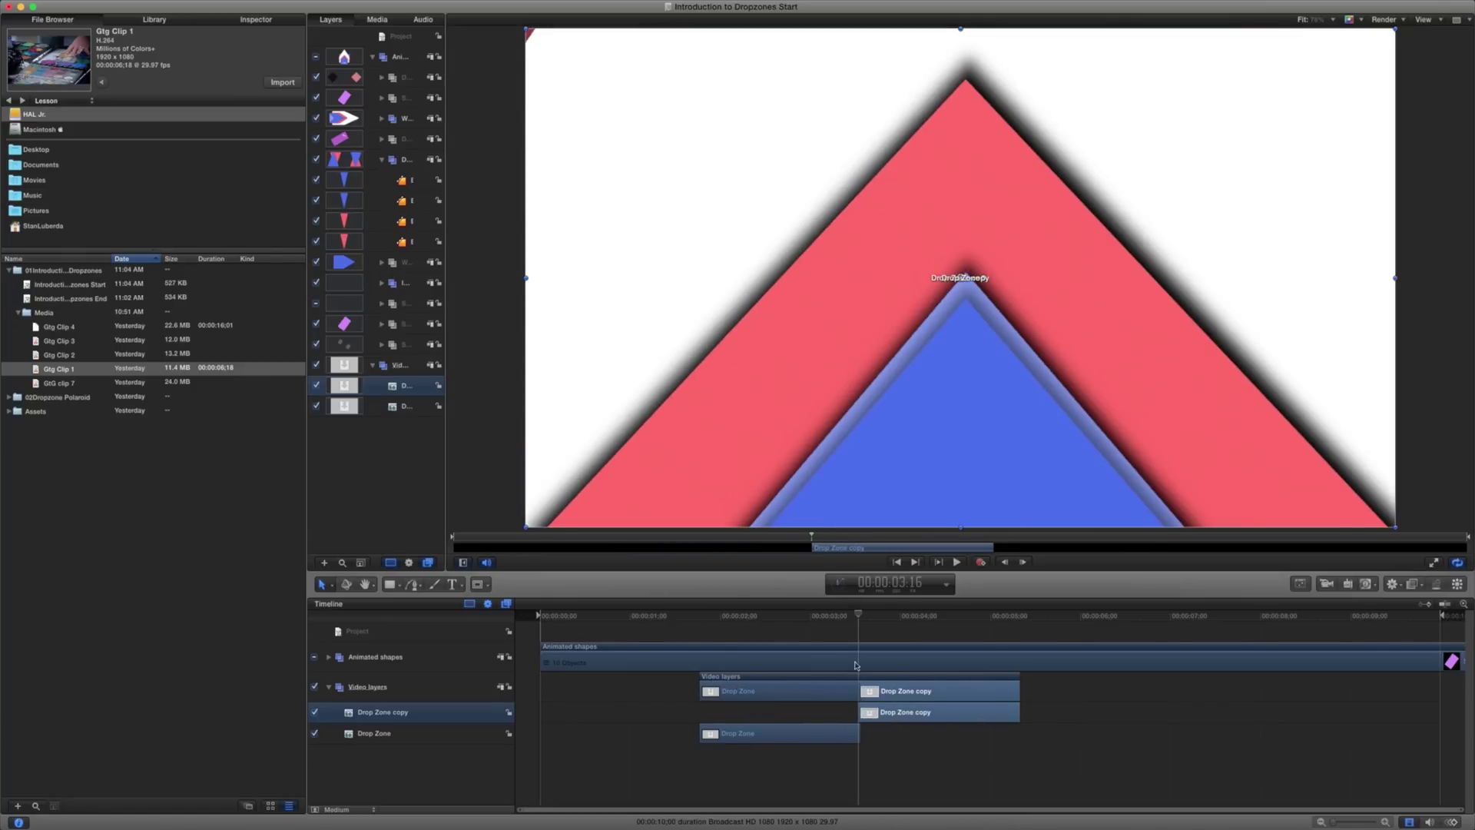
{"action": "left_click_drag", "start_coordinate": [859, 617], "coordinate": [1017, 621]}
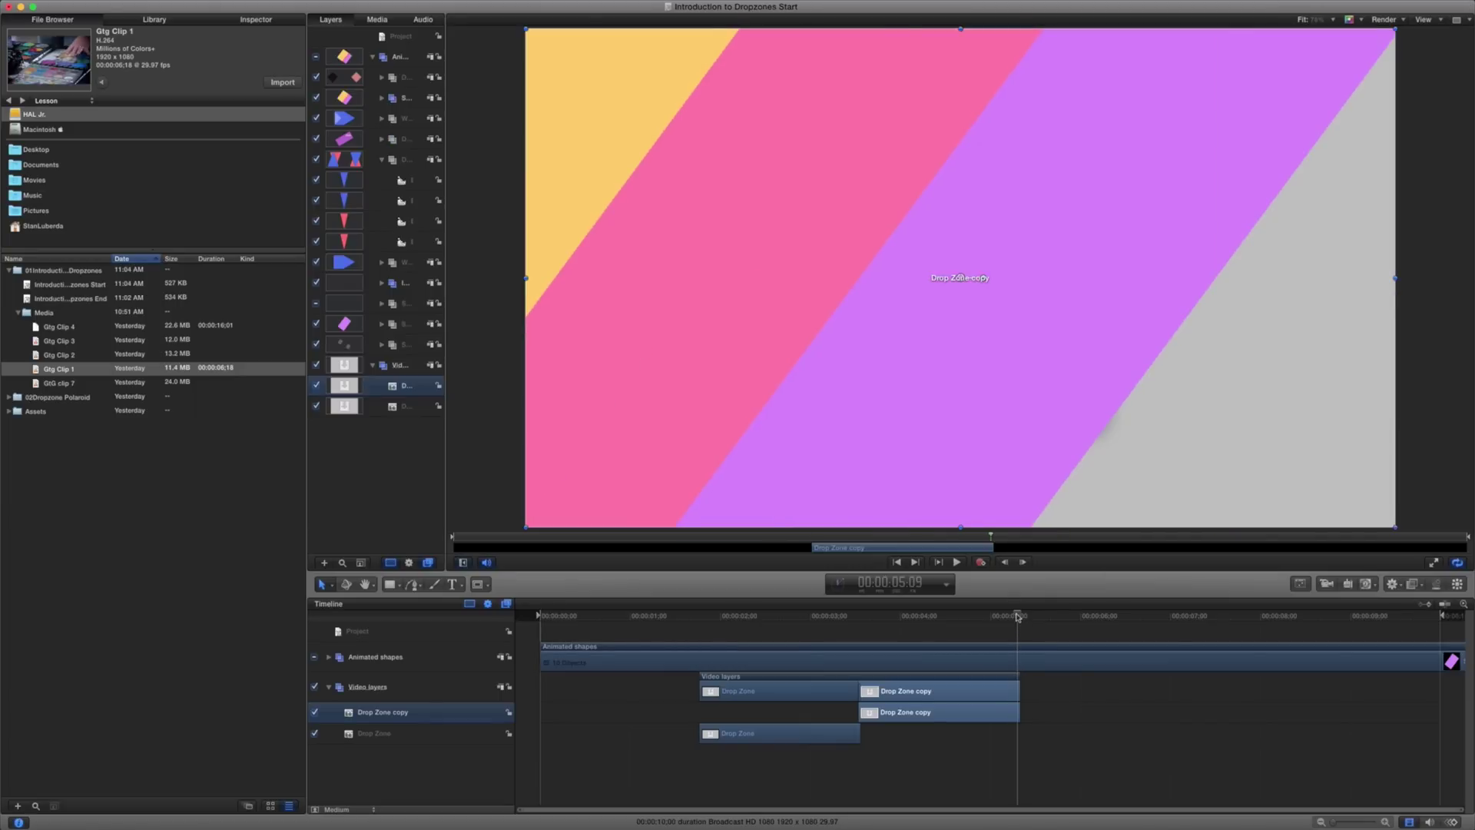
{"action": "left_click_drag", "start_coordinate": [1018, 617], "coordinate": [1020, 617]}
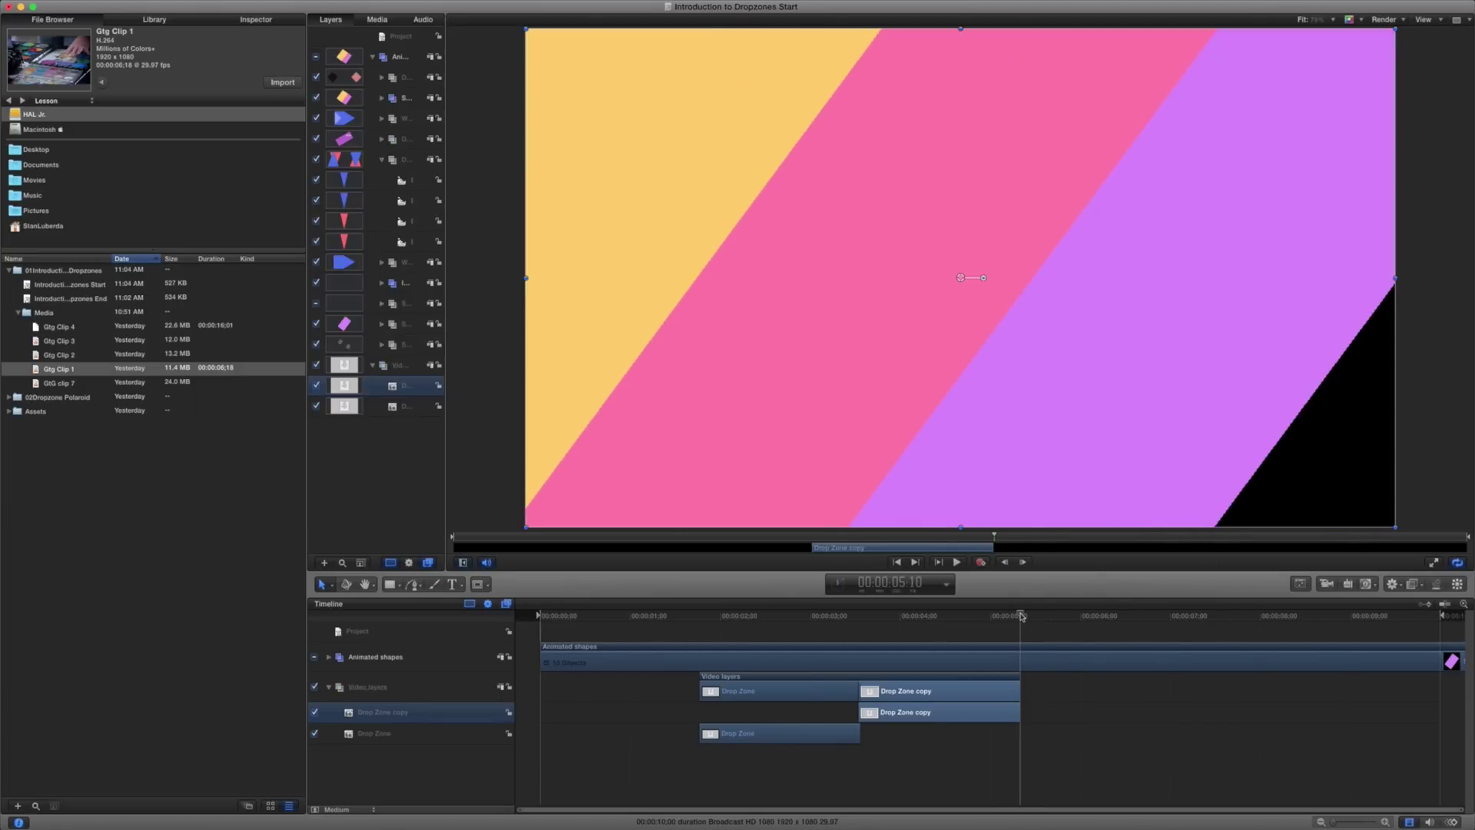
{"action": "left_click", "coordinate": [1020, 678]}
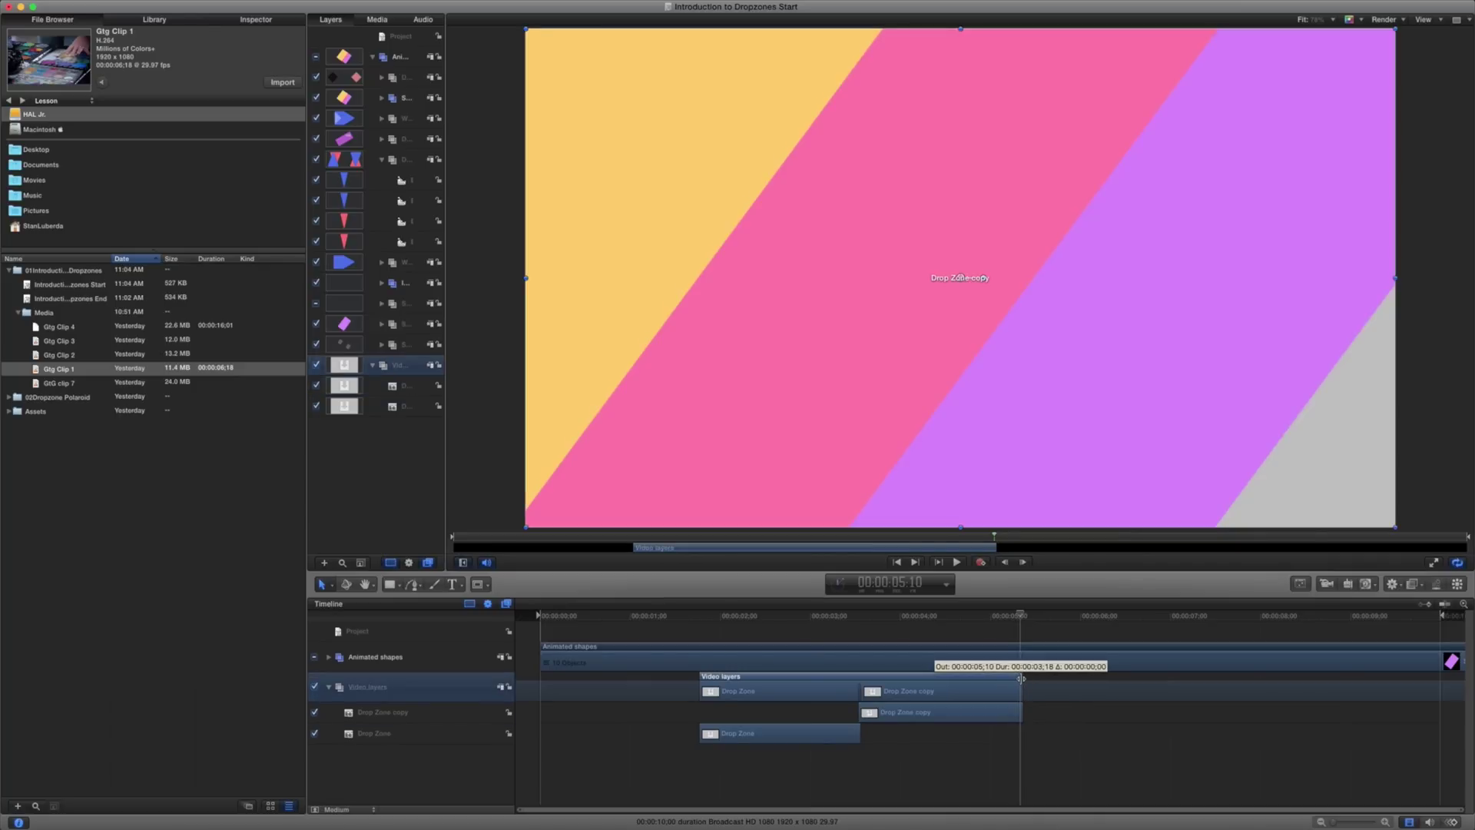
{"action": "left_click", "coordinate": [1027, 615]}
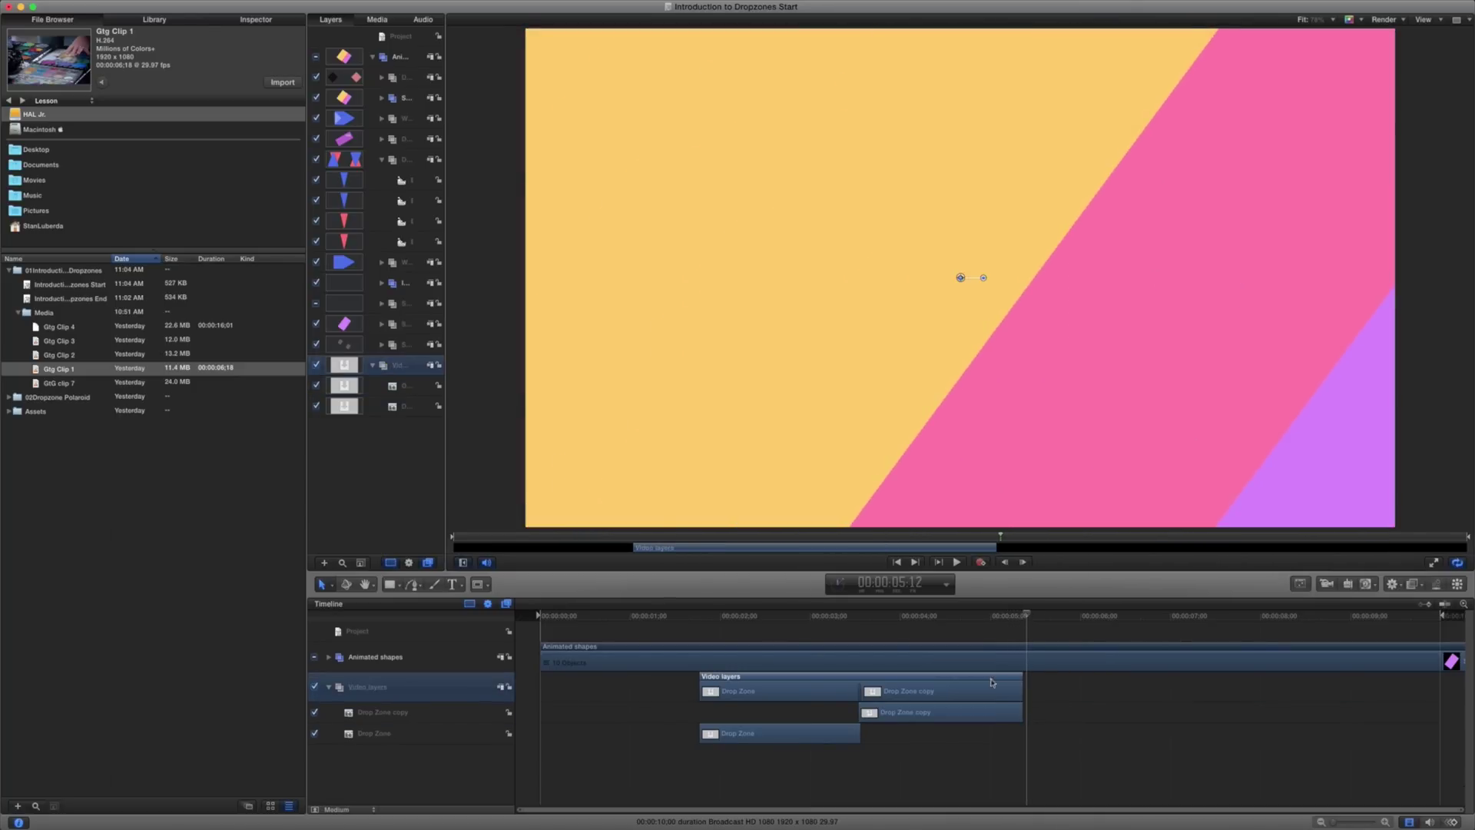
{"action": "left_click", "coordinate": [987, 693]}
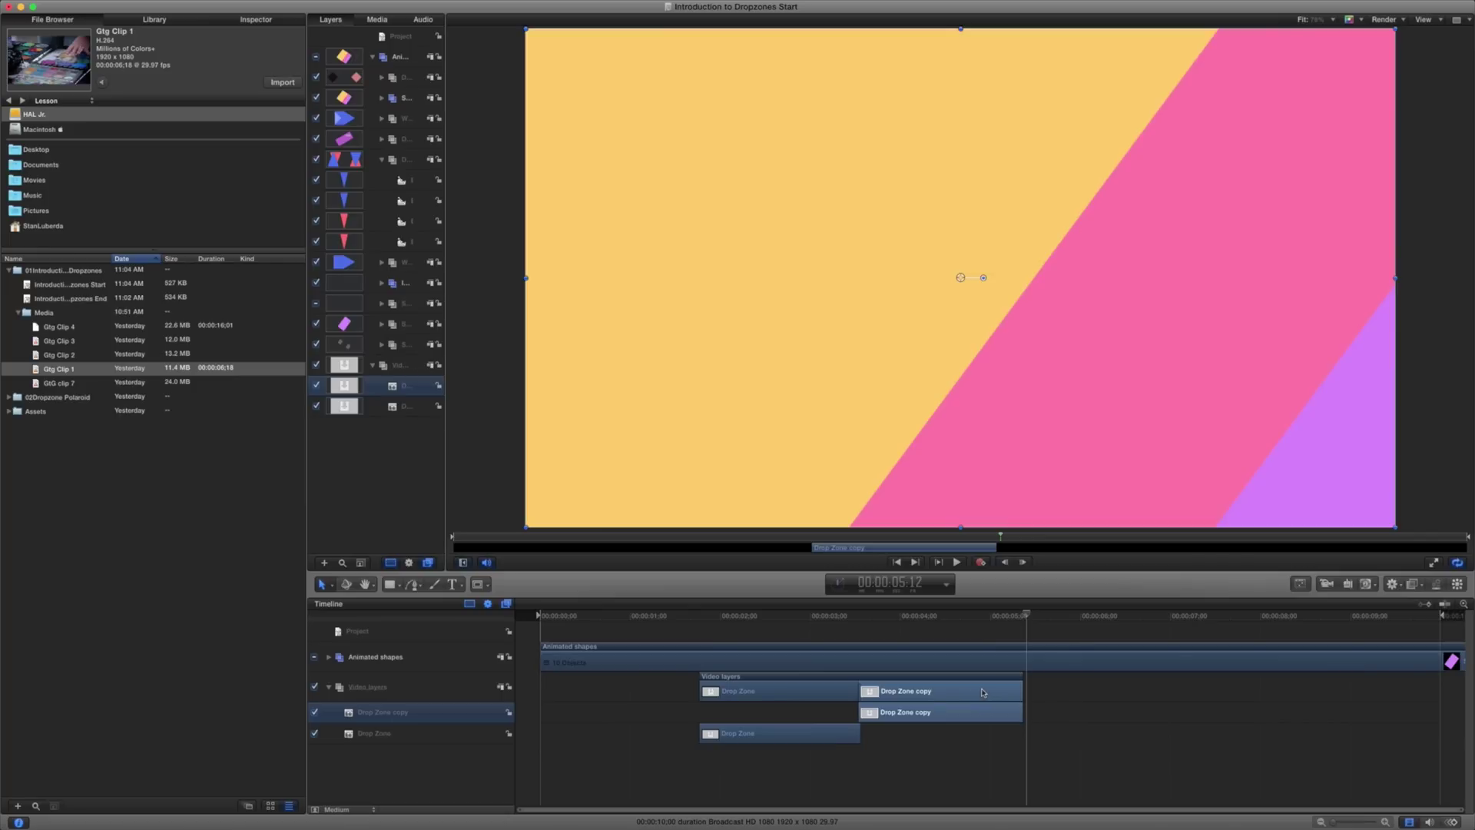
- Duplicate again, placing Drop Zone copy 1 next and extending it to end at 7;16
{"action": "key", "text": "super+d"}
{"action": "left_click_drag", "start_coordinate": [946, 714], "coordinate": [1110, 711]}
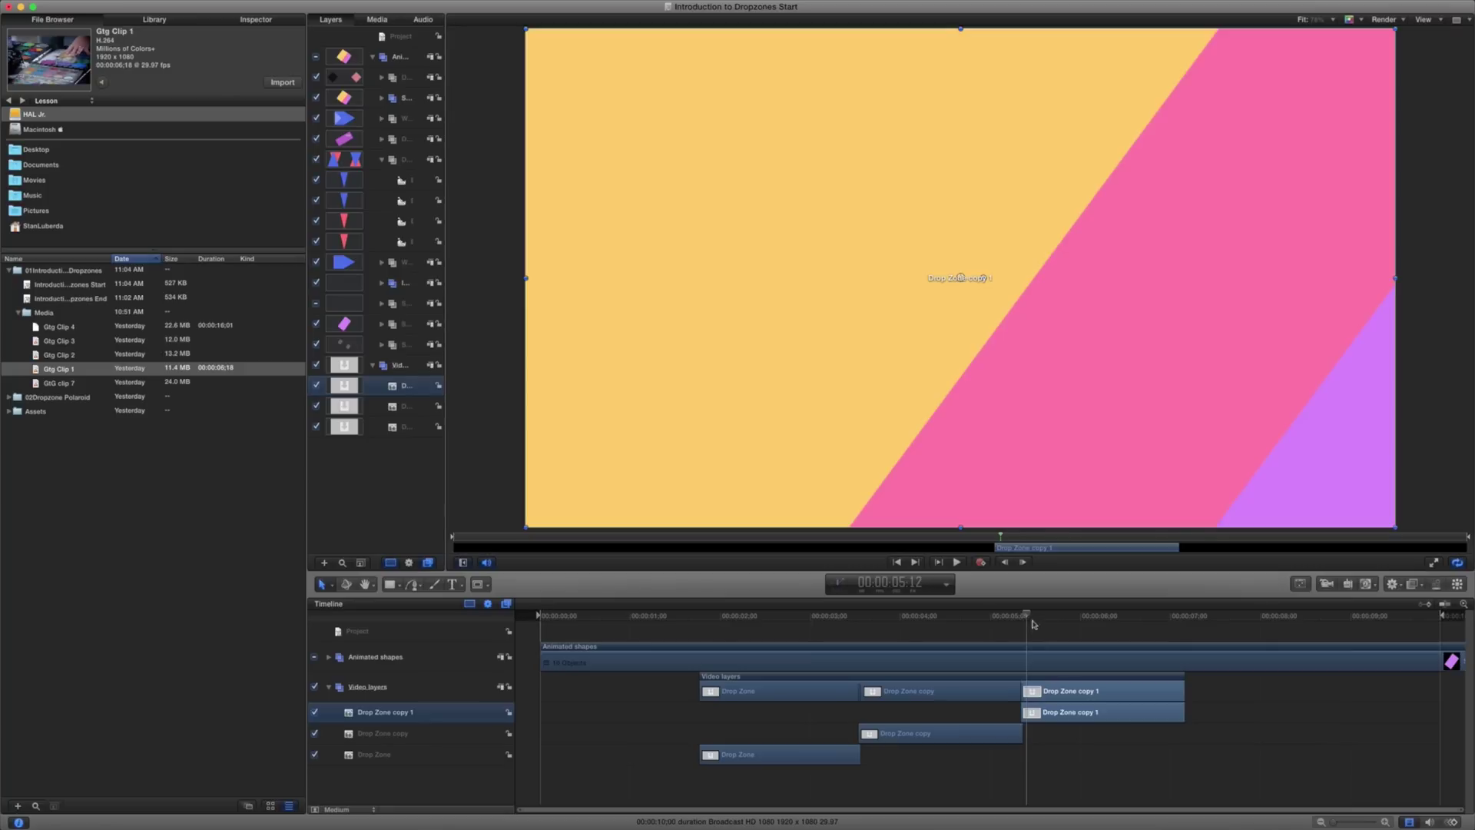
{"action": "left_click", "coordinate": [1037, 615]}
{"action": "left_click_drag", "start_coordinate": [1036, 616], "coordinate": [1218, 617]}
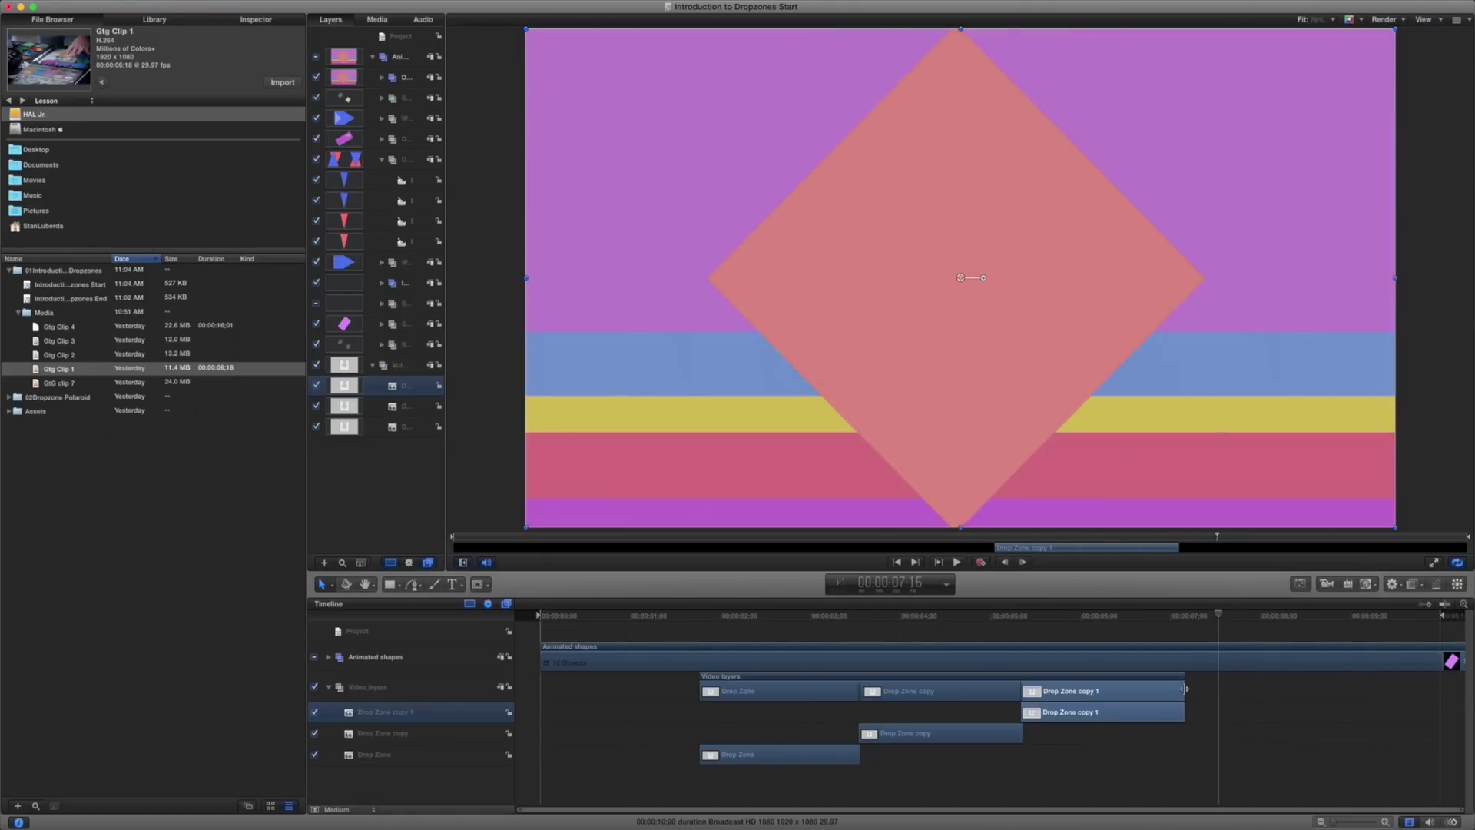
{"action": "mouse_move", "coordinate": [1184, 689]}
{"action": "left_mouse_down"}
{"action": "mouse_move", "coordinate": [1218, 689]}
{"action": "mouse_move", "coordinate": [1206, 690]}
{"action": "left_mouse_up"}
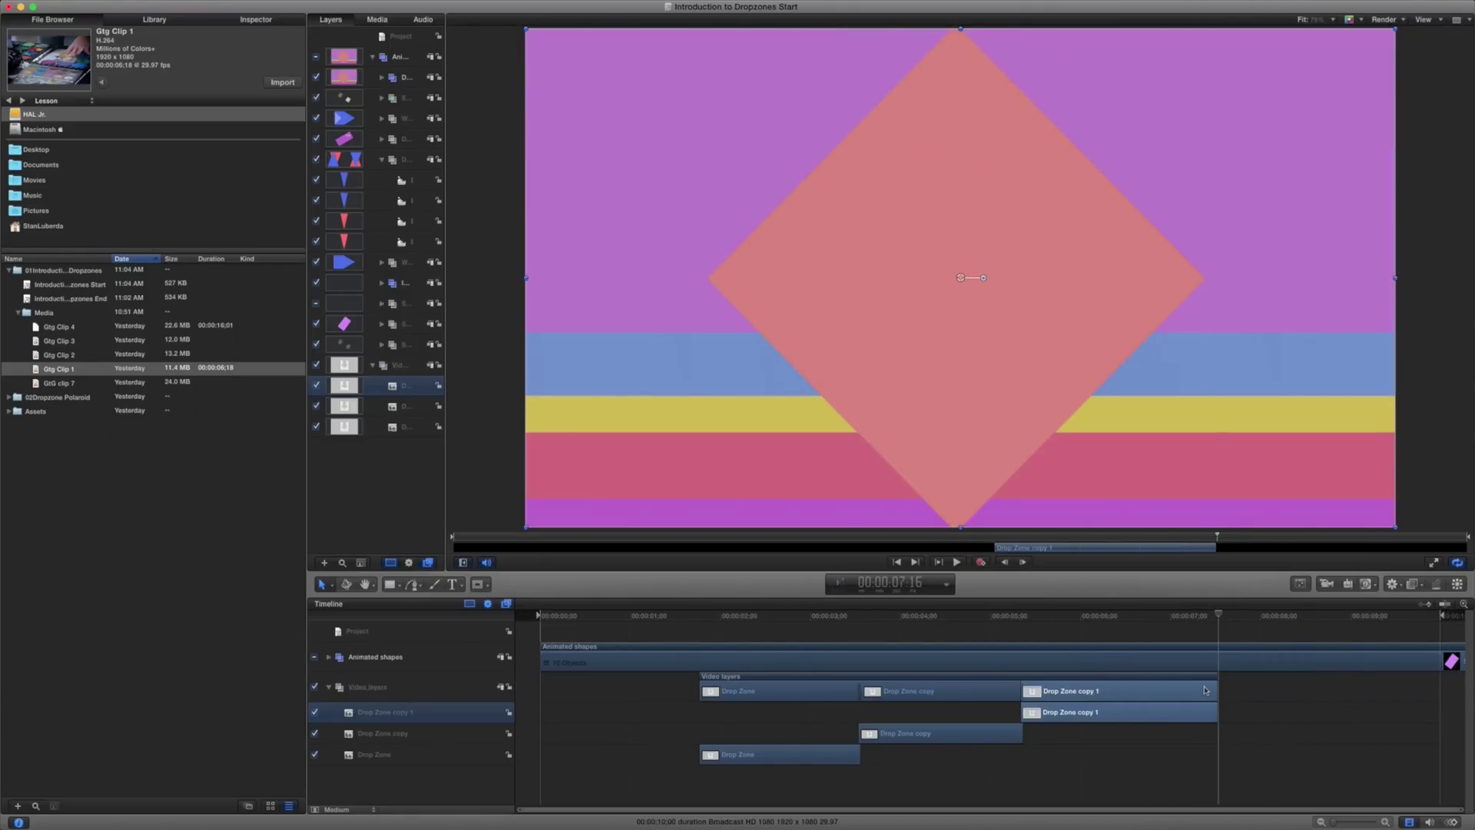
- Add Drop Zone copy 2 starting at 7;16 and trim its end to about 9 seconds
{"action": "key", "text": "super+d"}
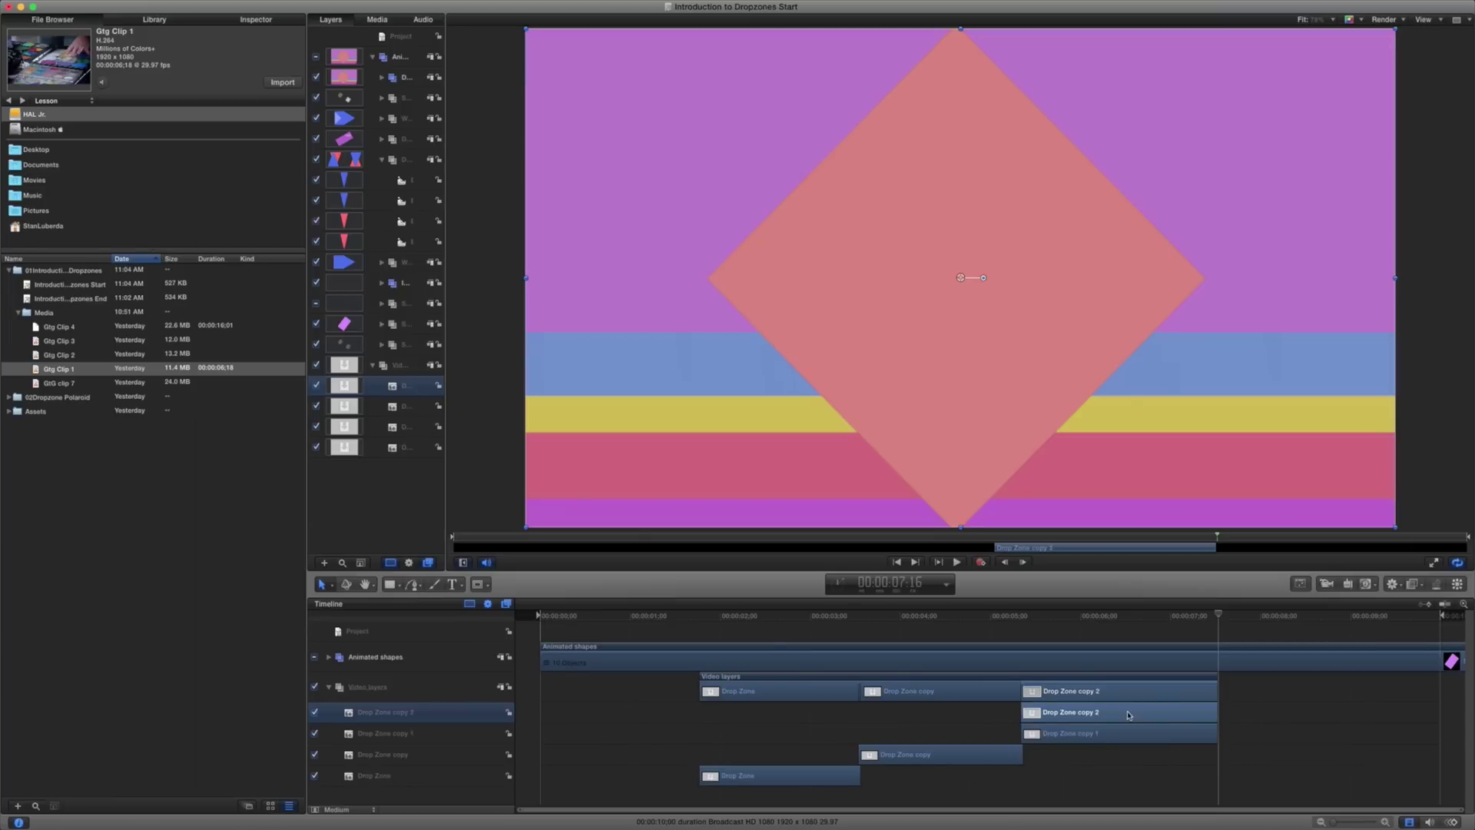
{"action": "left_click_drag", "start_coordinate": [1128, 715], "coordinate": [1327, 696]}
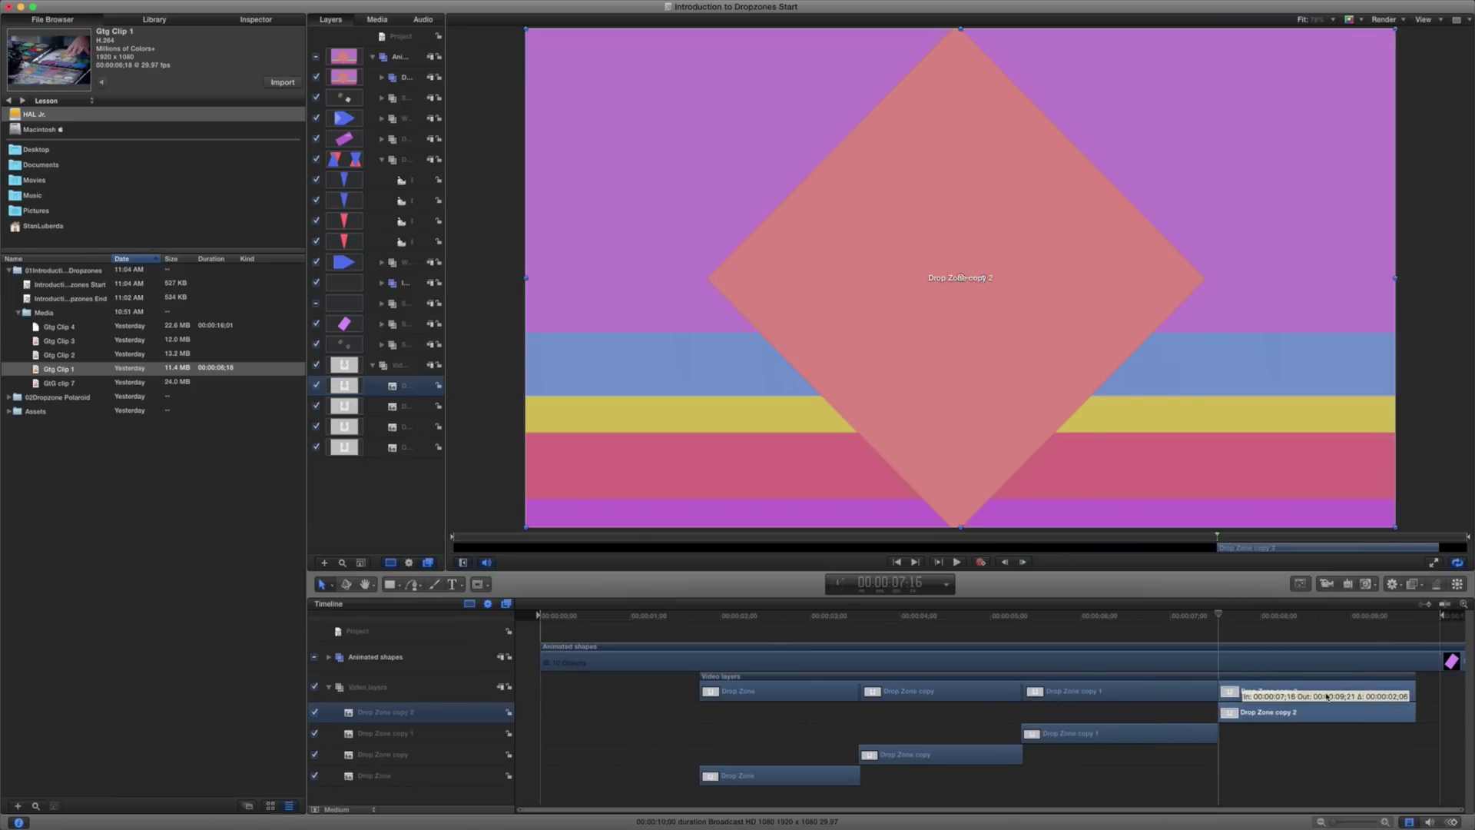
{"action": "left_click_drag", "start_coordinate": [1222, 617], "coordinate": [1395, 614]}
{"action": "left_click_drag", "start_coordinate": [1414, 686], "coordinate": [1395, 694]}
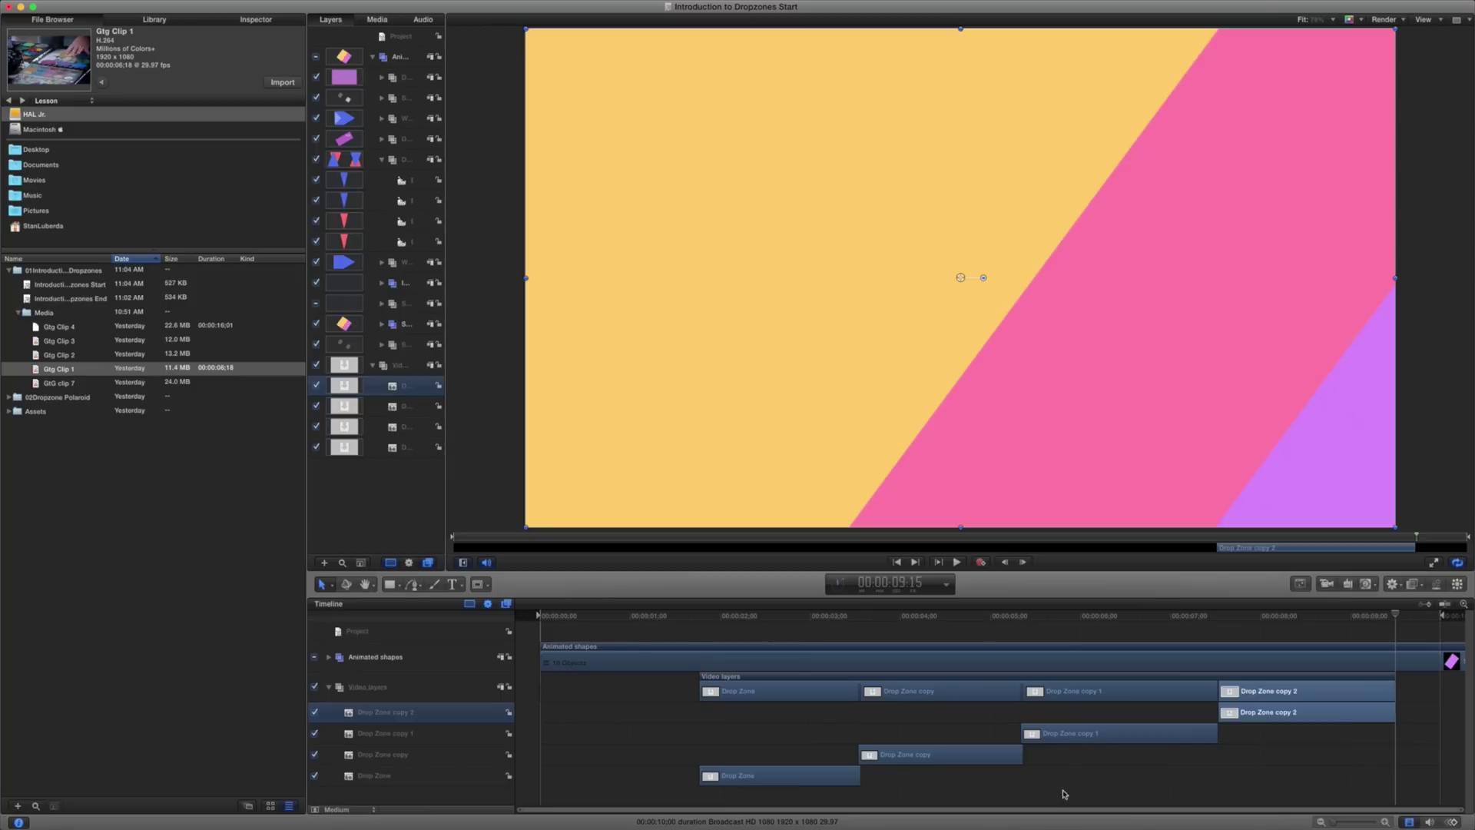
{"action": "left_click", "coordinate": [384, 781]}
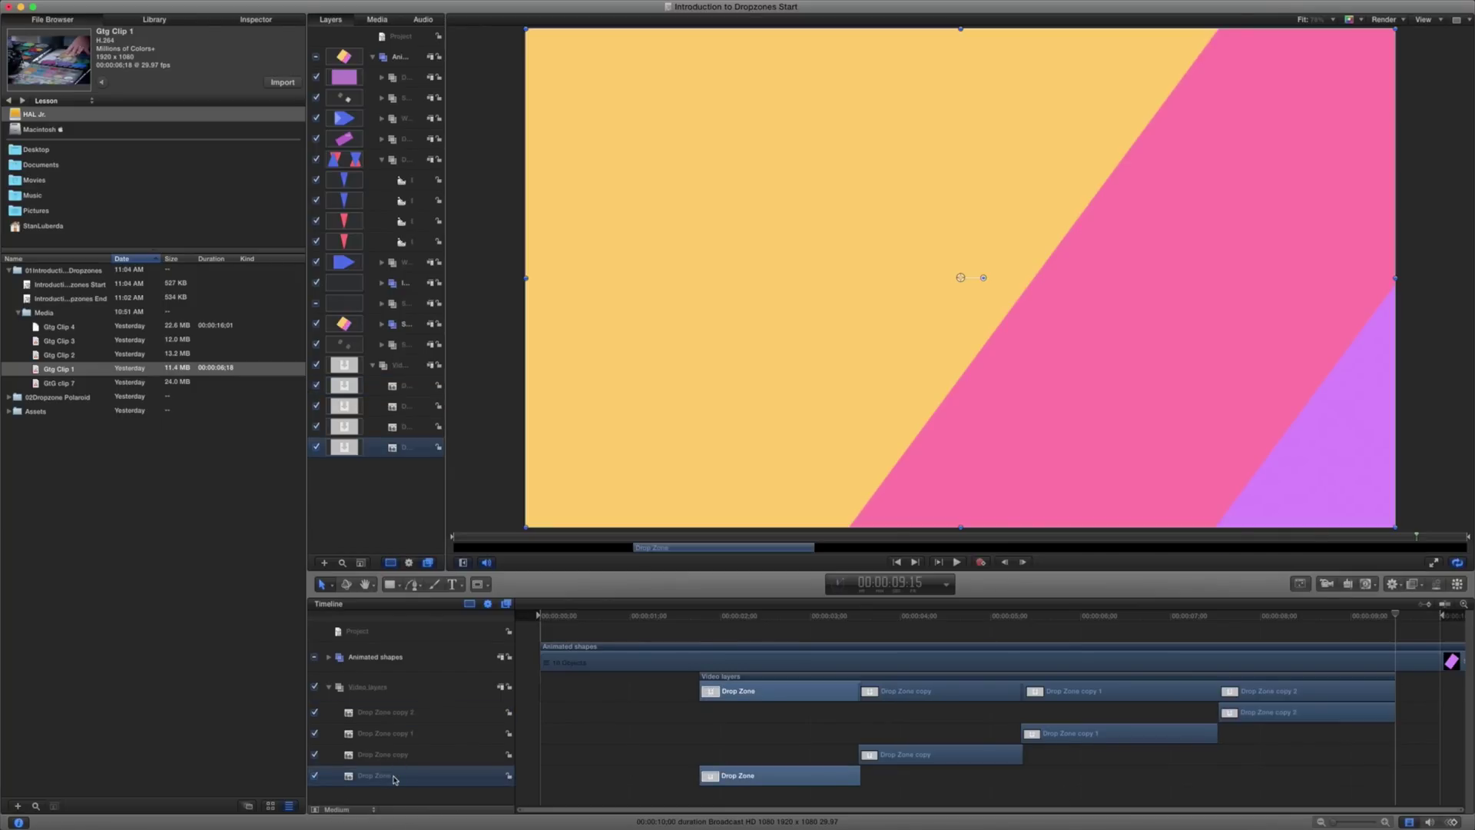
- Rename the first two drop zone layers Drop Zone 1 and Drop Zone 2
{"action": "double_click", "coordinate": [378, 778]}
{"action": "type", "text": "1"}
{"action": "key", "text": "Return"}
{"action": "left_click", "coordinate": [394, 756]}
{"action": "double_click", "coordinate": [401, 759]}
{"action": "double_click", "coordinate": [401, 755]}
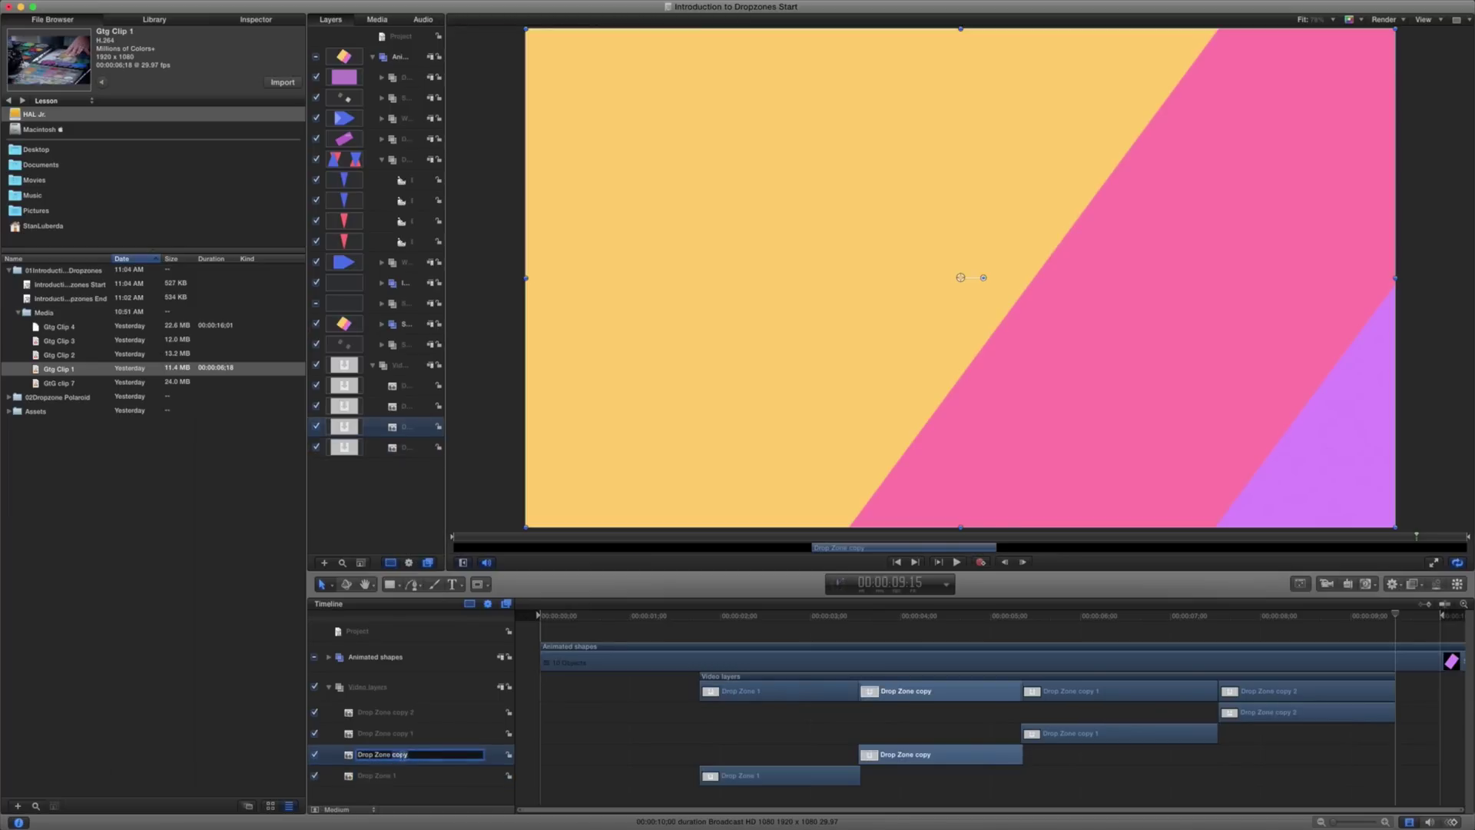
{"action": "type", "text": "2"}
{"action": "key", "text": "Return"}
{"action": "left_click", "coordinate": [408, 735]}
- Rename the remaining copies Drop Zone 3 and Drop Zone 4
{"action": "double_click", "coordinate": [418, 734]}
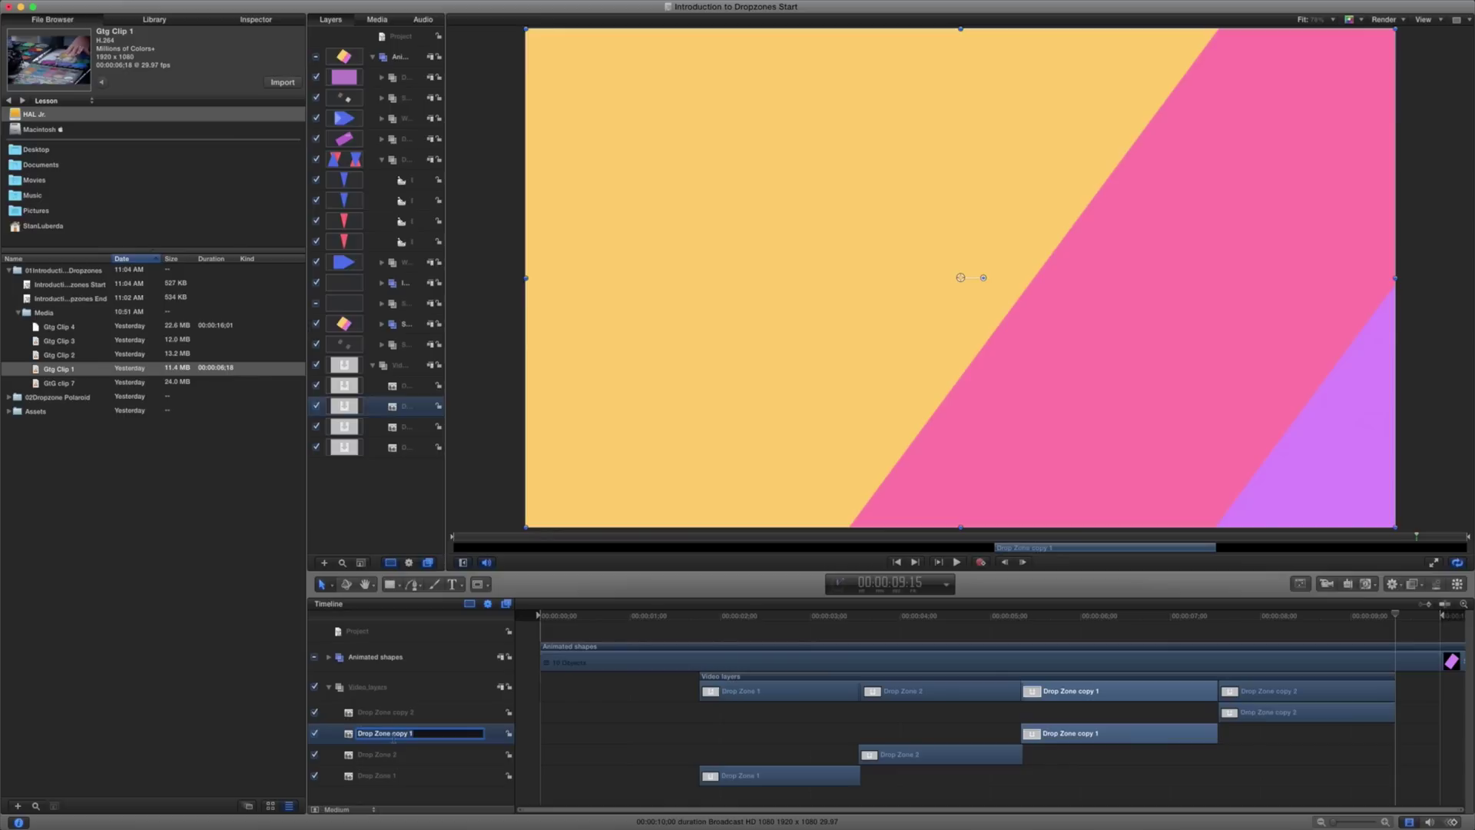
{"action": "left_click_drag", "start_coordinate": [393, 733], "coordinate": [415, 732]}
{"action": "type", "text": "3"}
{"action": "key", "text": "Return"}
{"action": "double_click", "coordinate": [407, 713]}
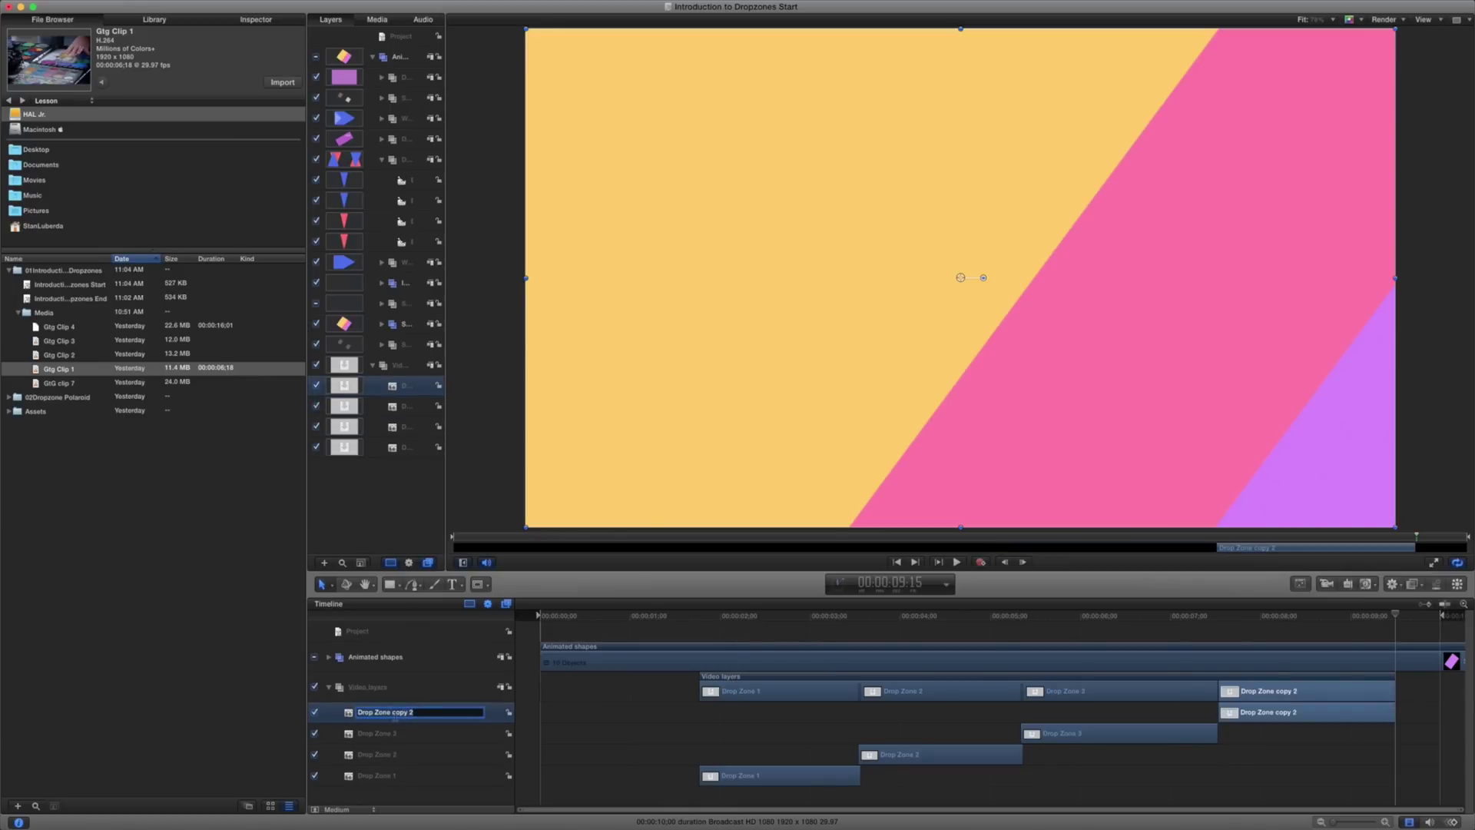
{"action": "mouse_move", "coordinate": [414, 712]}
{"action": "left_mouse_down"}
{"action": "mouse_move", "coordinate": [358, 712]}
{"action": "mouse_move", "coordinate": [392, 712]}
{"action": "left_mouse_up"}
{"action": "type", "text": "4"}
{"action": "left_click", "coordinate": [450, 735]}
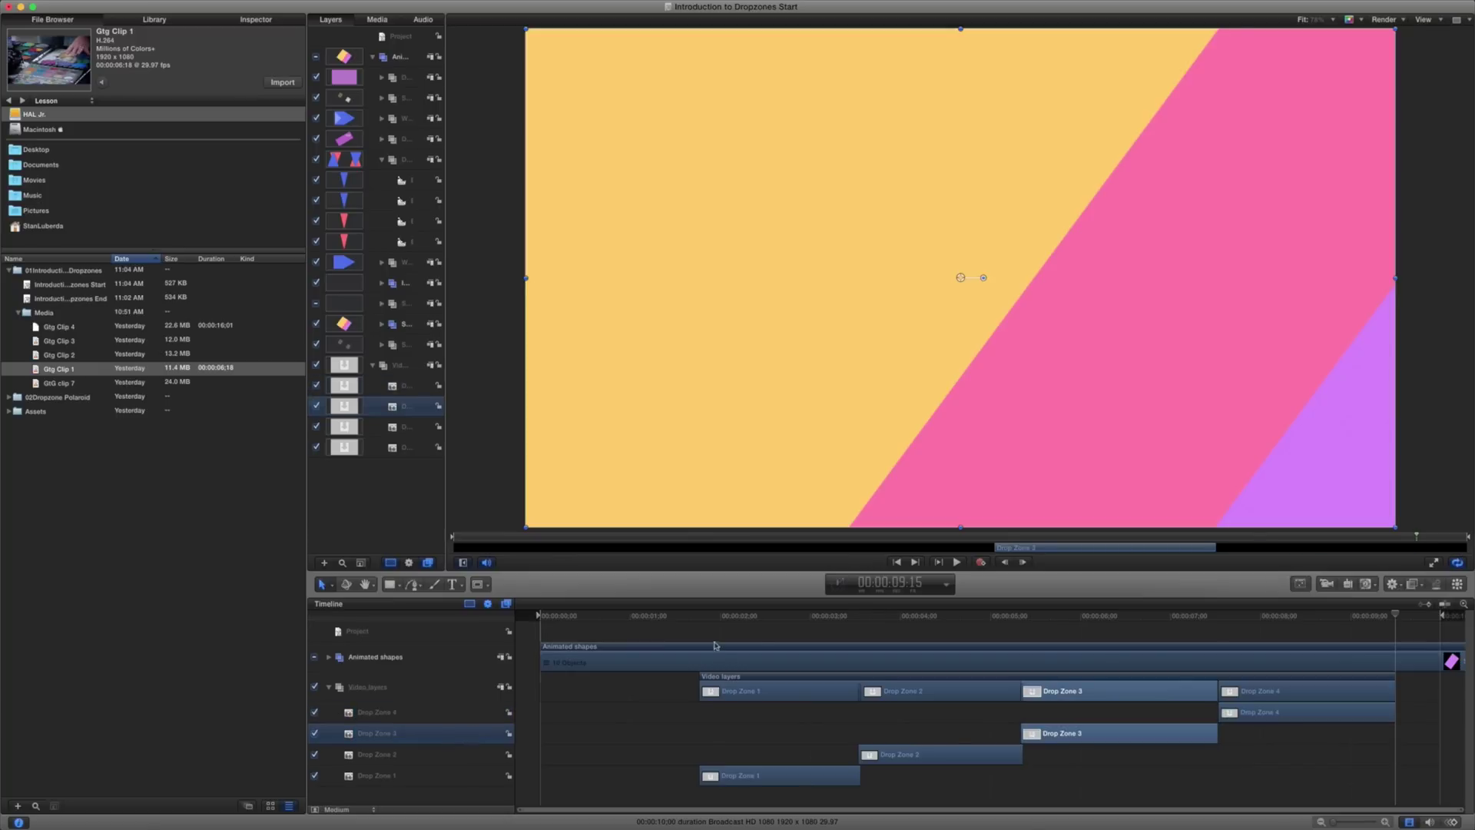
{"action": "left_click_drag", "start_coordinate": [897, 619], "coordinate": [754, 617]}
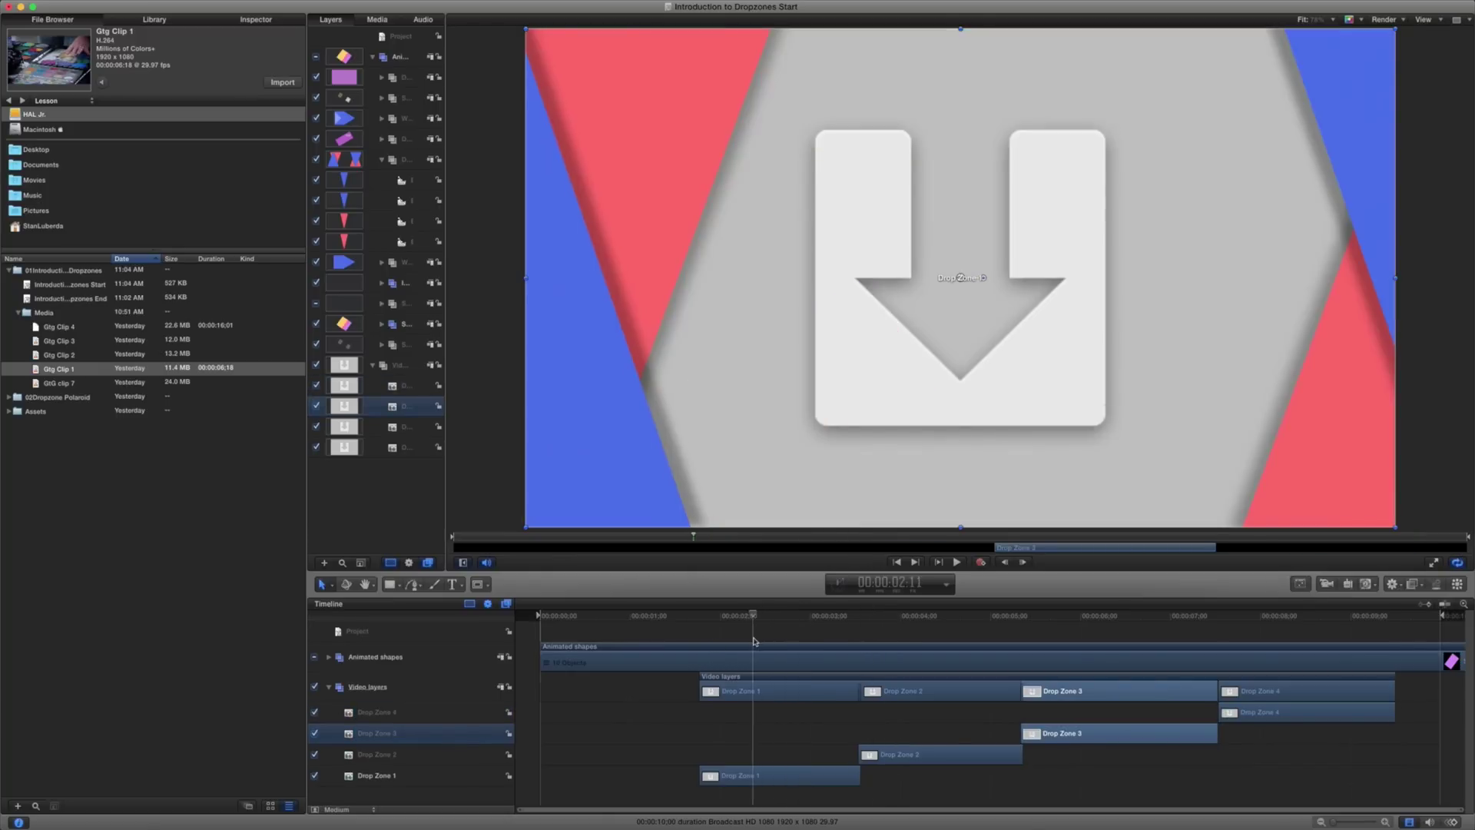
- Fill Drop Zone 1 with Gtg Clip 1 and Drop Zone 2 with Gtg Clip 2
{"action": "mouse_move", "coordinate": [61, 370]}
{"action": "left_mouse_down"}
{"action": "mouse_move", "coordinate": [591, 743]}
{"action": "mouse_move", "coordinate": [645, 389]}
{"action": "mouse_move", "coordinate": [845, 306]}
{"action": "left_mouse_up"}
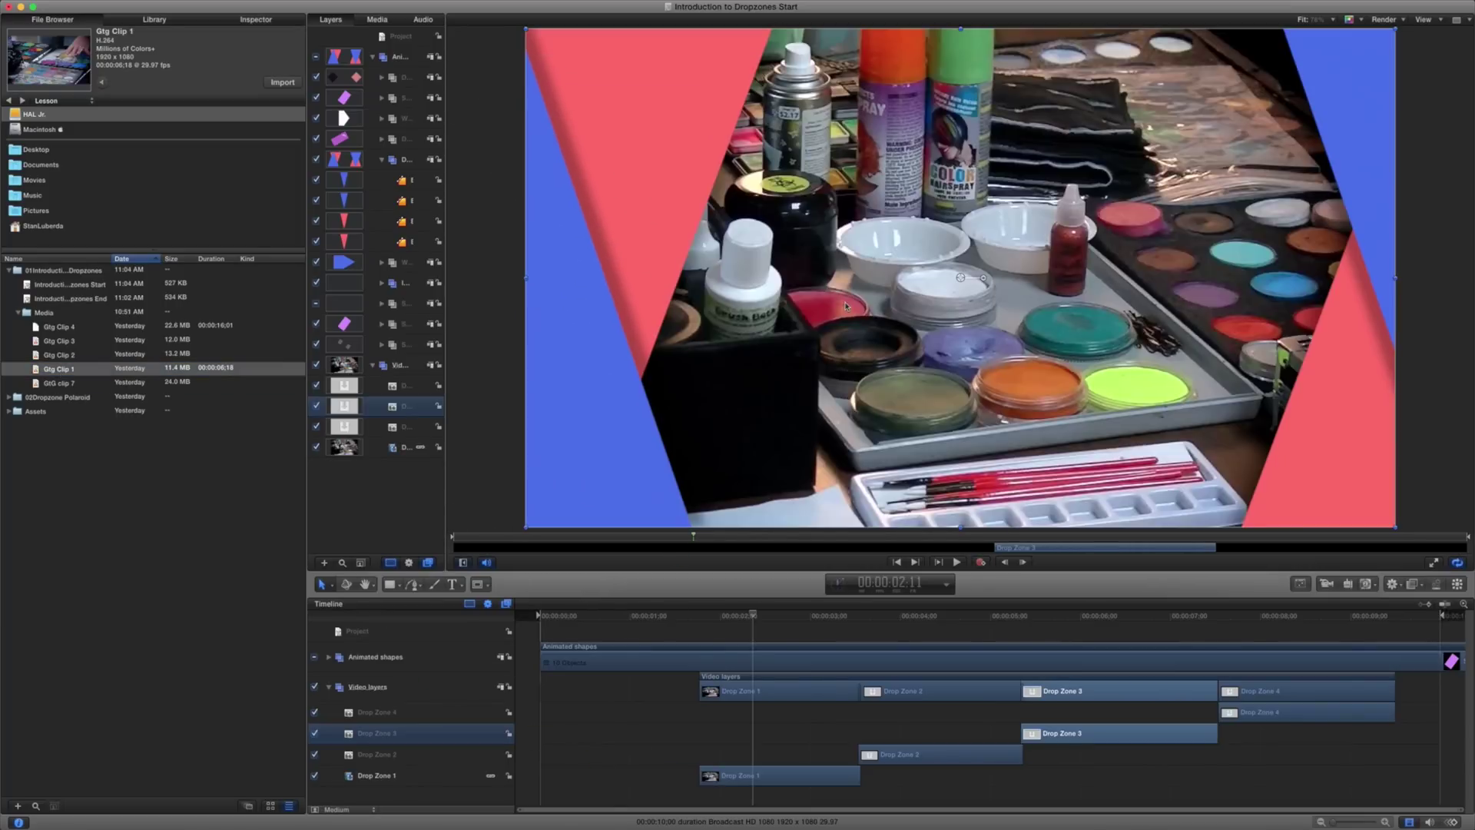
{"action": "key", "text": "space"}
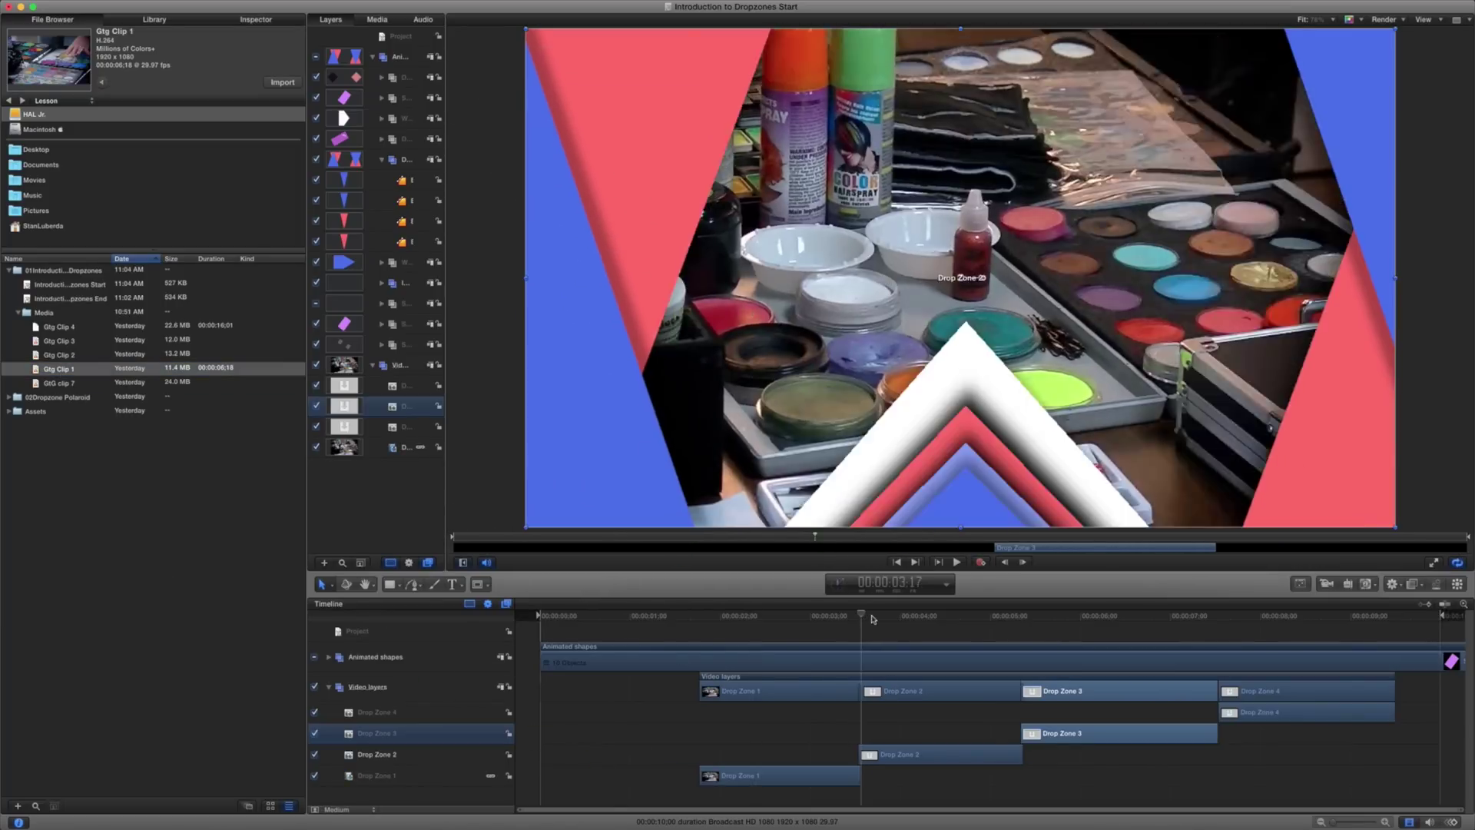
{"action": "left_click", "coordinate": [57, 354]}
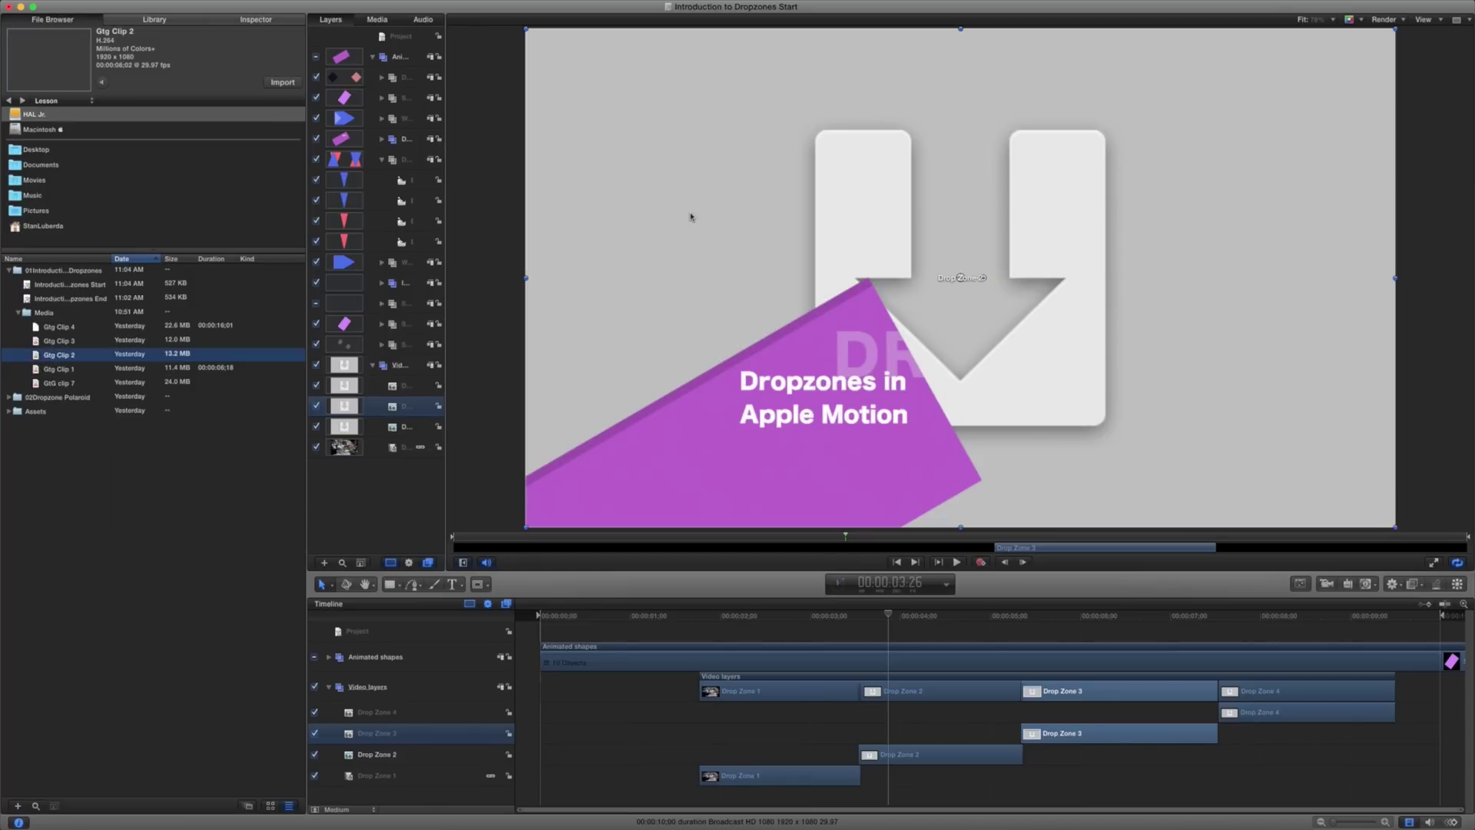
{"action": "left_click_drag", "start_coordinate": [691, 217], "coordinate": [690, 252]}
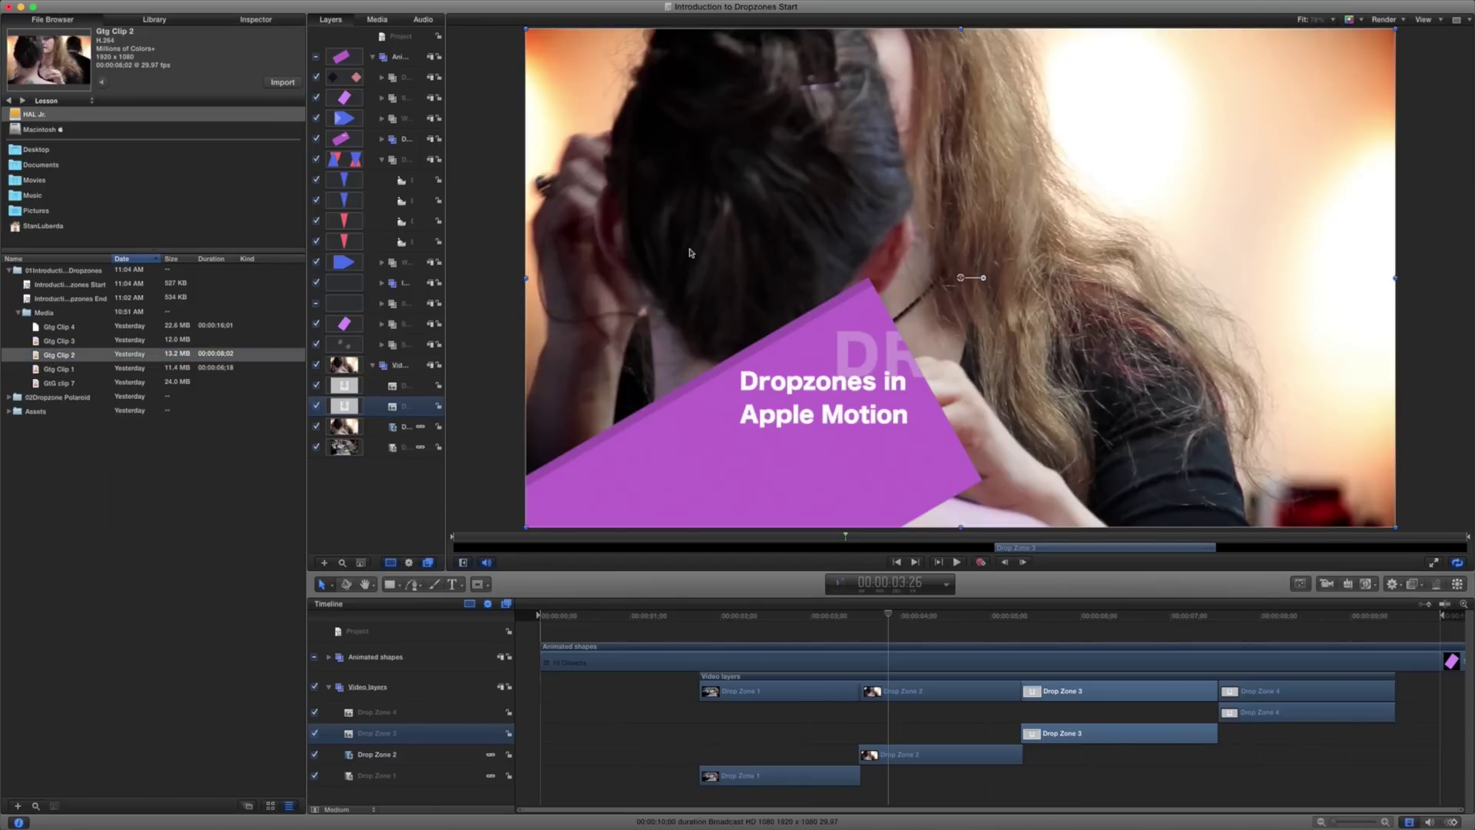
- Fill Drop Zones 3 and 4 with video clips from the Media folder
{"action": "left_click", "coordinate": [942, 615]}
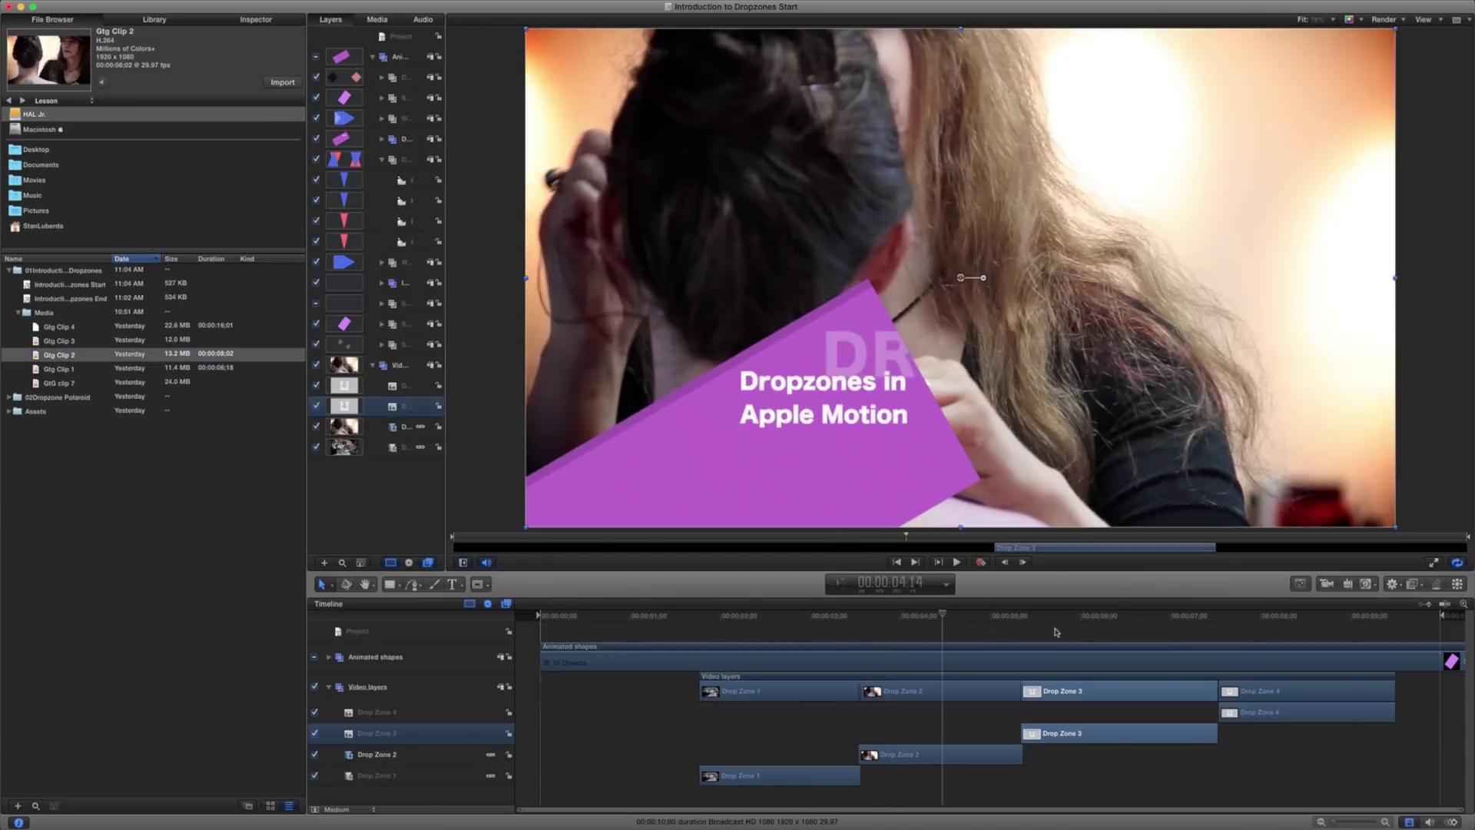
{"action": "left_click", "coordinate": [1074, 616]}
{"action": "left_click_drag", "start_coordinate": [57, 354], "coordinate": [622, 328]}
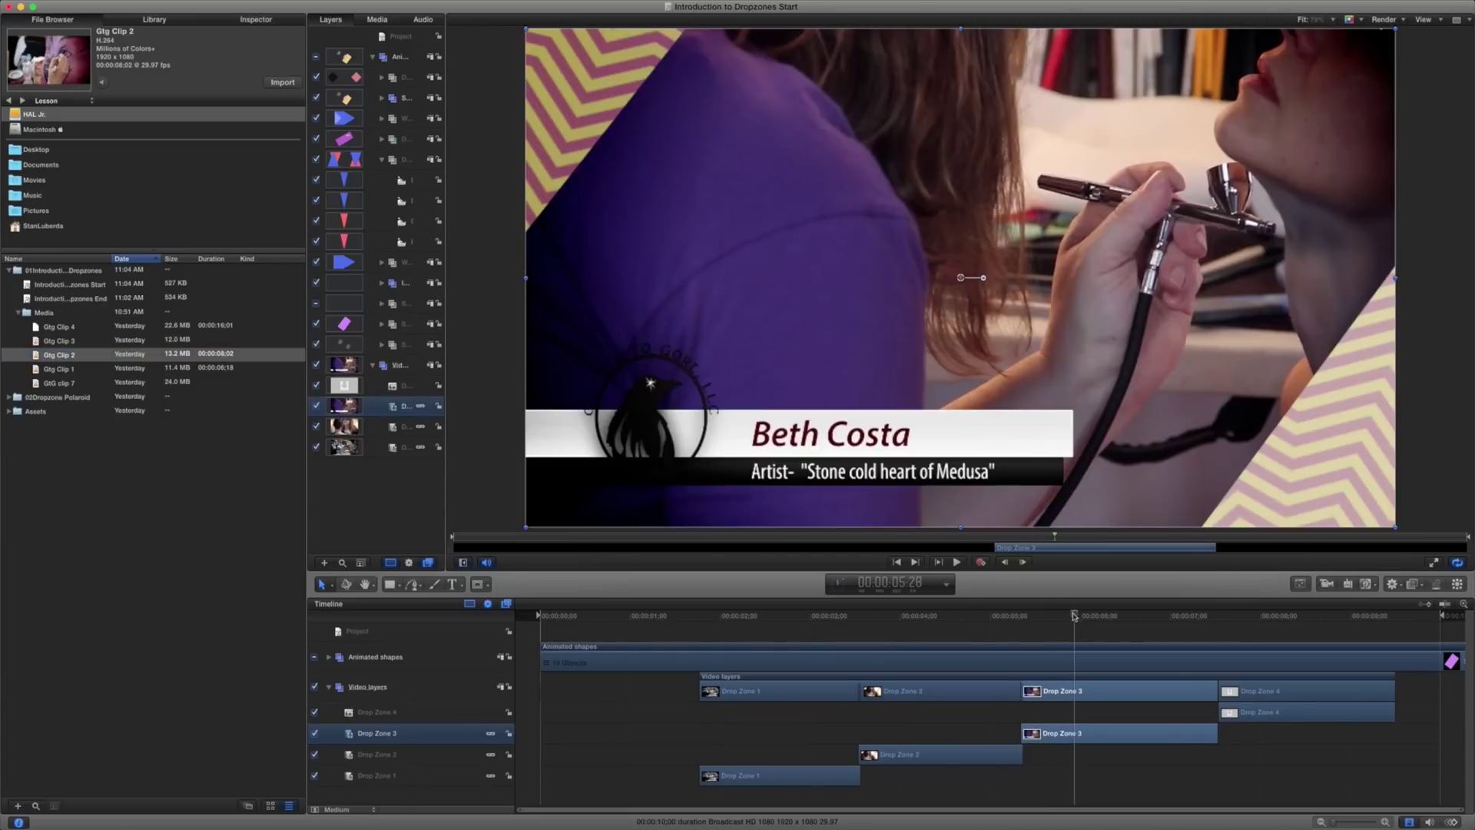
{"action": "left_click_drag", "start_coordinate": [1074, 616], "coordinate": [1245, 615]}
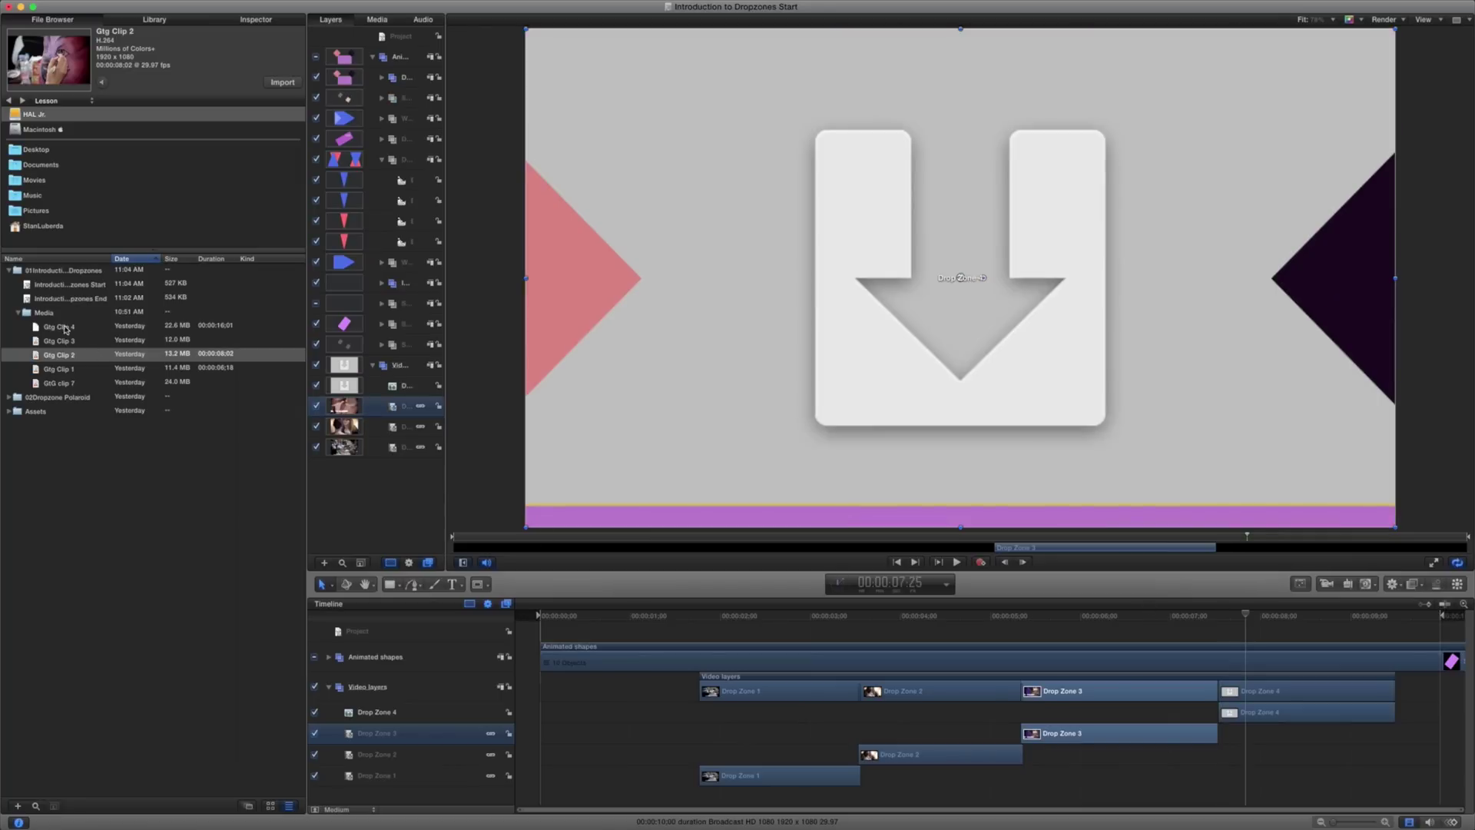
{"action": "left_click_drag", "start_coordinate": [57, 354], "coordinate": [863, 307]}
{"action": "left_click_drag", "start_coordinate": [1245, 615], "coordinate": [1228, 640]}
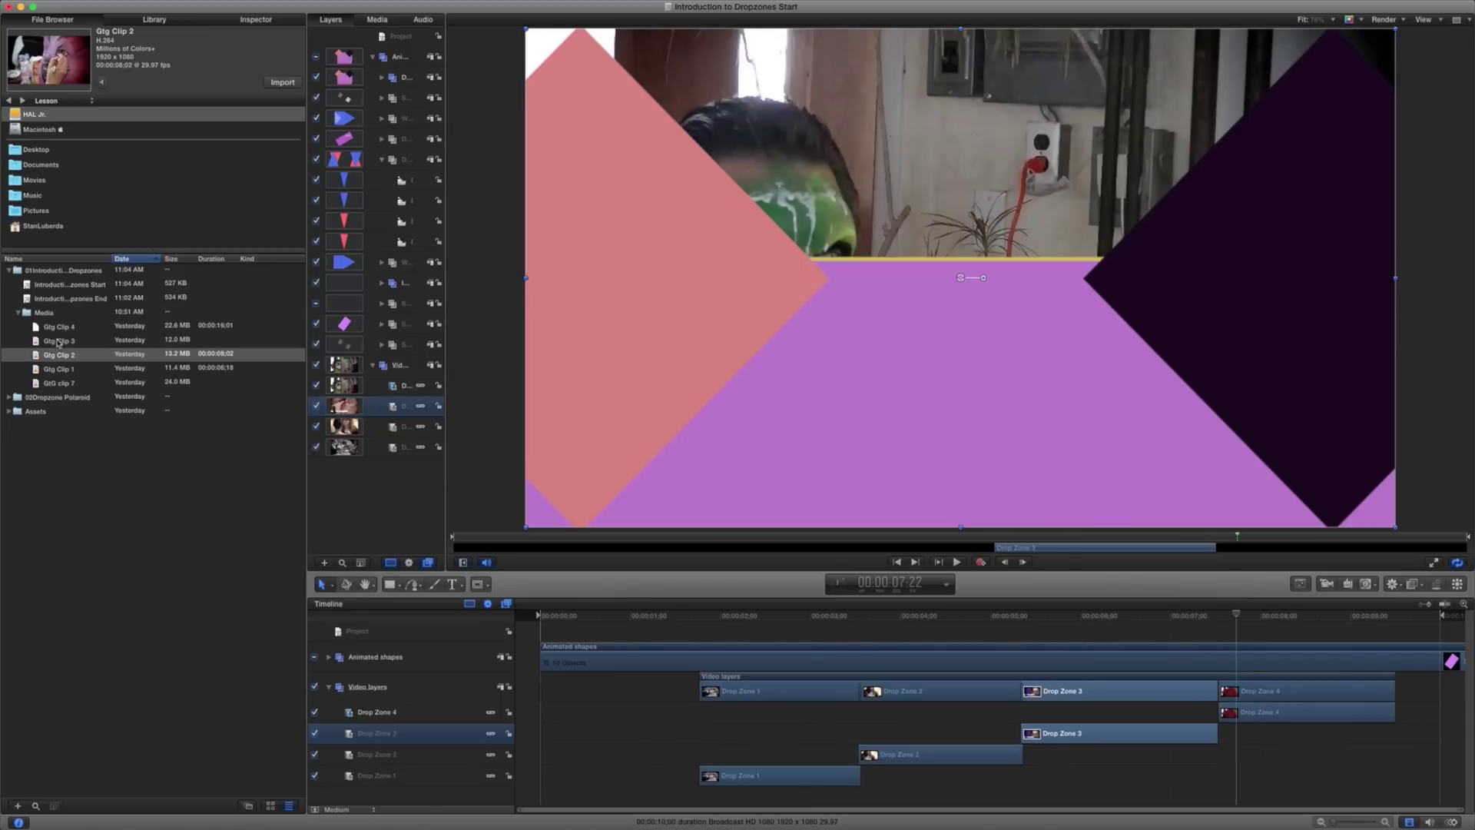
{"action": "mouse_move", "coordinate": [51, 60]}
{"action": "left_click", "coordinate": [360, 715]}
{"action": "key", "text": "Down"}
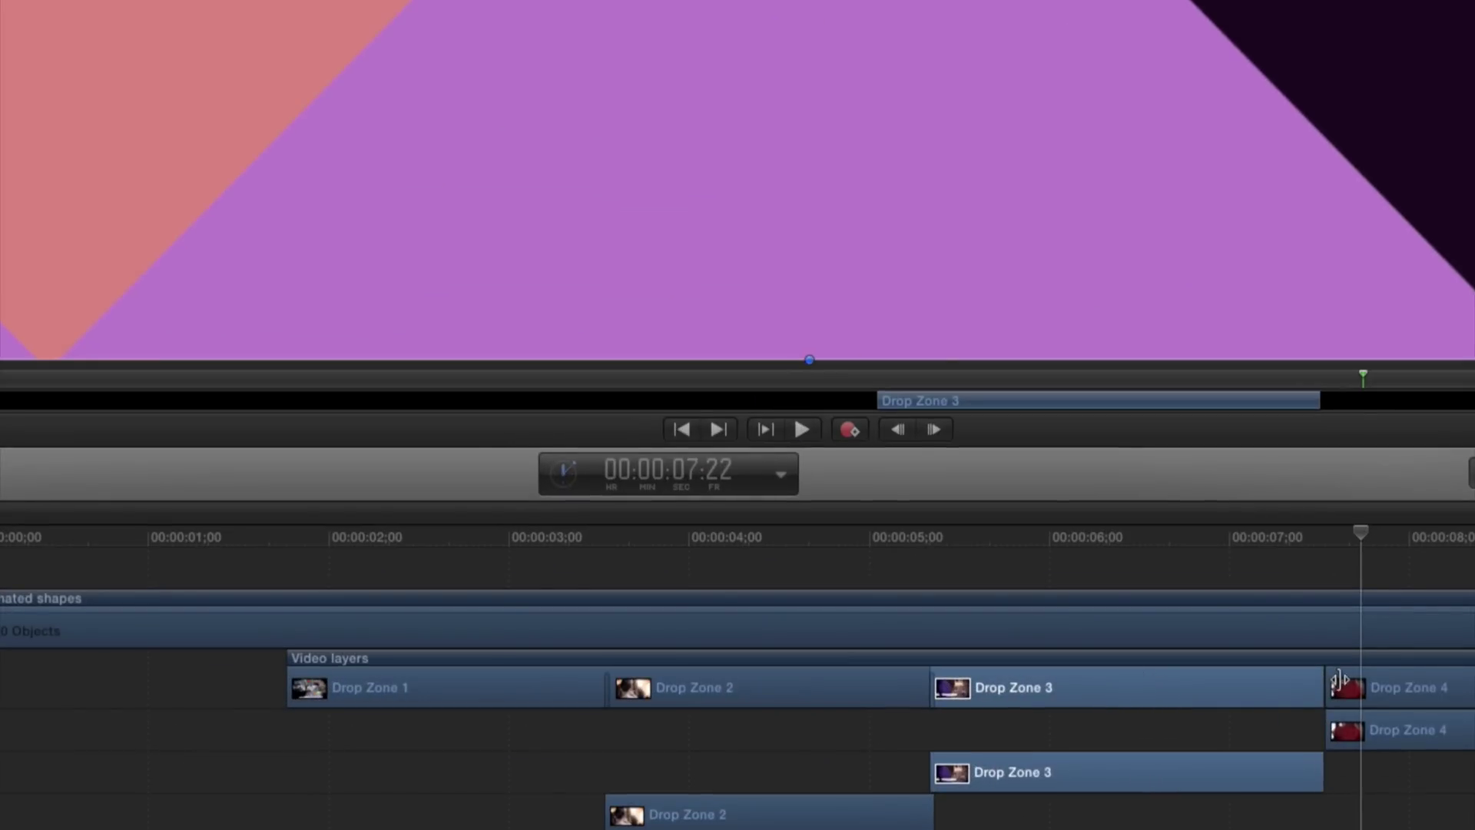
- Slip the footage in Drop Zone 4 and Drop Zone 3 to show different sections of their clips
{"action": "left_click", "coordinate": [1380, 689]}
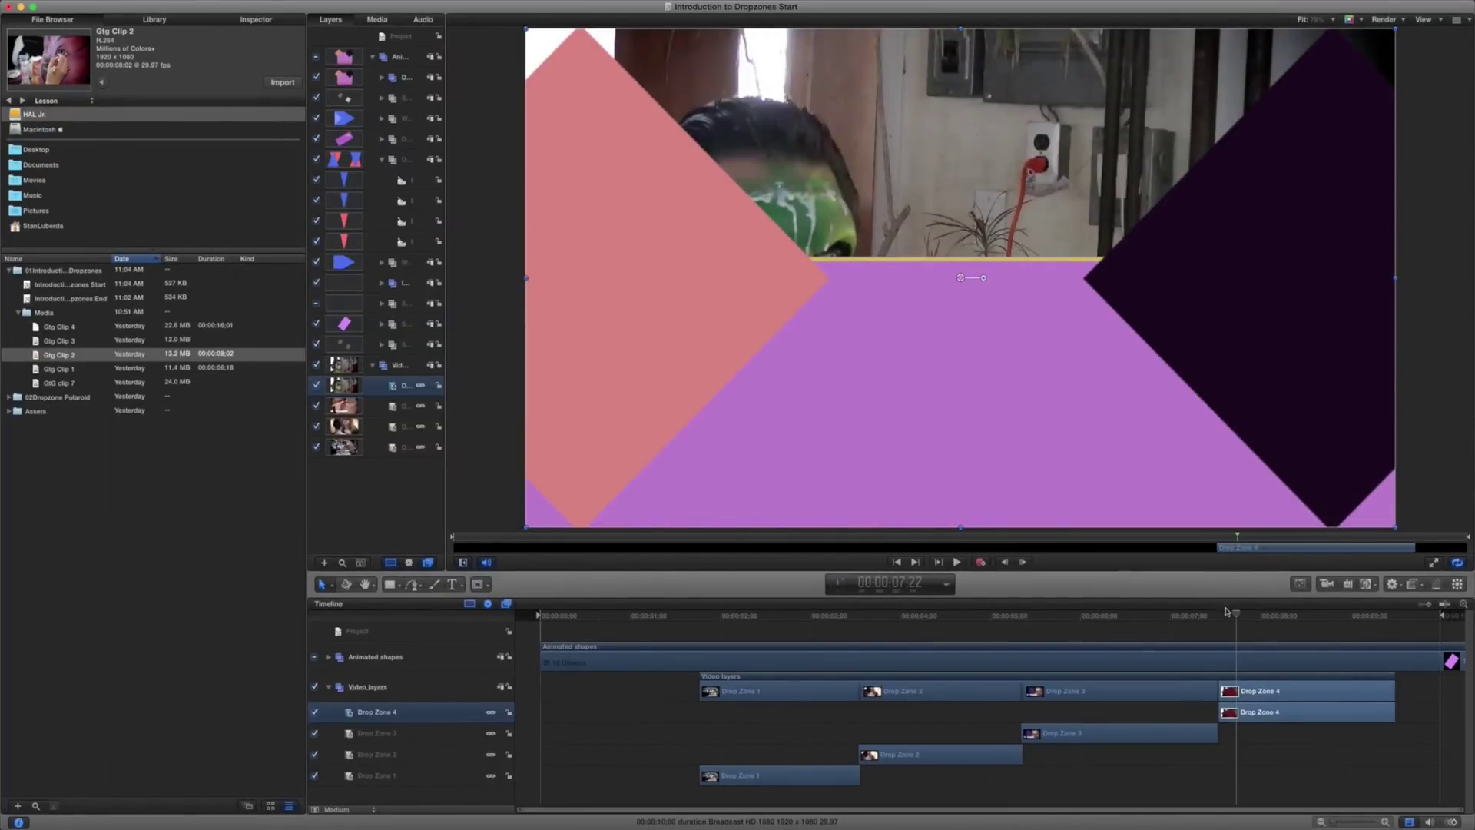
{"action": "left_click_drag", "start_coordinate": [1233, 612], "coordinate": [1285, 613]}
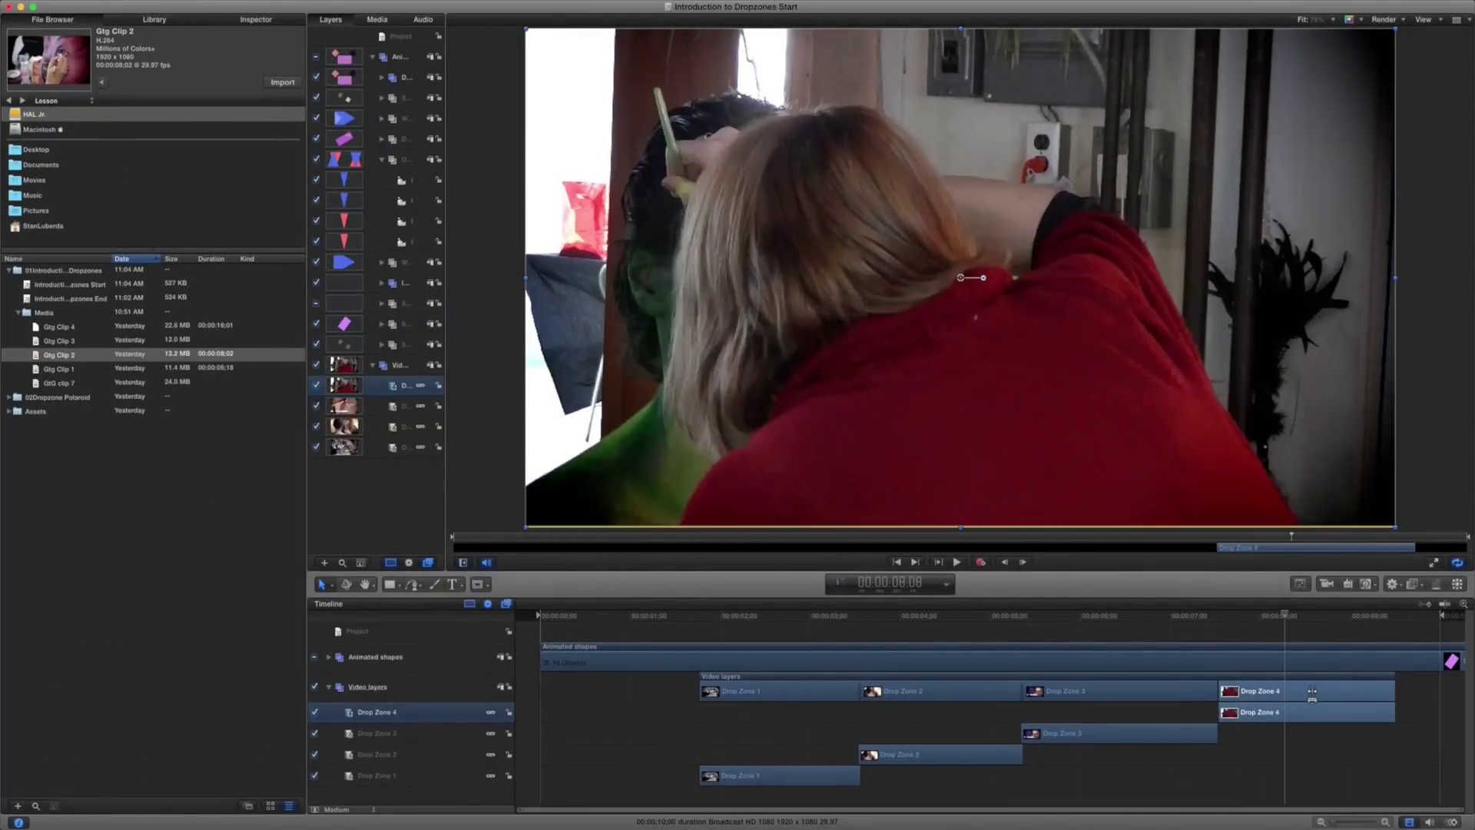
{"action": "left_click_drag", "start_coordinate": [1312, 693], "coordinate": [884, 696]}
{"action": "mouse_move", "coordinate": [1285, 616]}
{"action": "left_mouse_down"}
{"action": "mouse_move", "coordinate": [1232, 619]}
{"action": "mouse_move", "coordinate": [1234, 648]}
{"action": "mouse_move", "coordinate": [1074, 649]}
{"action": "mouse_move", "coordinate": [1038, 681]}
{"action": "mouse_move", "coordinate": [865, 681]}
{"action": "left_mouse_up"}
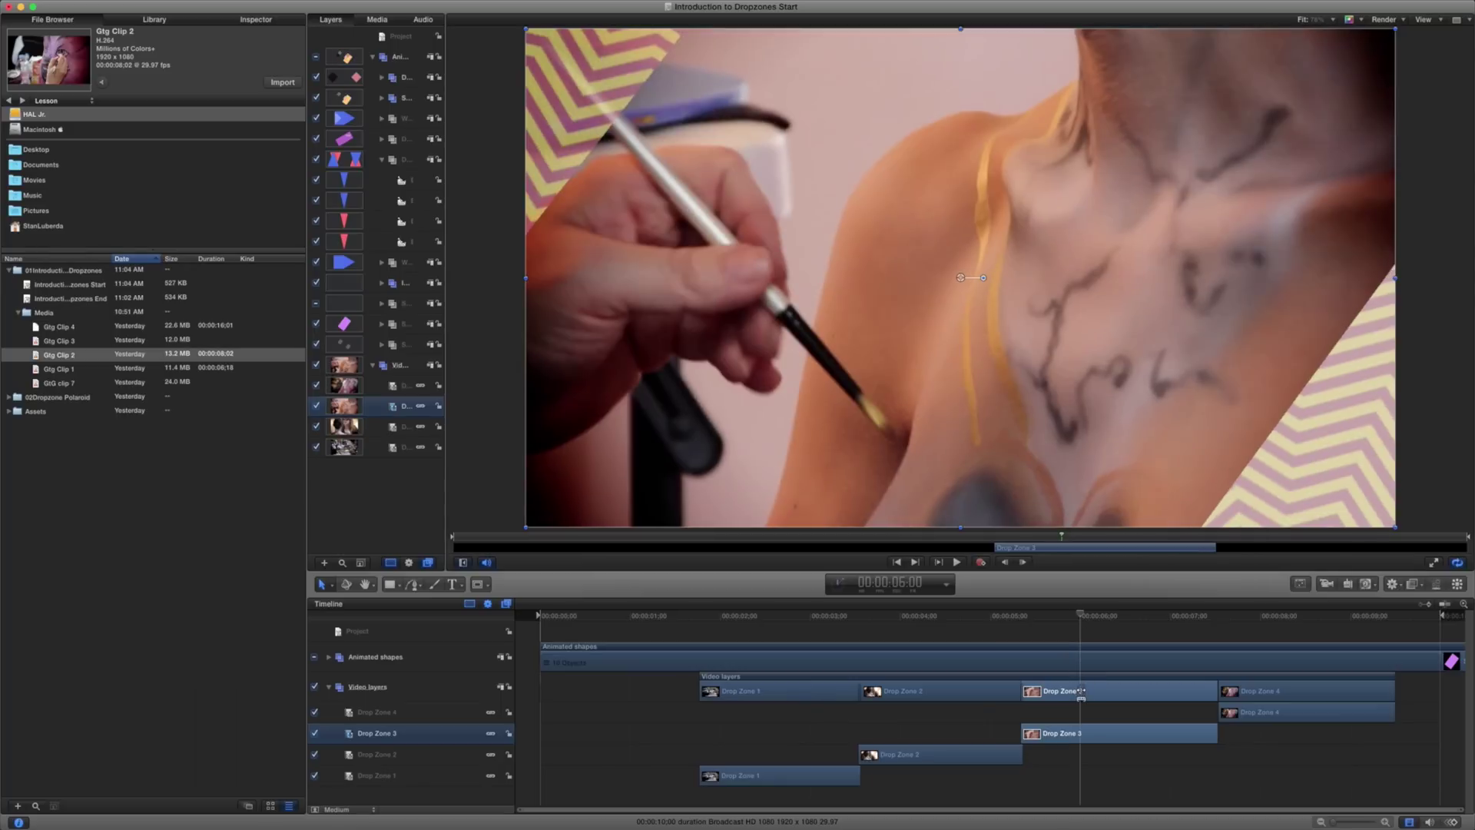
{"action": "left_click_drag", "start_coordinate": [1090, 691], "coordinate": [1123, 692]}
{"action": "mouse_move", "coordinate": [1083, 615]}
{"action": "left_mouse_down"}
{"action": "mouse_move", "coordinate": [753, 639]}
{"action": "mouse_move", "coordinate": [659, 630]}
{"action": "mouse_move", "coordinate": [1081, 629]}
{"action": "left_mouse_up"}
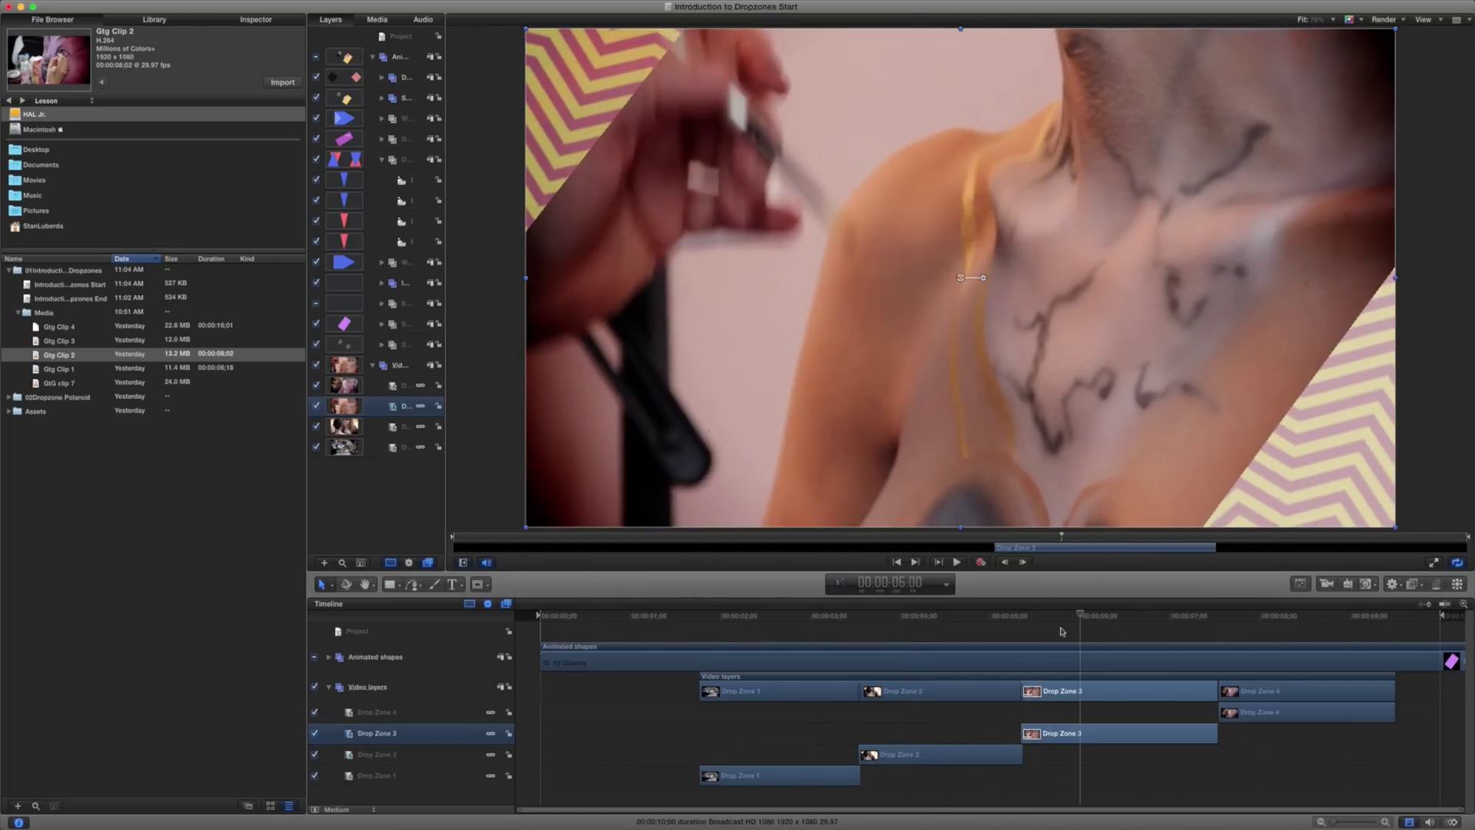
- Preview GtG clips 3, 1, 4 and 7 from the media list
{"action": "left_click", "coordinate": [65, 343]}
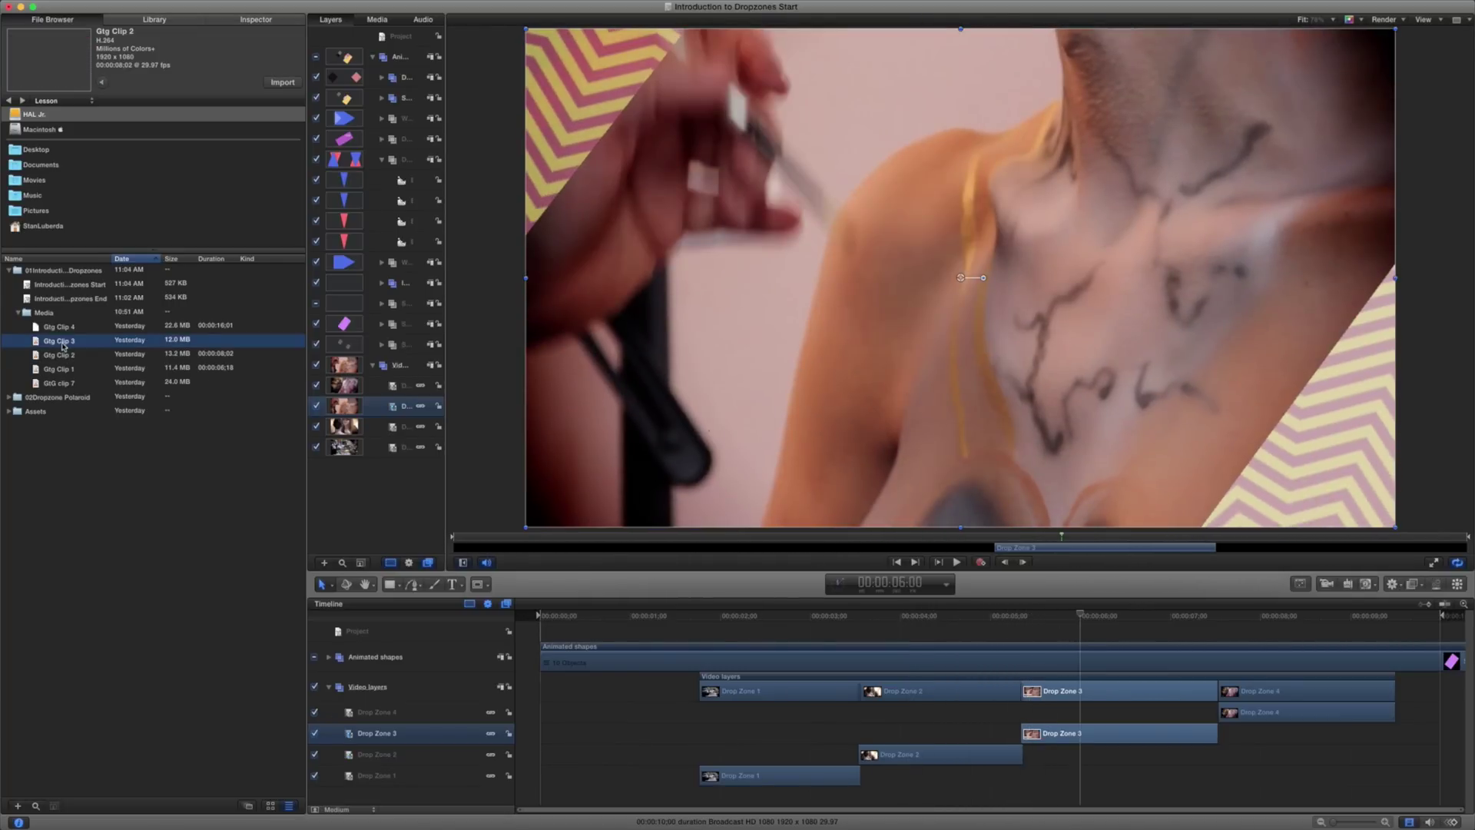
{"action": "left_click", "coordinate": [62, 370]}
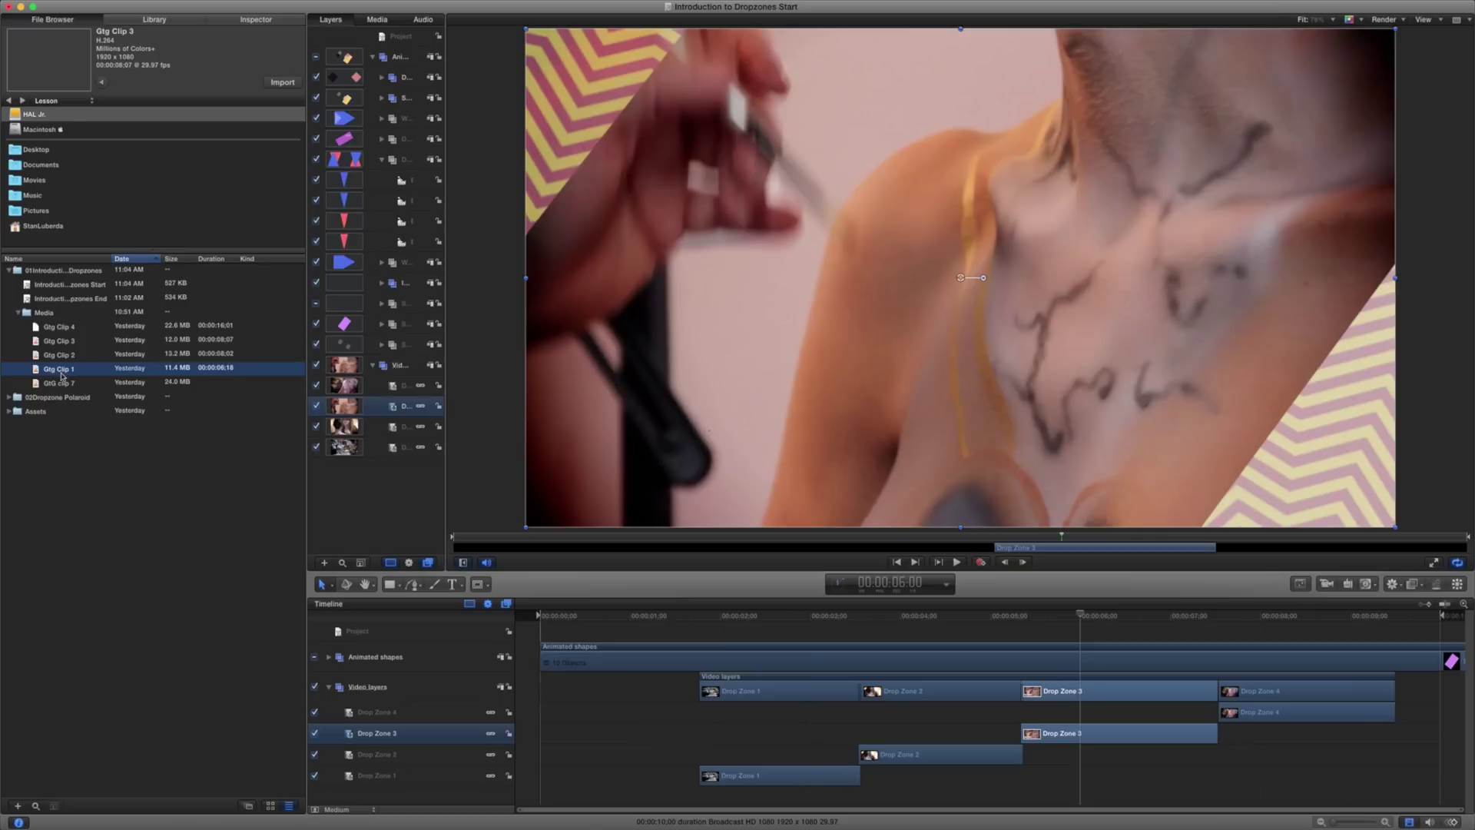
{"action": "left_click", "coordinate": [46, 328]}
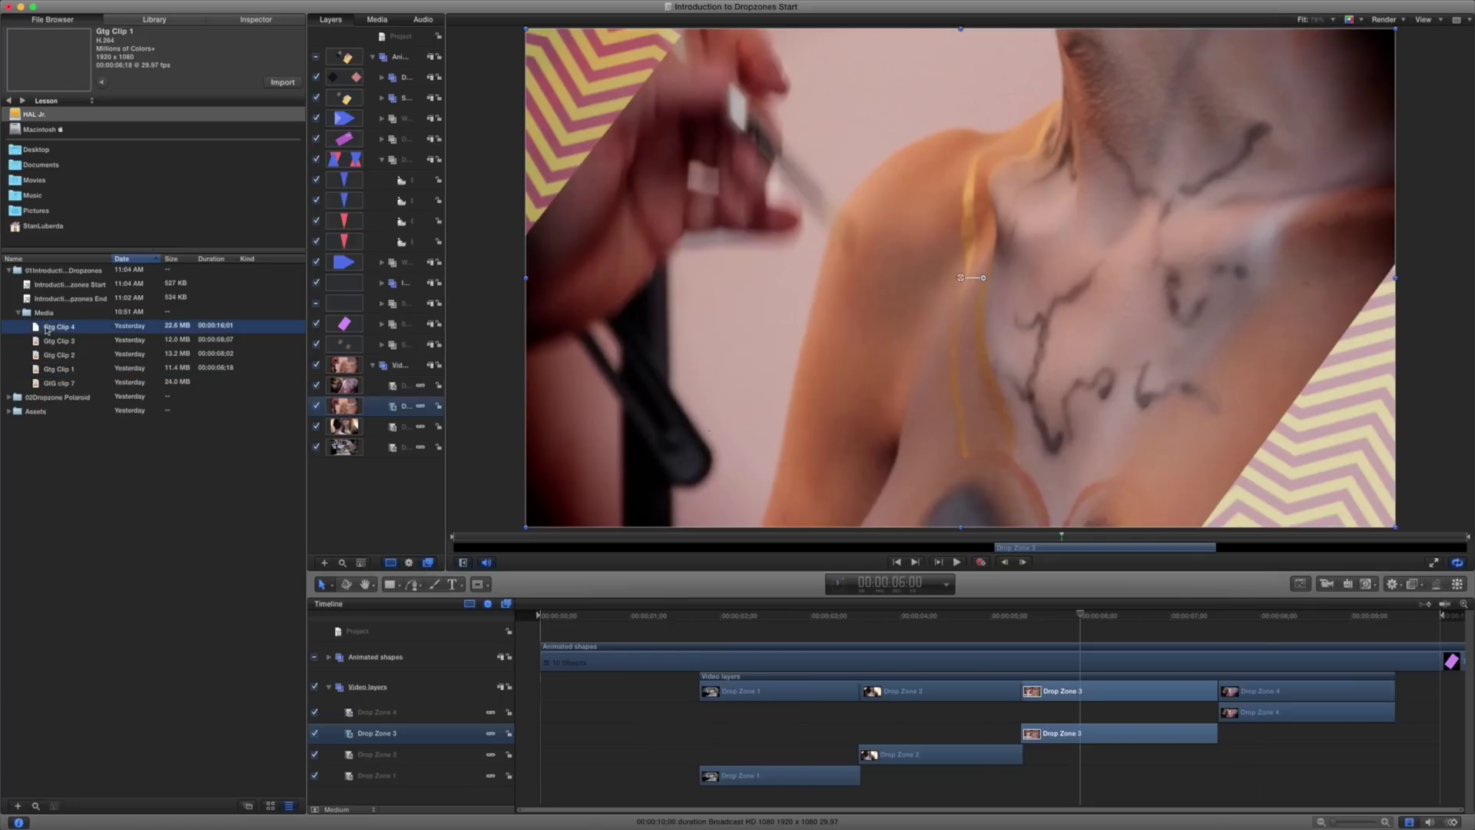
{"action": "left_click", "coordinate": [49, 385]}
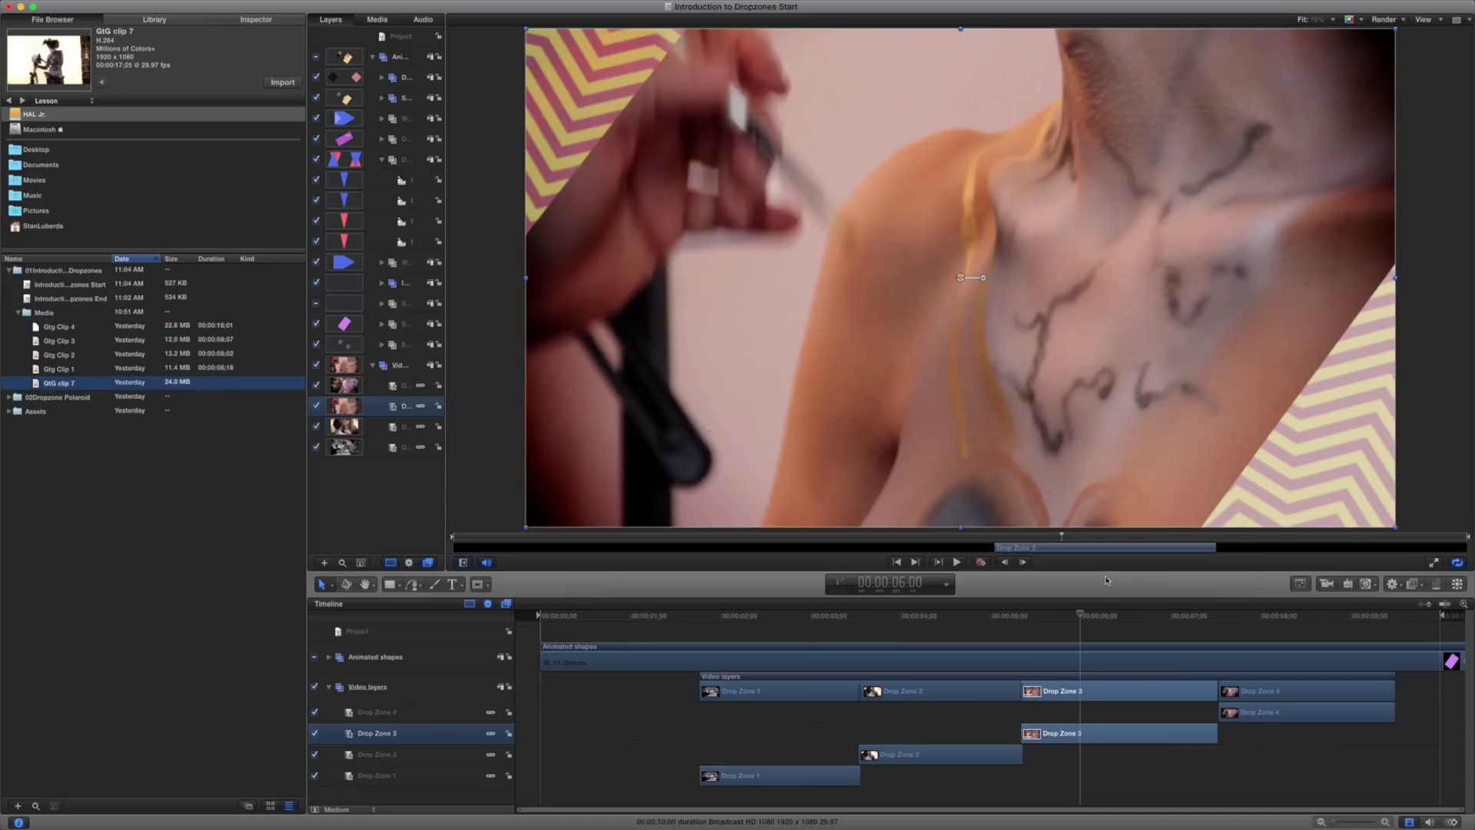
- Drop GtG clip 7 into Drop Zone 4, preview the new footage, and close the Start project
{"action": "left_click_drag", "start_coordinate": [1080, 614], "coordinate": [1266, 615]}
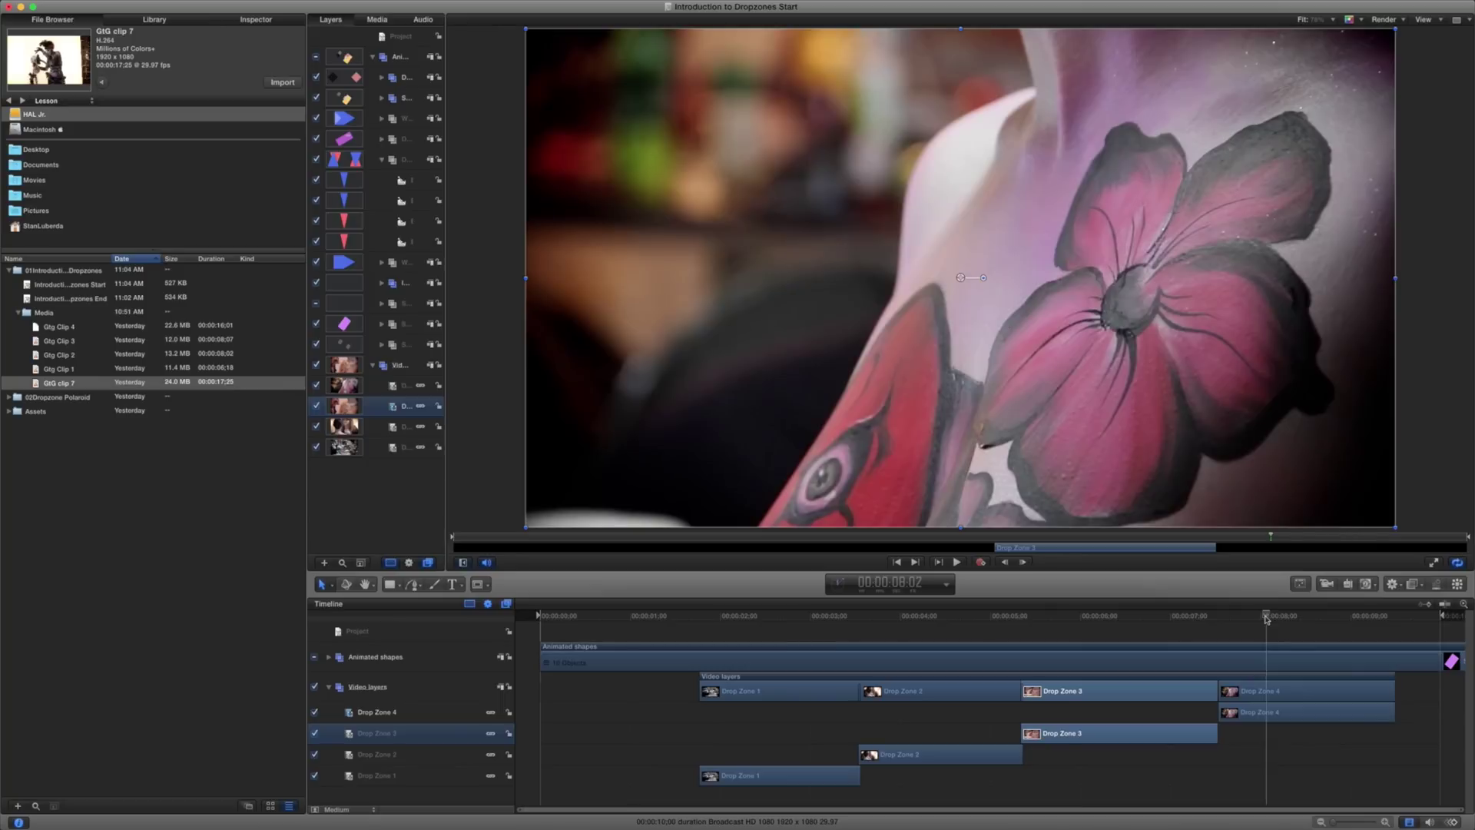
{"action": "left_click_drag", "start_coordinate": [30, 382], "coordinate": [942, 401]}
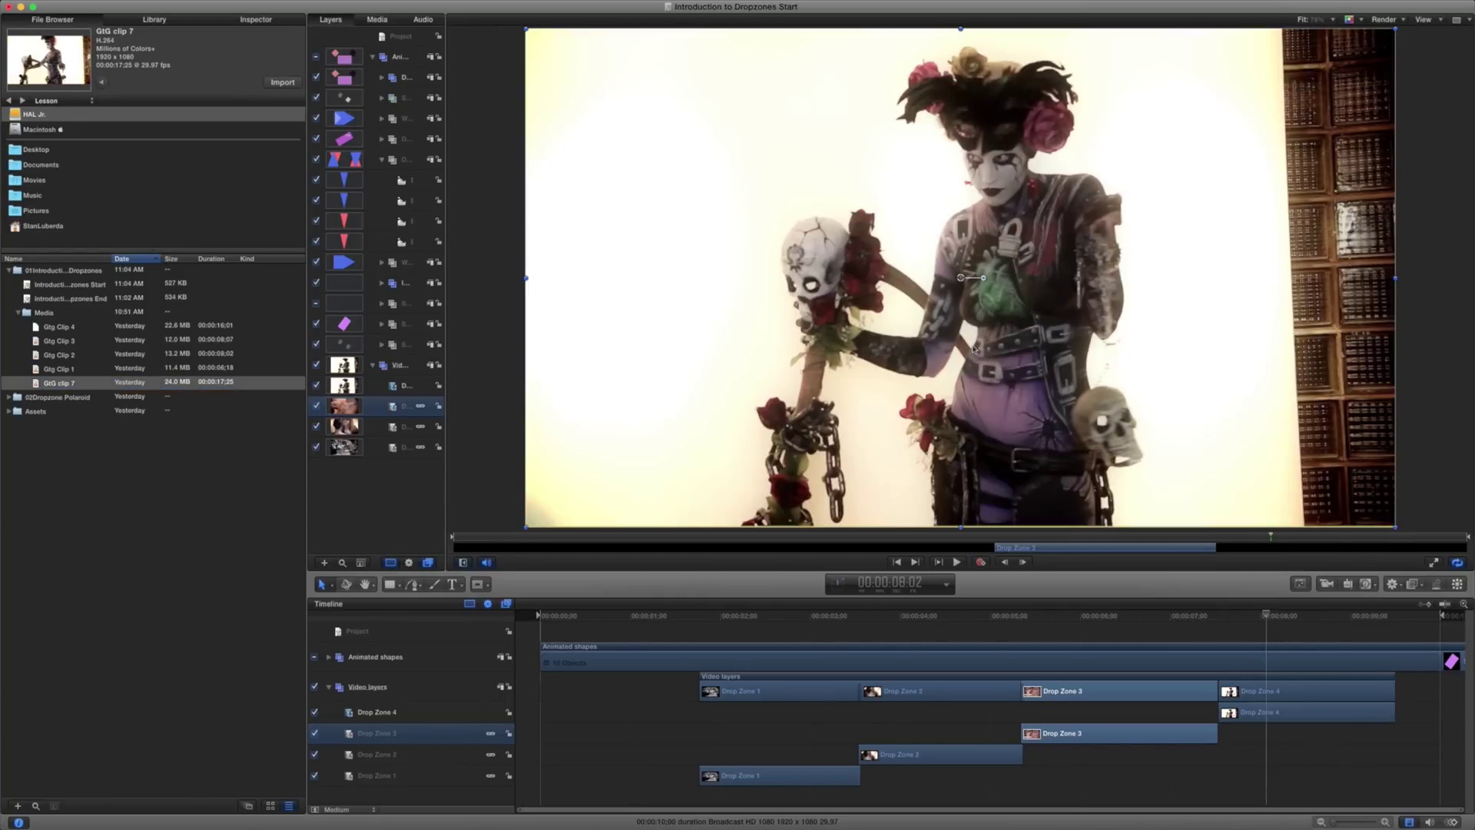
{"action": "left_click", "coordinate": [44, 384]}
{"action": "left_click", "coordinate": [344, 384]}
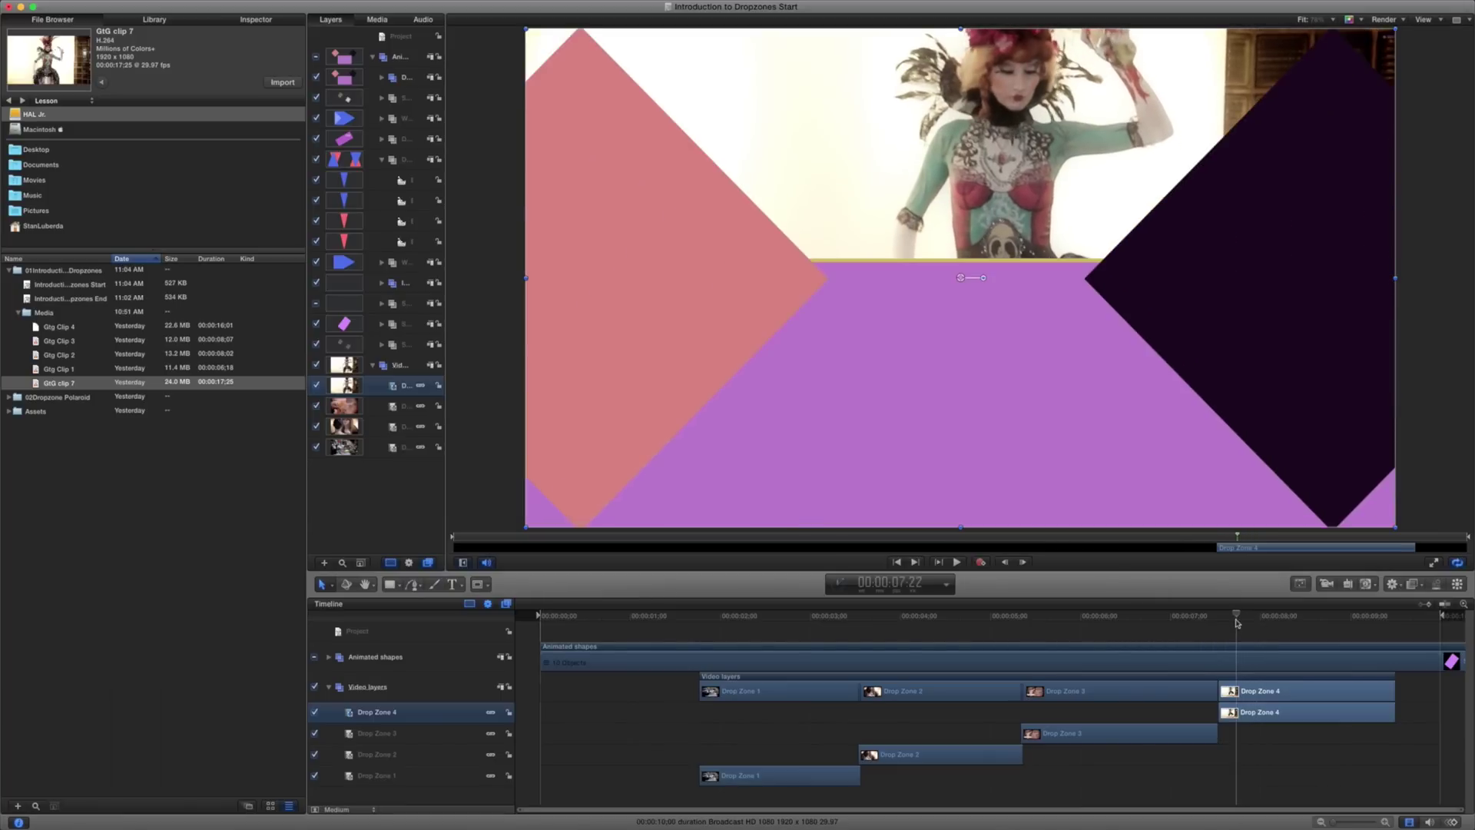
{"action": "left_click", "coordinate": [1269, 615]}
{"action": "left_click_drag", "start_coordinate": [1285, 619], "coordinate": [1346, 617]}
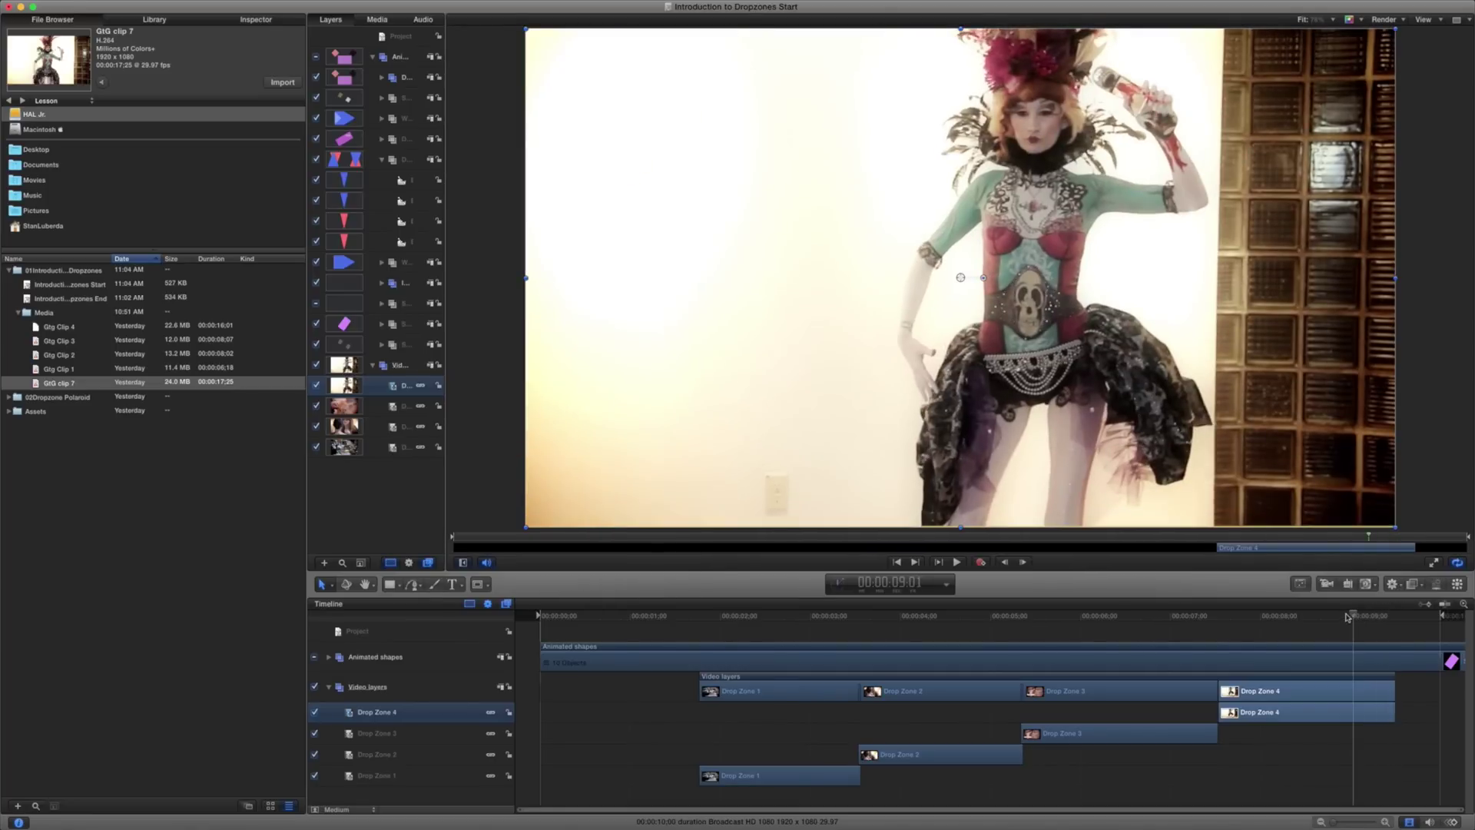
{"action": "left_click", "coordinate": [9, 7]}
- Discard the Start project's changes, restore the finished polaroid demo, and play and scrub through it
{"action": "left_click", "coordinate": [699, 73]}
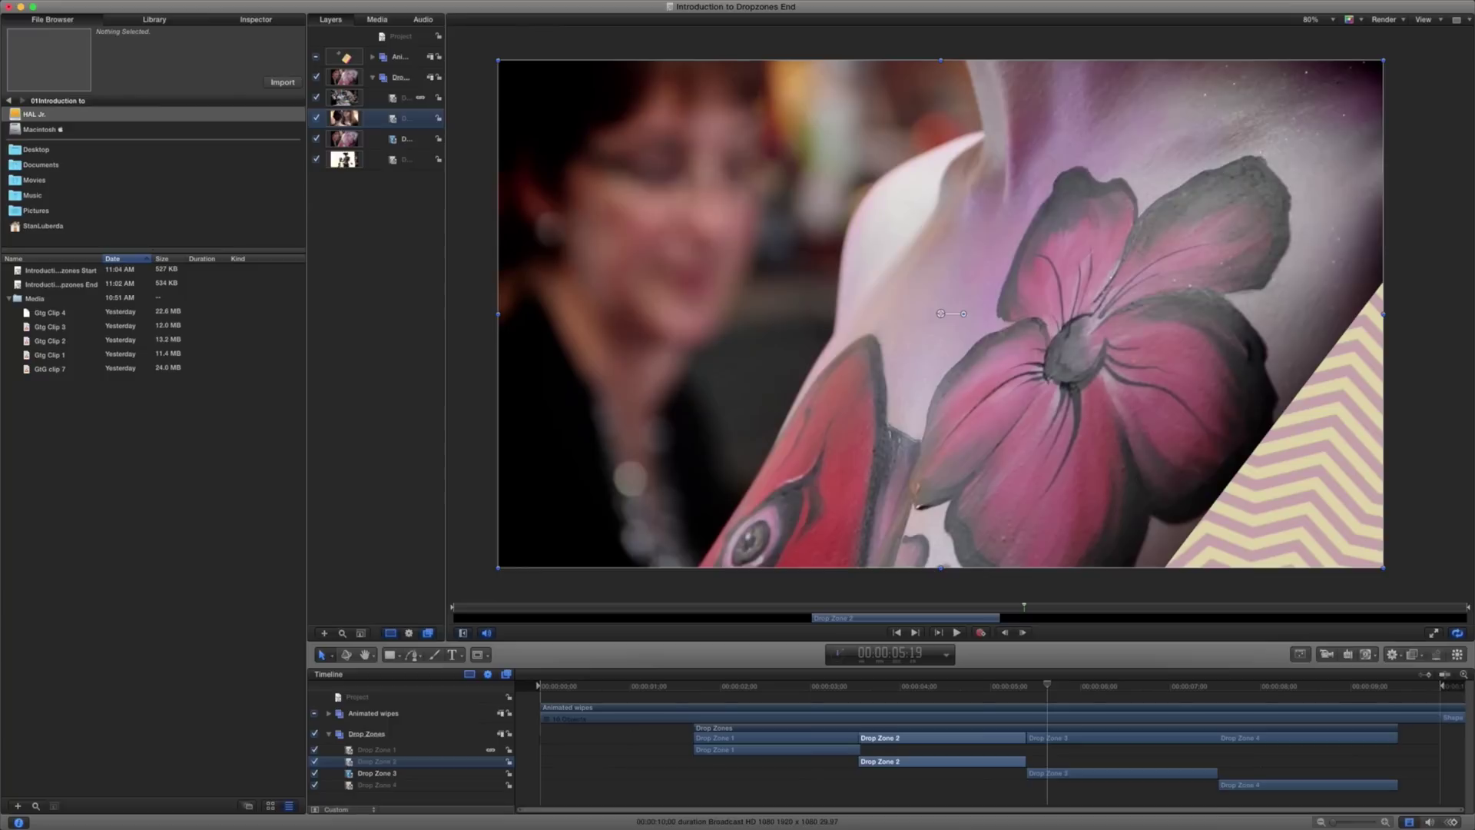
{"action": "left_click", "coordinate": [1158, 808]}
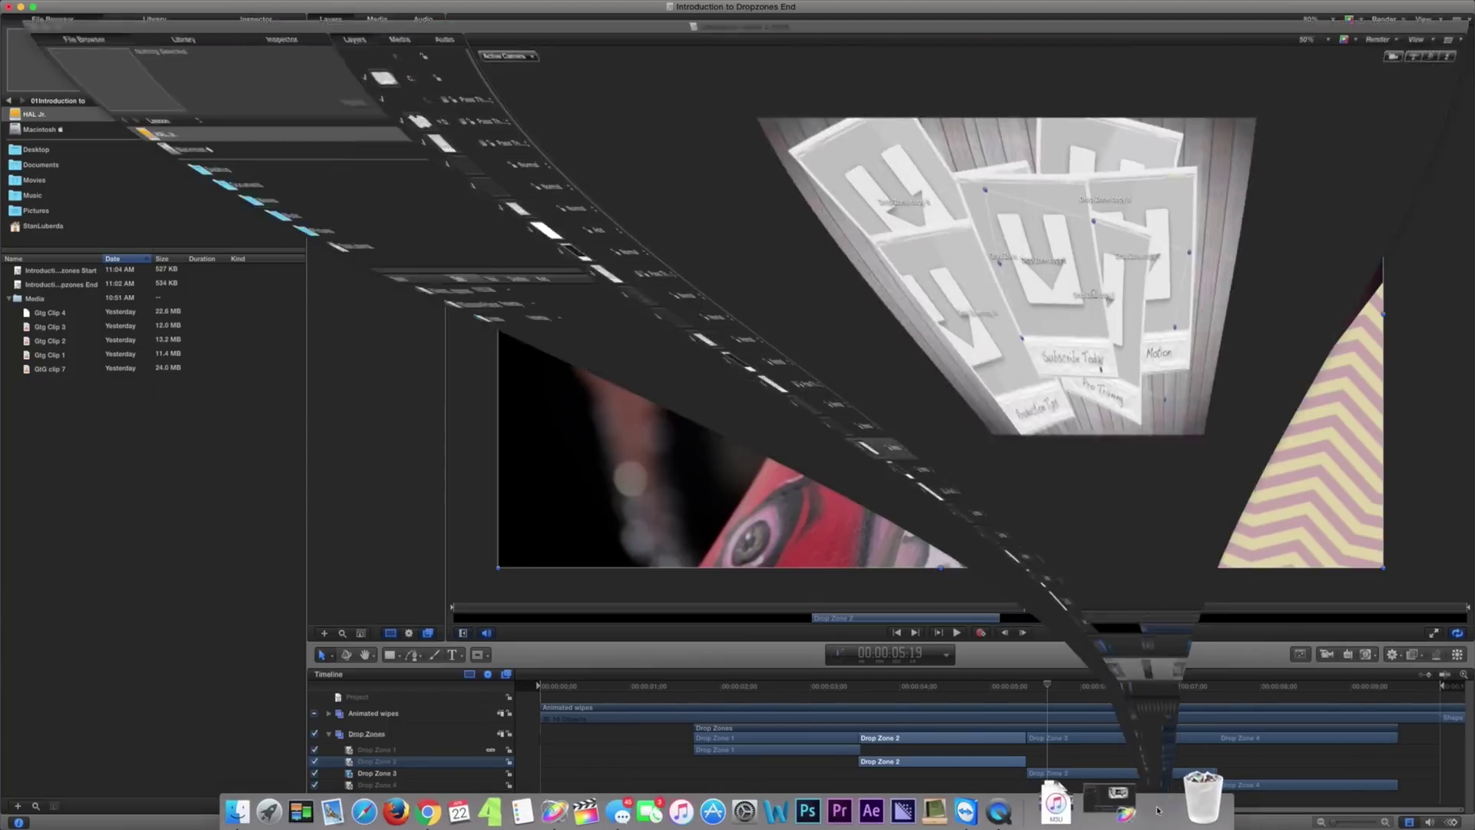
{"action": "left_click", "coordinate": [596, 676]}
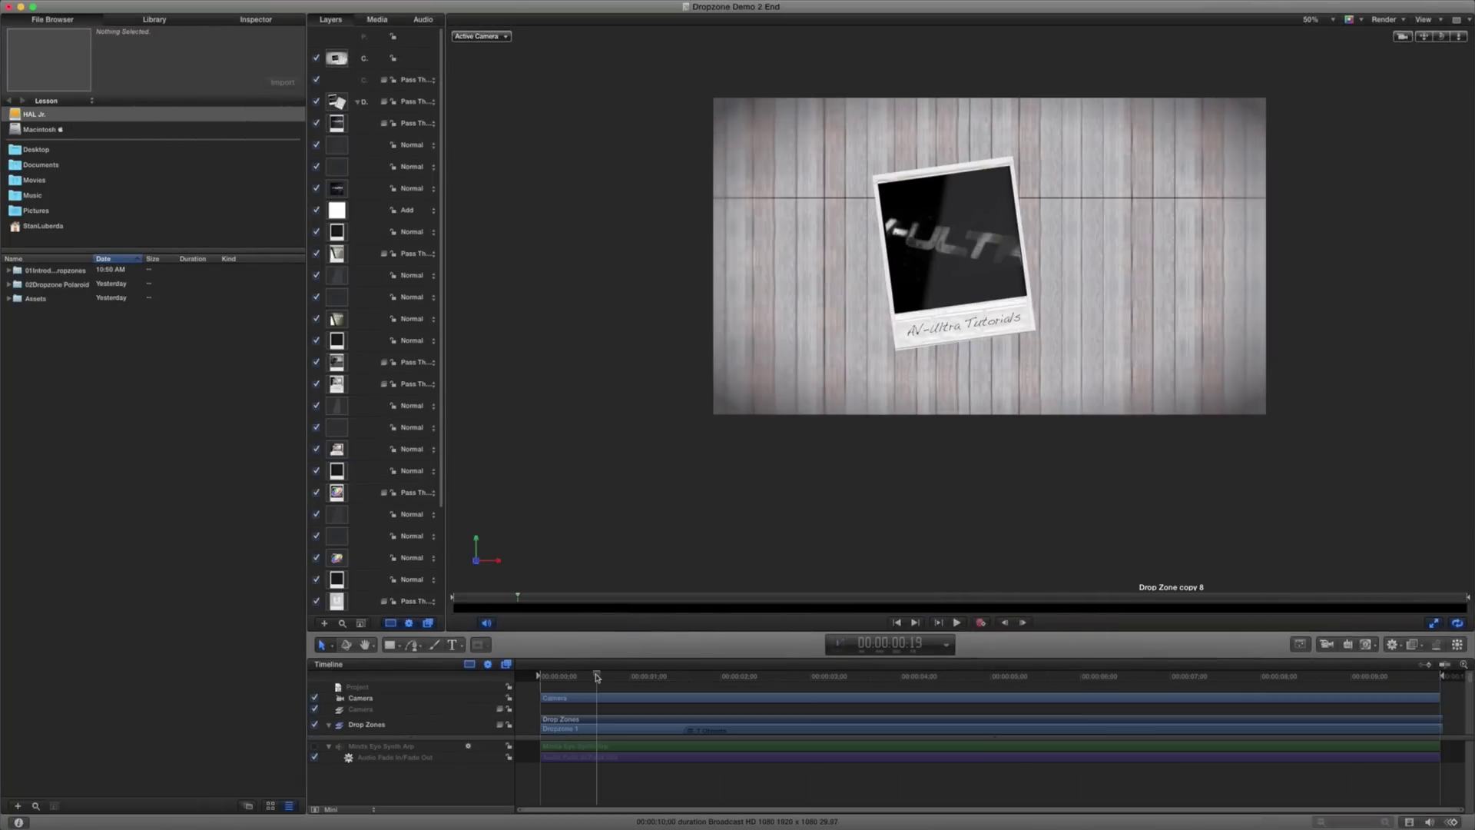
{"action": "key", "text": "space"}
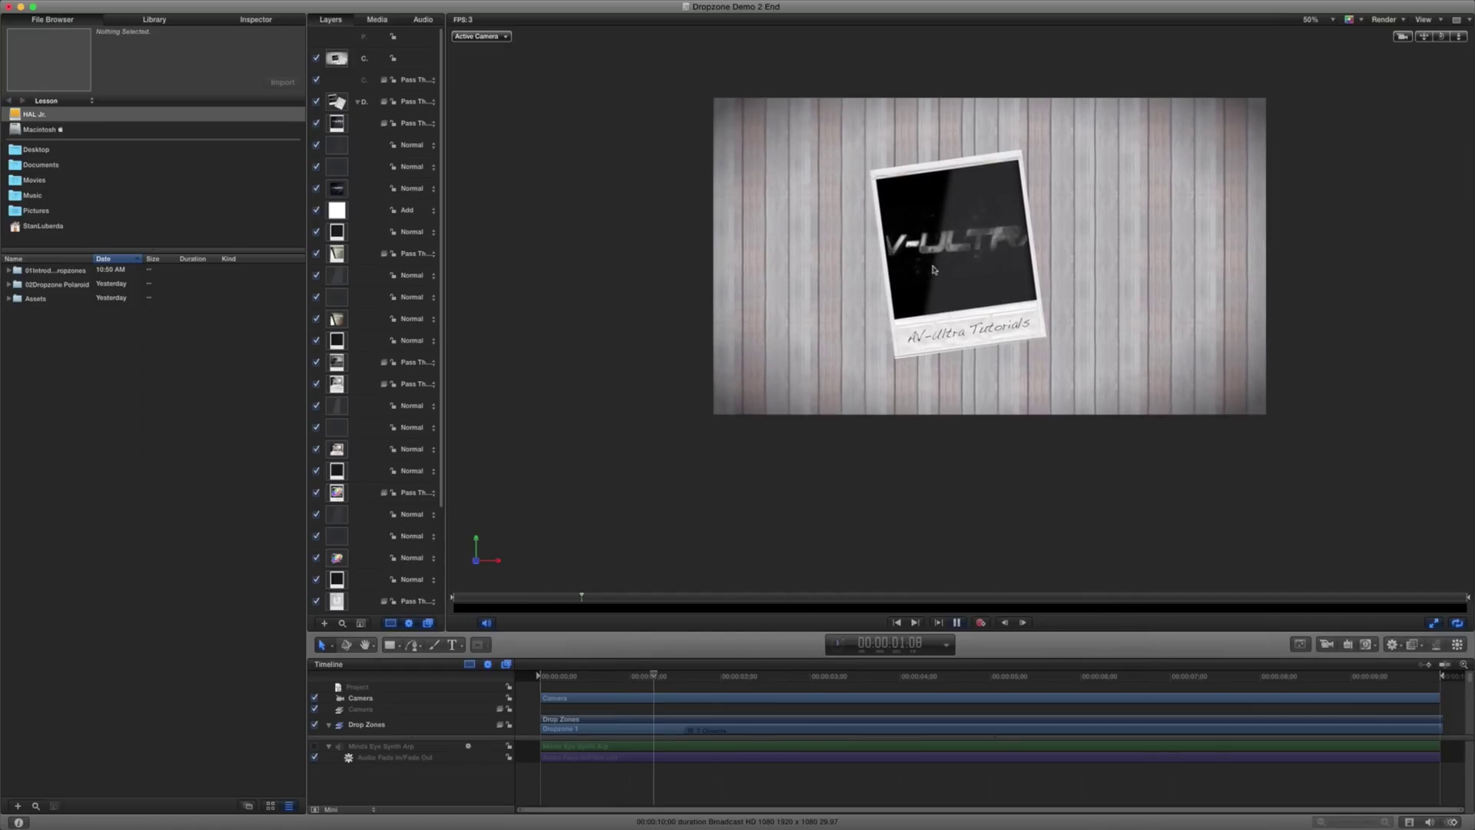
{"action": "key", "text": "space"}
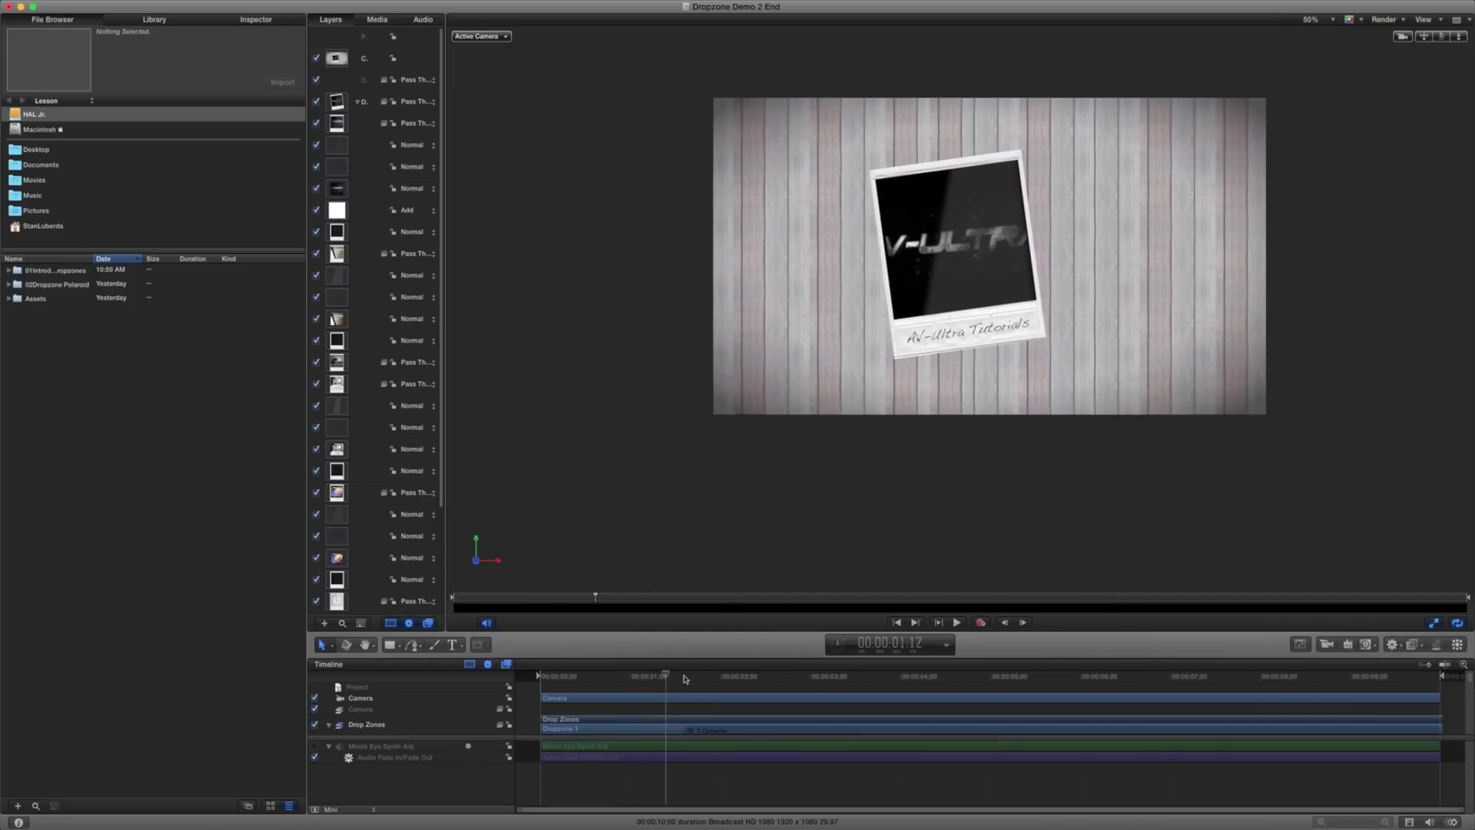
{"action": "left_click_drag", "start_coordinate": [686, 678], "coordinate": [819, 674]}
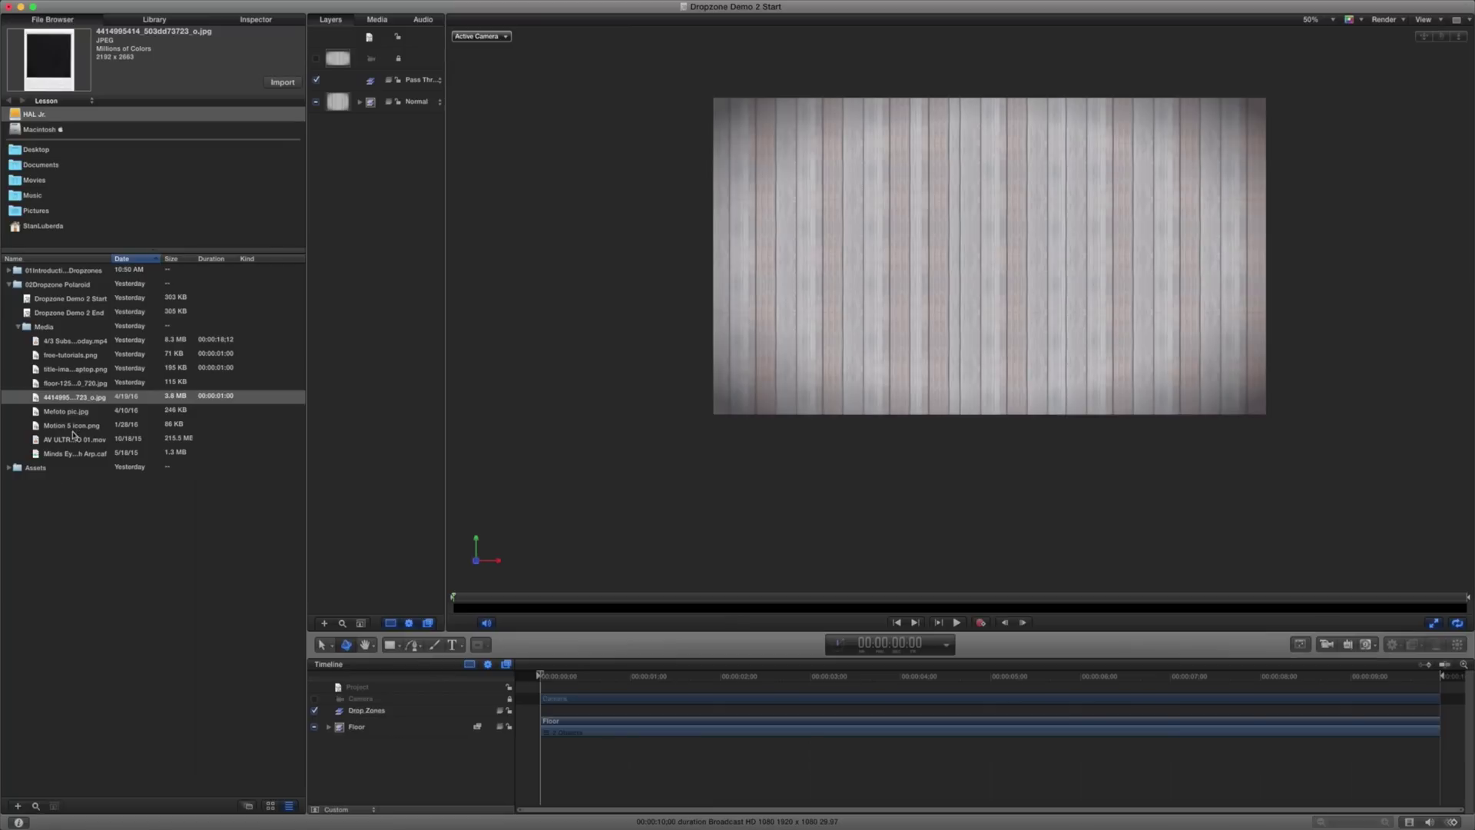
- Place the Polaroid frame JPEG on the canvas, undo the accidental Replicator, and select the image layer
{"action": "left_click_drag", "start_coordinate": [56, 401], "coordinate": [1031, 264]}
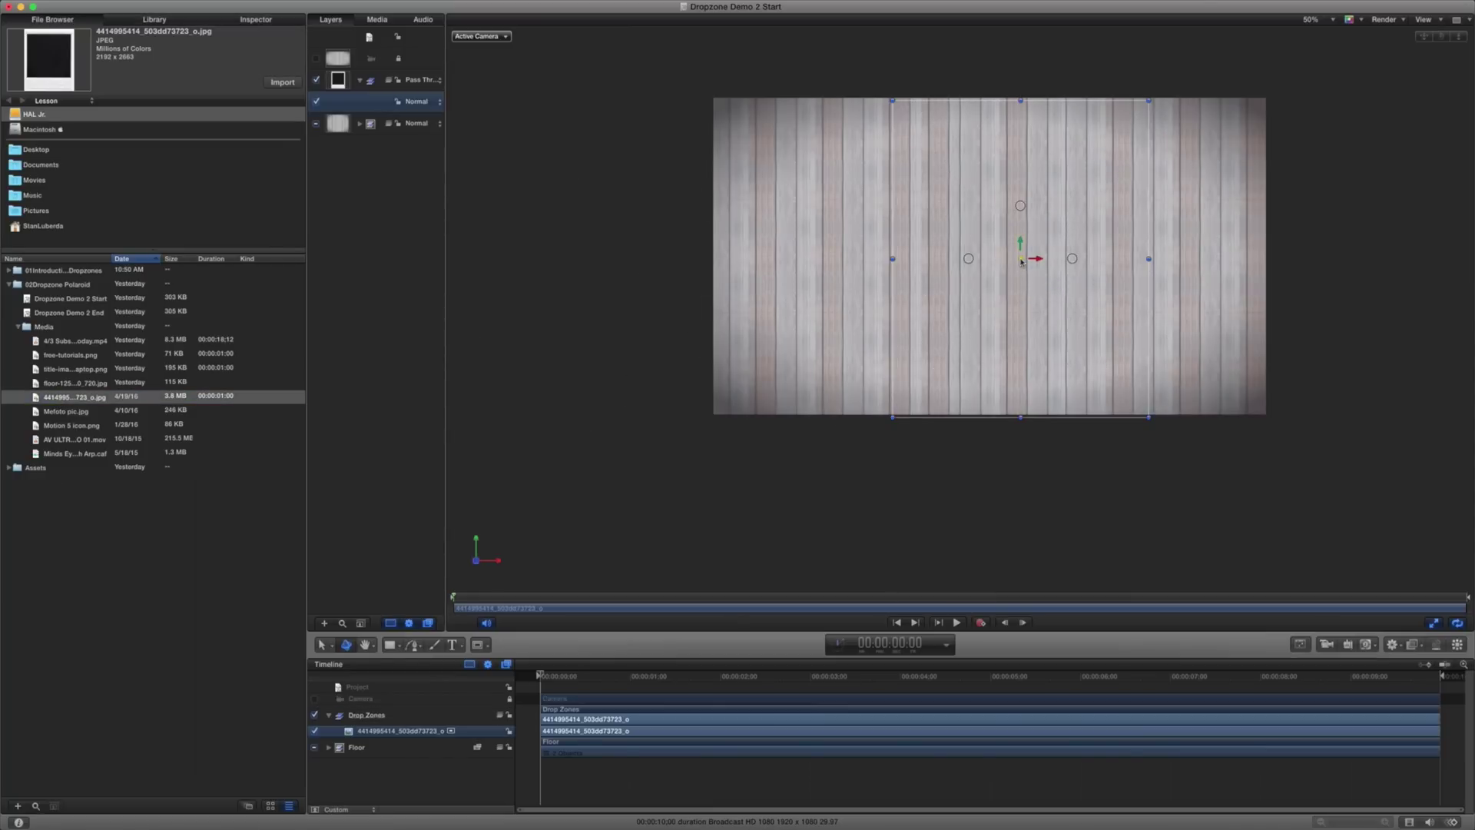
{"action": "key", "text": "l"}
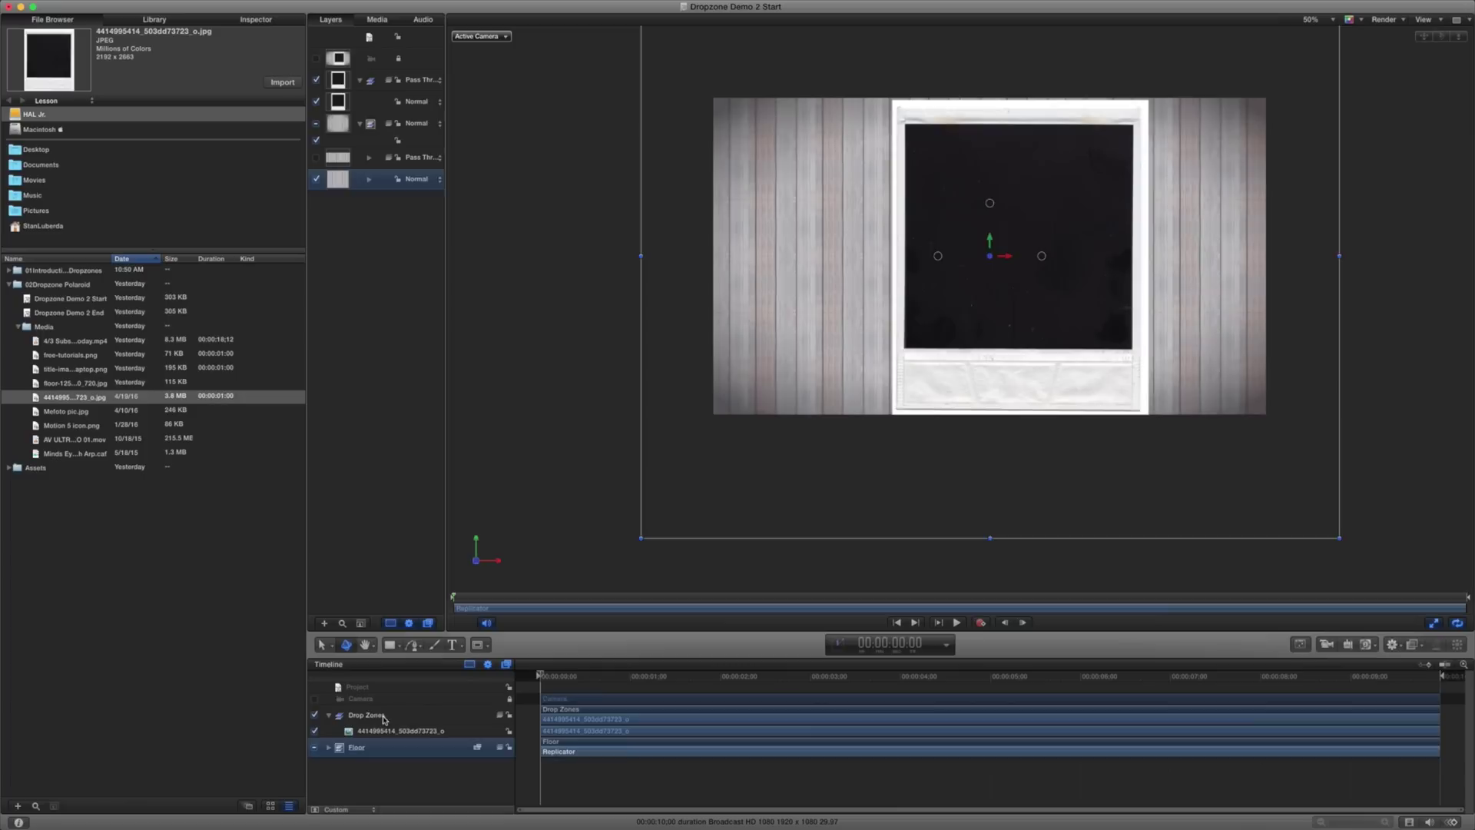
{"action": "key", "text": "super+z"}
{"action": "left_click", "coordinate": [998, 339]}
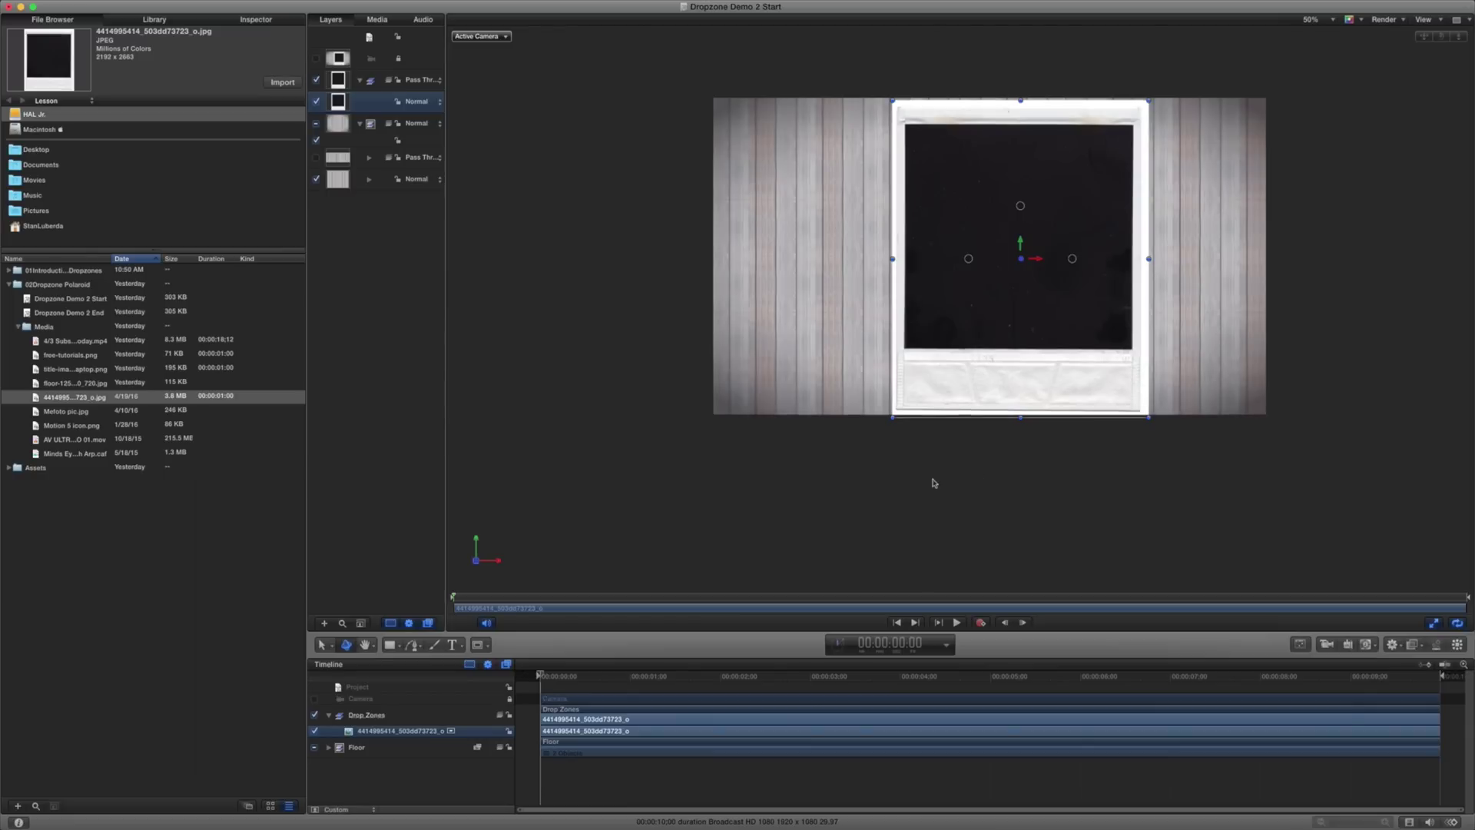
- Draw a closed four-point Bezier mask through the Polaroid's four corners
{"action": "left_click", "coordinate": [479, 648]}
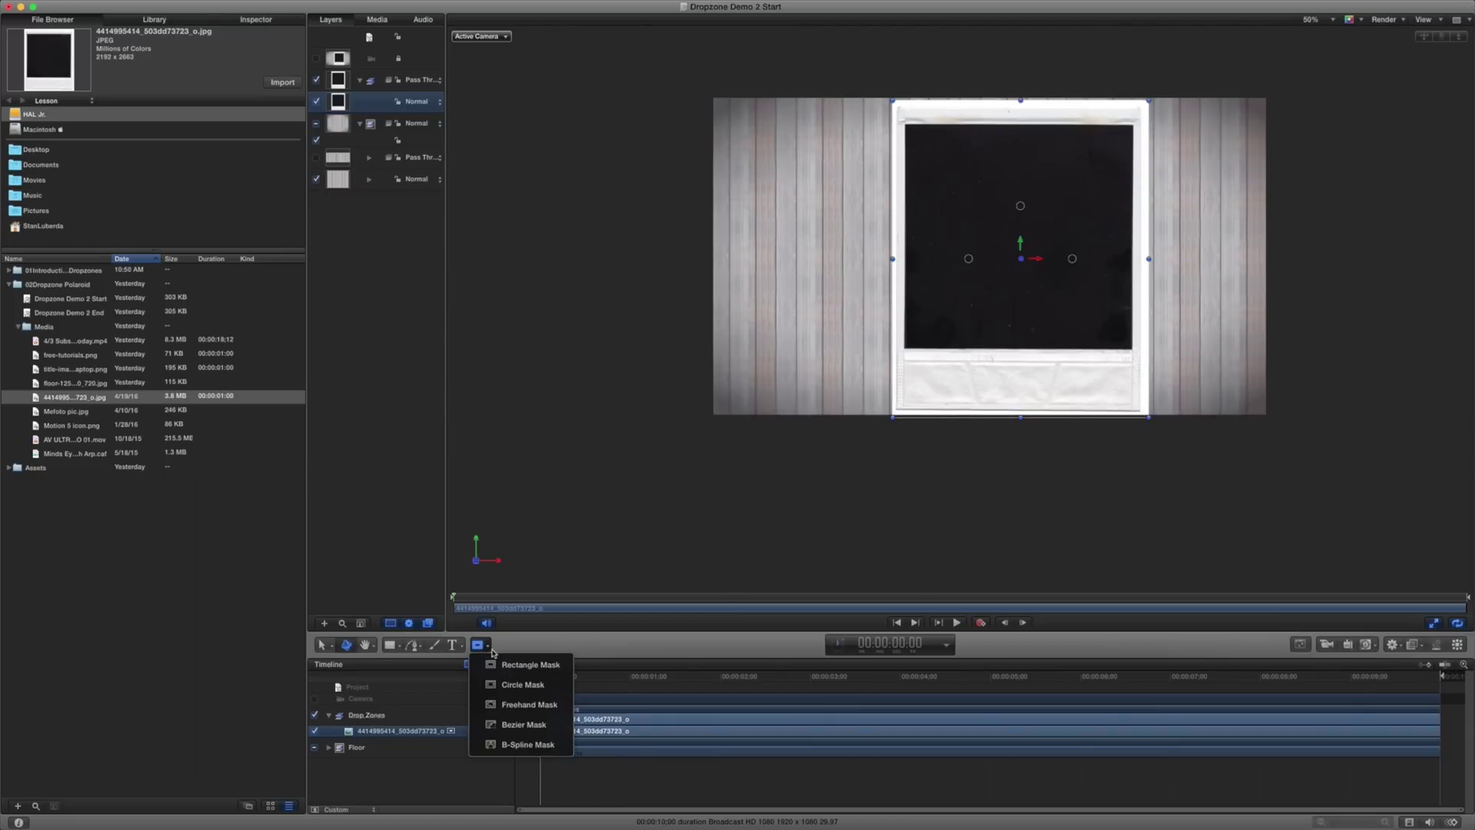
{"action": "left_click", "coordinate": [526, 729]}
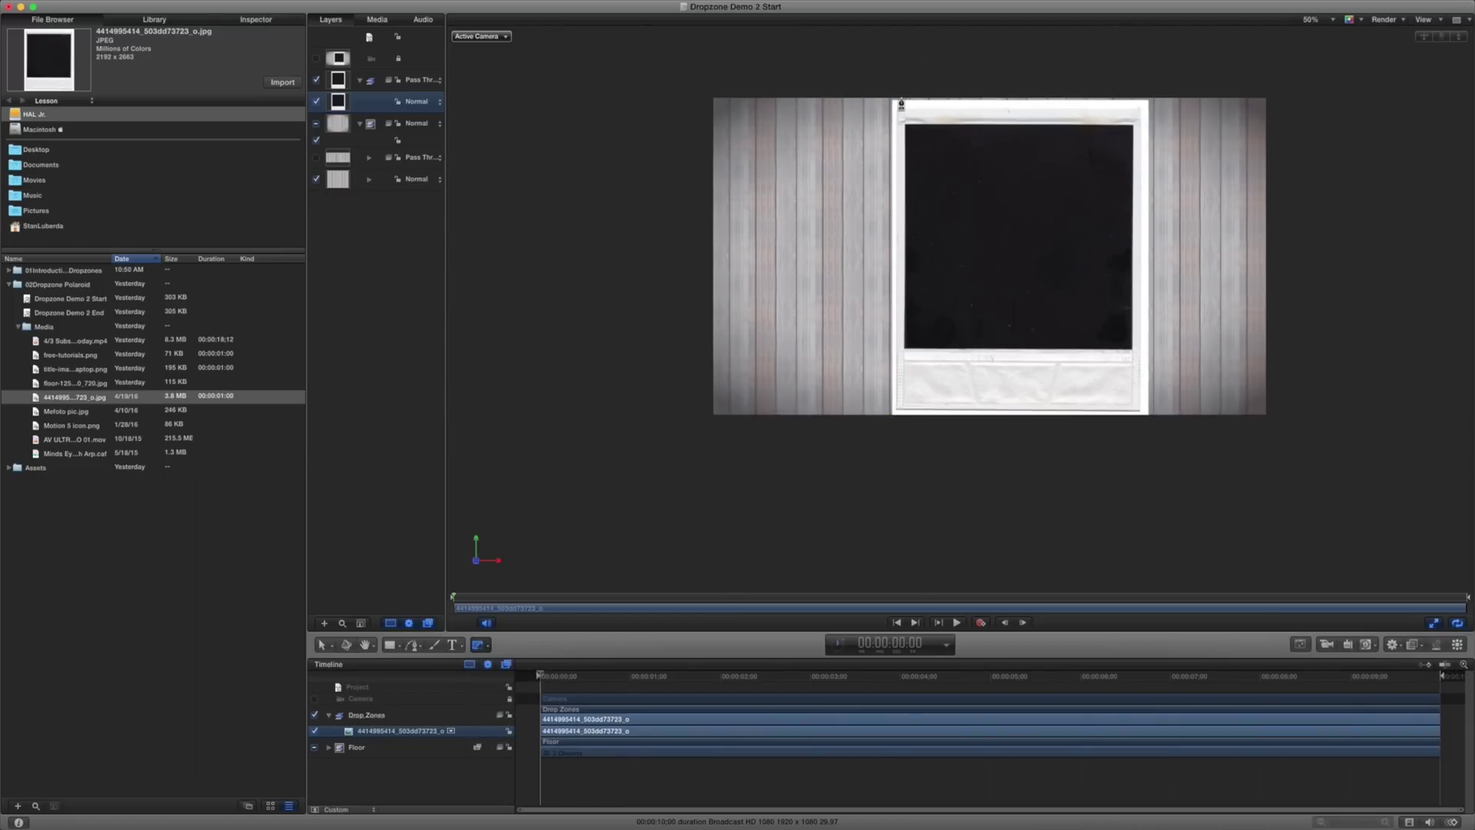
{"action": "left_click", "coordinate": [898, 109]}
{"action": "left_click", "coordinate": [1139, 110]}
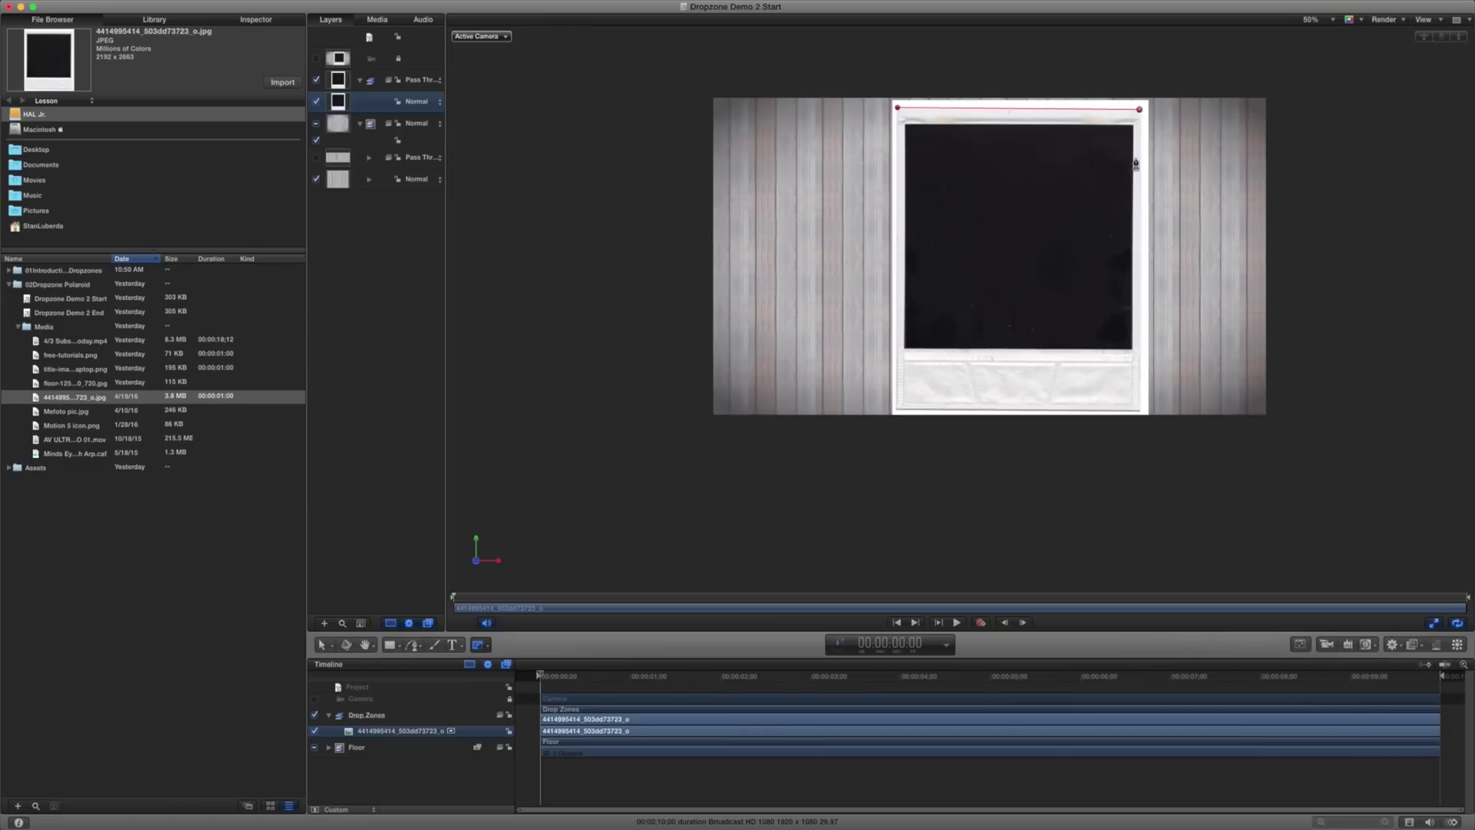
{"action": "left_click", "coordinate": [1140, 412]}
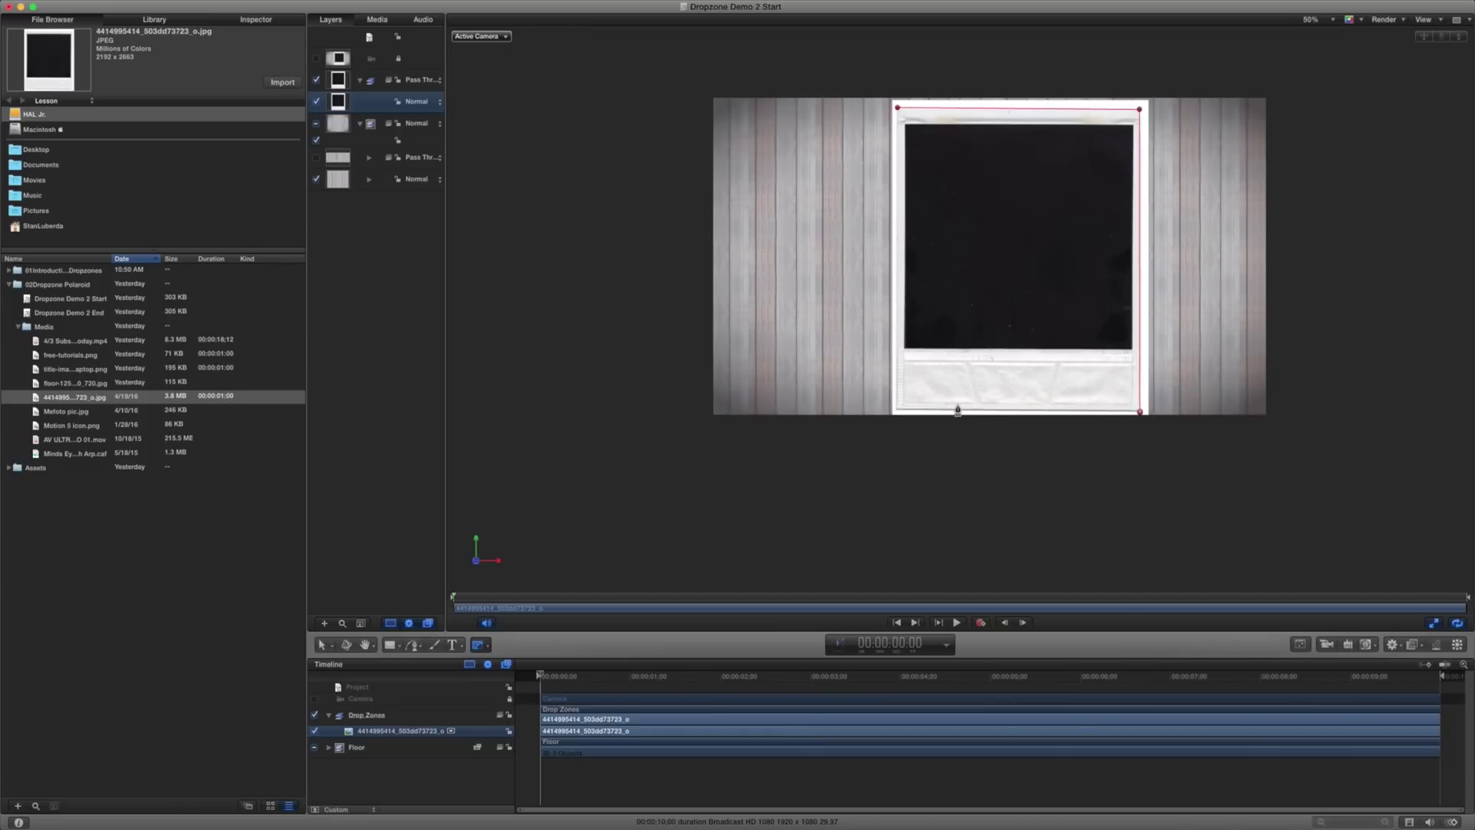
{"action": "left_click", "coordinate": [895, 413]}
{"action": "left_click", "coordinate": [897, 109]}
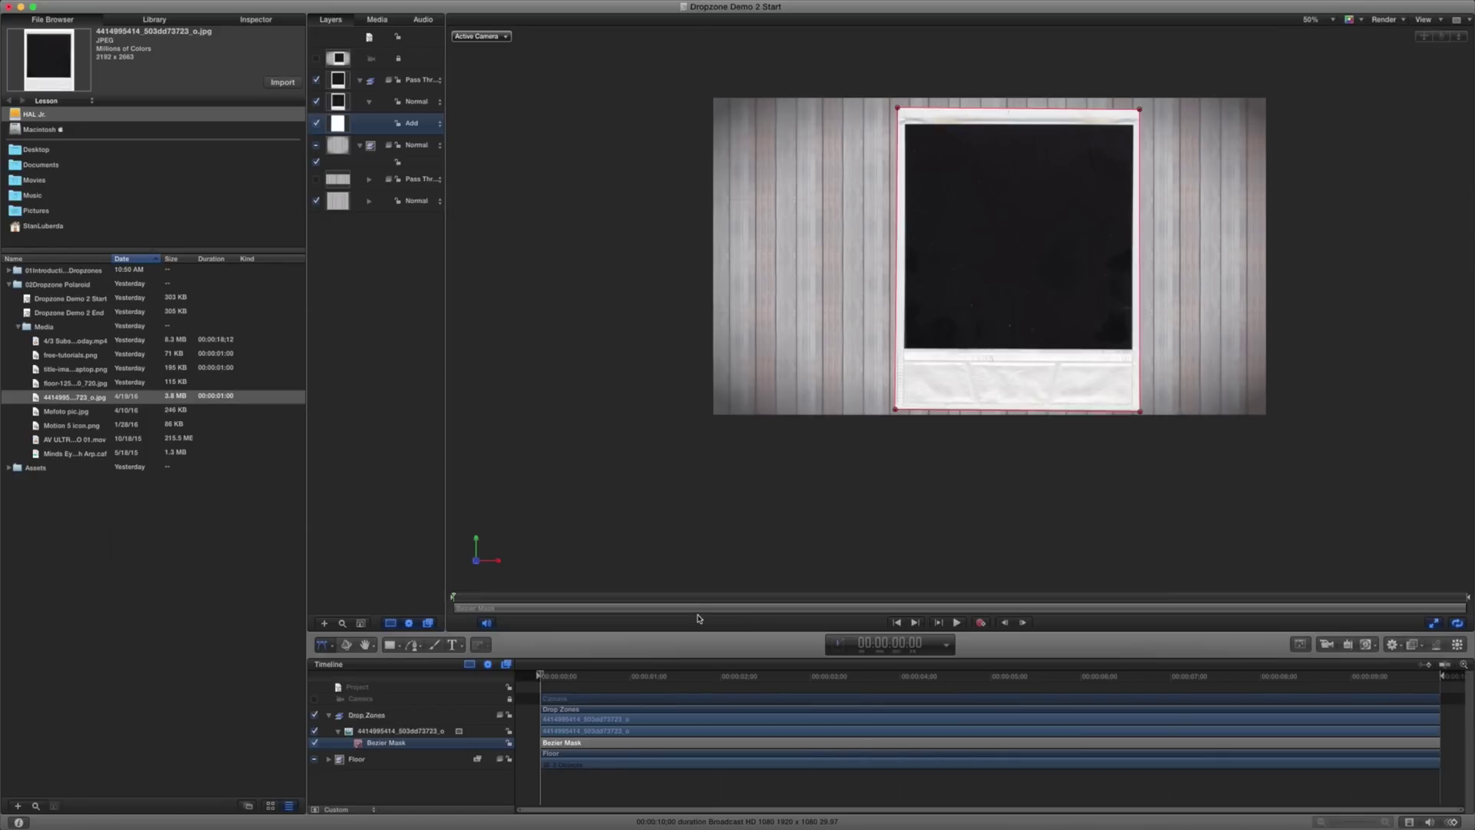
{"action": "left_click", "coordinate": [626, 569]}
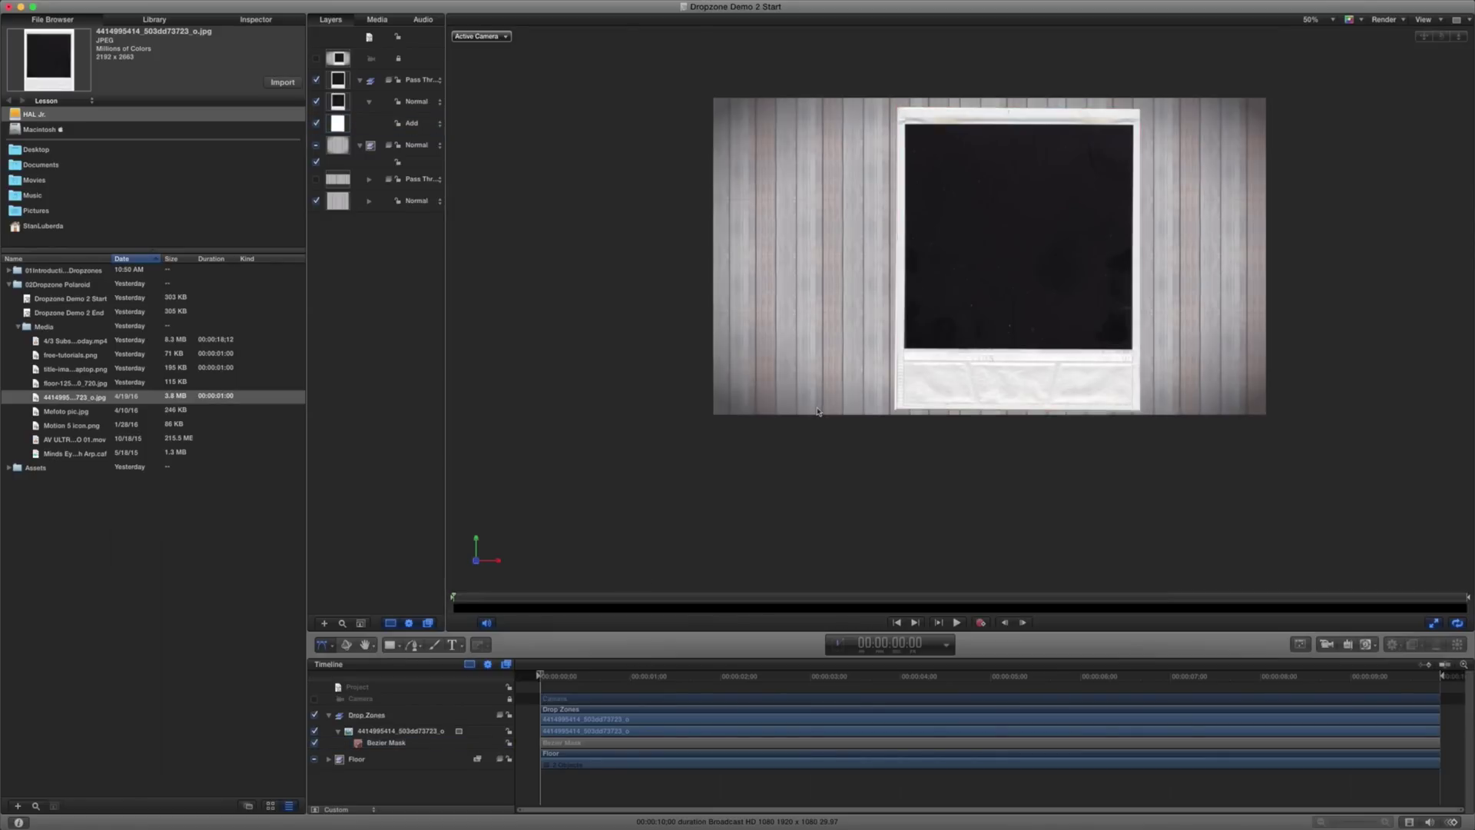
- Use Edit Shape to nudge the mask's fourth control point to fit the frame
{"action": "left_click", "coordinate": [330, 646]}
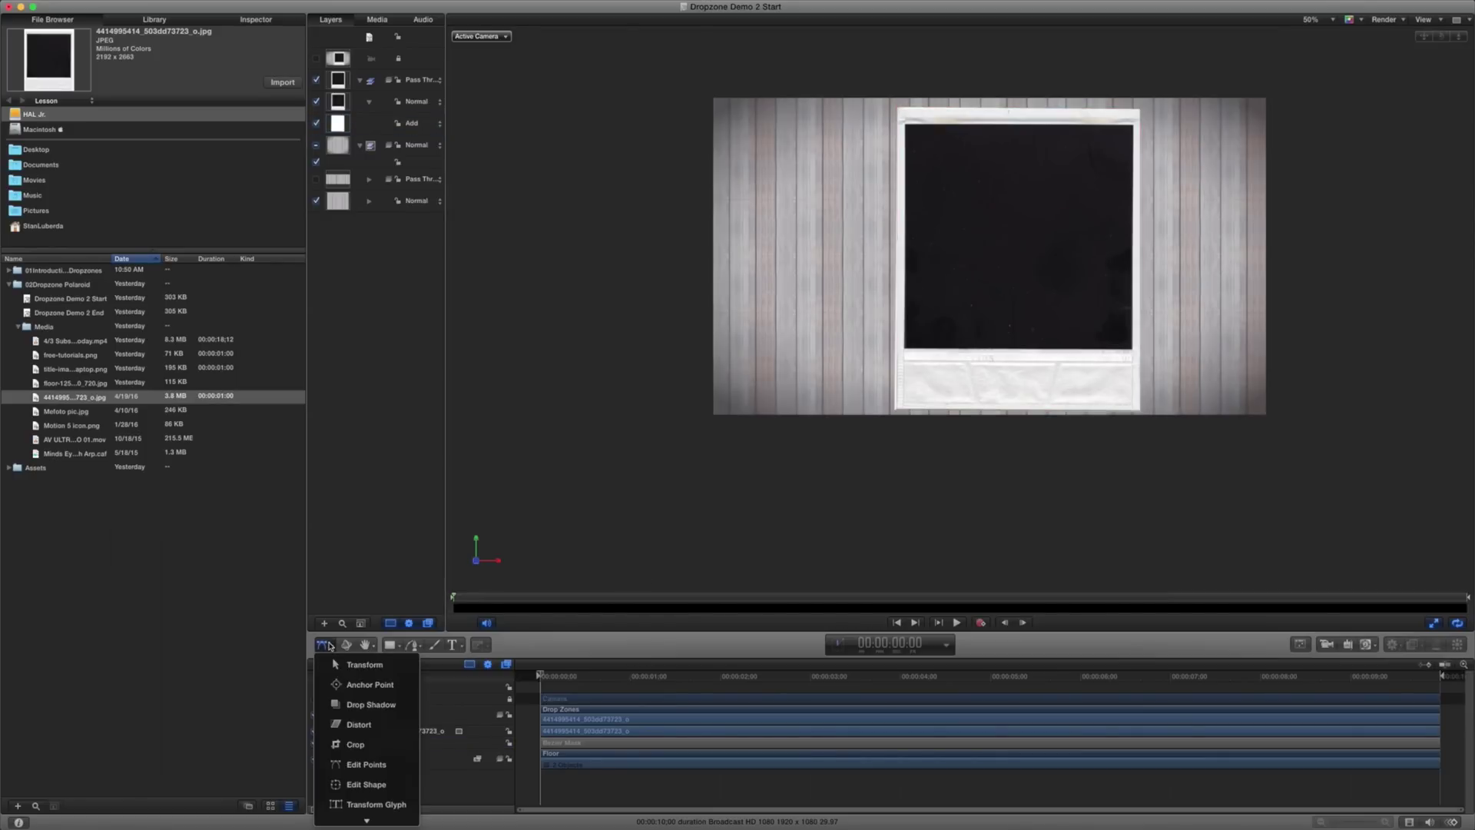
{"action": "left_click", "coordinate": [364, 784]}
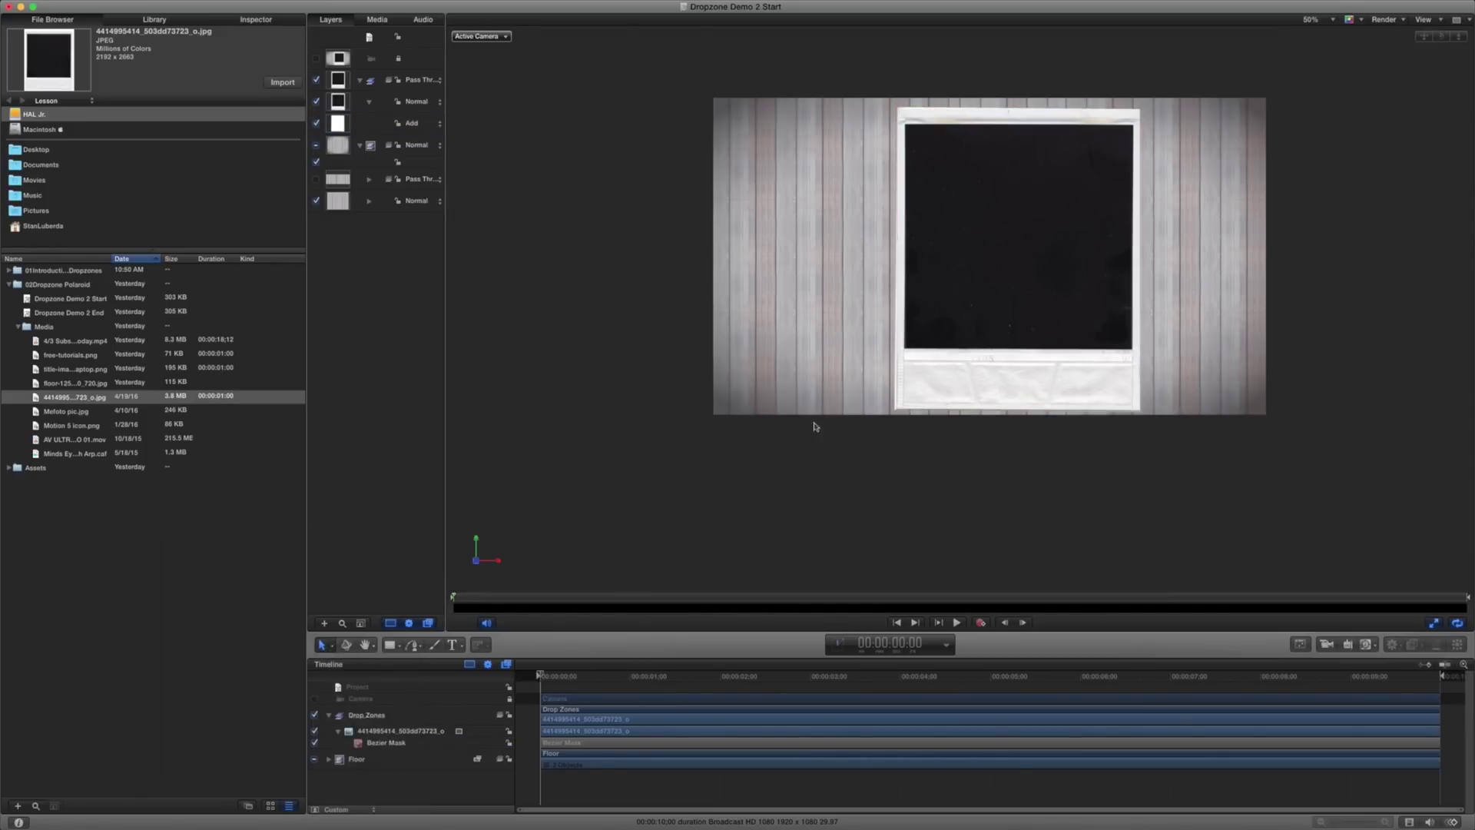
{"action": "left_click", "coordinate": [378, 744]}
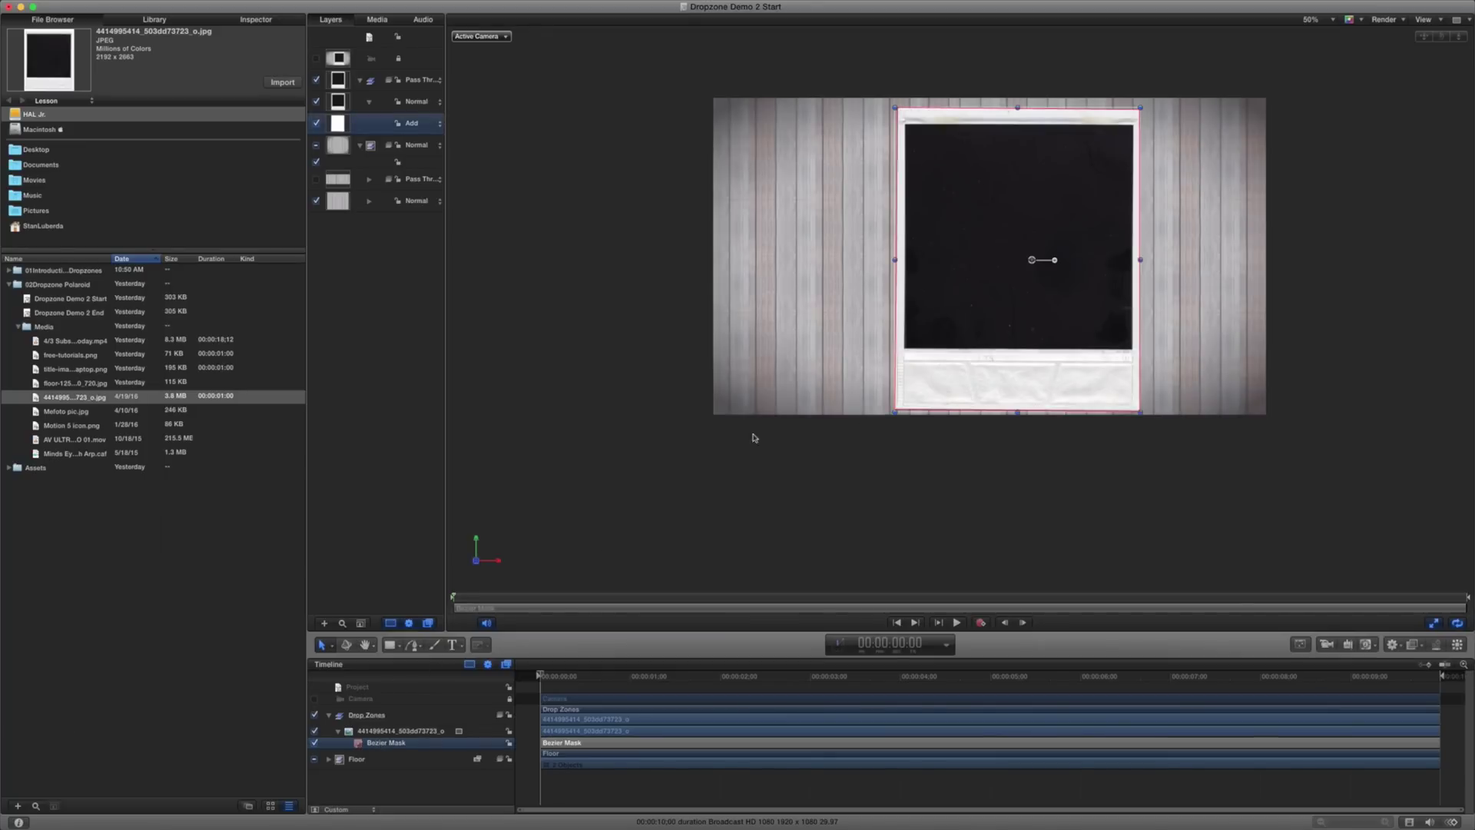
{"action": "left_click", "coordinate": [322, 649]}
{"action": "left_click", "coordinate": [364, 784]}
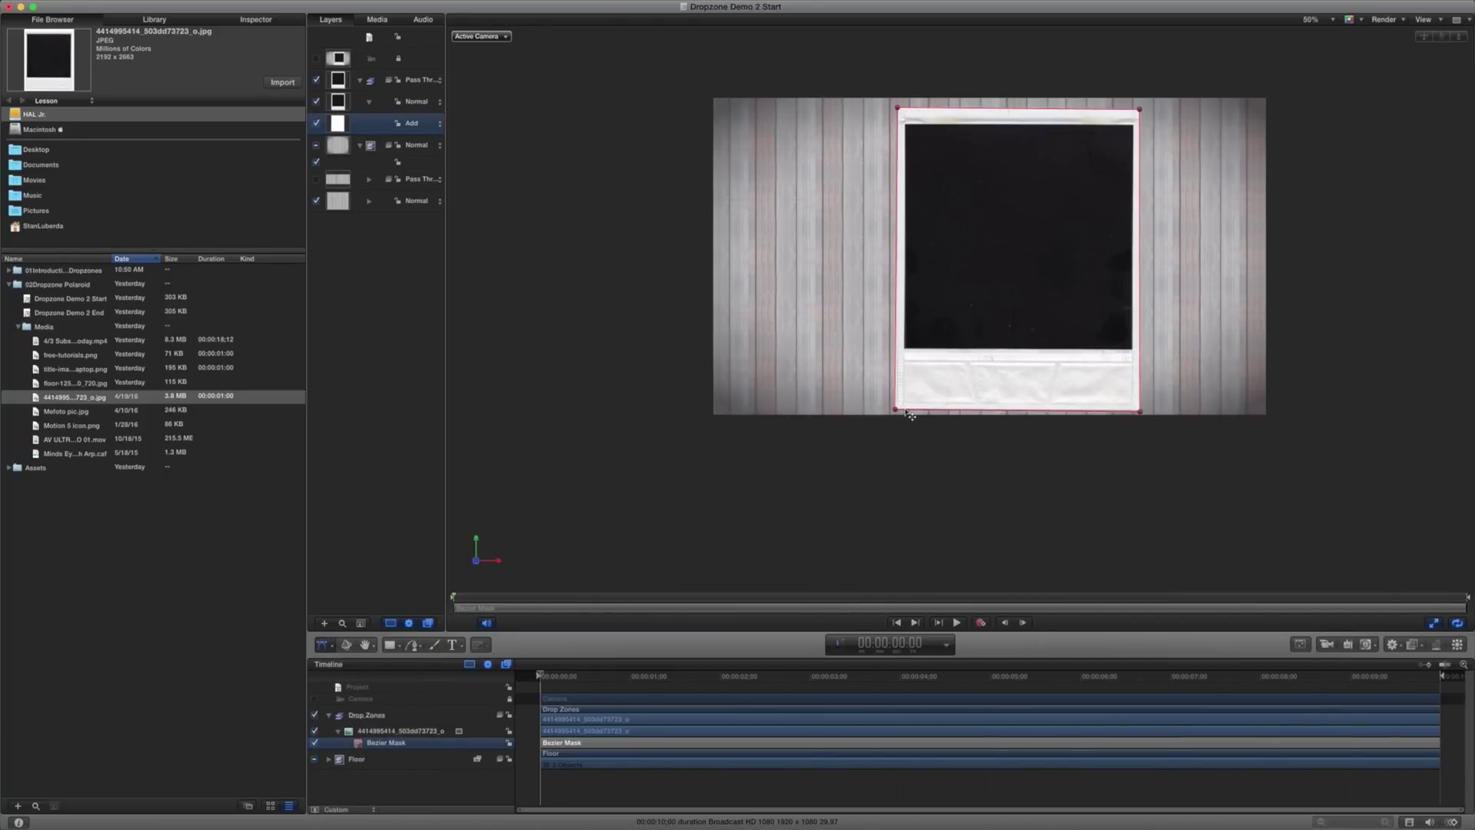
{"action": "left_click_drag", "start_coordinate": [896, 413], "coordinate": [901, 416]}
{"action": "left_click", "coordinate": [874, 448]}
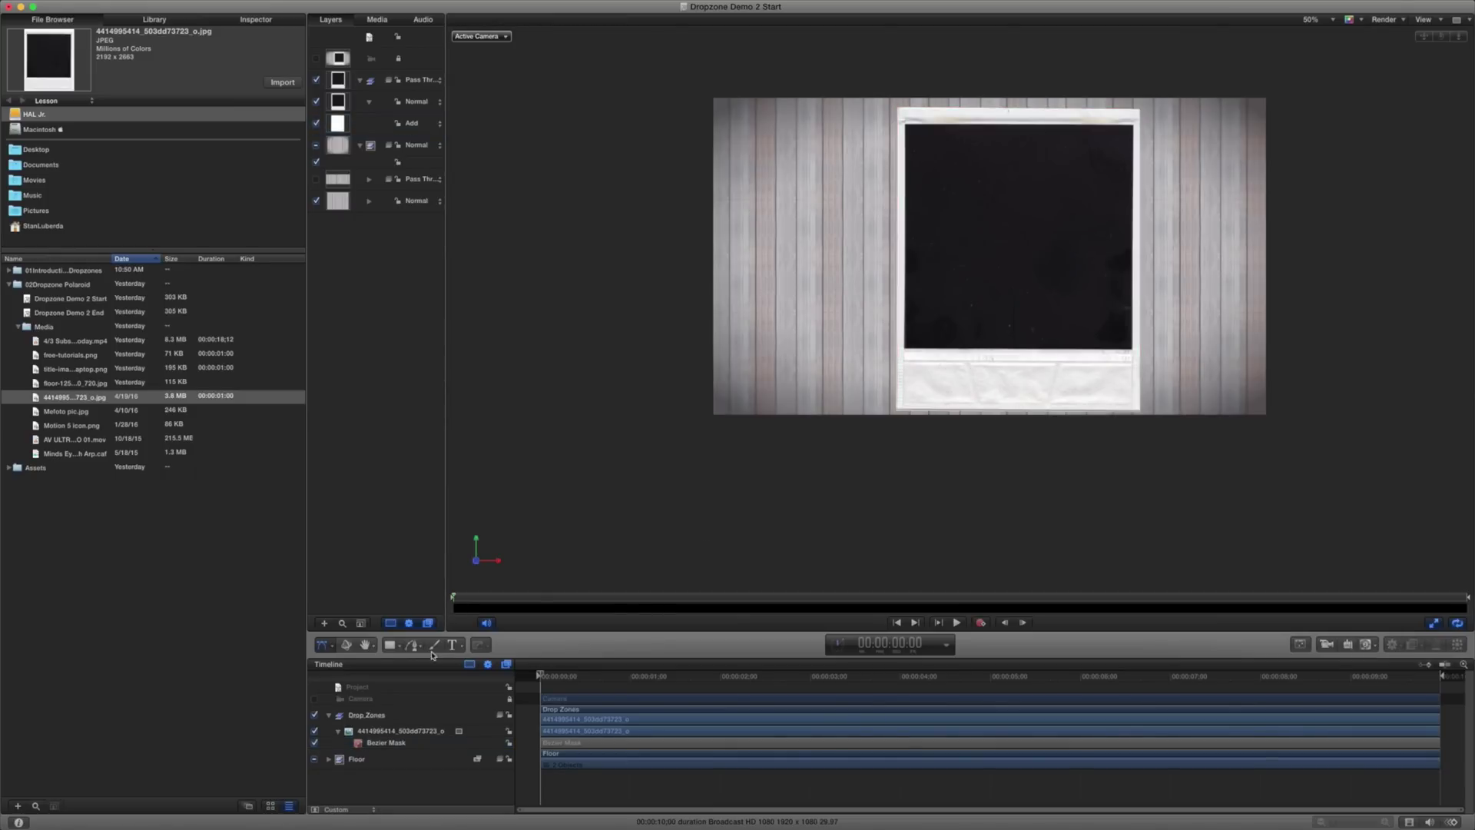
{"action": "key", "text": "s"}
{"action": "key", "text": "super+3"}
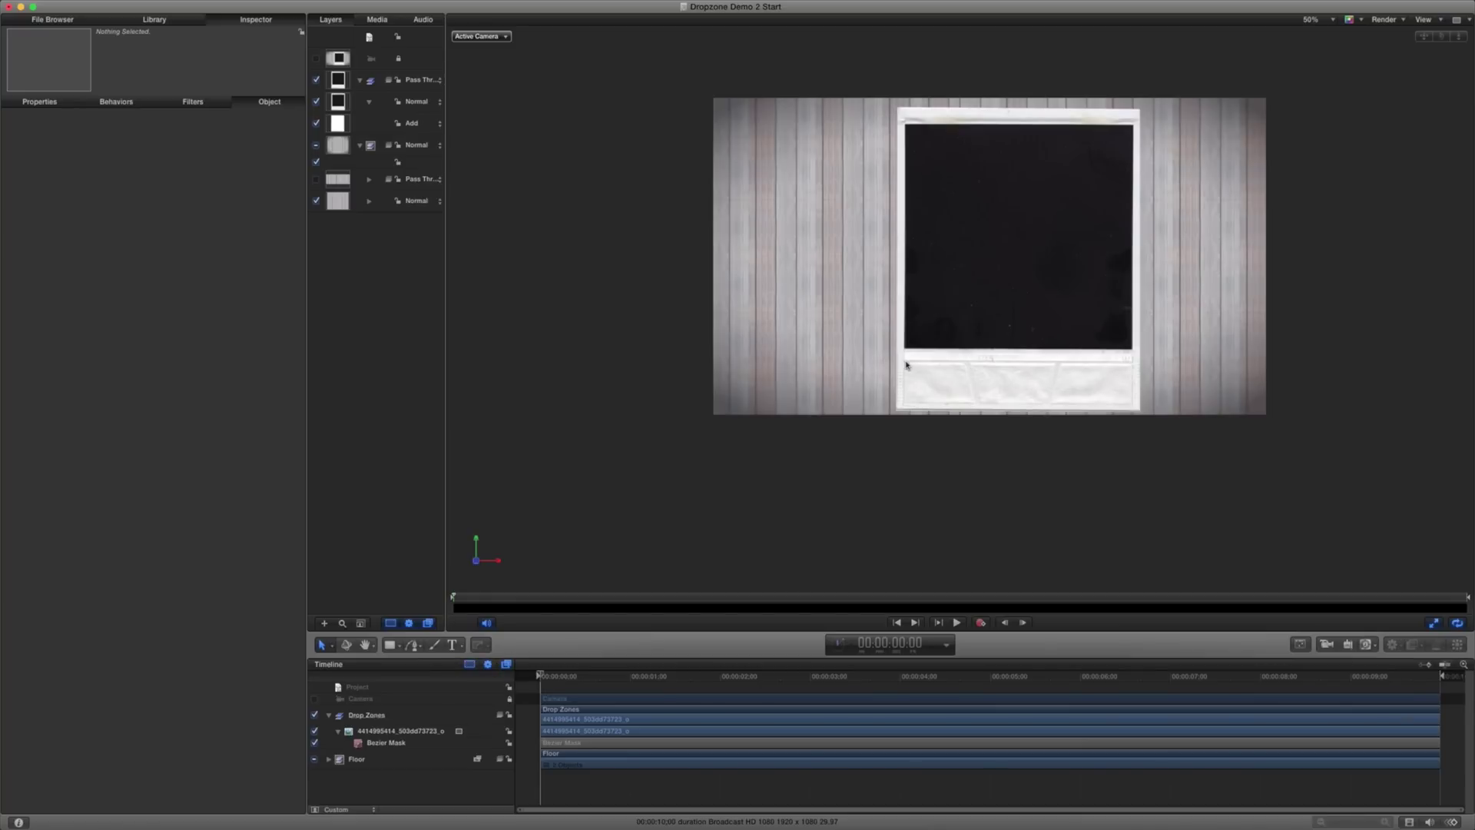
- Draw a text box across the Polaroid's white strip, type a caption and select all of it
{"action": "left_click", "coordinate": [451, 645]}
{"action": "left_click", "coordinate": [380, 716]}
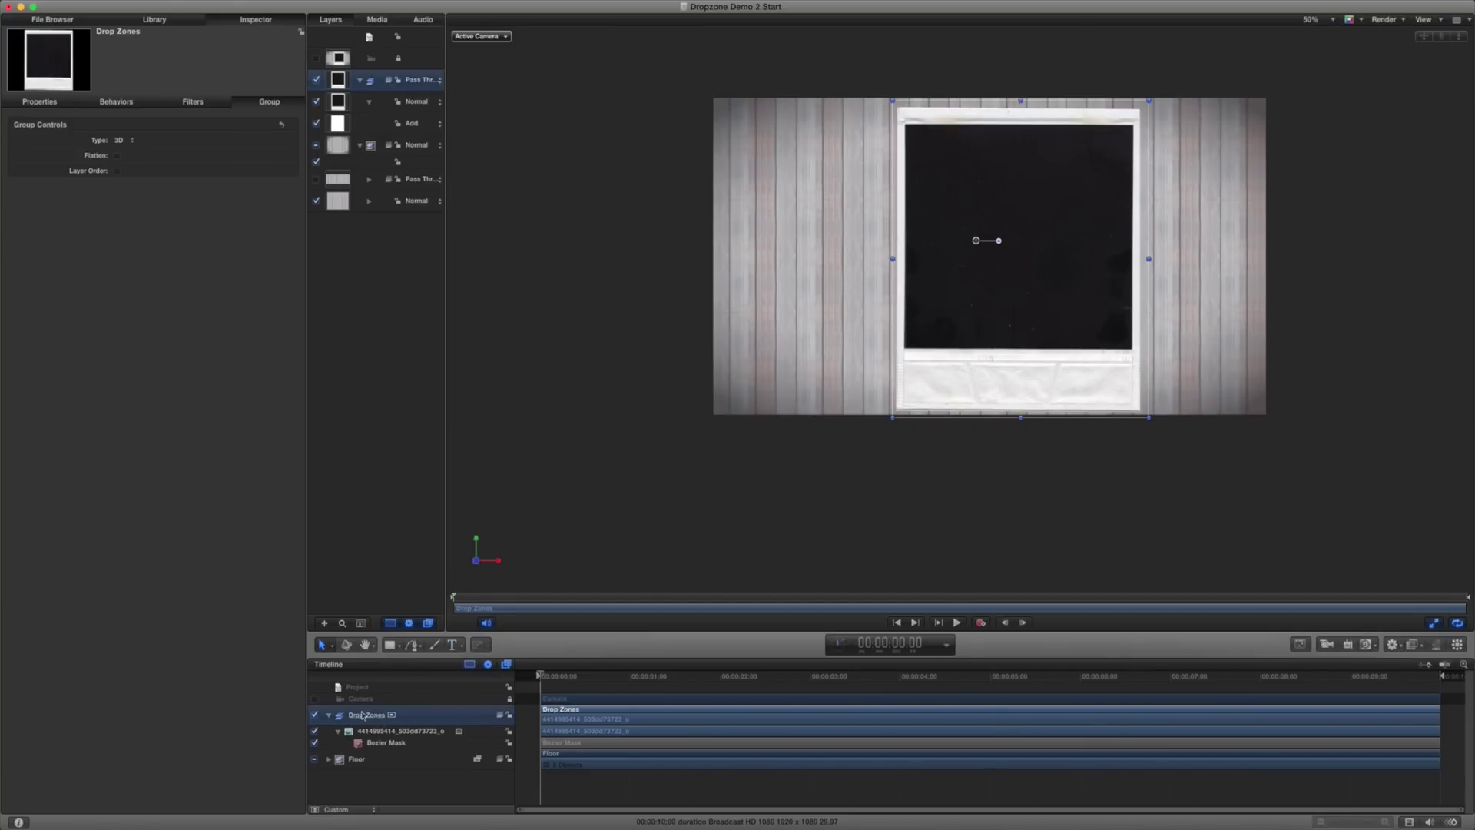
{"action": "left_click", "coordinate": [453, 645]}
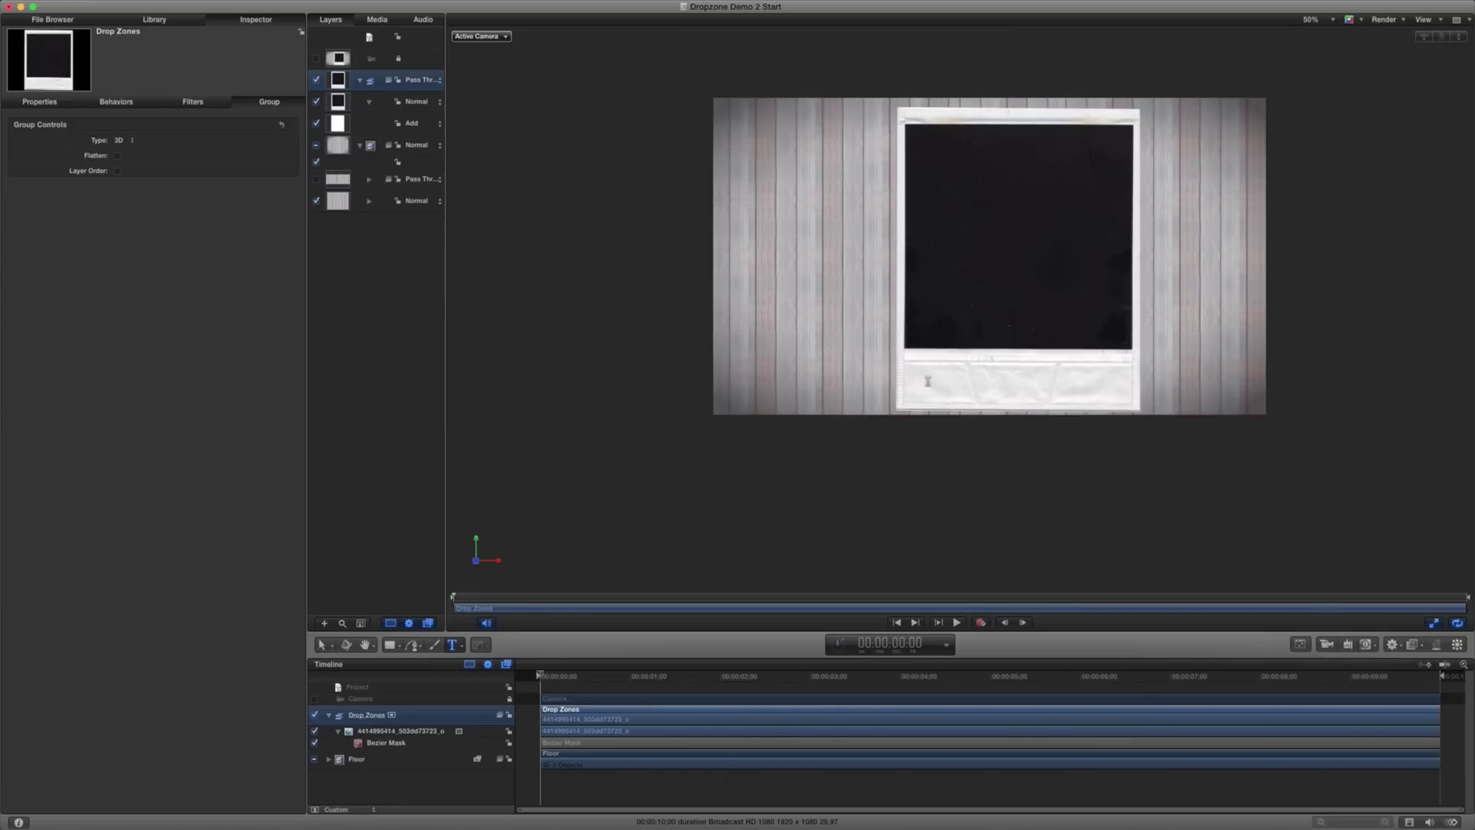
{"action": "left_click_drag", "start_coordinate": [905, 361], "coordinate": [1134, 405]}
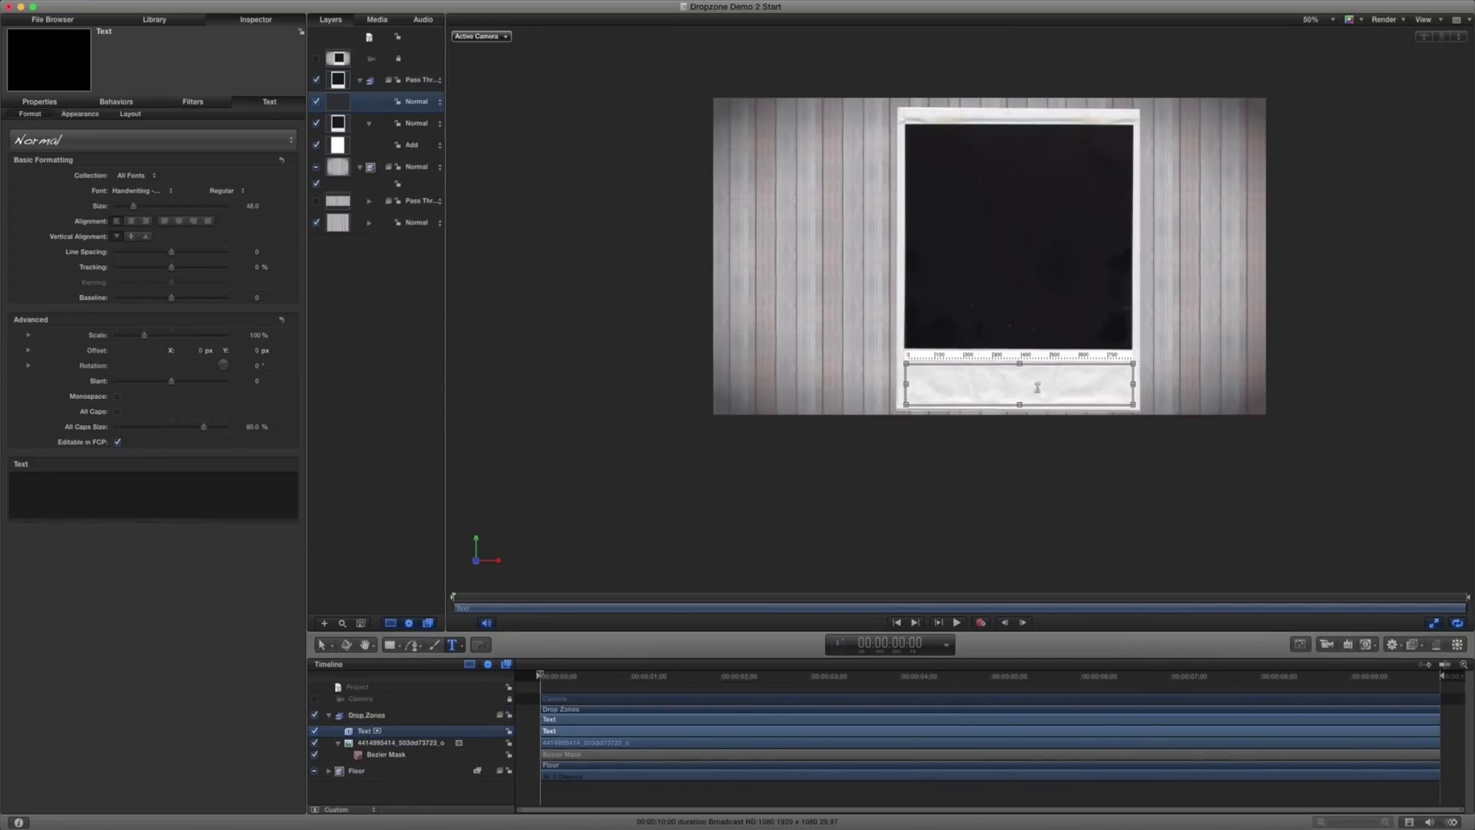
{"action": "type", "text": "To"}
{"action": "left_click", "coordinate": [1006, 376]}
{"action": "key", "text": "super+a"}
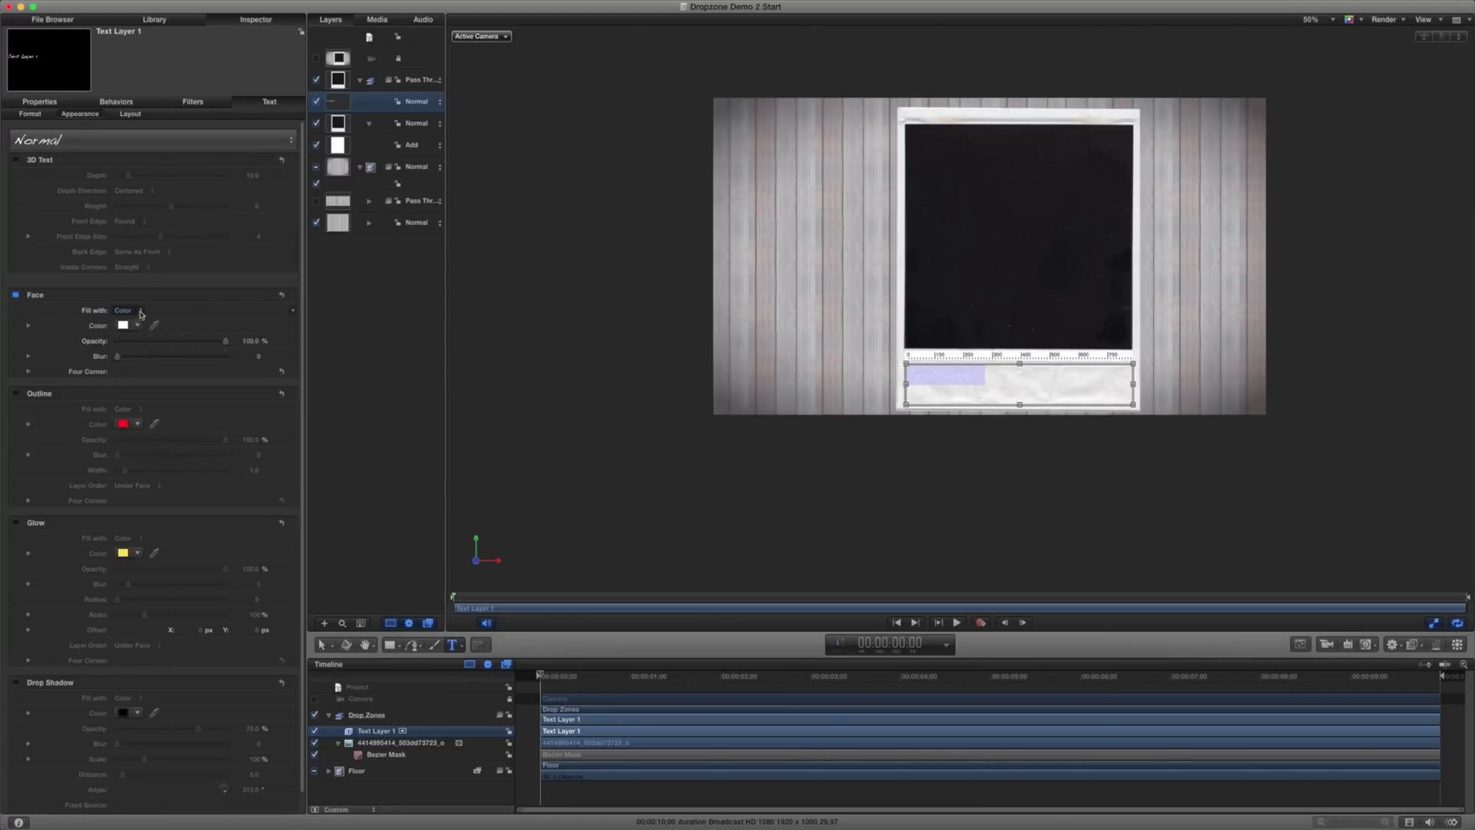
- Make the caption black, centre-aligned and size 77
{"action": "left_click", "coordinate": [123, 328]}
{"action": "left_click_drag", "start_coordinate": [336, 791], "coordinate": [368, 791]}
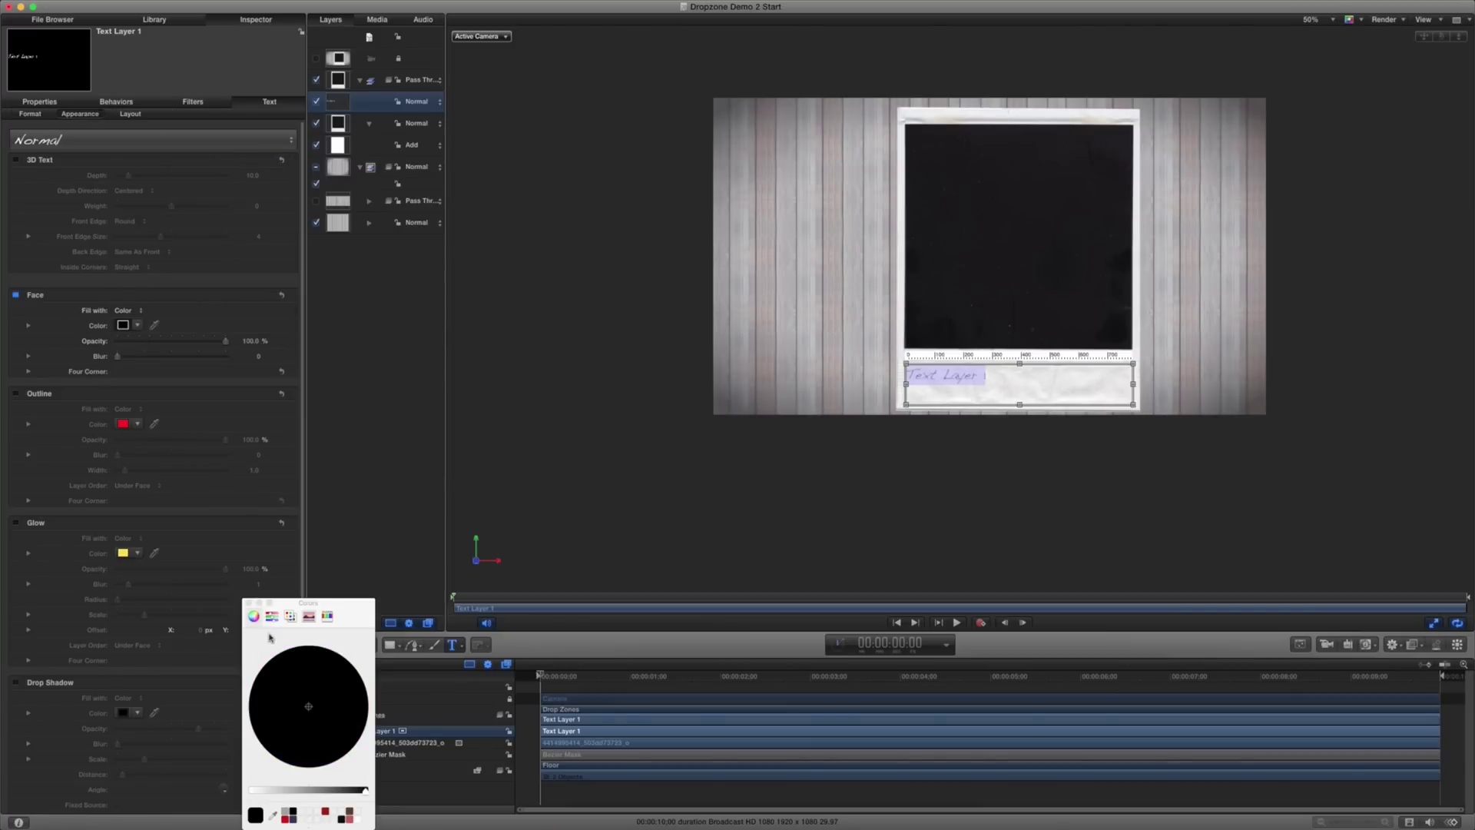
{"action": "left_click", "coordinate": [246, 603]}
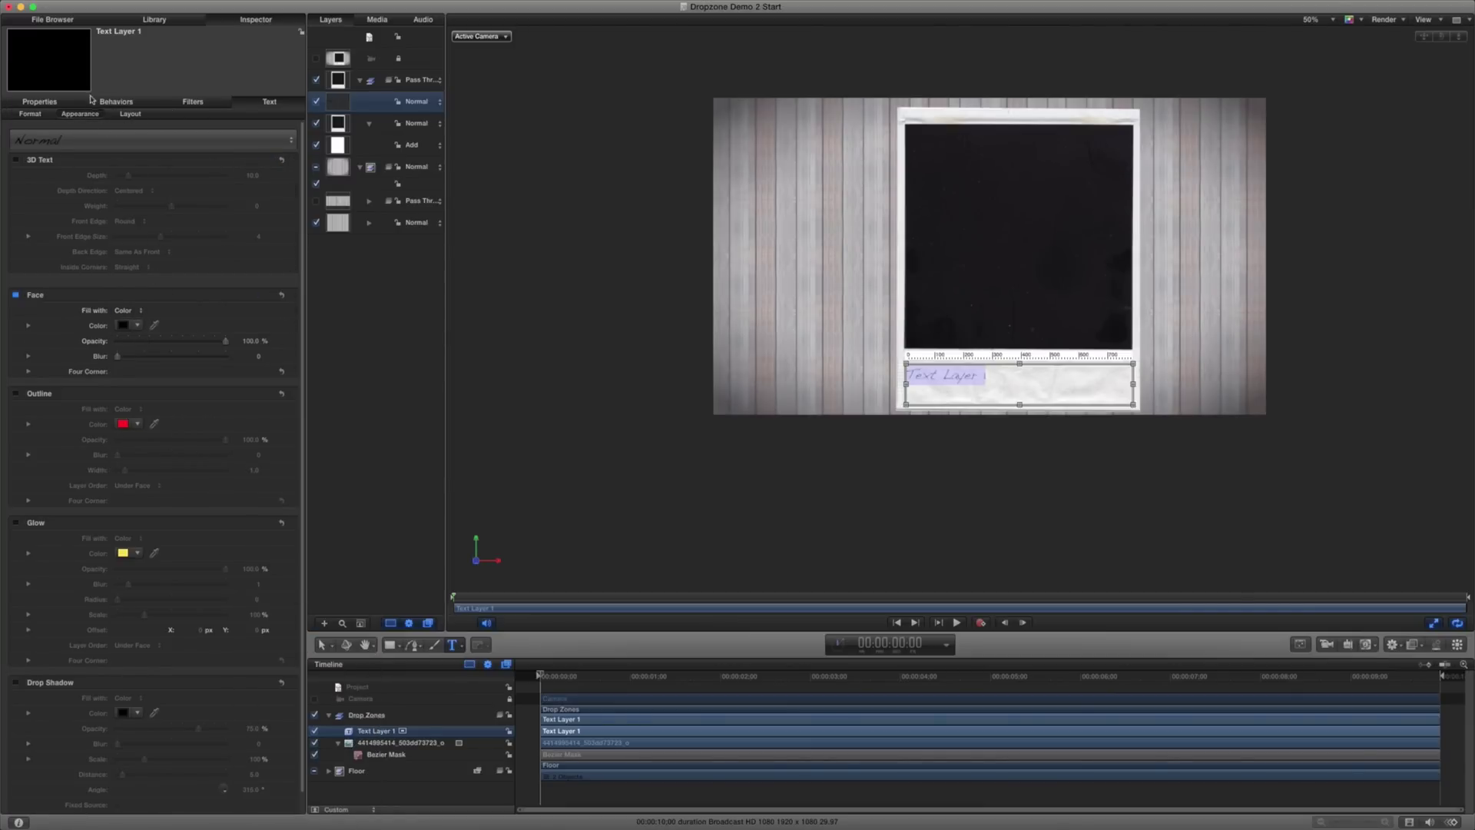
{"action": "left_click", "coordinate": [44, 115]}
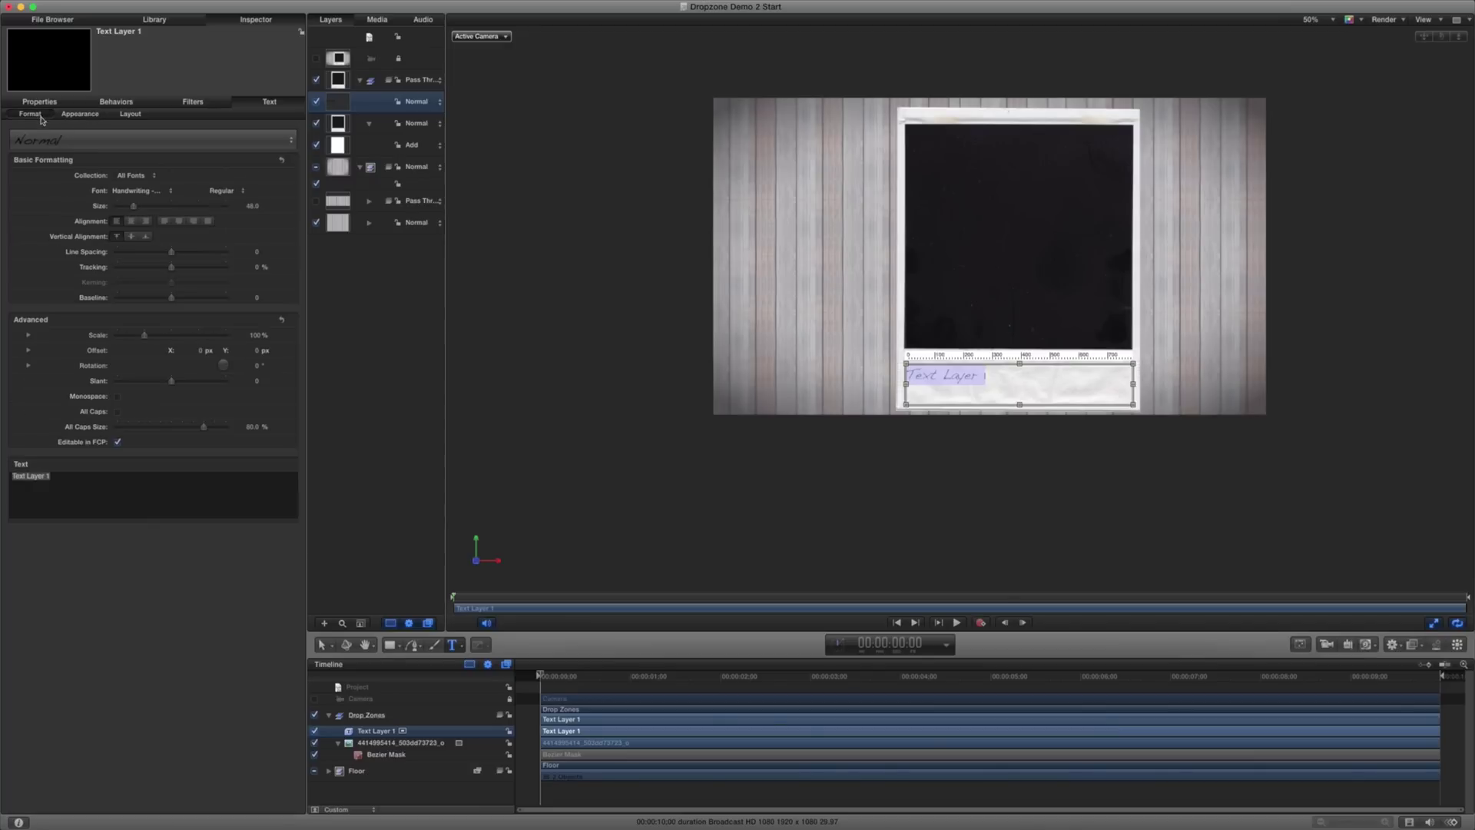
{"action": "left_click", "coordinate": [132, 220]}
{"action": "left_click_drag", "start_coordinate": [142, 209], "coordinate": [148, 209]}
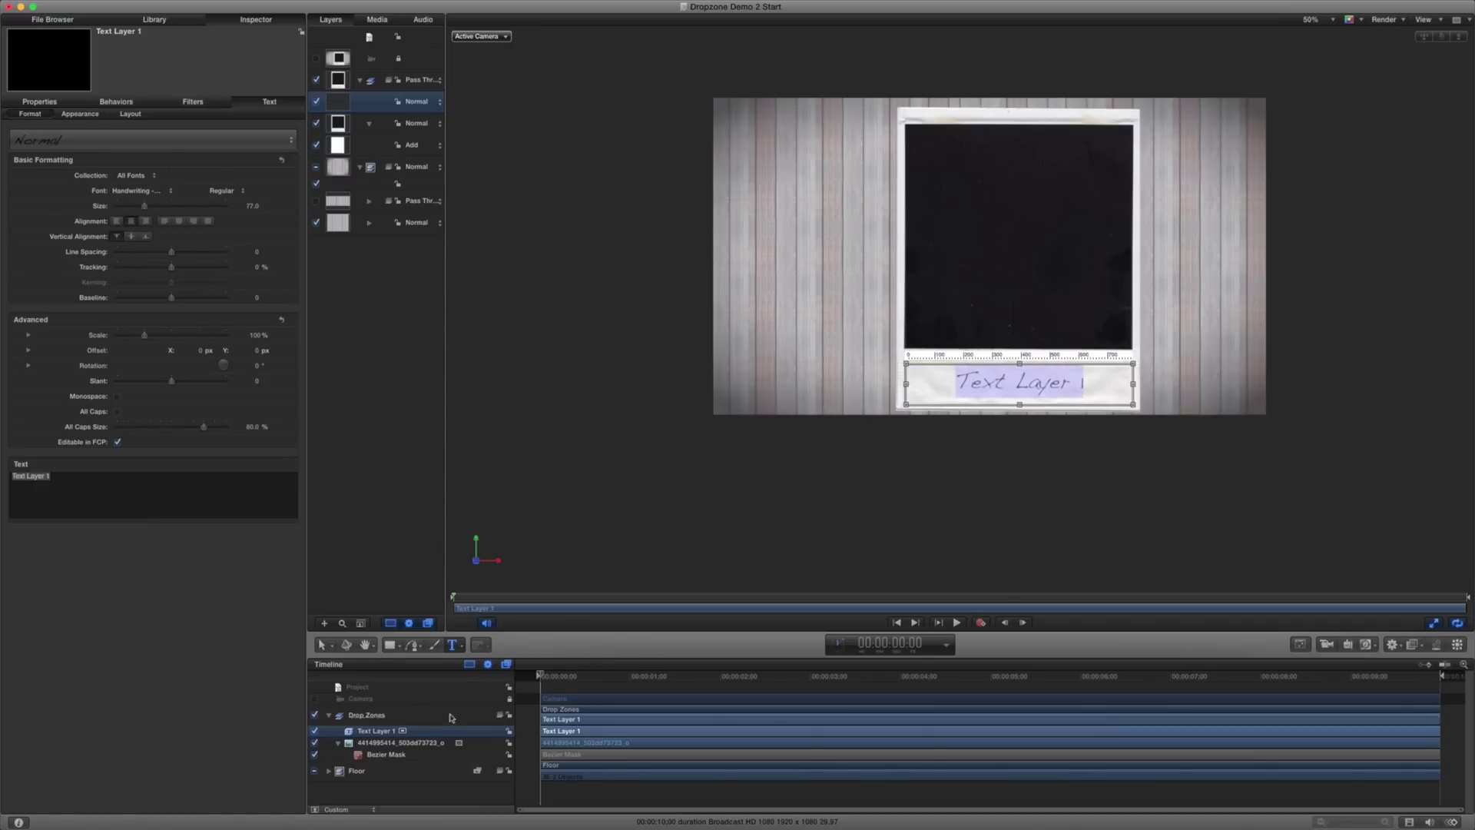
{"action": "left_click", "coordinate": [398, 743]}
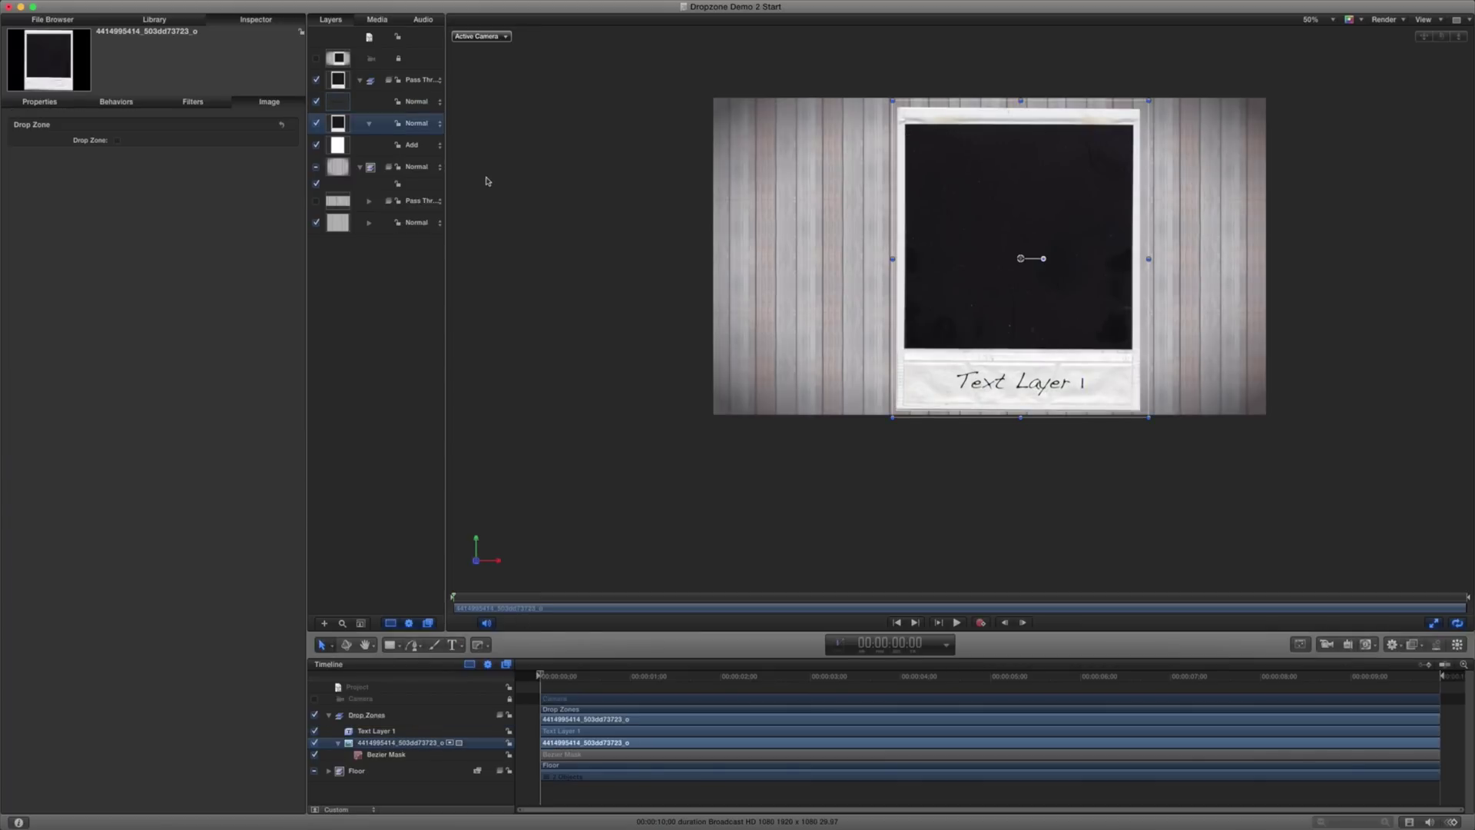
- Create a drop zone via Object > New Drop Zone, shrink it to 64% and move it over the photo window
{"action": "left_click", "coordinate": [165, 1]}
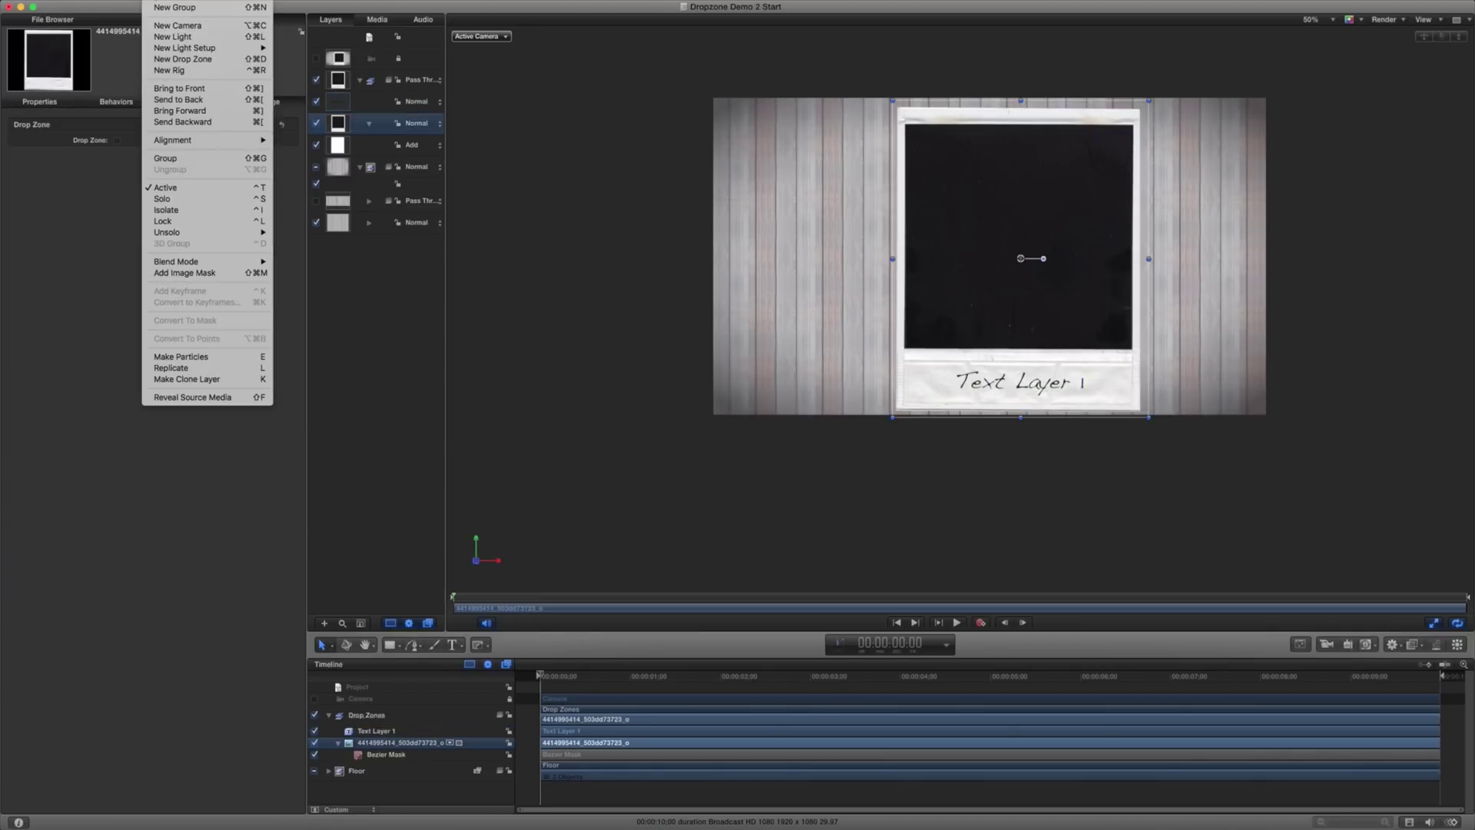
{"action": "left_click", "coordinate": [171, 59]}
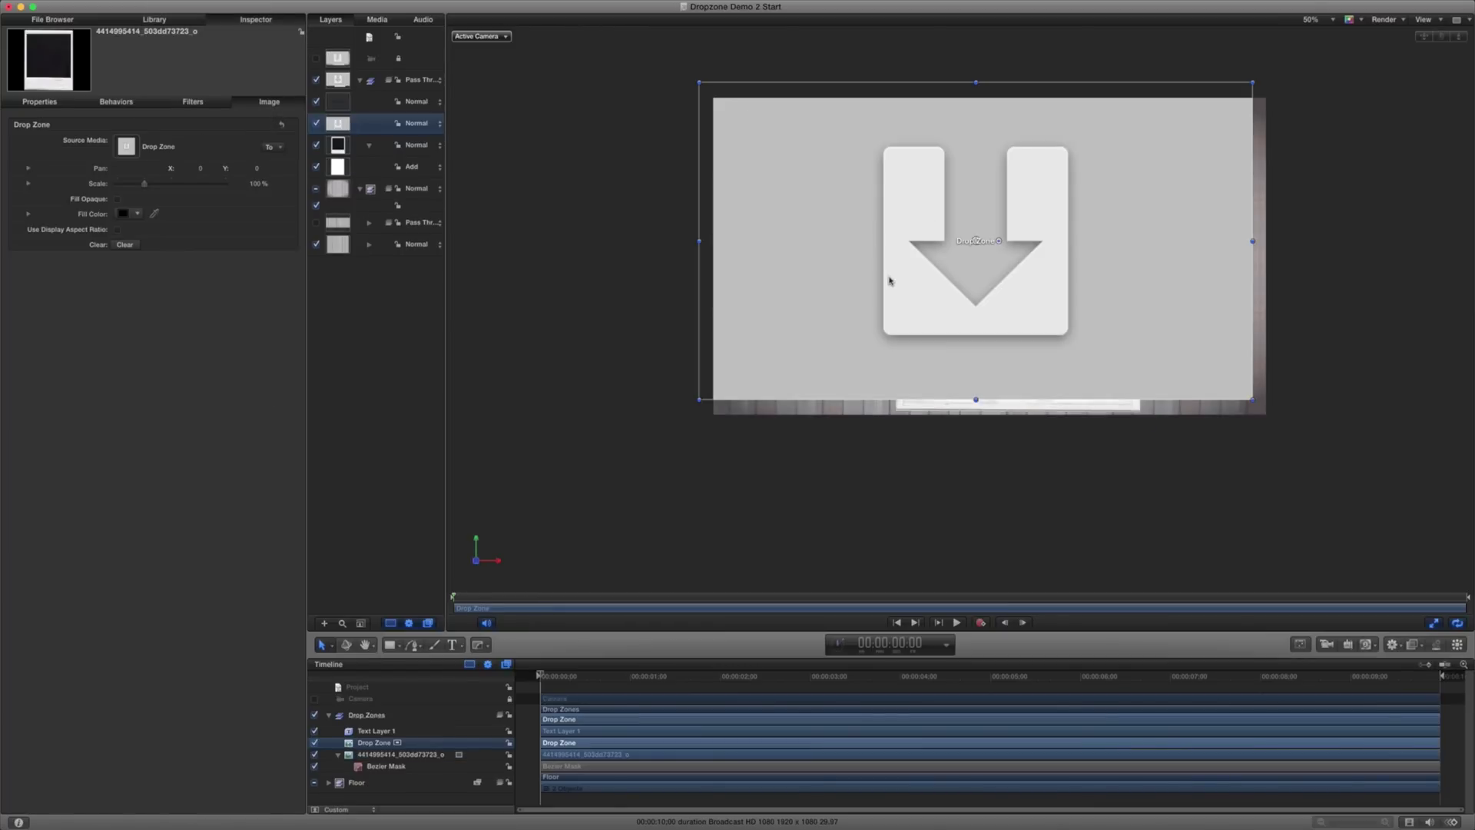
{"action": "mouse_move", "coordinate": [931, 279]}
{"action": "left_mouse_down"}
{"action": "mouse_move", "coordinate": [966, 289]}
{"action": "mouse_move", "coordinate": [945, 293]}
{"action": "left_mouse_up"}
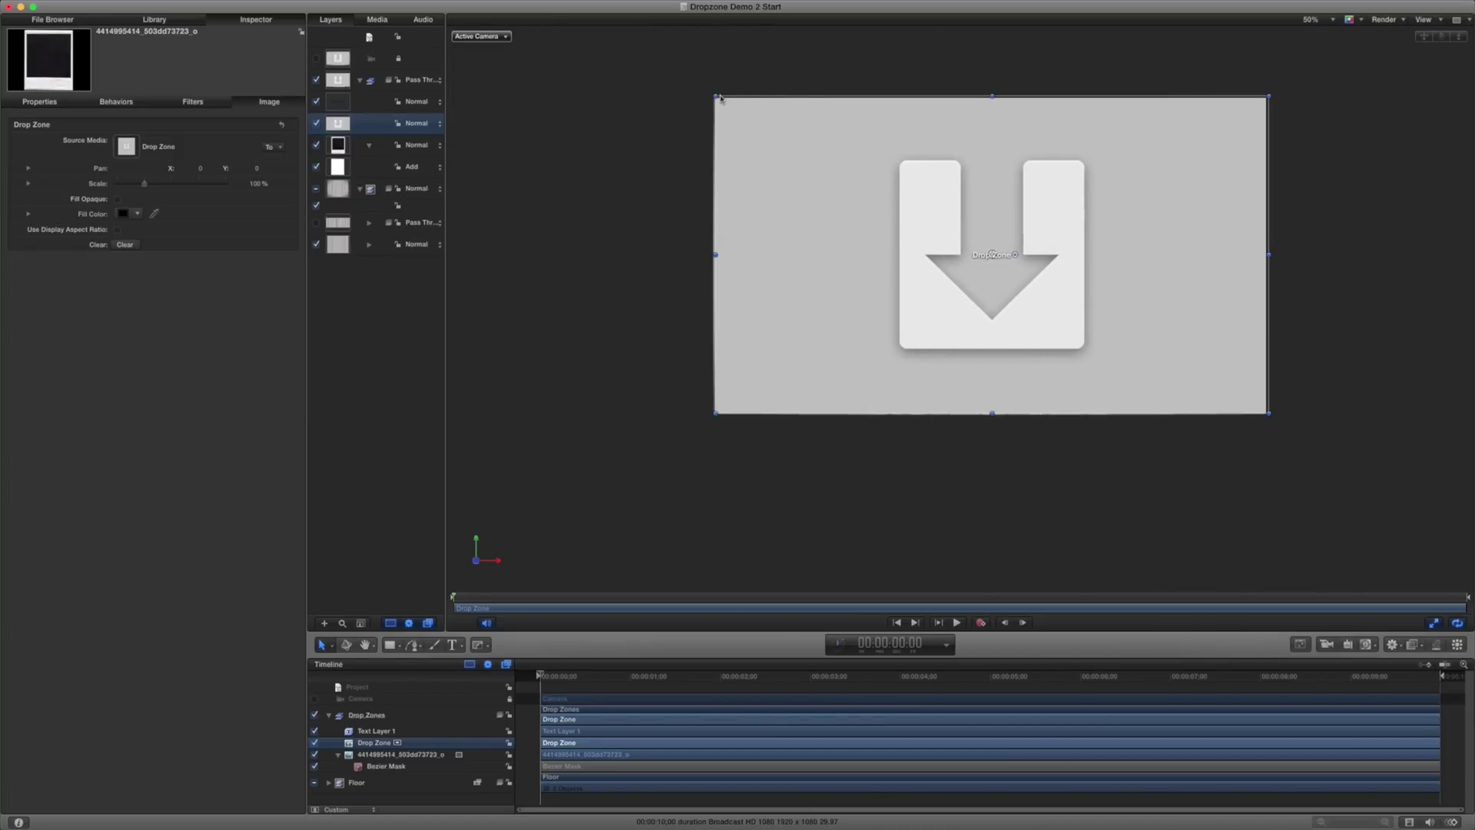
{"action": "left_click_drag", "start_coordinate": [717, 98], "coordinate": [815, 196]}
{"action": "left_click_drag", "start_coordinate": [954, 256], "coordinate": [980, 226]}
{"action": "left_click_drag", "start_coordinate": [1190, 328], "coordinate": [1214, 343]}
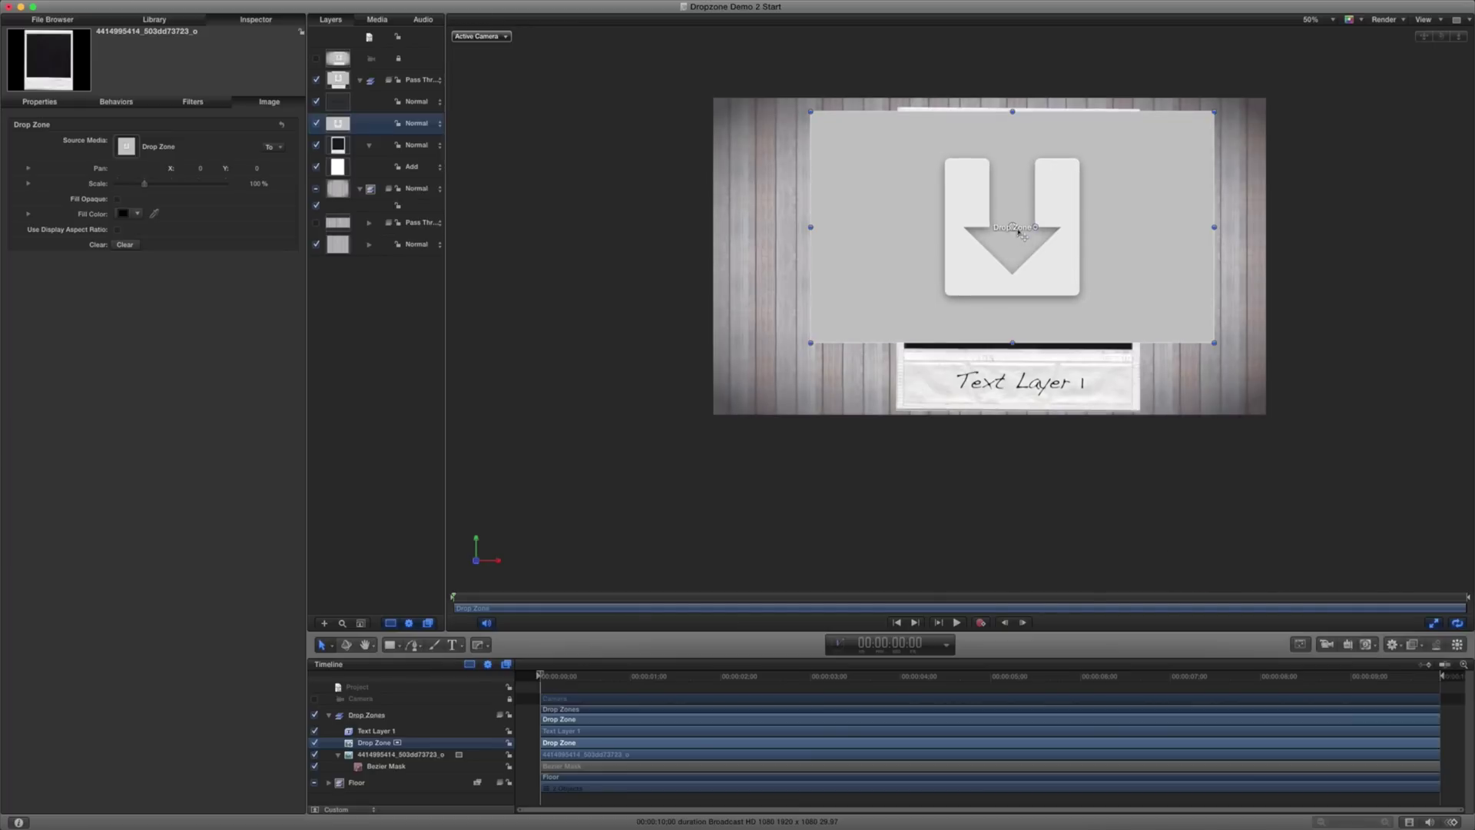
{"action": "left_click_drag", "start_coordinate": [1019, 233], "coordinate": [1018, 238]}
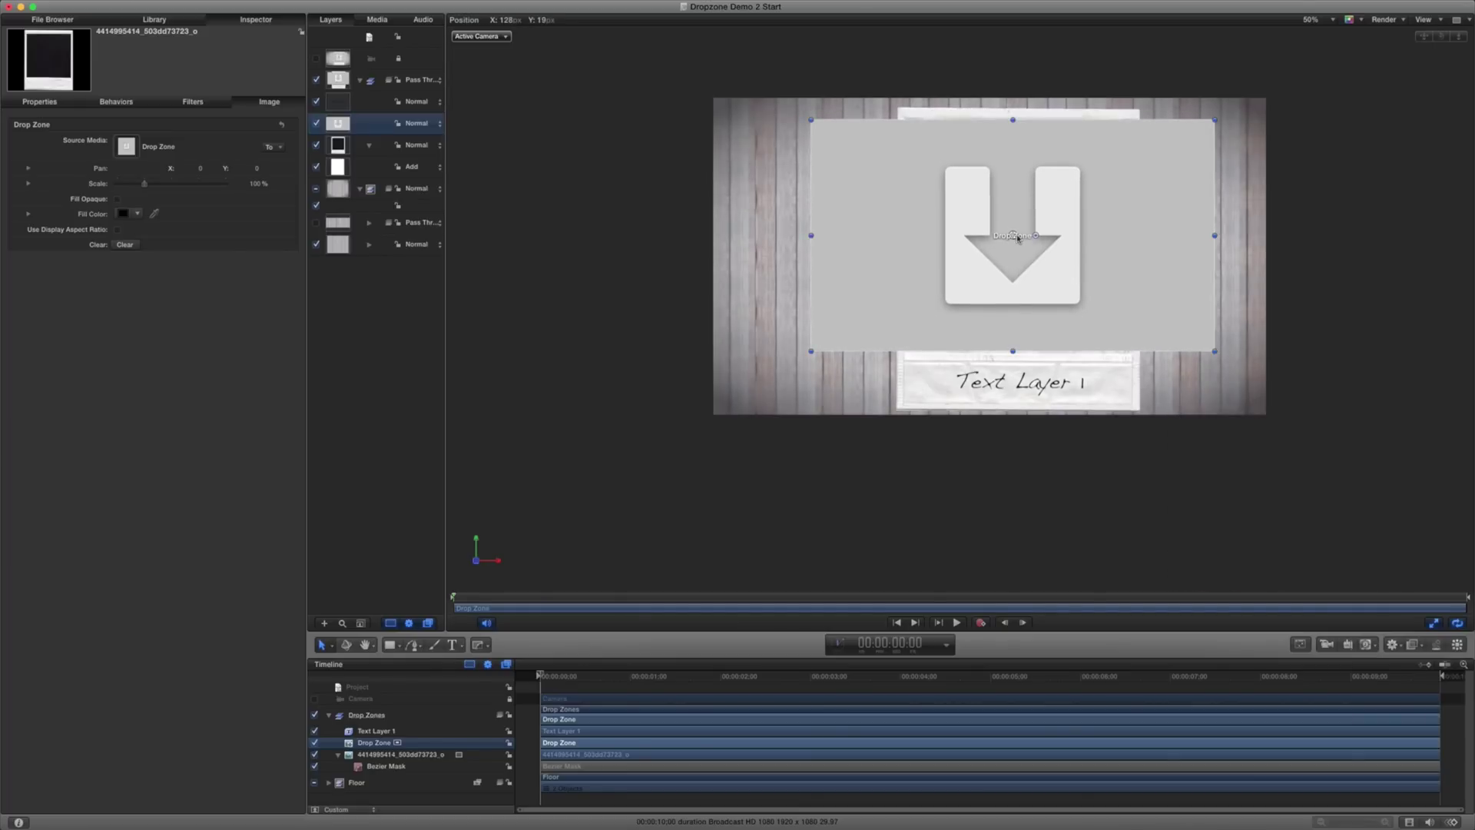
- Draw a rectangle mask over the photo window and trim its right, left and bottom edges to fit
{"action": "left_click", "coordinate": [485, 648]}
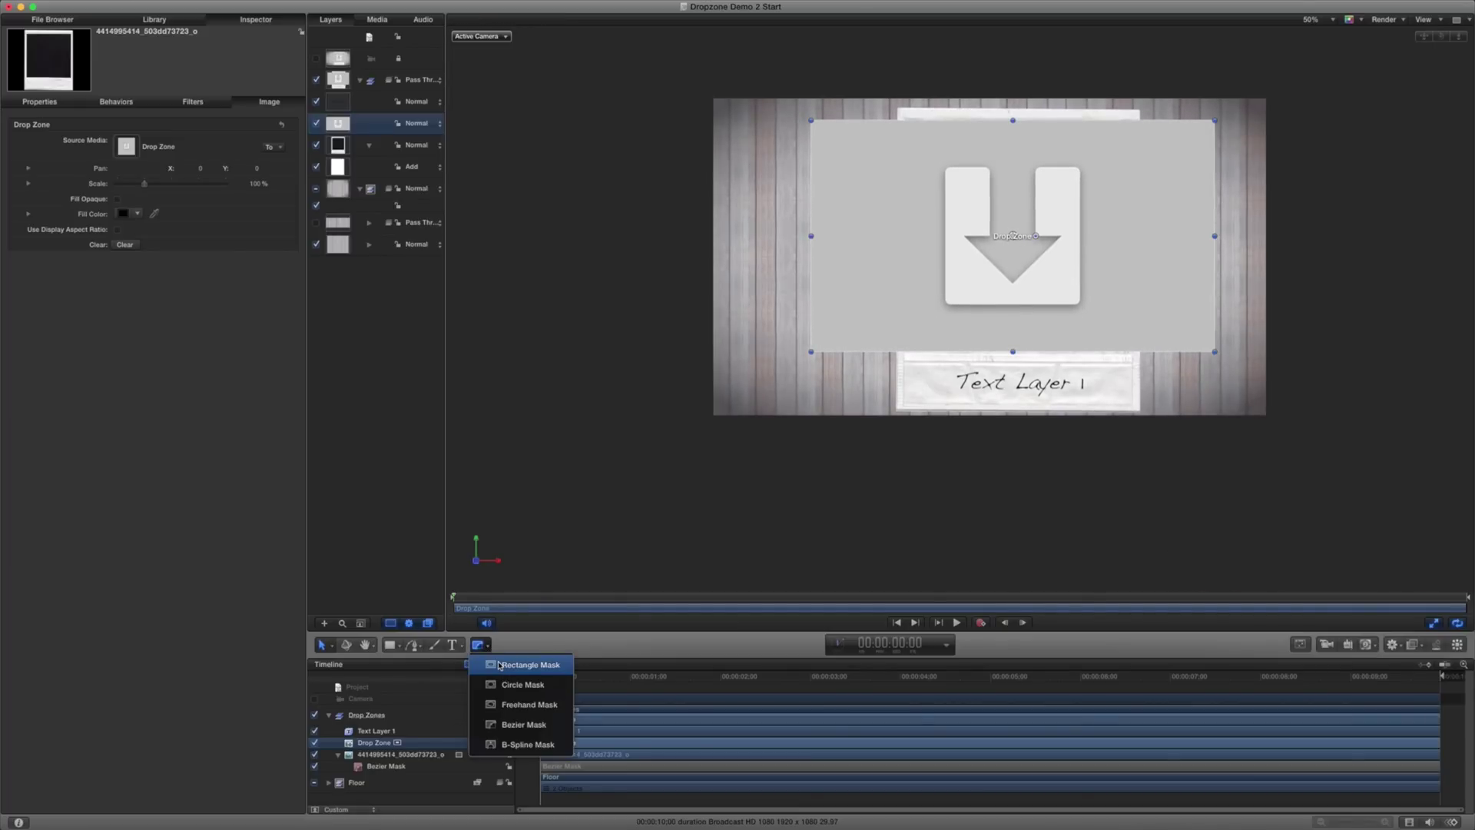
{"action": "left_click", "coordinate": [499, 665]}
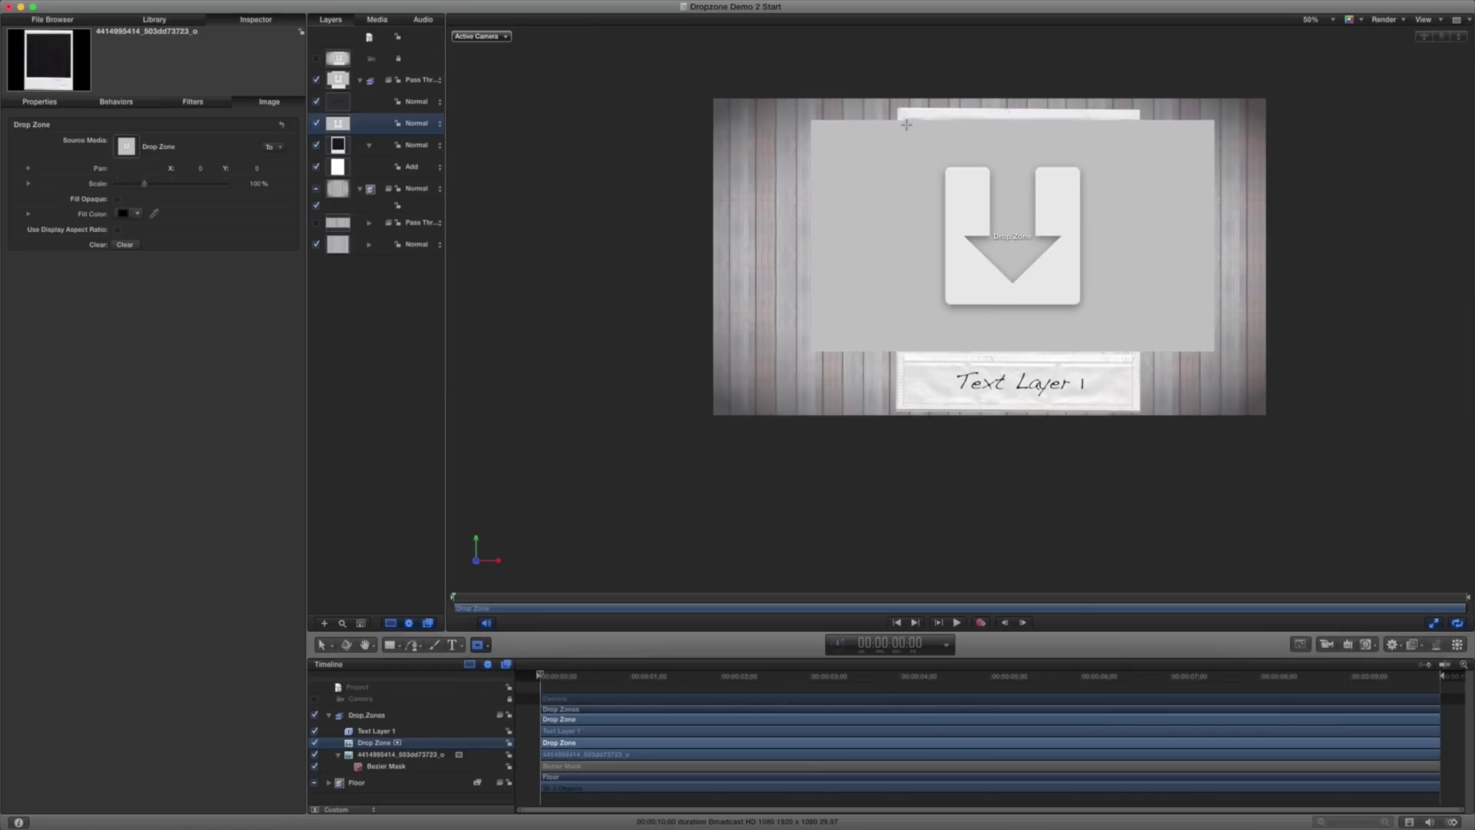
{"action": "left_click_drag", "start_coordinate": [906, 119], "coordinate": [1132, 352]}
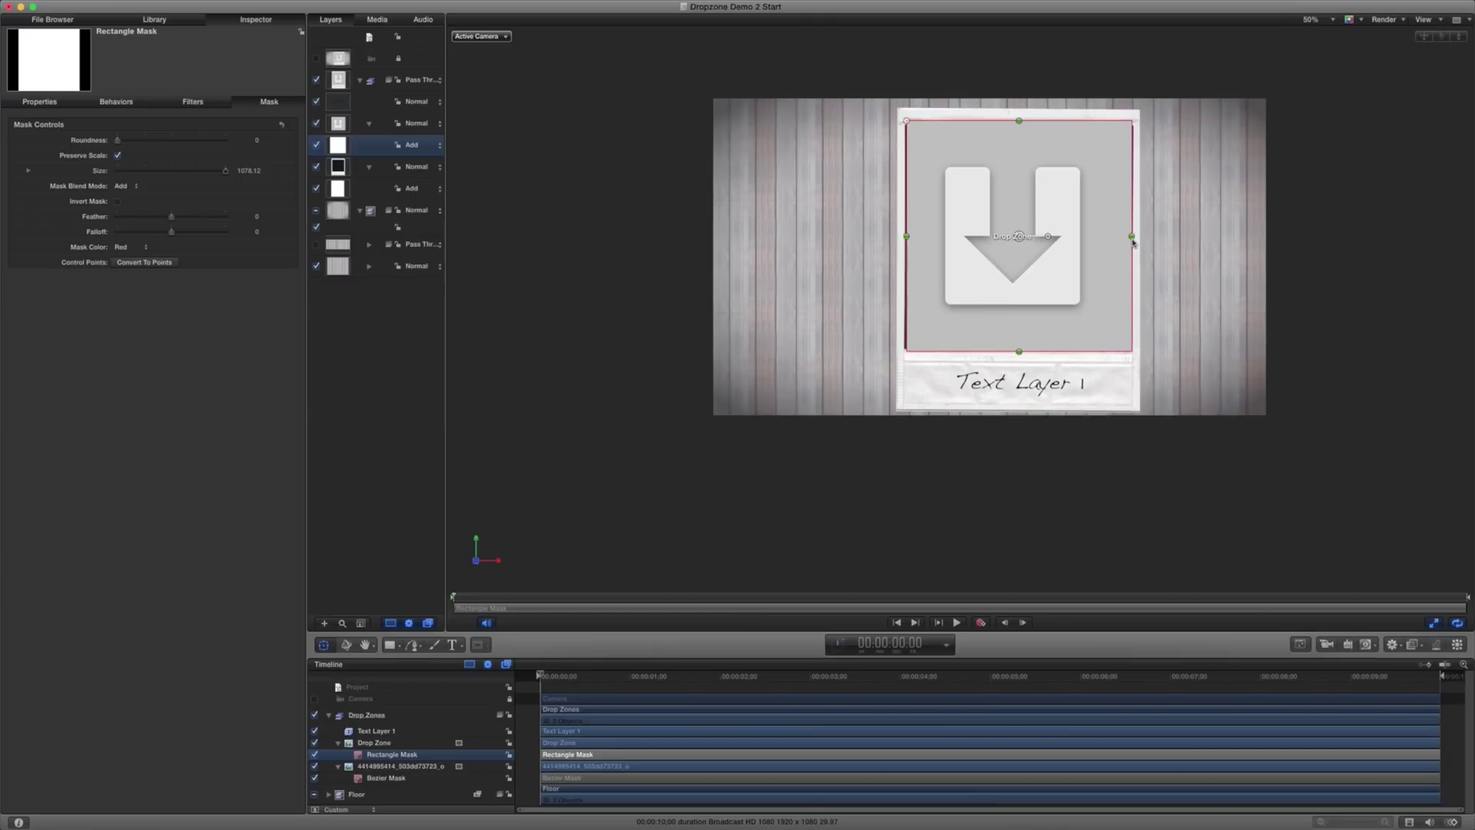
{"action": "left_click_drag", "start_coordinate": [1131, 242], "coordinate": [1133, 240]}
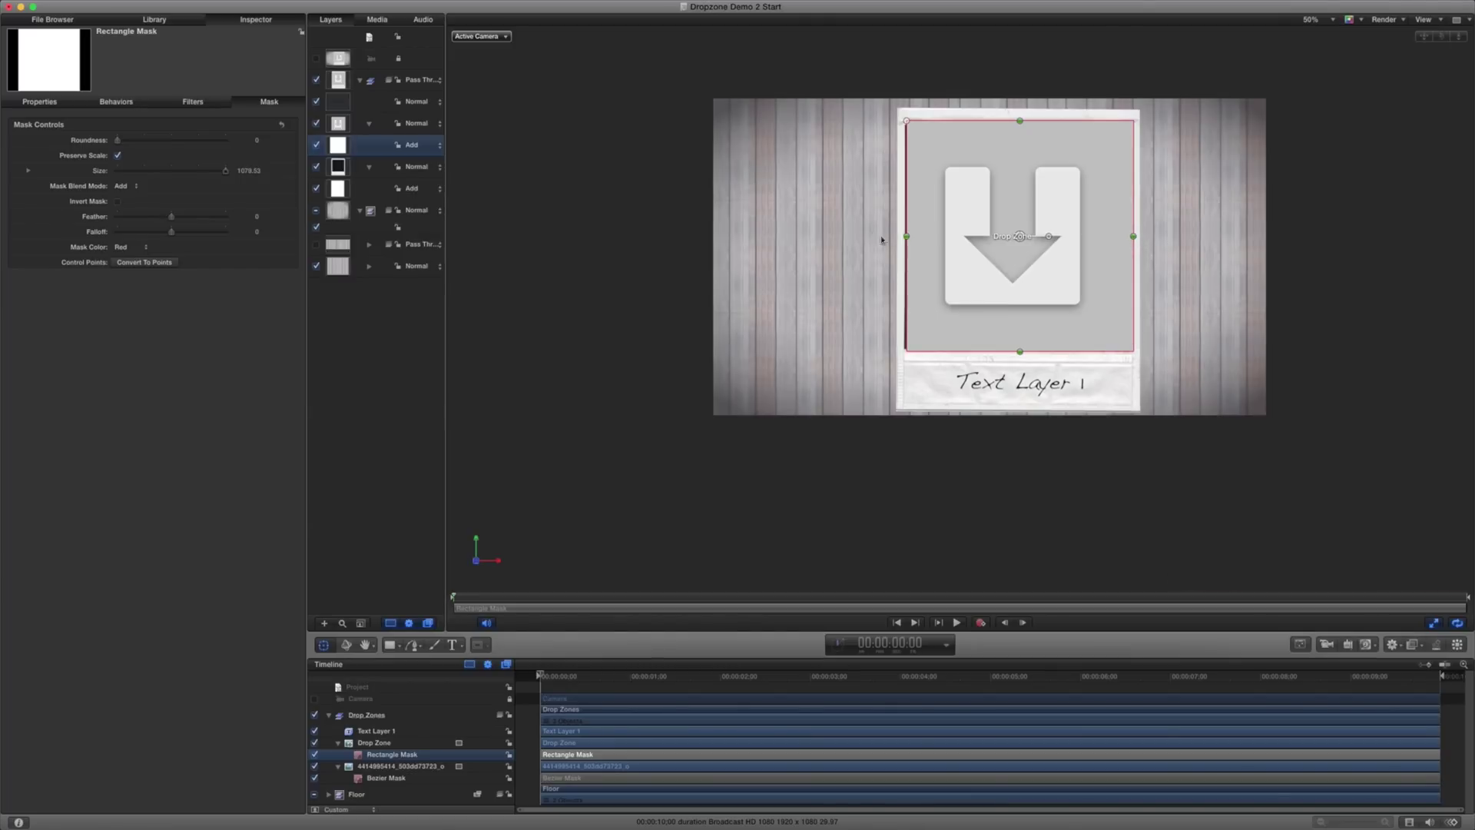
{"action": "left_click_drag", "start_coordinate": [906, 237], "coordinate": [904, 237]}
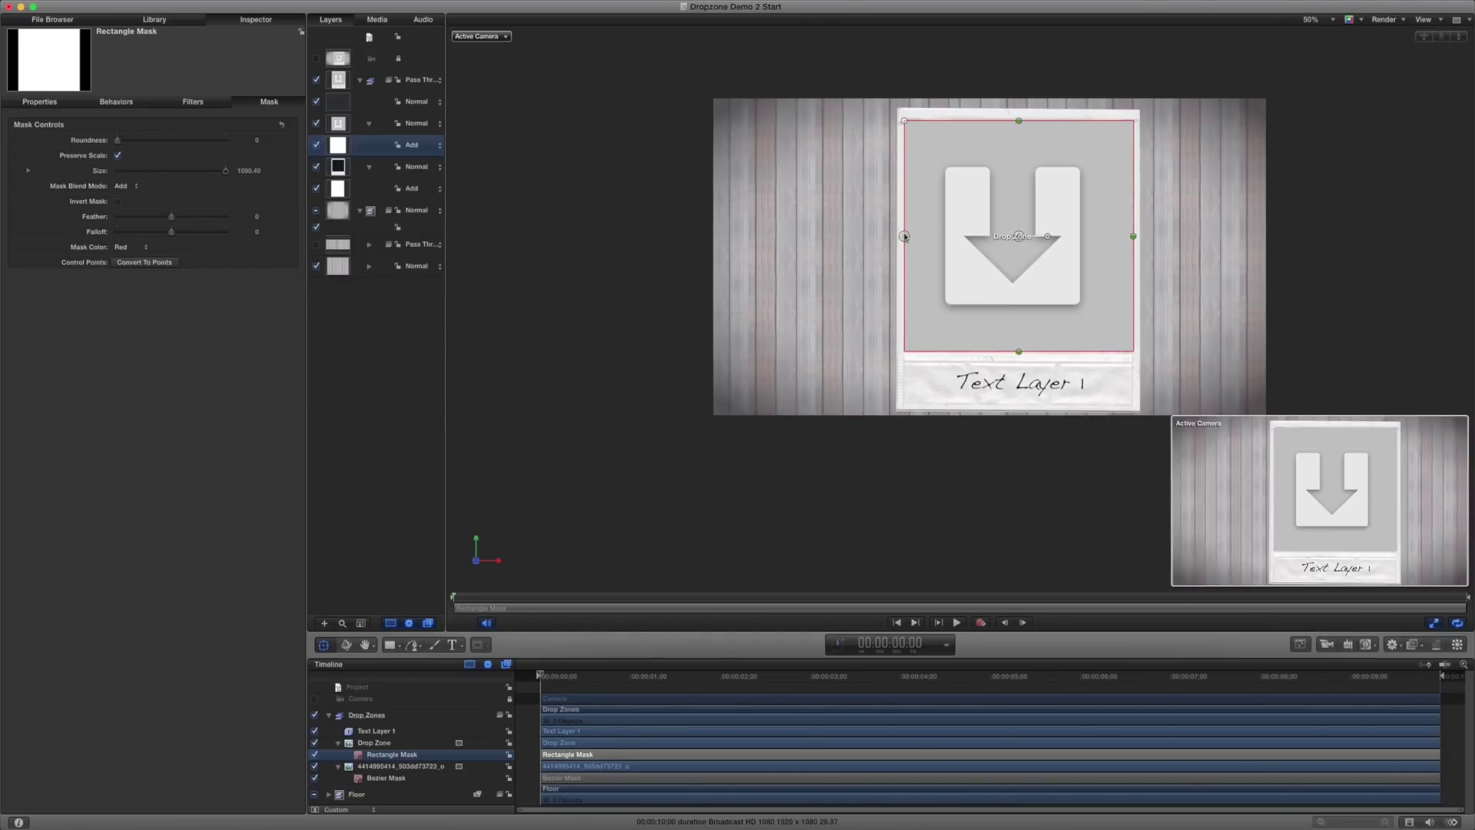
{"action": "left_click_drag", "start_coordinate": [1019, 354], "coordinate": [1018, 349]}
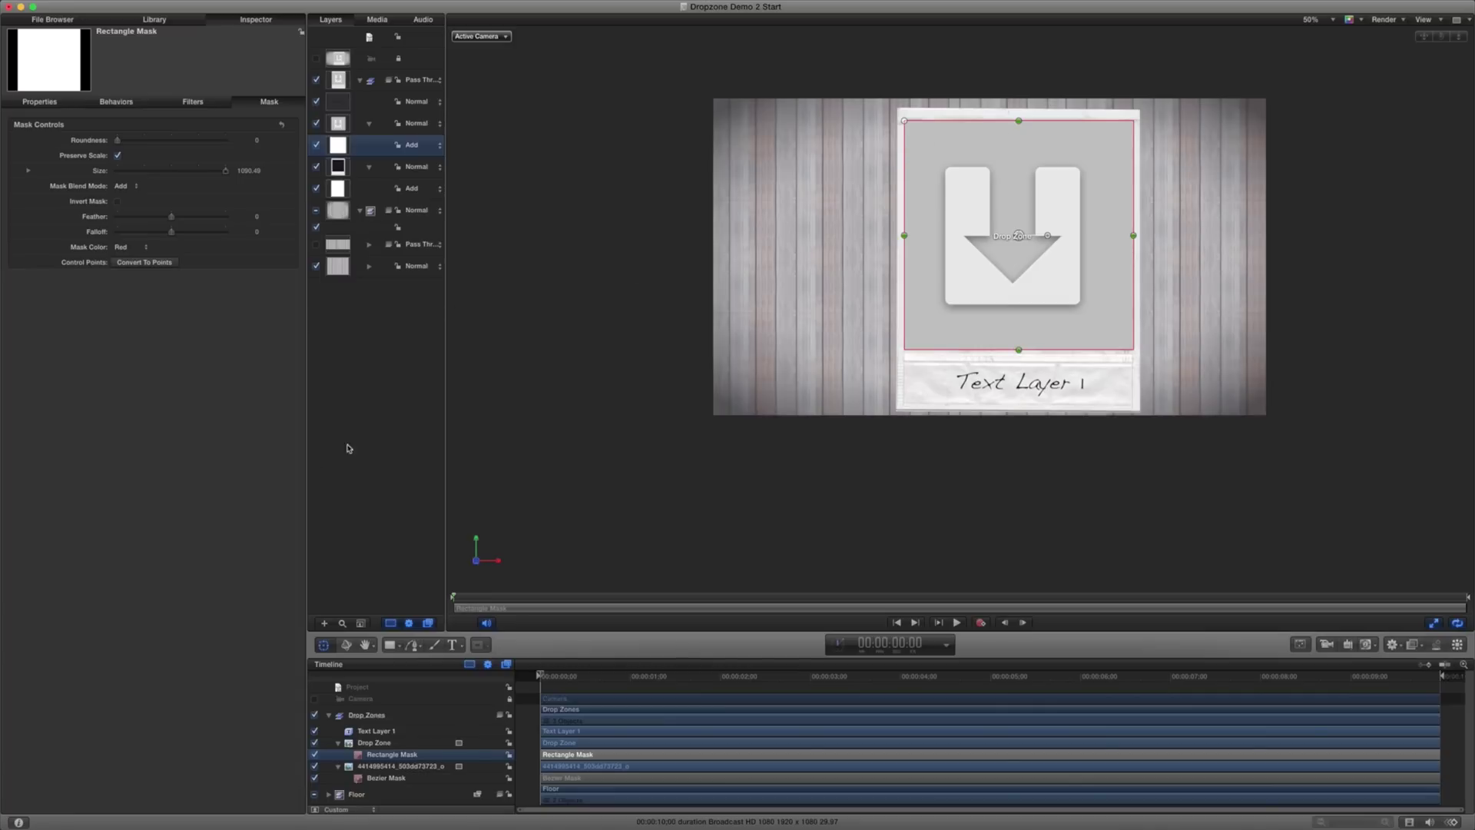
{"action": "left_click", "coordinate": [350, 368]}
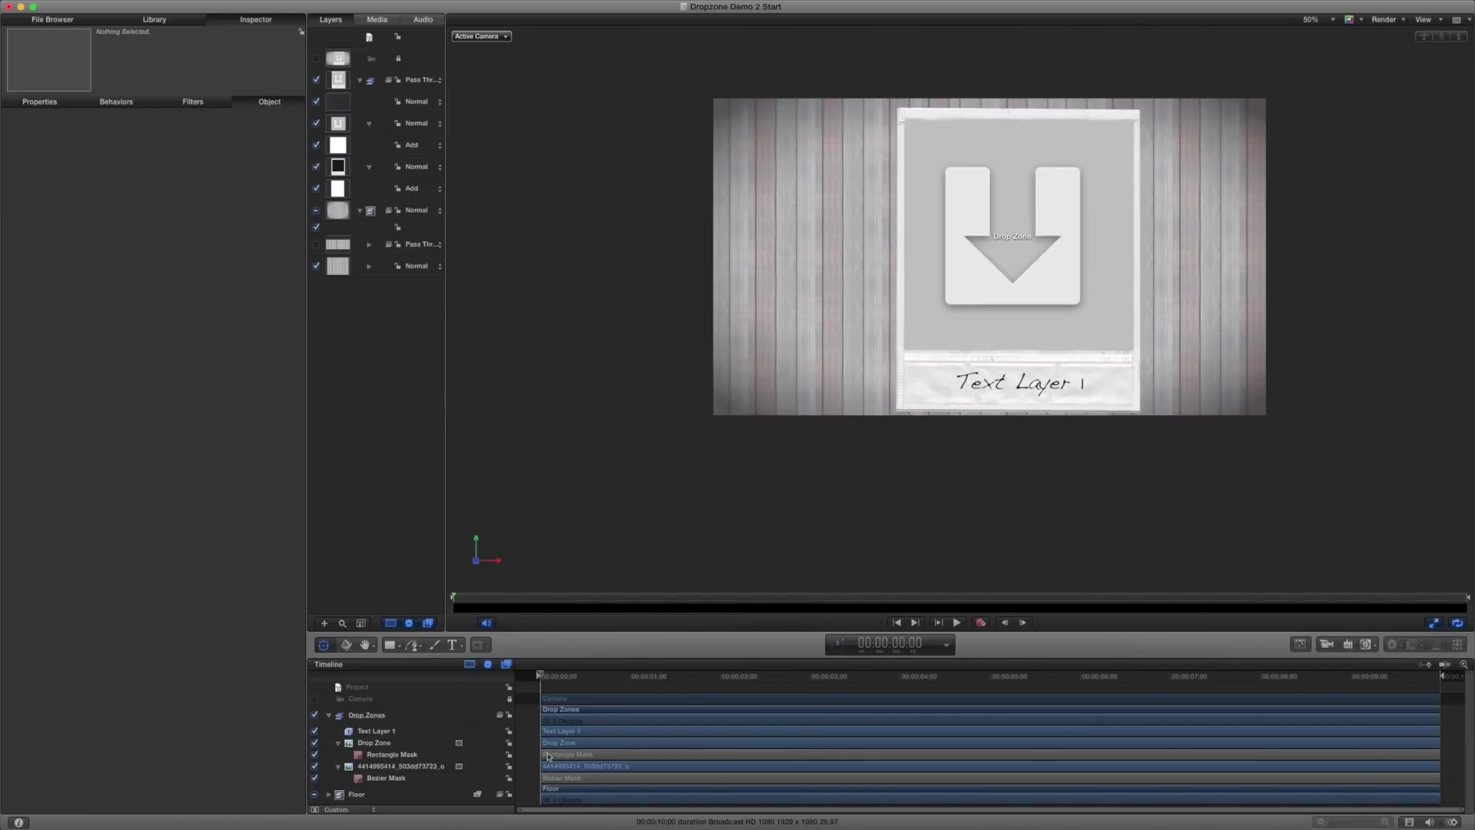
- Rename the Drop Zones group to 'Drop Zone1', collapse it and scrub the animation to preview
{"action": "left_click", "coordinate": [382, 717]}
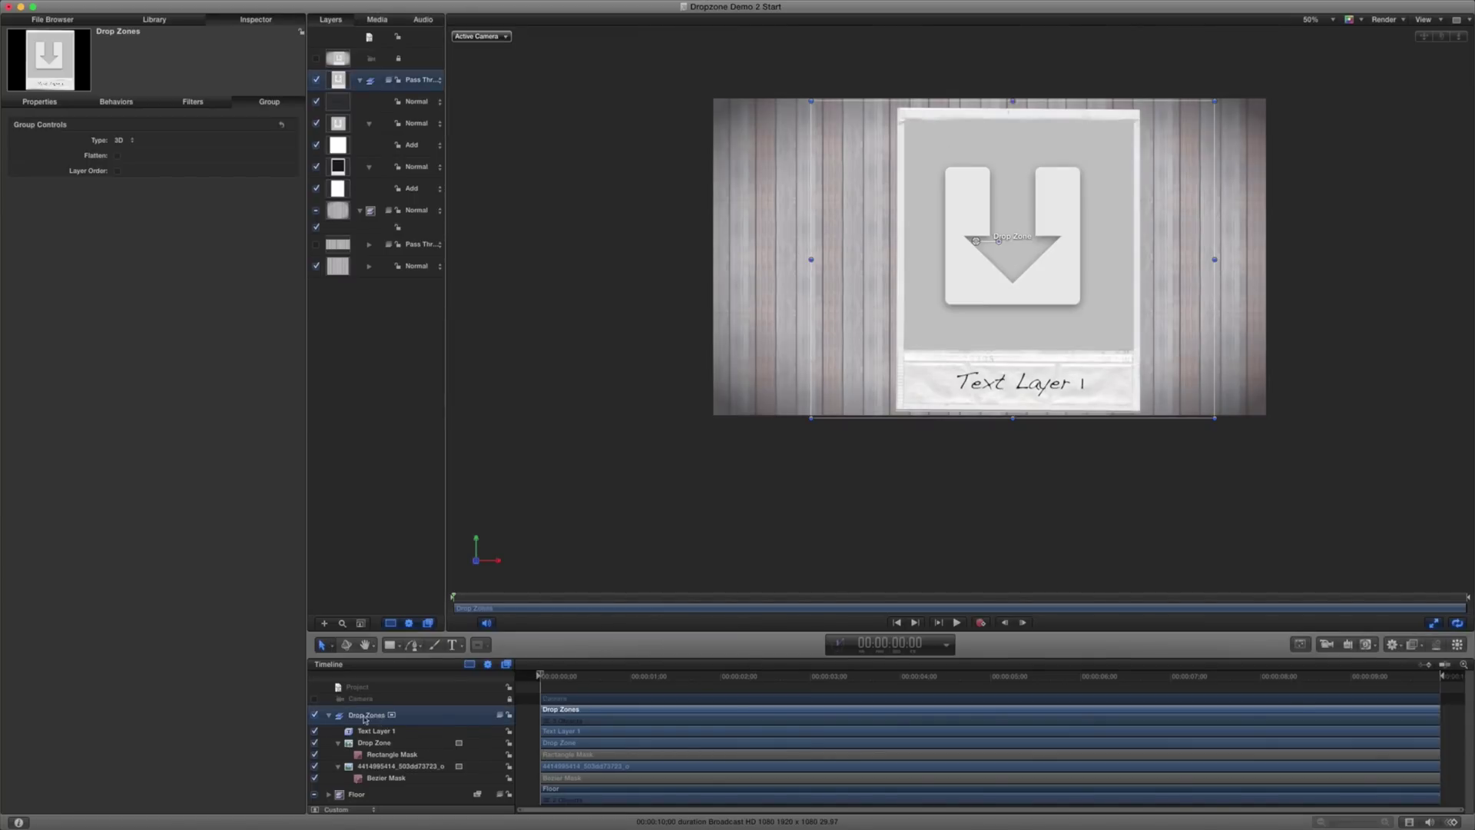
{"action": "double_click", "coordinate": [370, 717]}
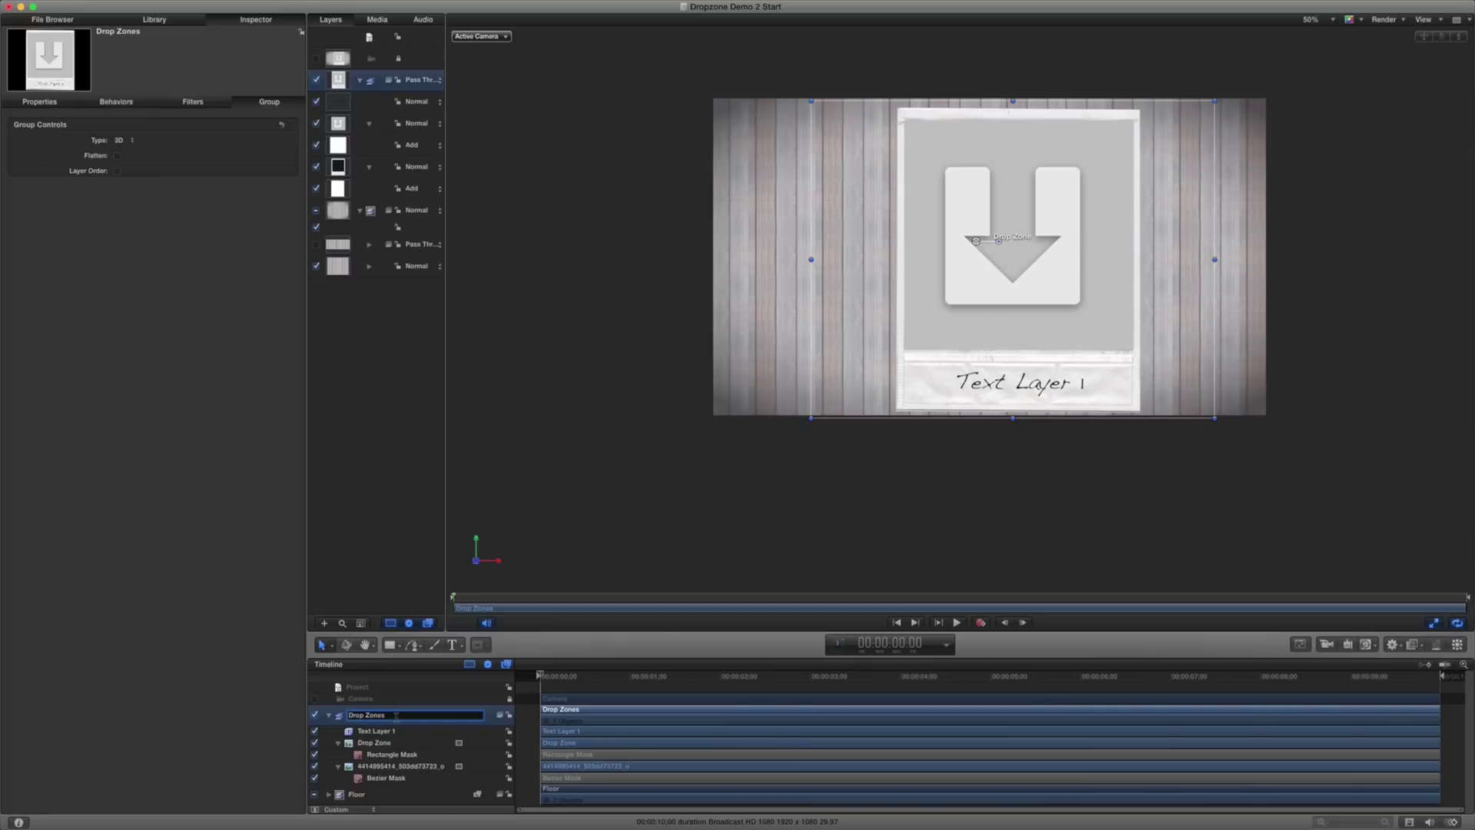
{"action": "type", "text": "Drop Zone1"}
{"action": "key", "text": "Return"}
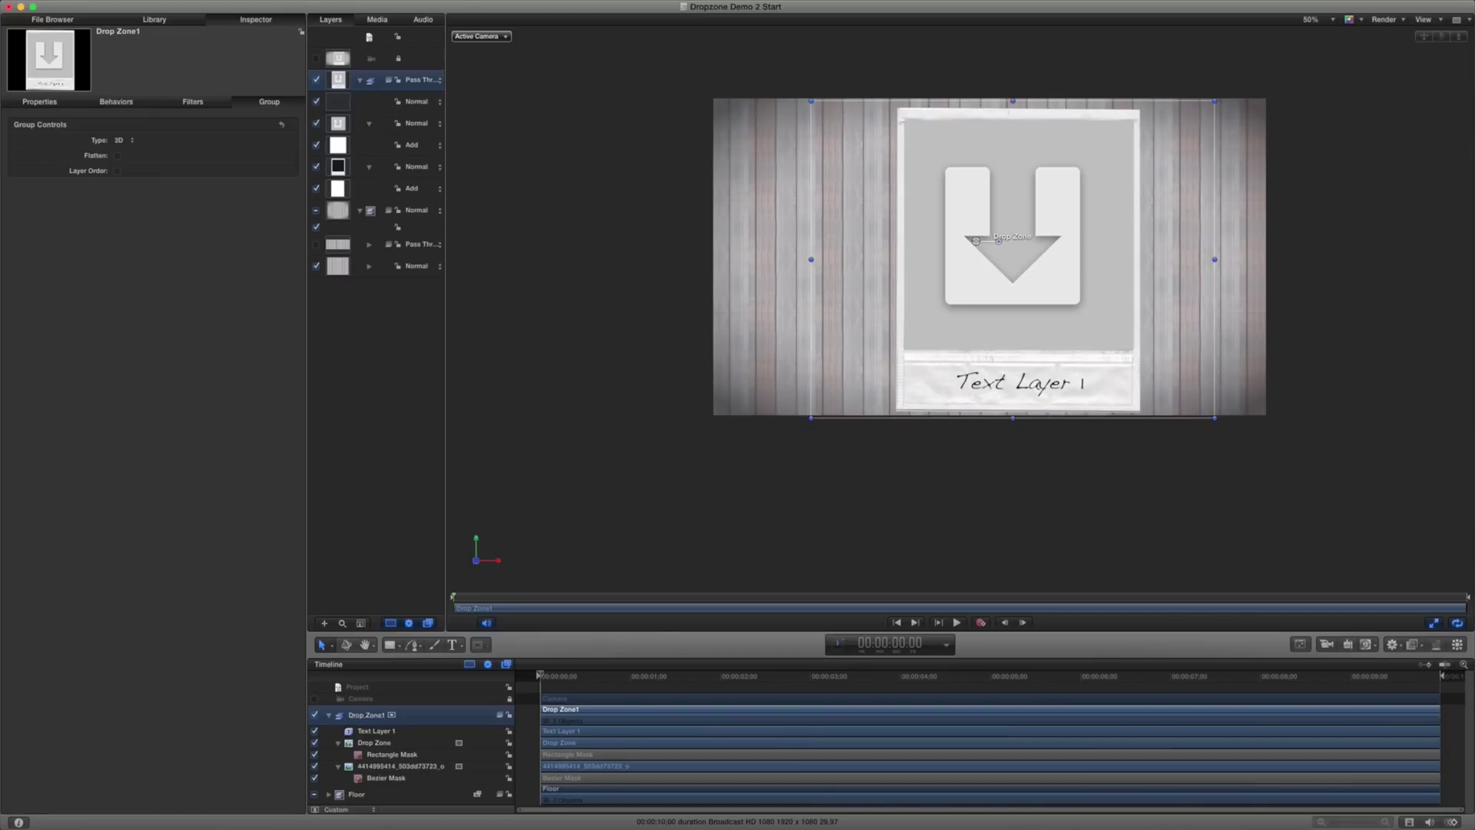
{"action": "left_click", "coordinate": [331, 715]}
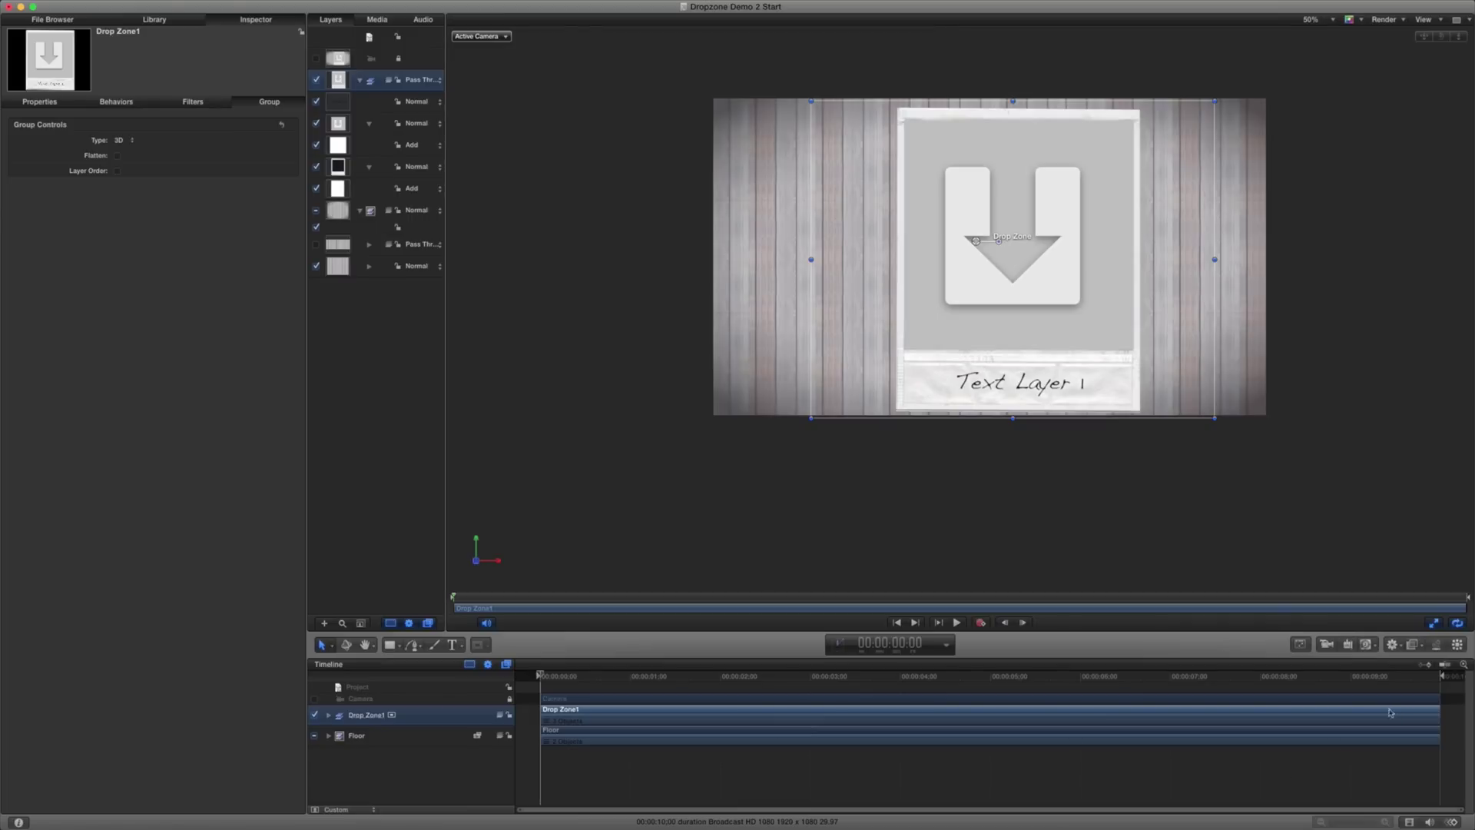
{"action": "left_click_drag", "start_coordinate": [541, 676], "coordinate": [1410, 676]}
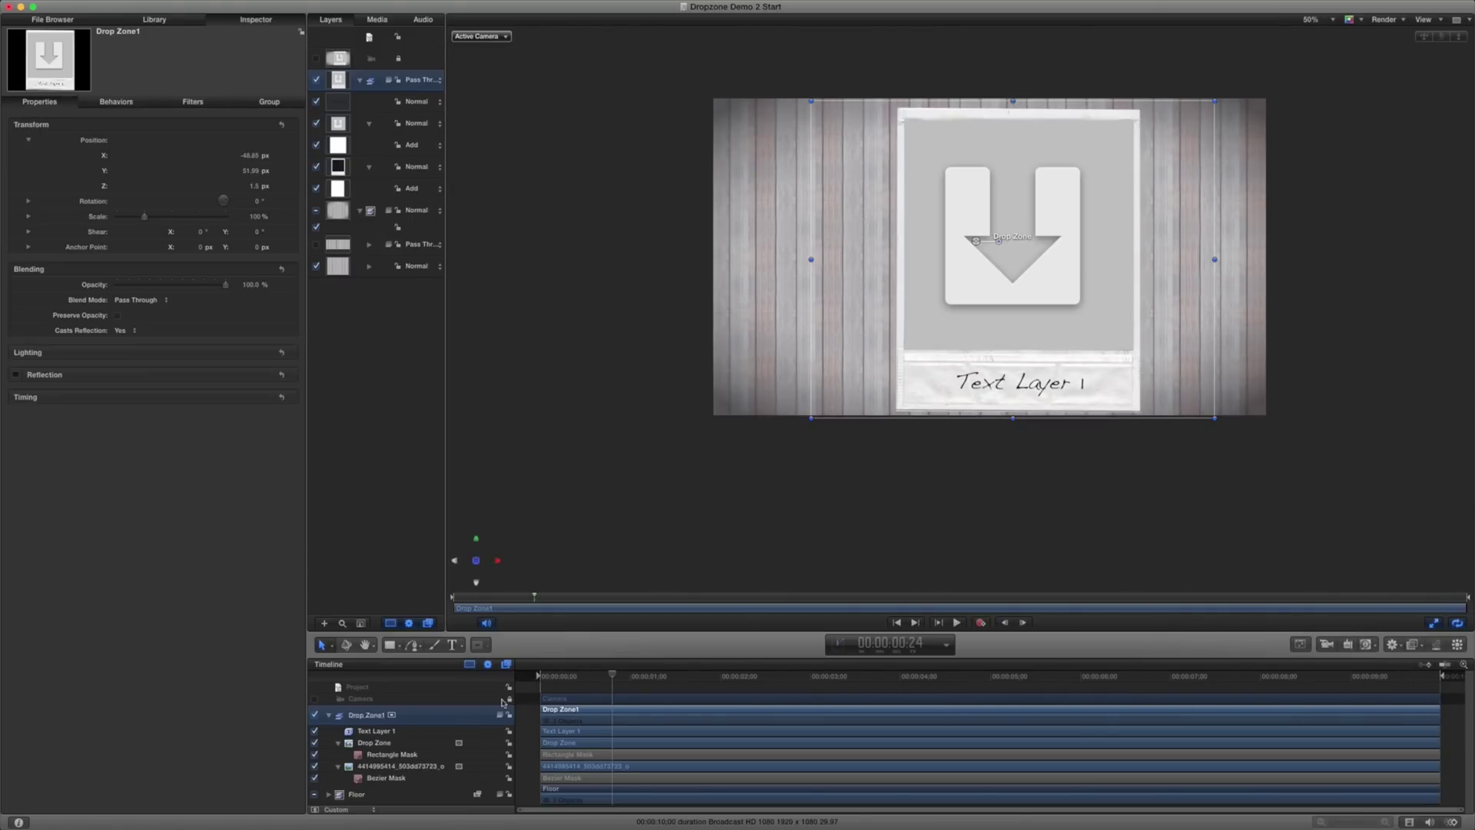
- Draw a closed four-point Bezier wedge over the right side of the photo window
{"action": "left_click", "coordinate": [415, 650]}
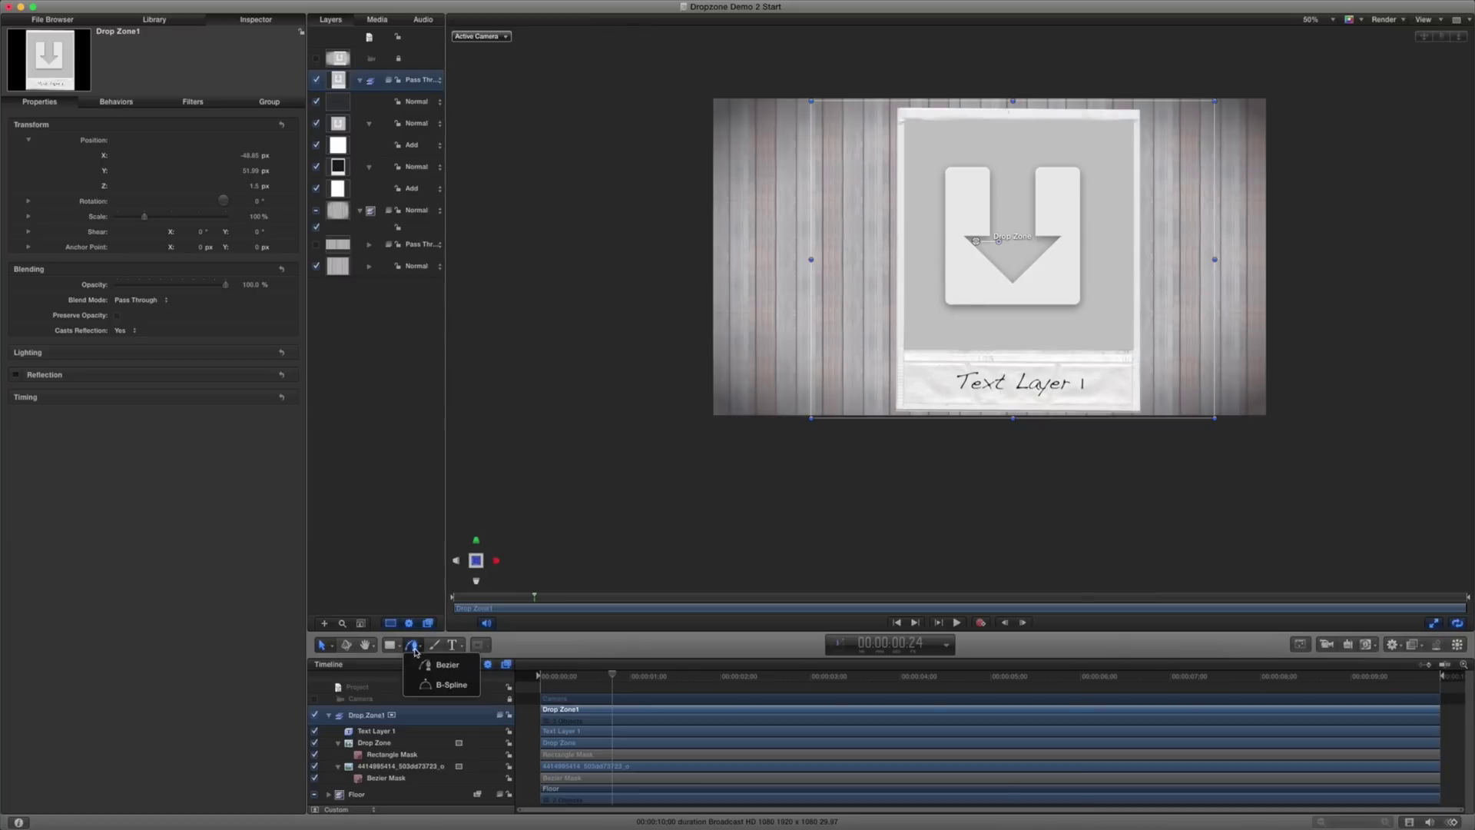
{"action": "left_click", "coordinate": [434, 662]}
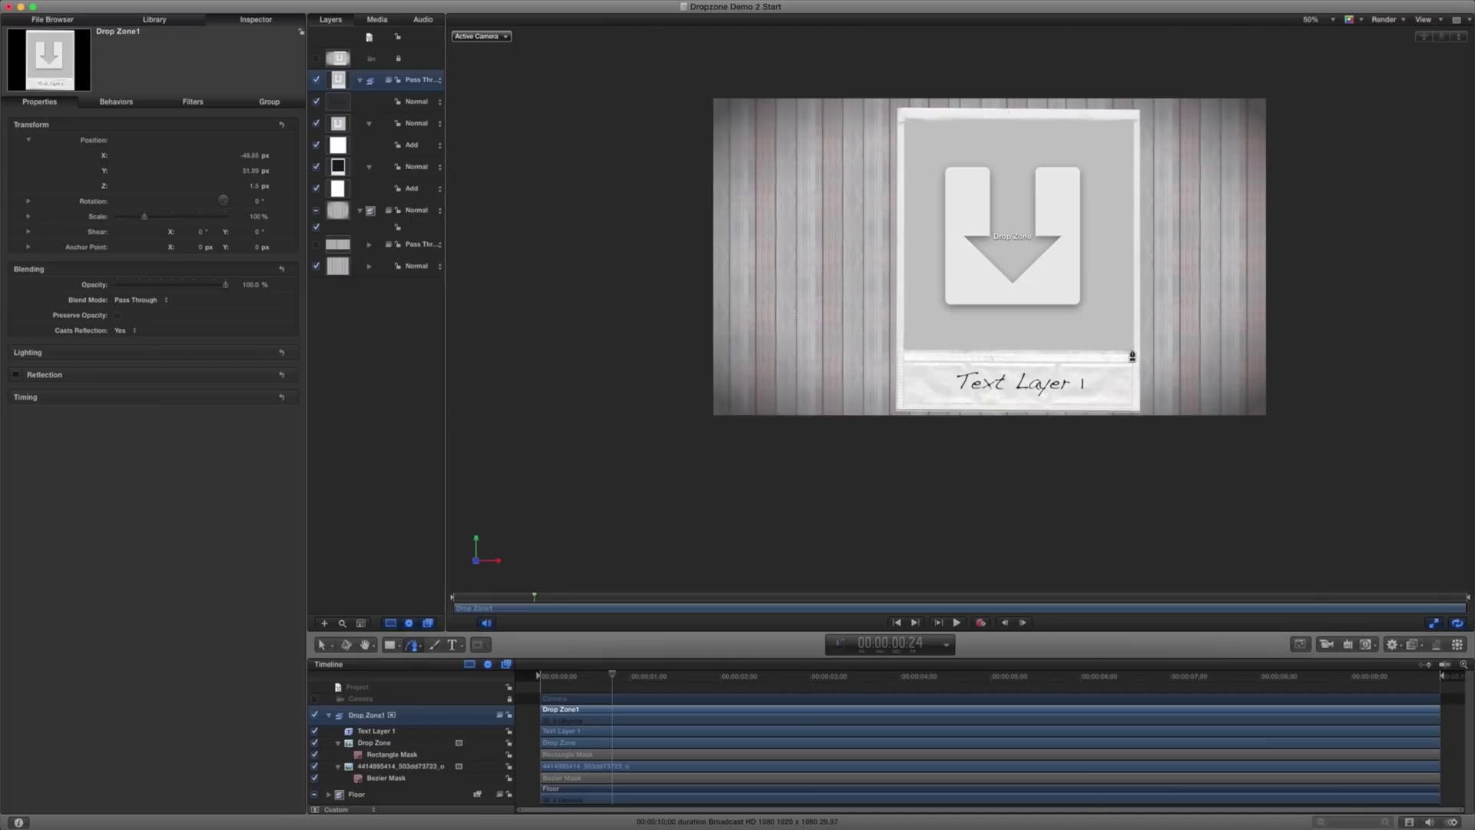
{"action": "left_click", "coordinate": [1132, 350]}
{"action": "left_click", "coordinate": [1031, 348]}
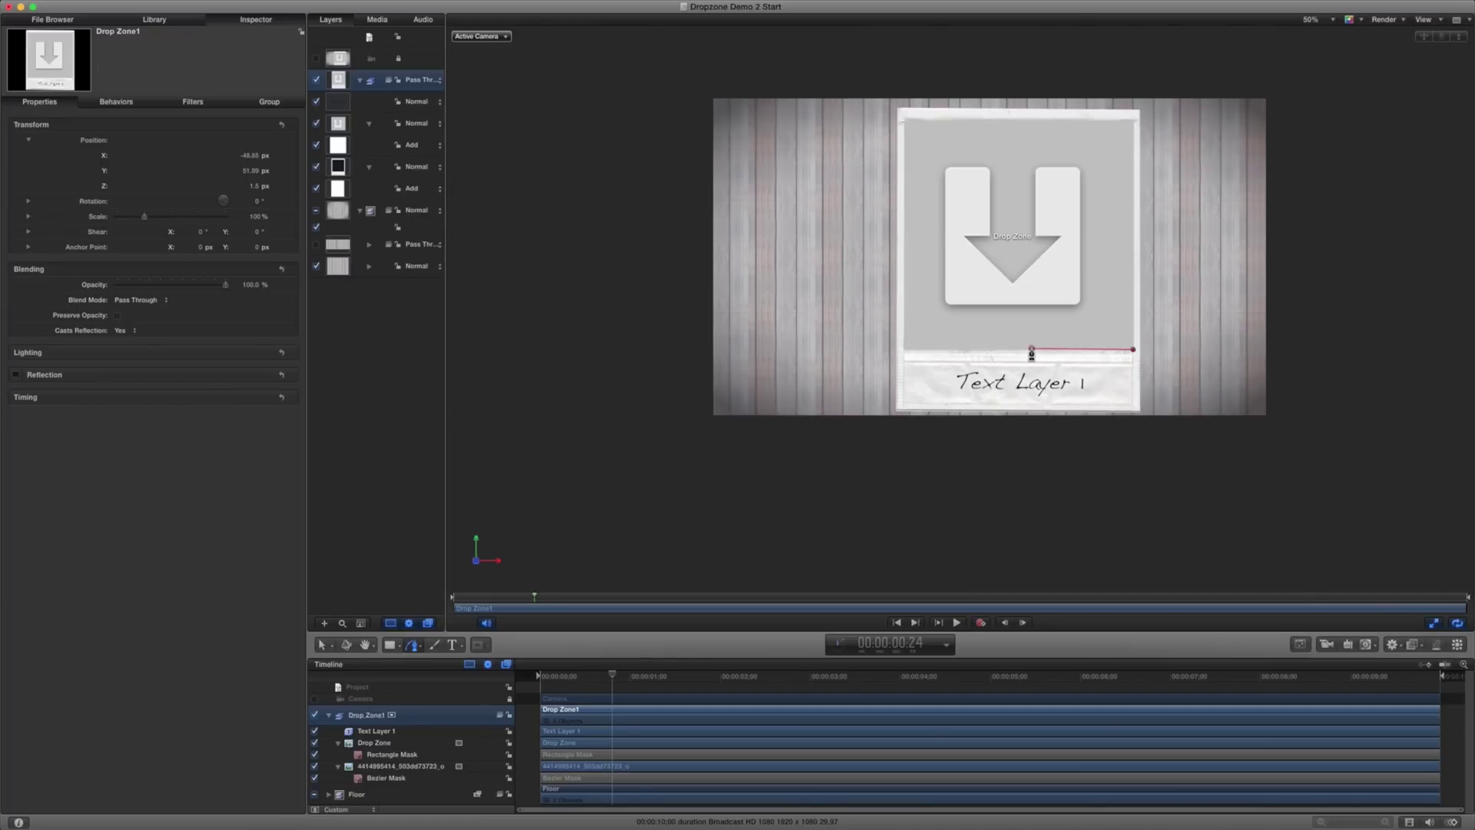
{"action": "left_click", "coordinate": [1074, 121]}
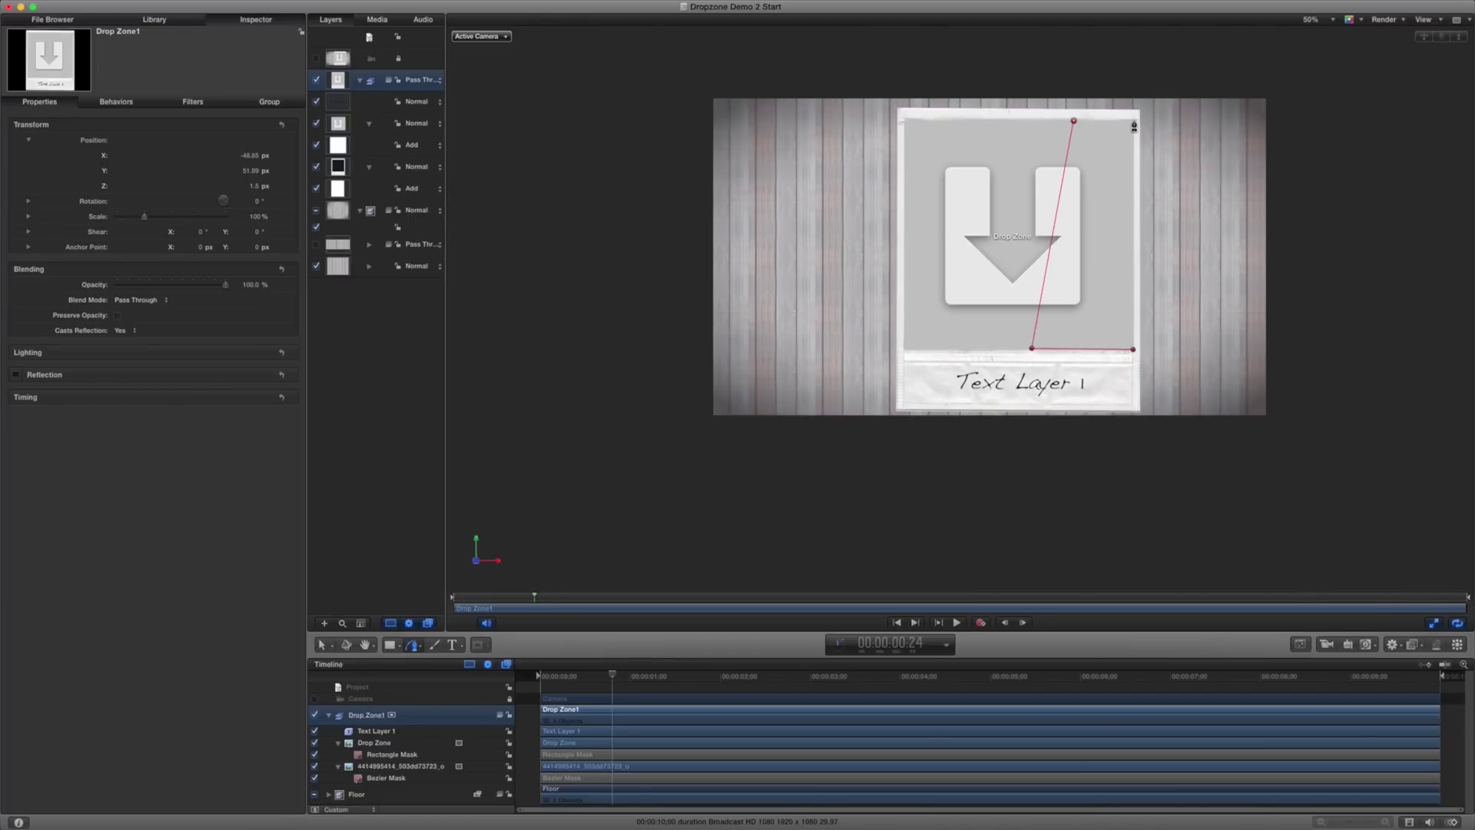
{"action": "left_click", "coordinate": [1133, 120]}
{"action": "left_click", "coordinate": [1133, 350]}
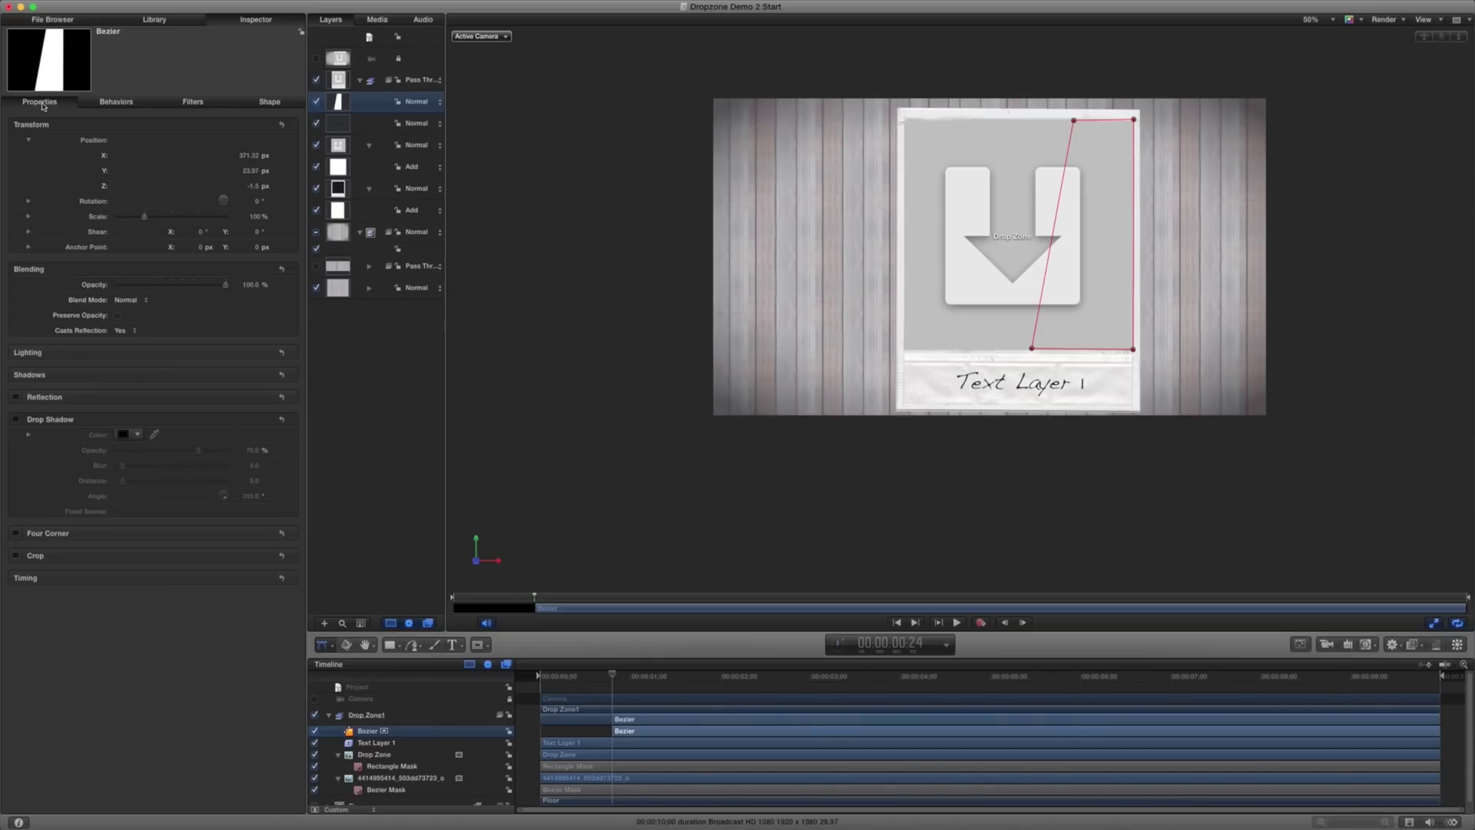
- Set the shape's Z position to 0 and fade its opacity to about 10%
{"action": "left_click", "coordinate": [257, 189]}
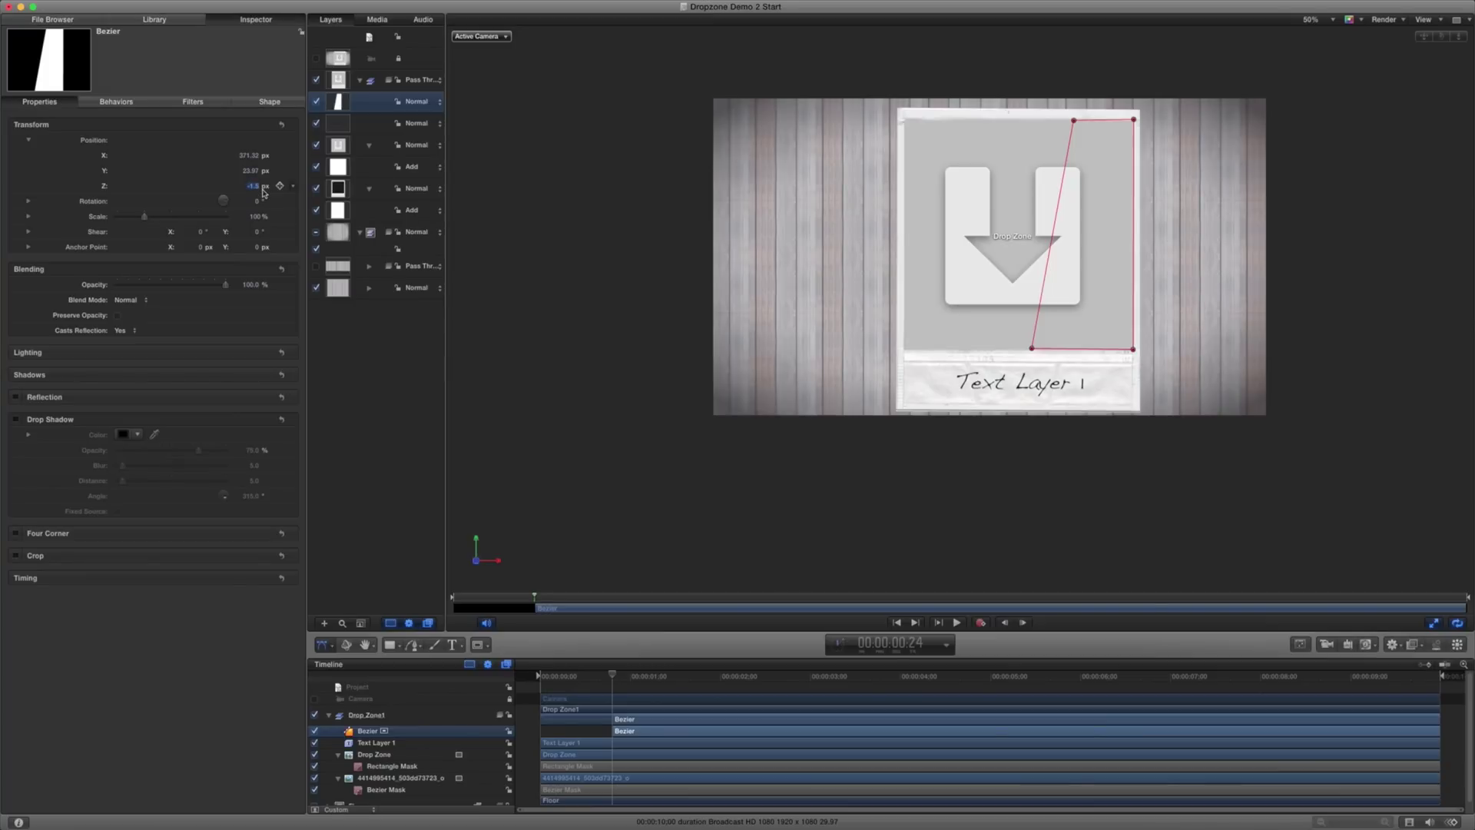
{"action": "type", "text": "0"}
{"action": "key", "text": "Return"}
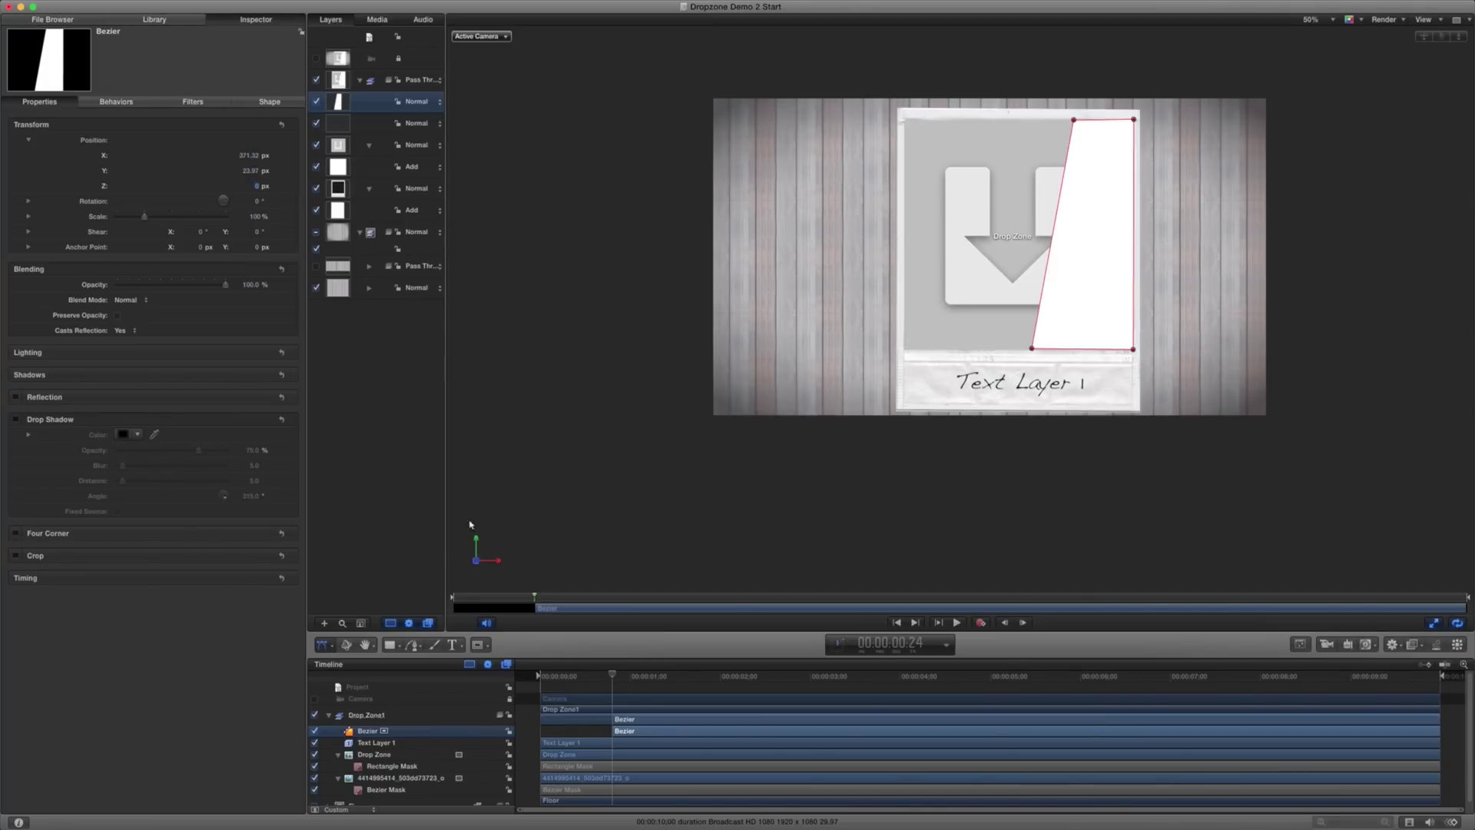
{"action": "left_click", "coordinate": [391, 778]}
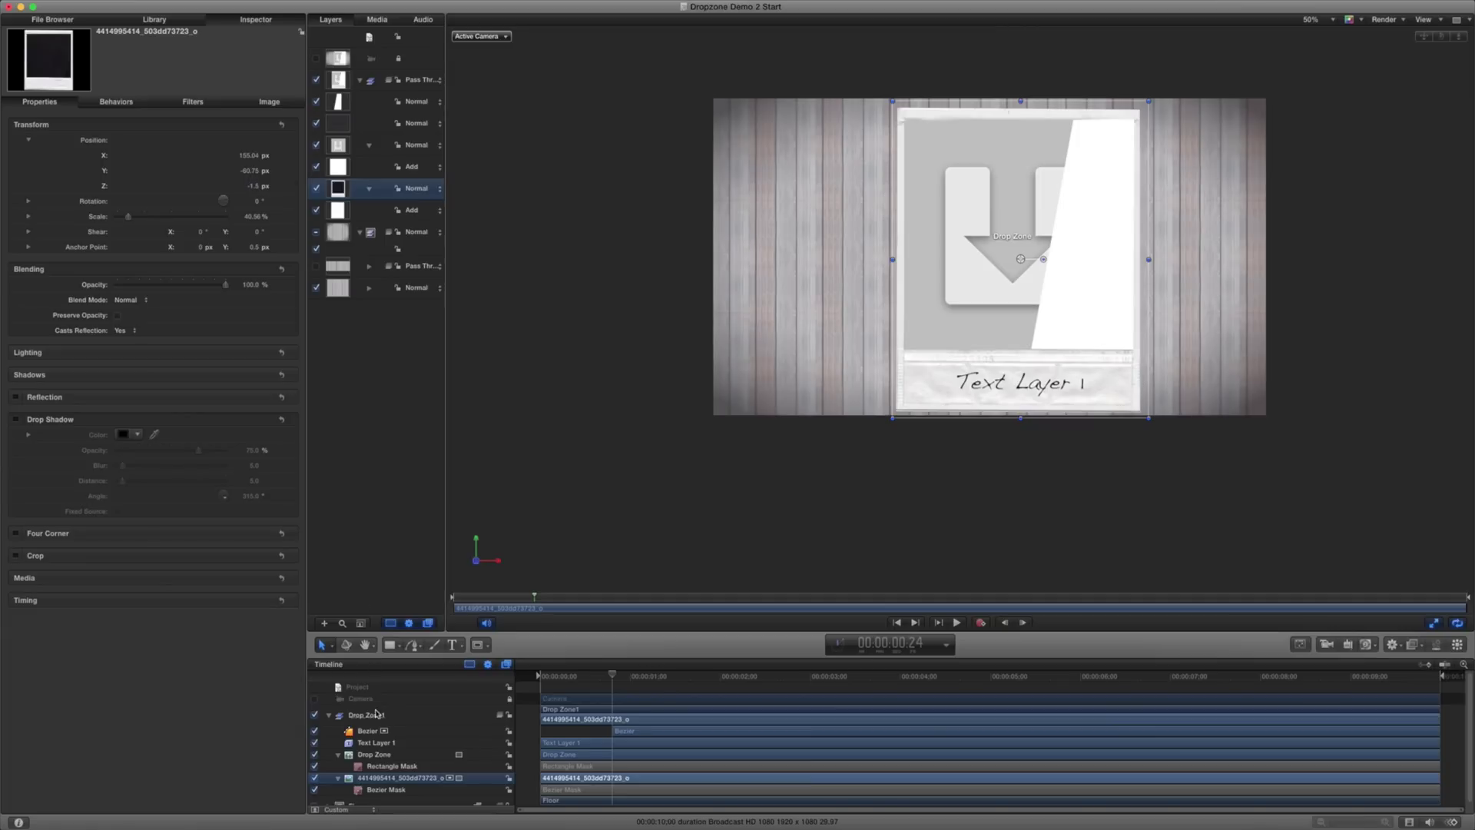
{"action": "left_click", "coordinate": [366, 733]}
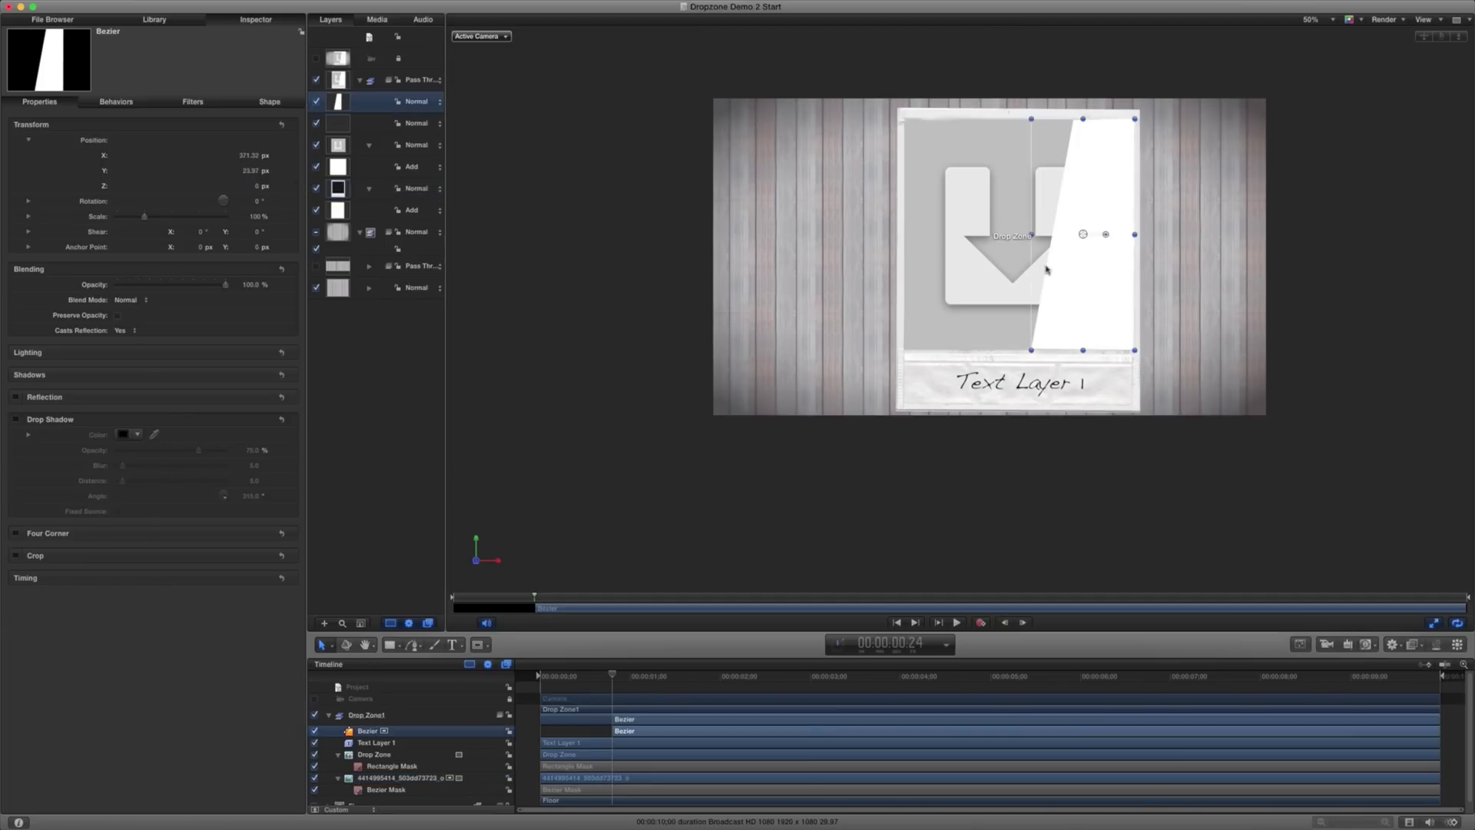
{"action": "left_click_drag", "start_coordinate": [225, 285], "coordinate": [123, 285]}
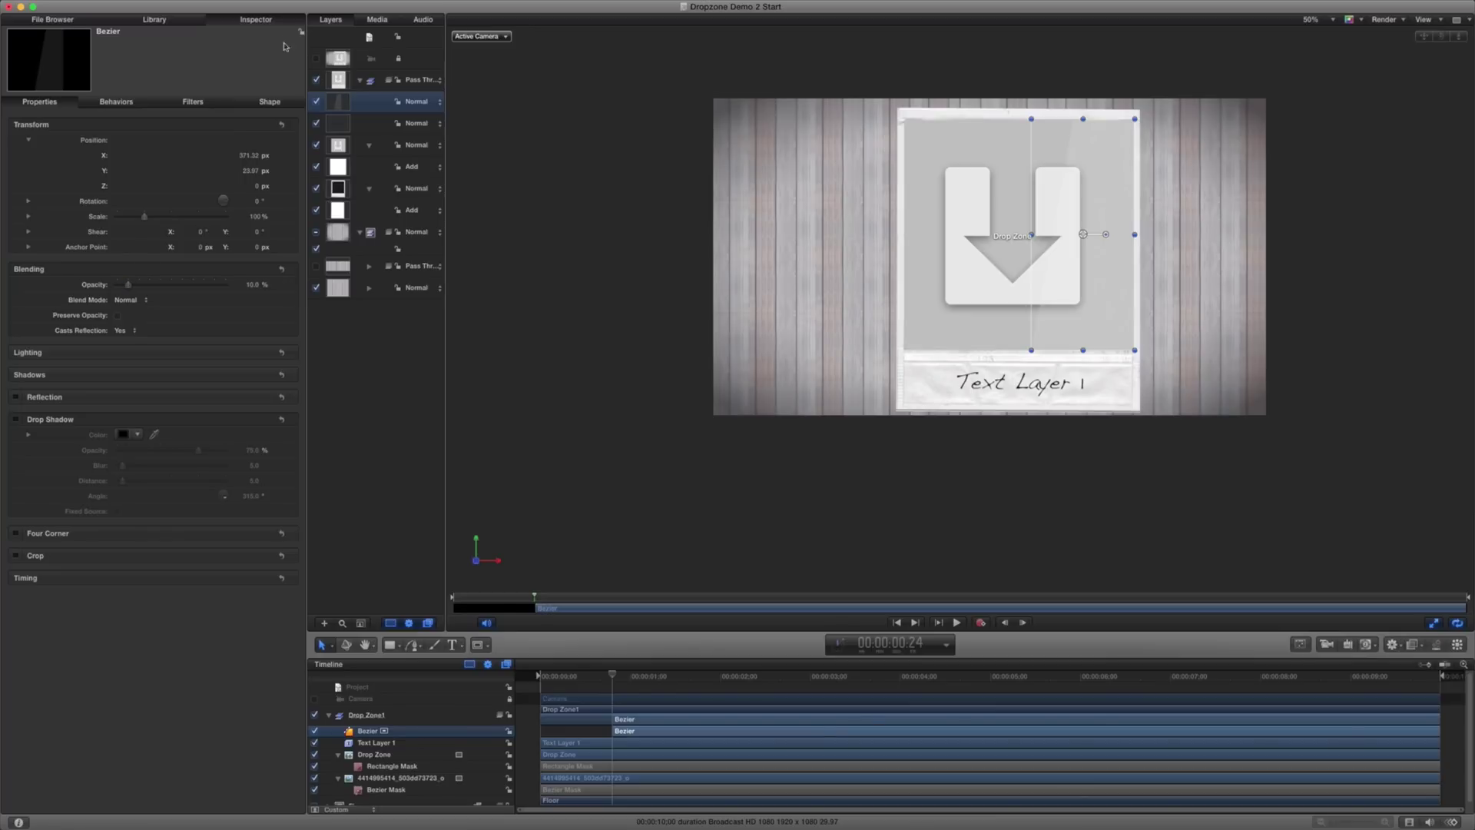
- Feather the glare shape's edges to 71, briefly hiding the drop zone to check it
{"action": "left_click", "coordinate": [269, 102]}
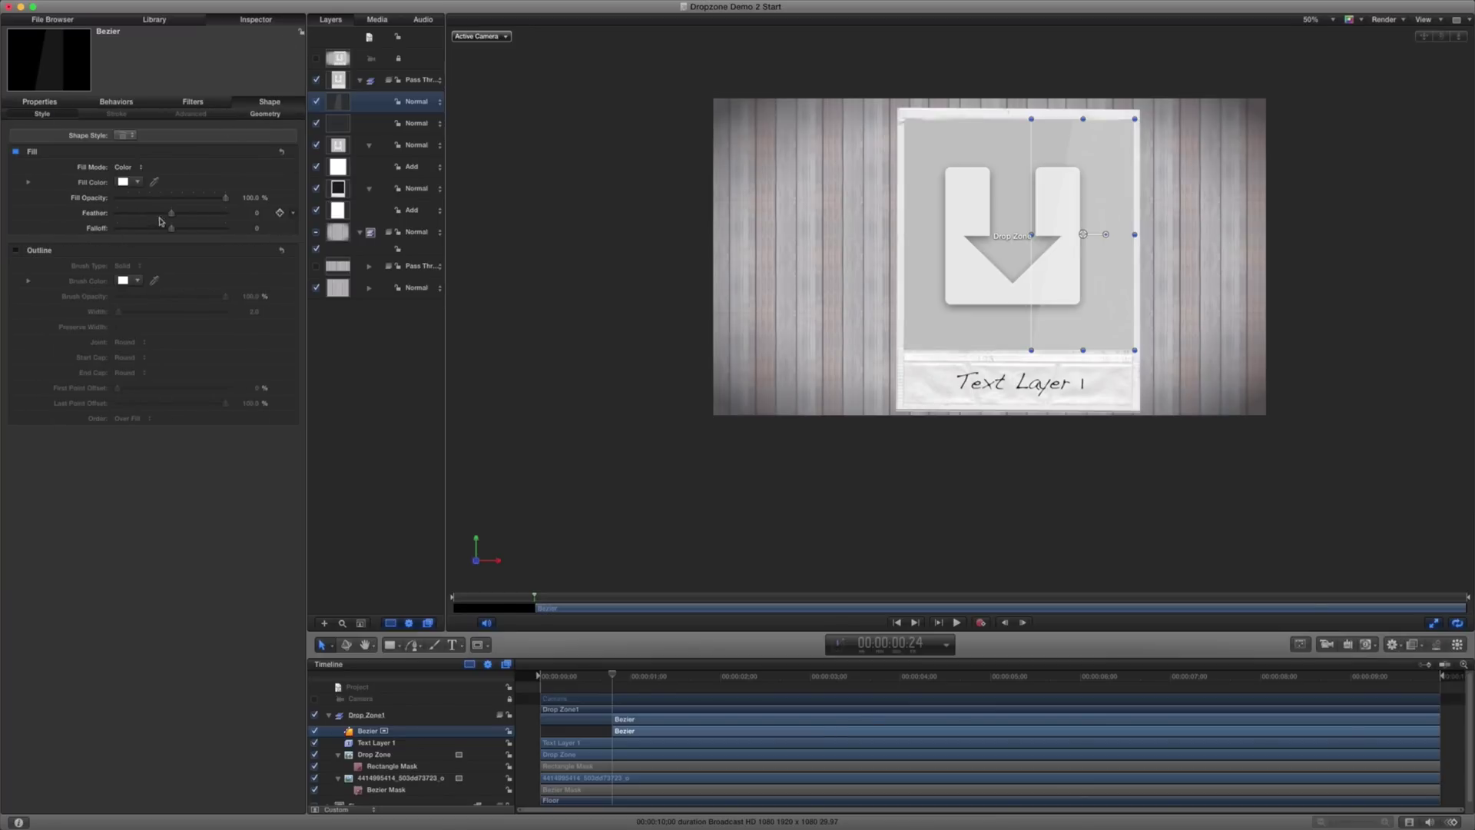
{"action": "left_click_drag", "start_coordinate": [172, 214], "coordinate": [212, 218]}
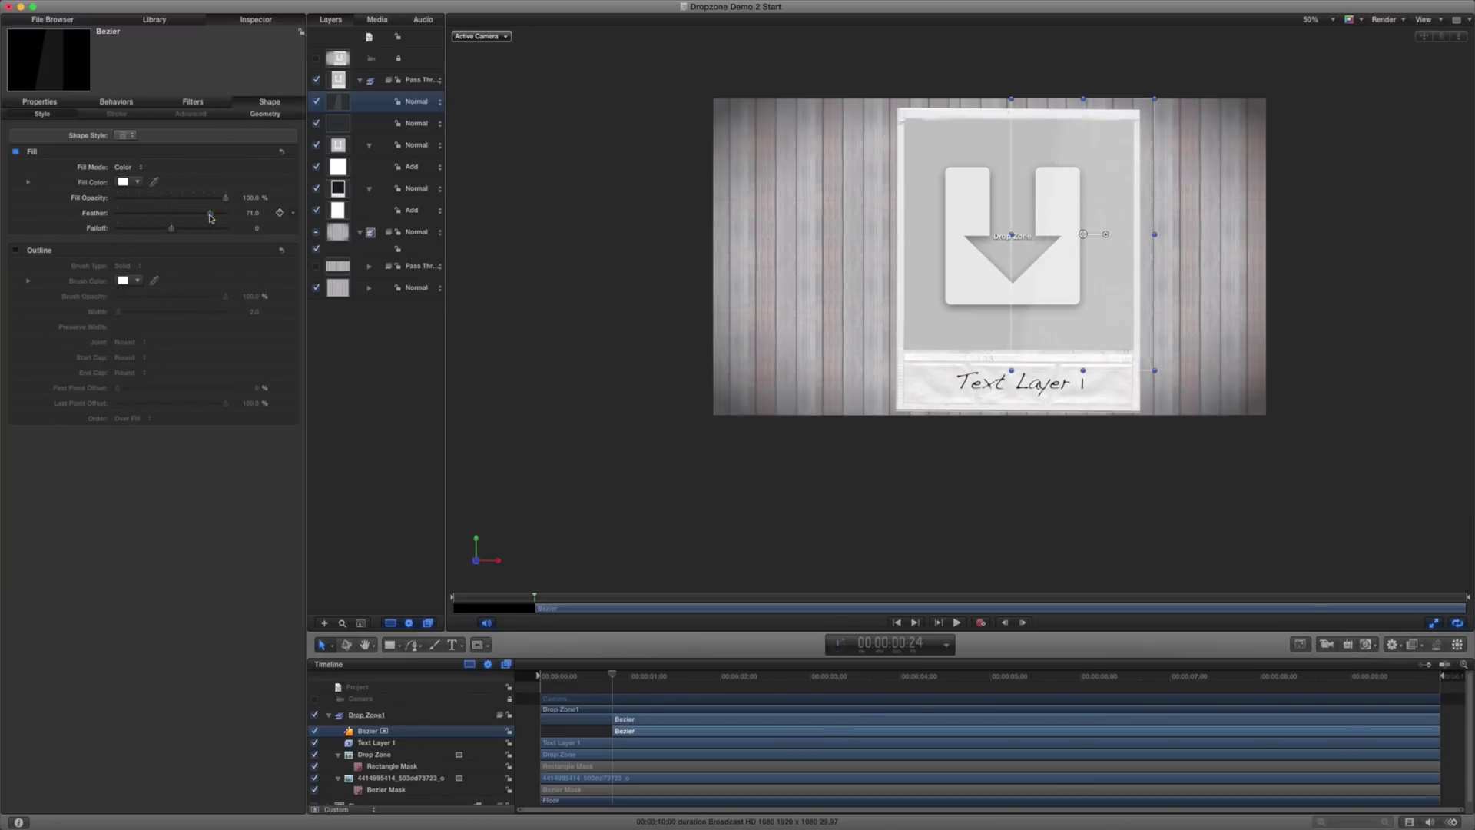
{"action": "left_click", "coordinate": [314, 757]}
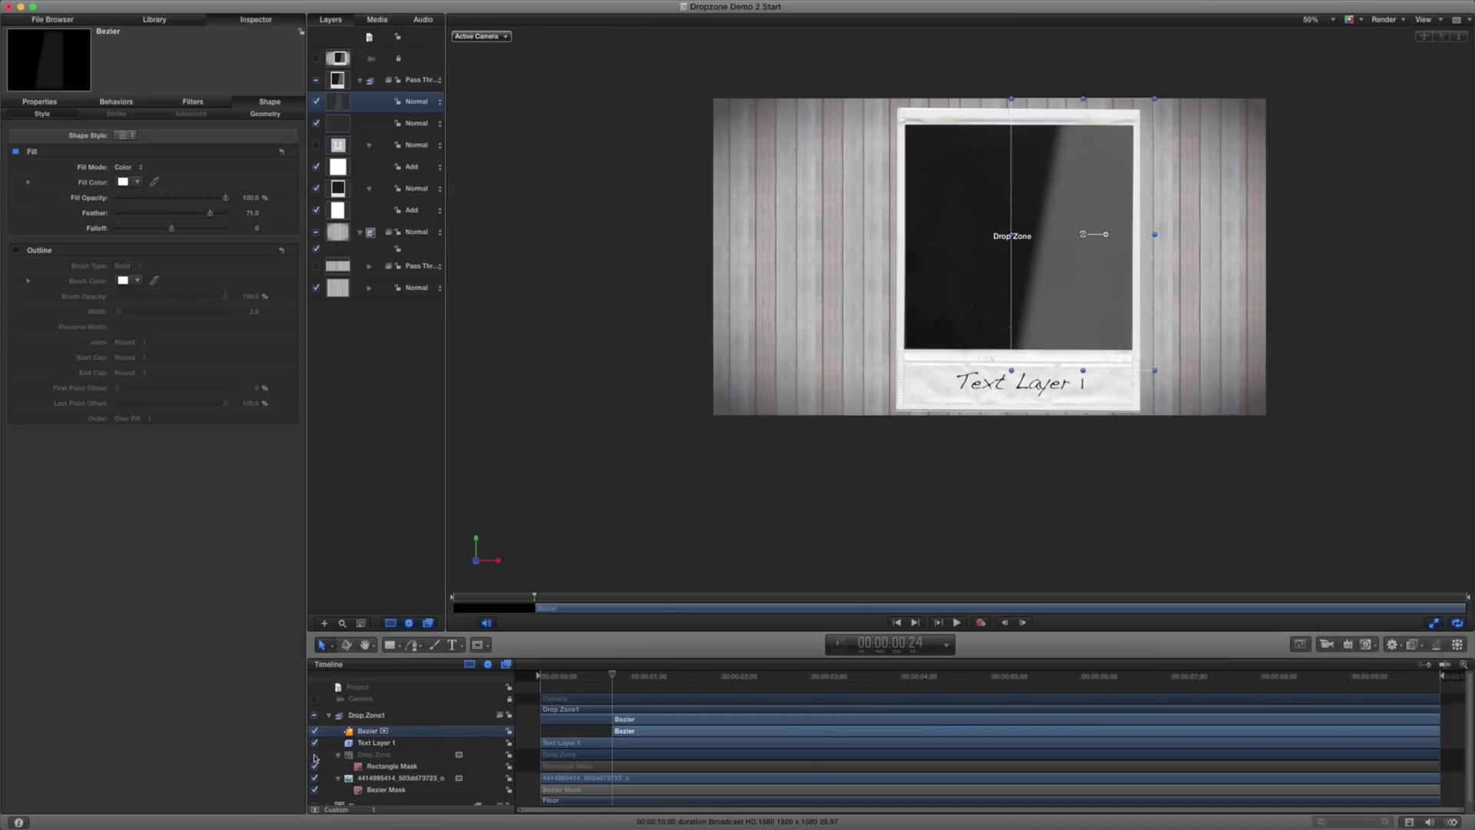
{"action": "left_click", "coordinate": [314, 756]}
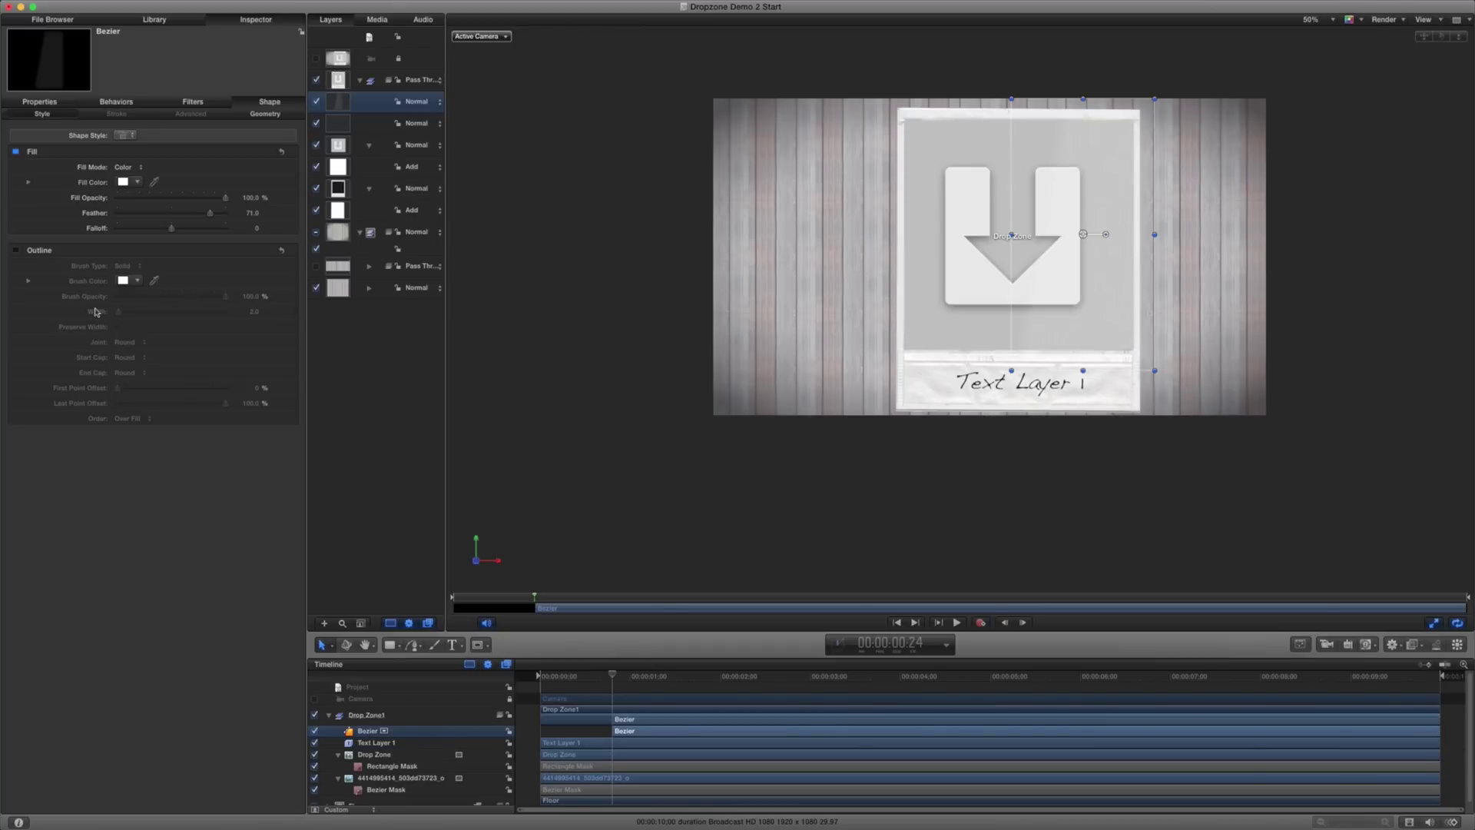
- Lower the glare's opacity to 8% and move its clip to the start of the timeline
{"action": "left_click", "coordinate": [58, 103]}
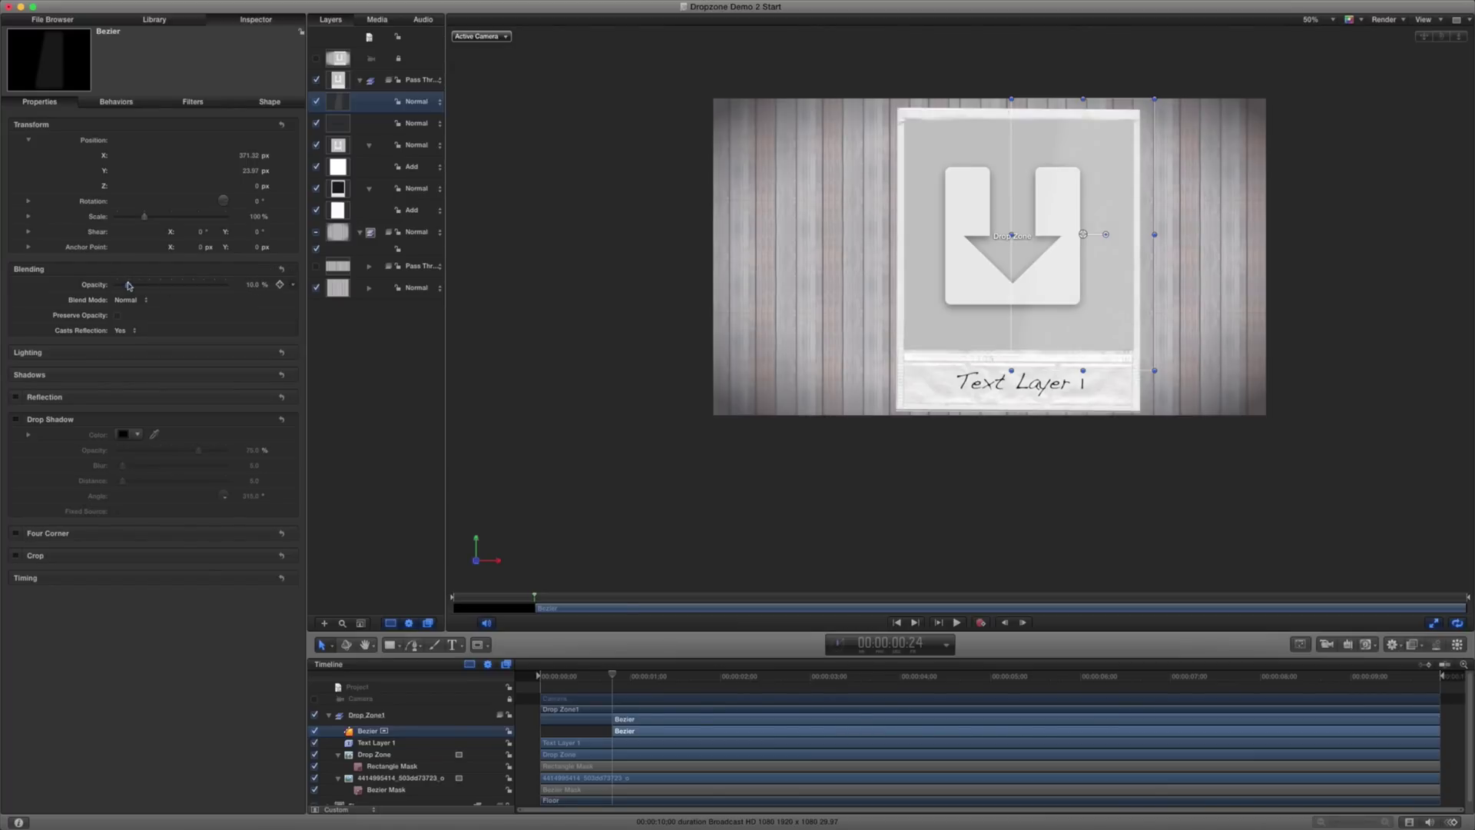
{"action": "left_click_drag", "start_coordinate": [128, 285], "coordinate": [125, 285]}
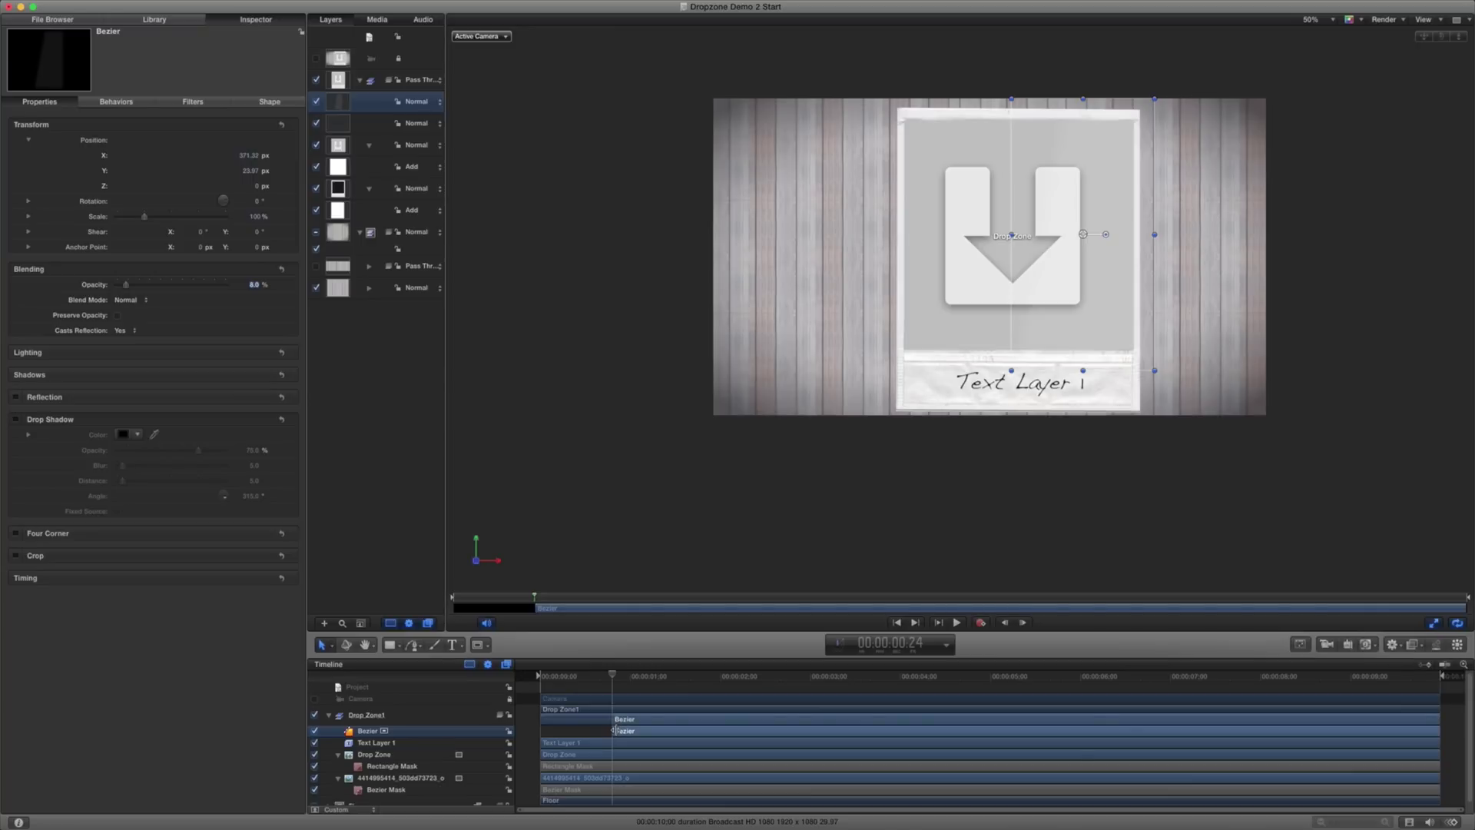
{"action": "left_click_drag", "start_coordinate": [615, 730], "coordinate": [543, 730]}
{"action": "left_click_drag", "start_coordinate": [612, 676], "coordinate": [549, 685]}
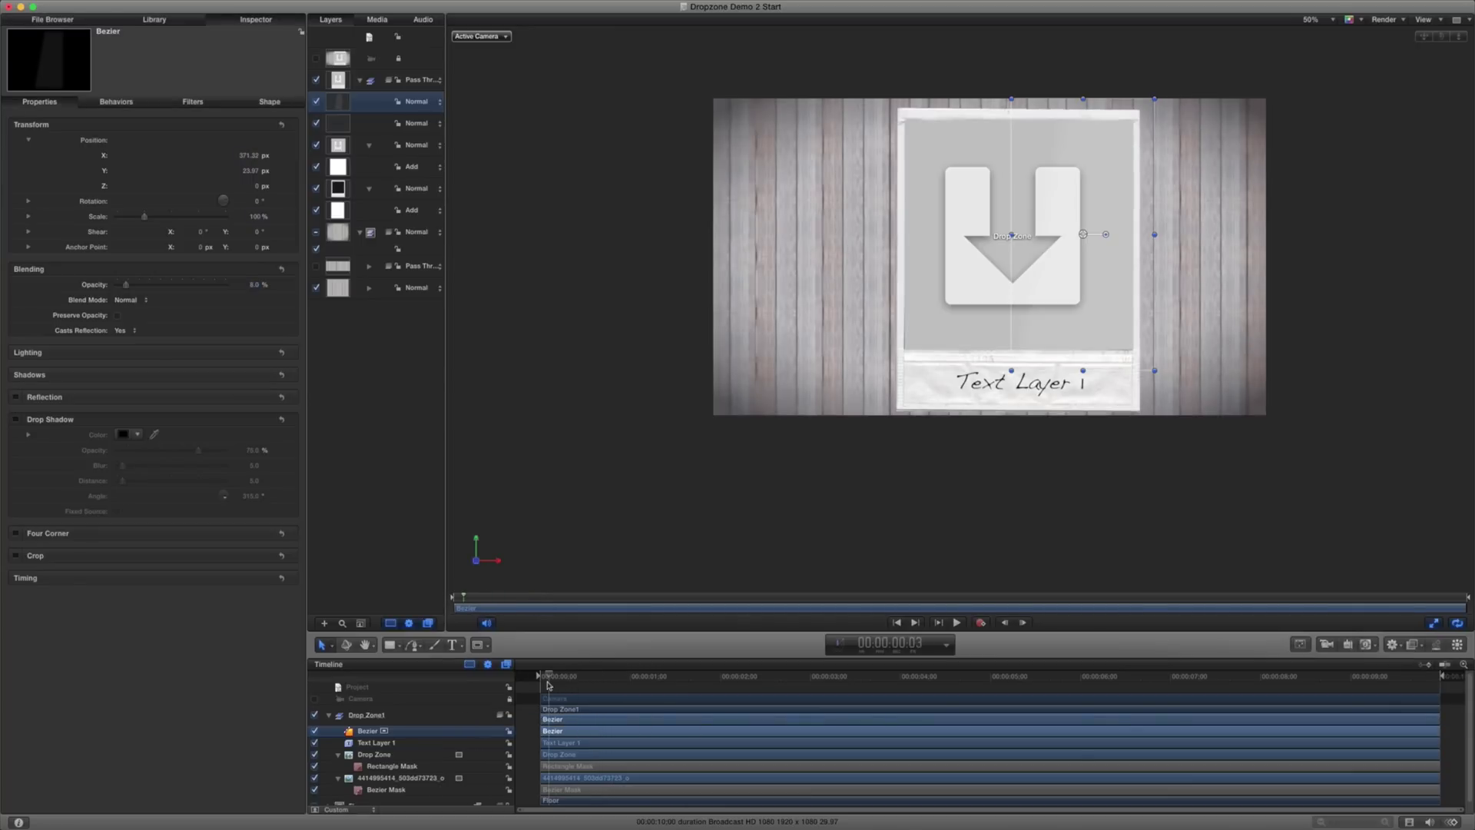
- Keyframe Drop Zone1's landing pose at 1s, scaled to about 66% and slightly repositioned
{"action": "left_click", "coordinate": [329, 716]}
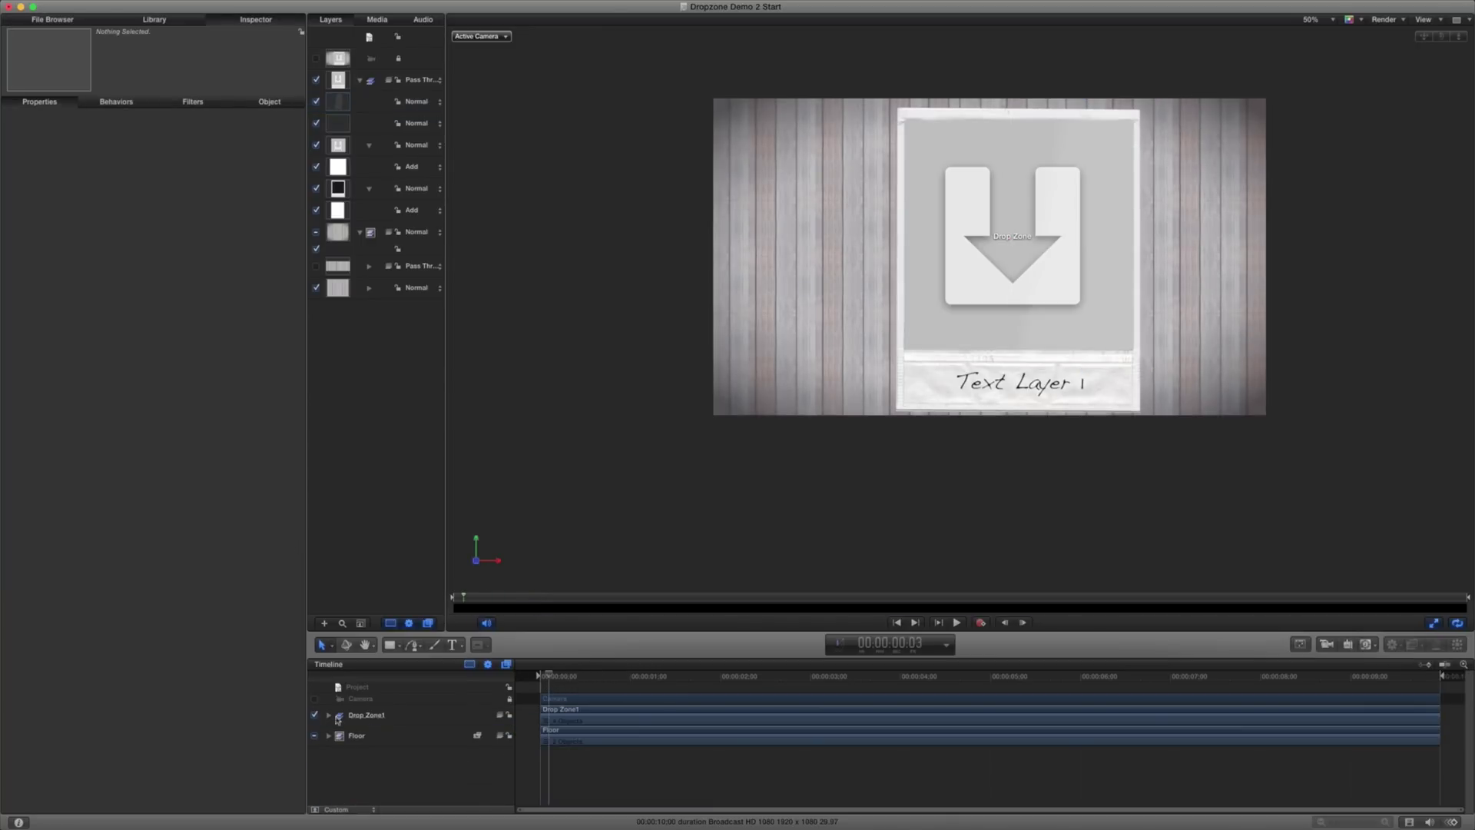
{"action": "left_click", "coordinate": [380, 718]}
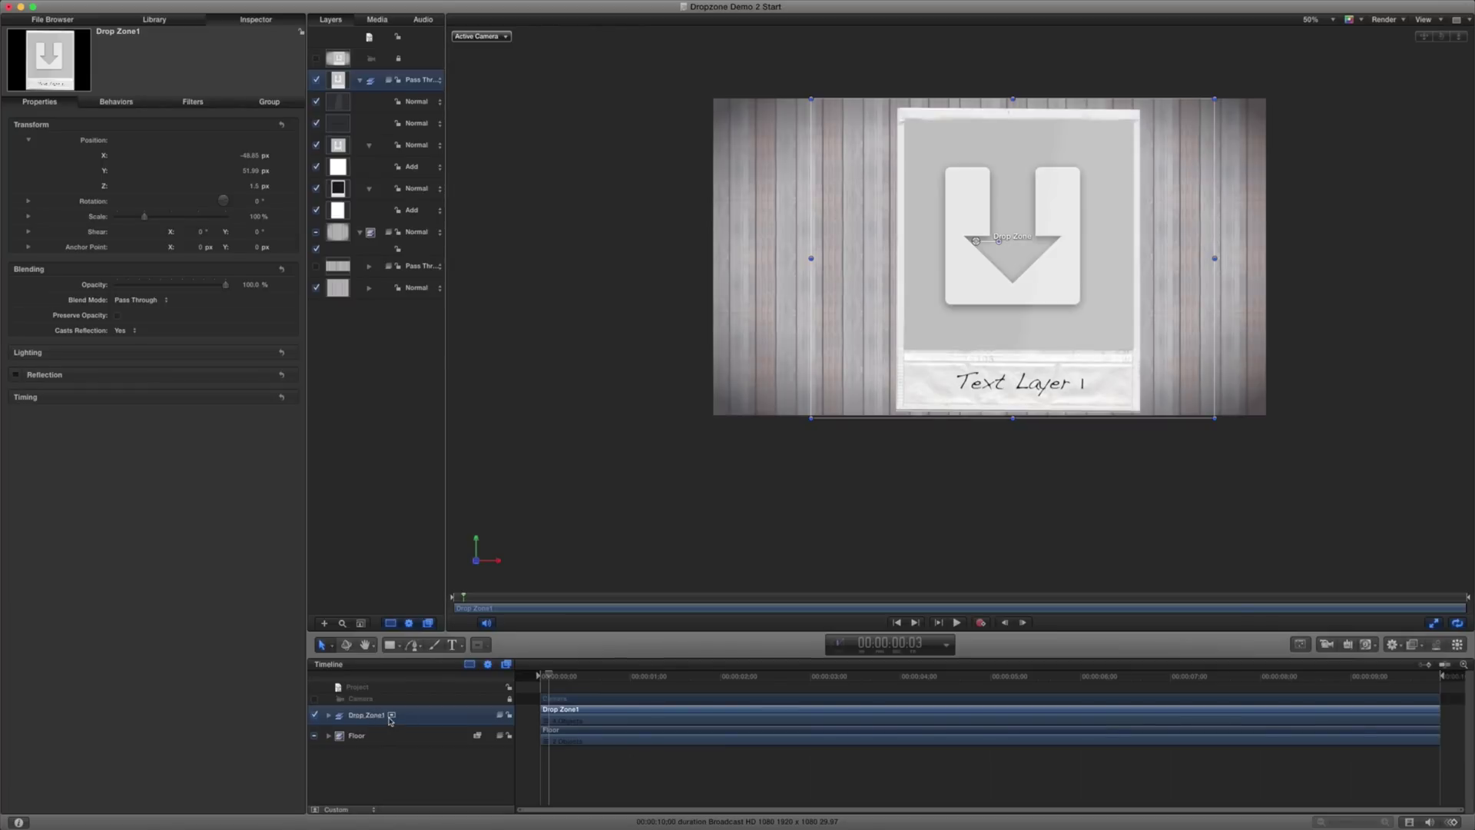
{"action": "key", "text": "space"}
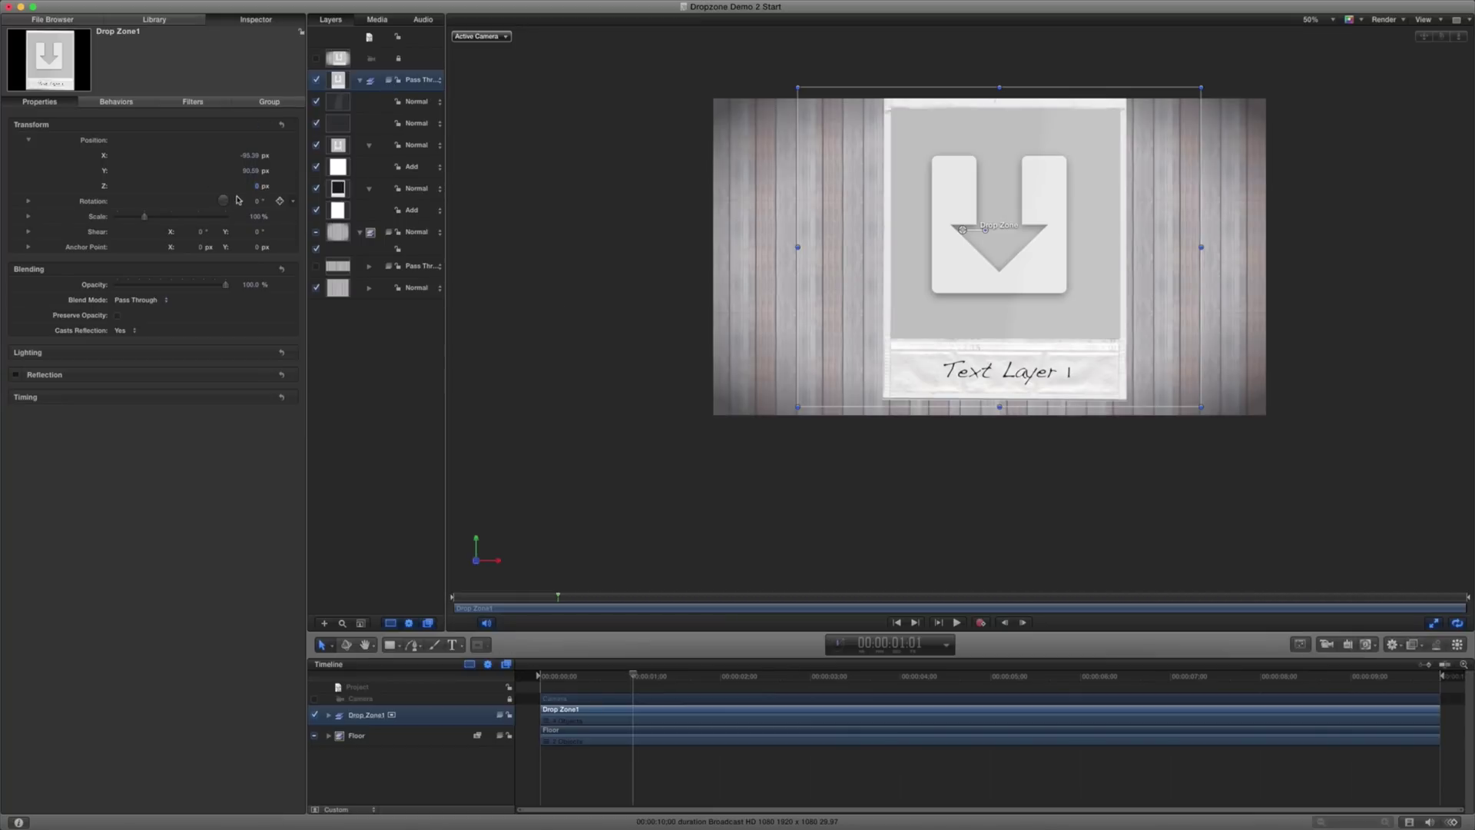
{"action": "left_click", "coordinate": [278, 186]}
{"action": "left_click_drag", "start_coordinate": [256, 216], "coordinate": [252, 216]}
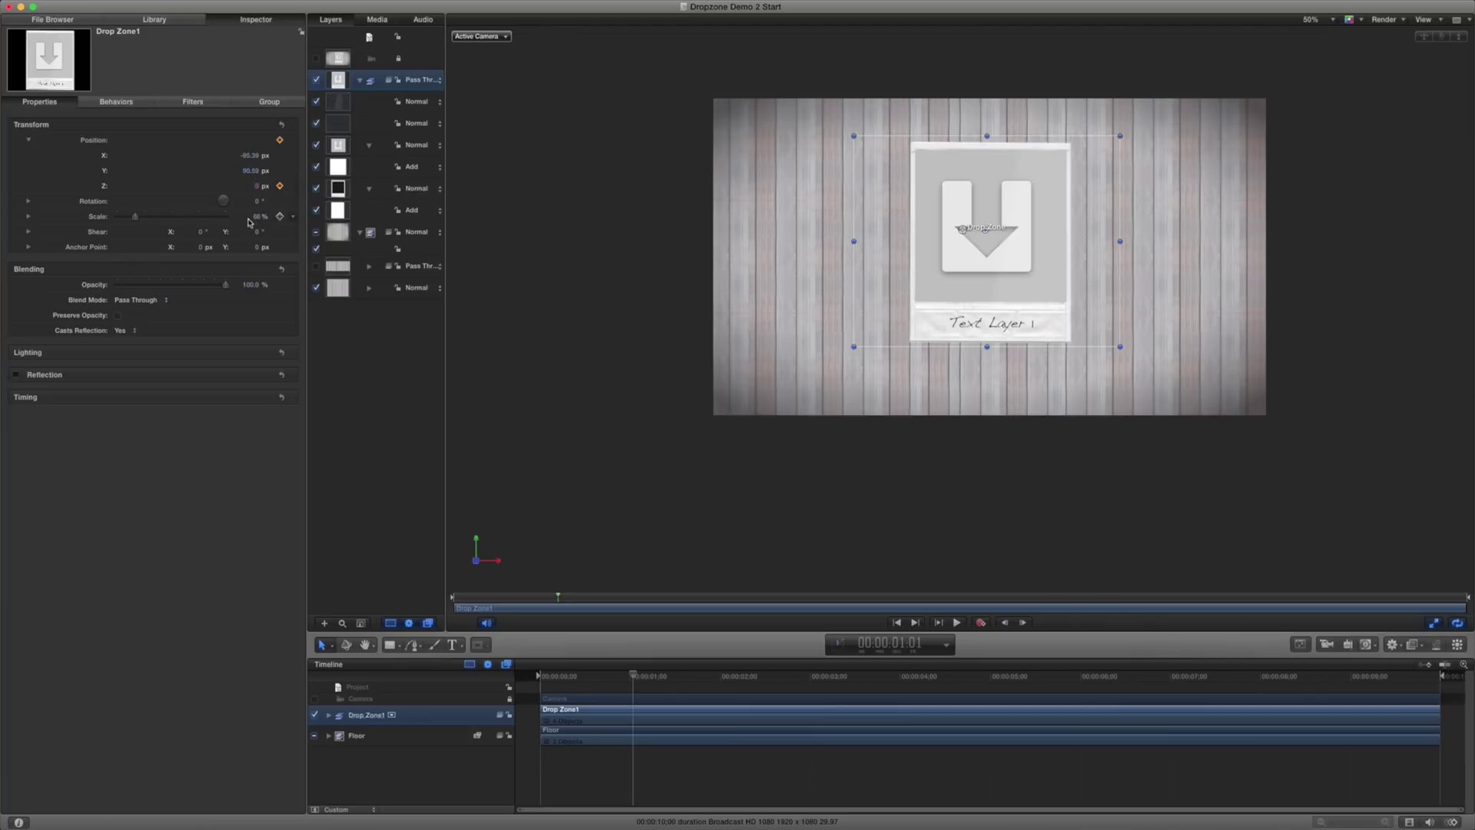
{"action": "mouse_move", "coordinate": [965, 231]}
{"action": "left_mouse_down"}
{"action": "mouse_move", "coordinate": [987, 238]}
{"action": "mouse_move", "coordinate": [973, 244]}
{"action": "left_mouse_up"}
{"action": "key", "text": "super+z"}
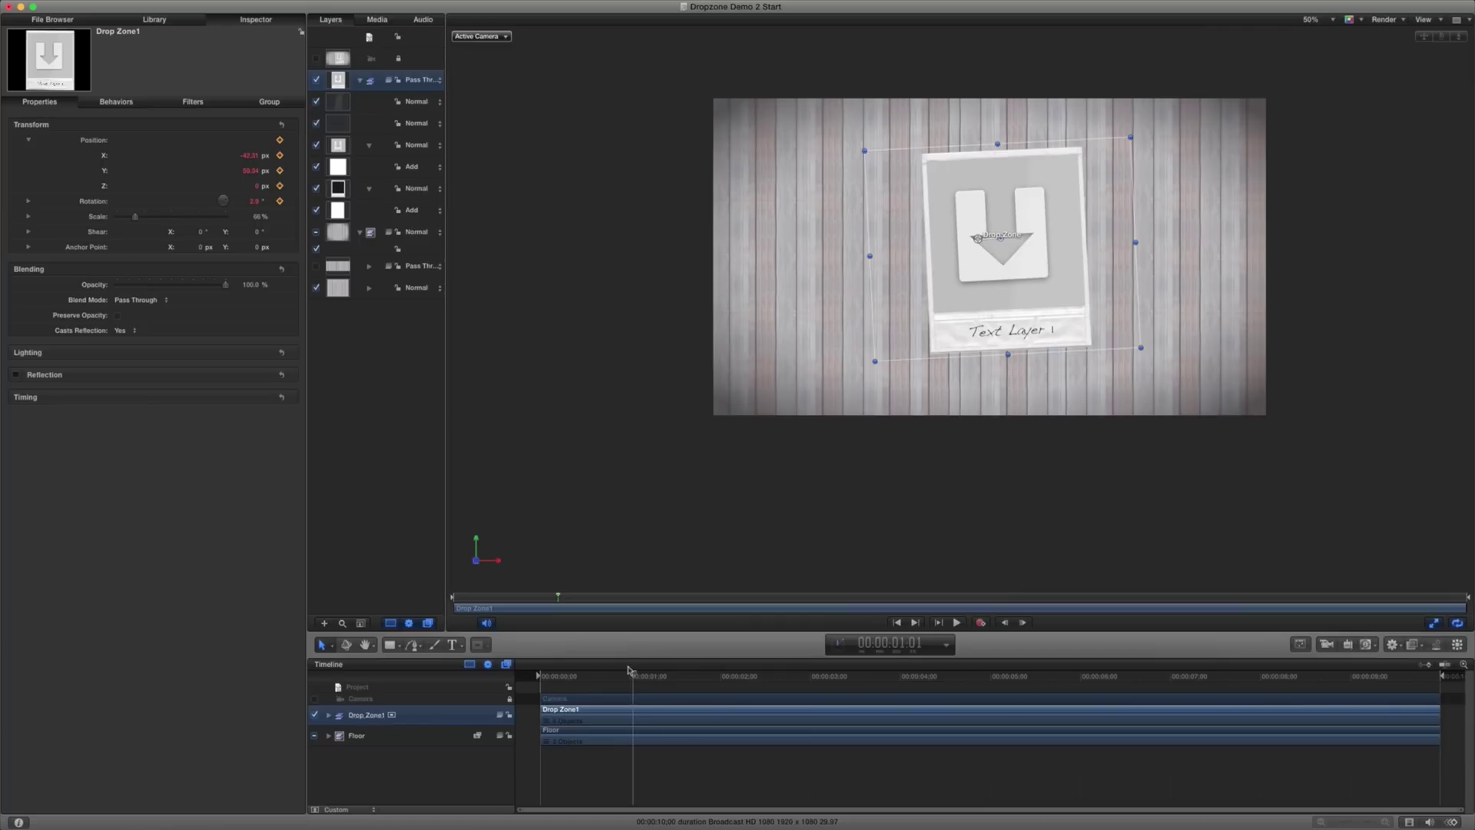
- At frame 0, raise Drop Zone1's Z and move it off-frame to the lower left
{"action": "left_click_drag", "start_coordinate": [628, 671], "coordinate": [541, 675]}
{"action": "left_click_drag", "start_coordinate": [256, 186], "coordinate": [264, 233]}
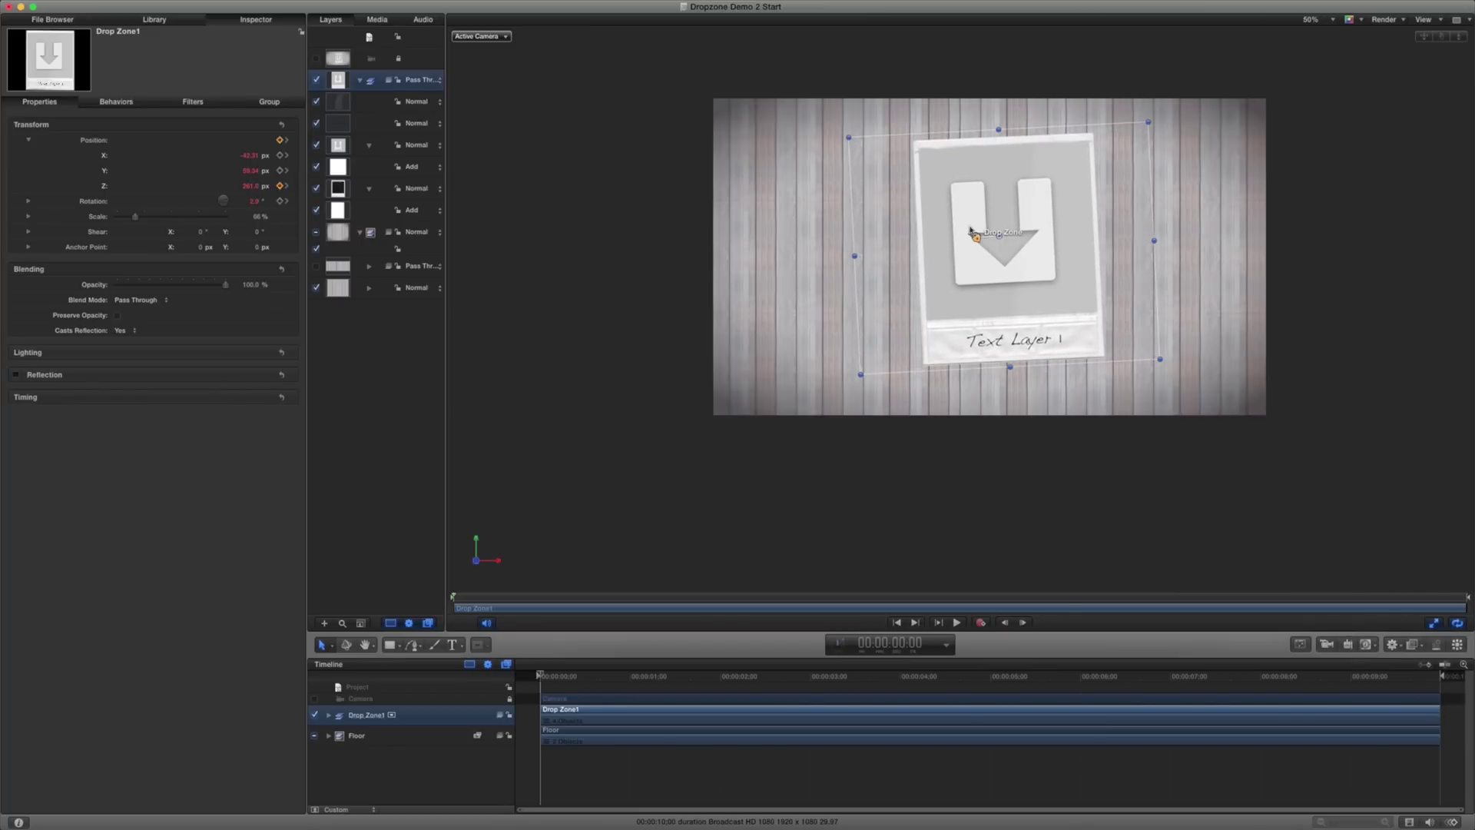
{"action": "left_click_drag", "start_coordinate": [976, 237], "coordinate": [631, 531]}
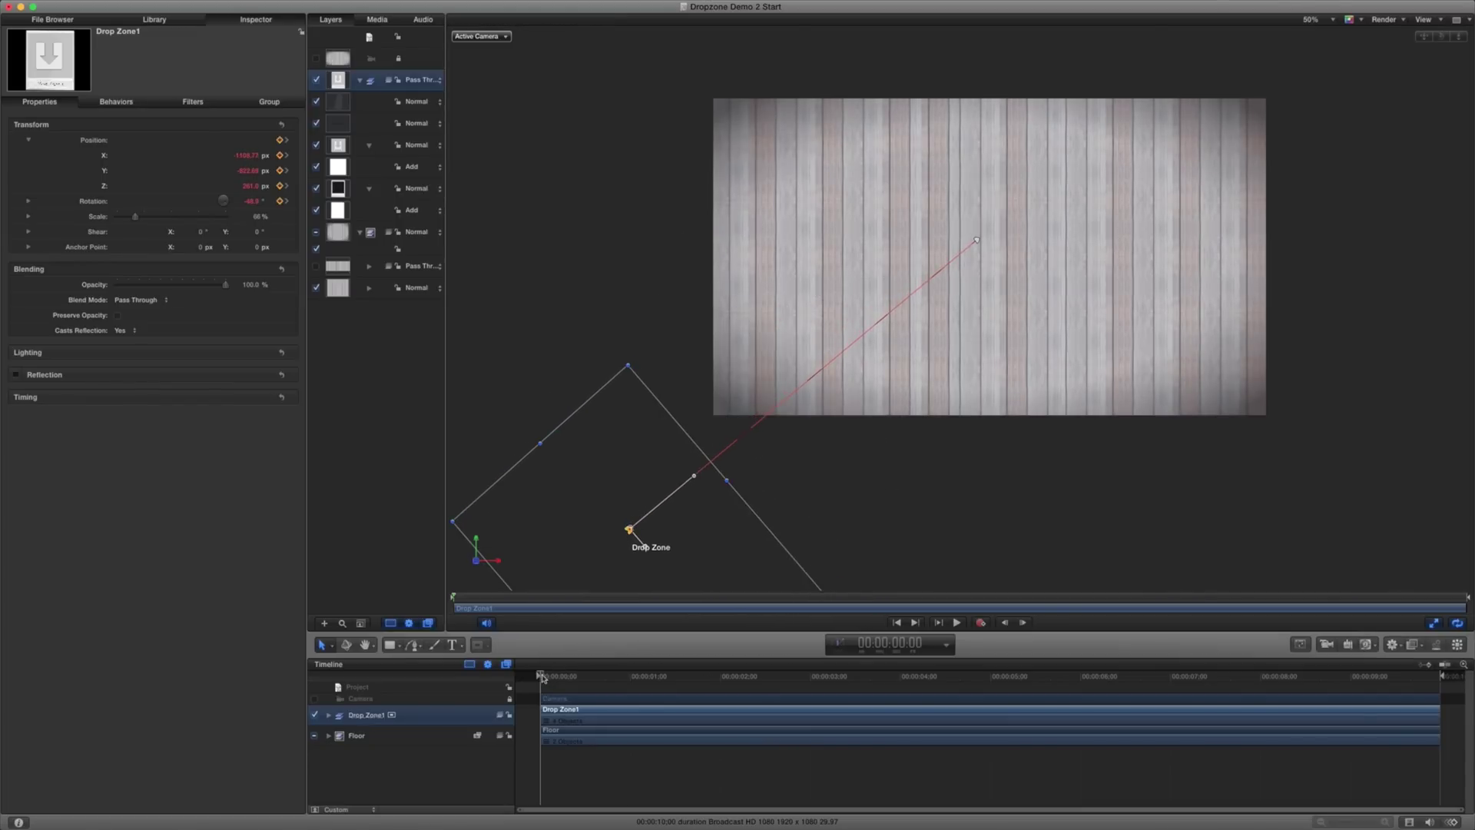
- Apply an ease to the end keyframes of all Drop Zone1 curves, then replay the fly-in
{"action": "key", "text": "space"}
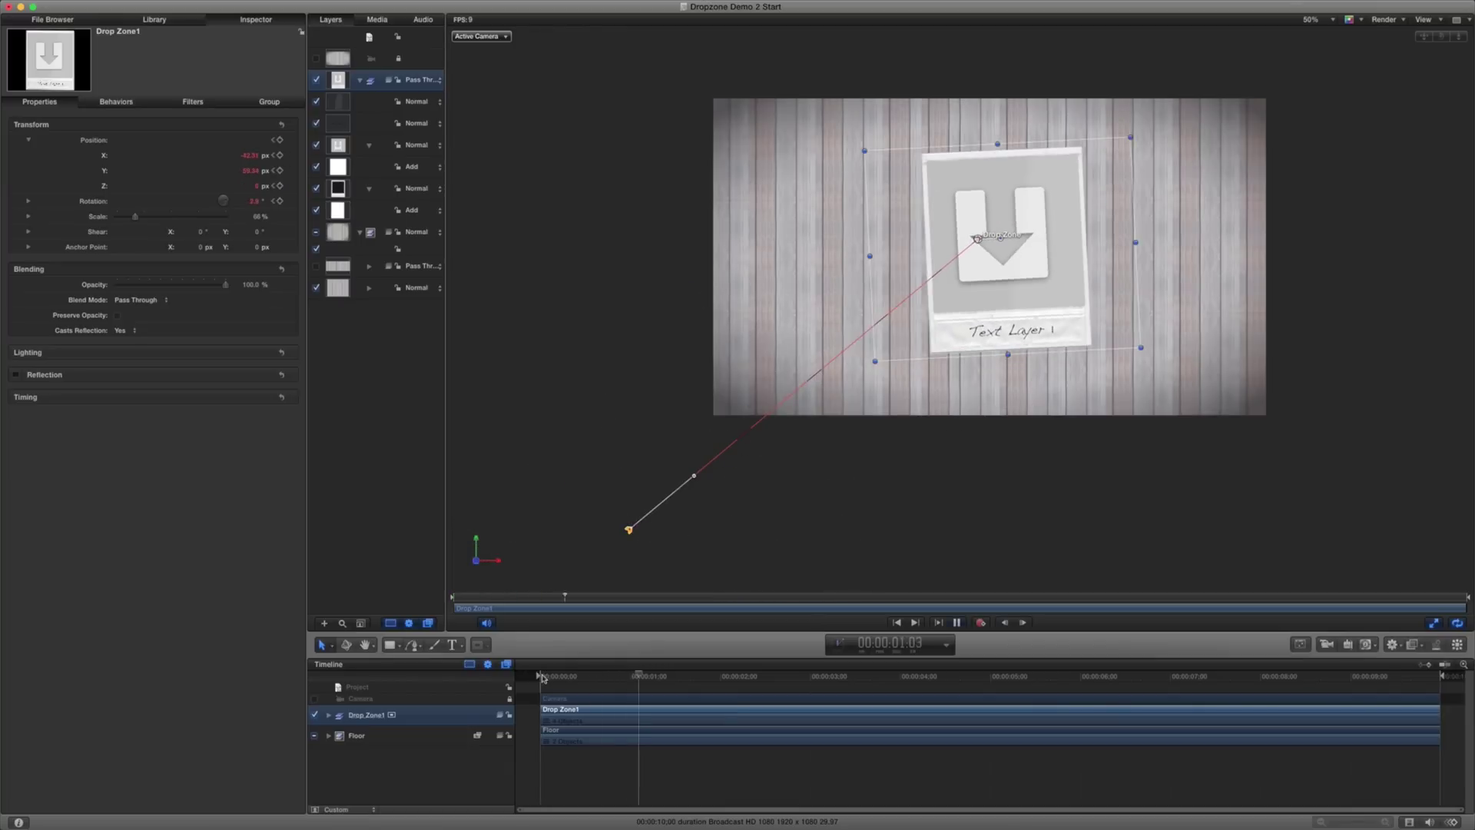
{"action": "key", "text": "space"}
{"action": "left_click", "coordinate": [1452, 822]}
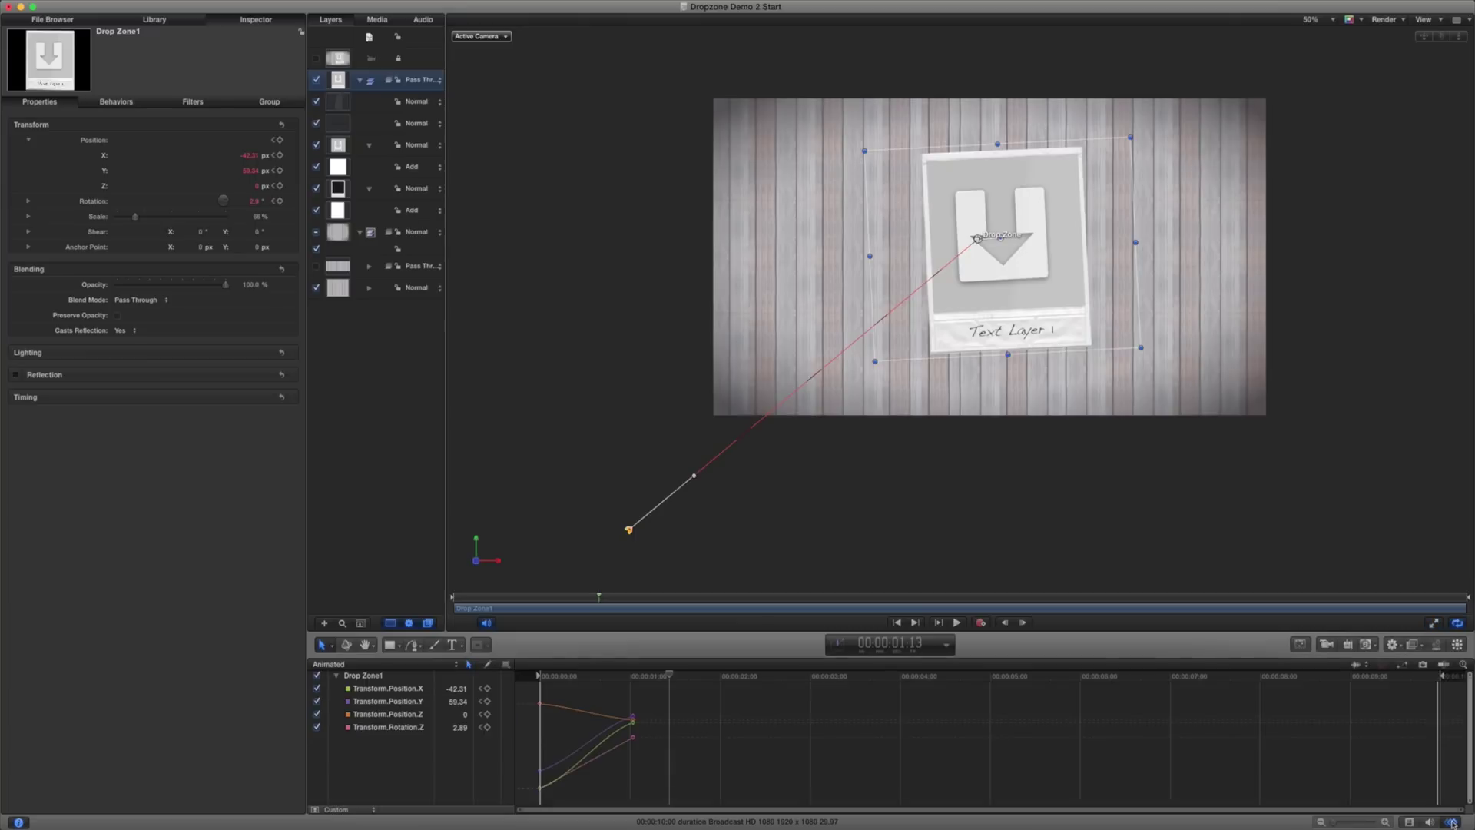
{"action": "left_click_drag", "start_coordinate": [660, 757], "coordinate": [606, 705]}
{"action": "right_click", "coordinate": [633, 718]}
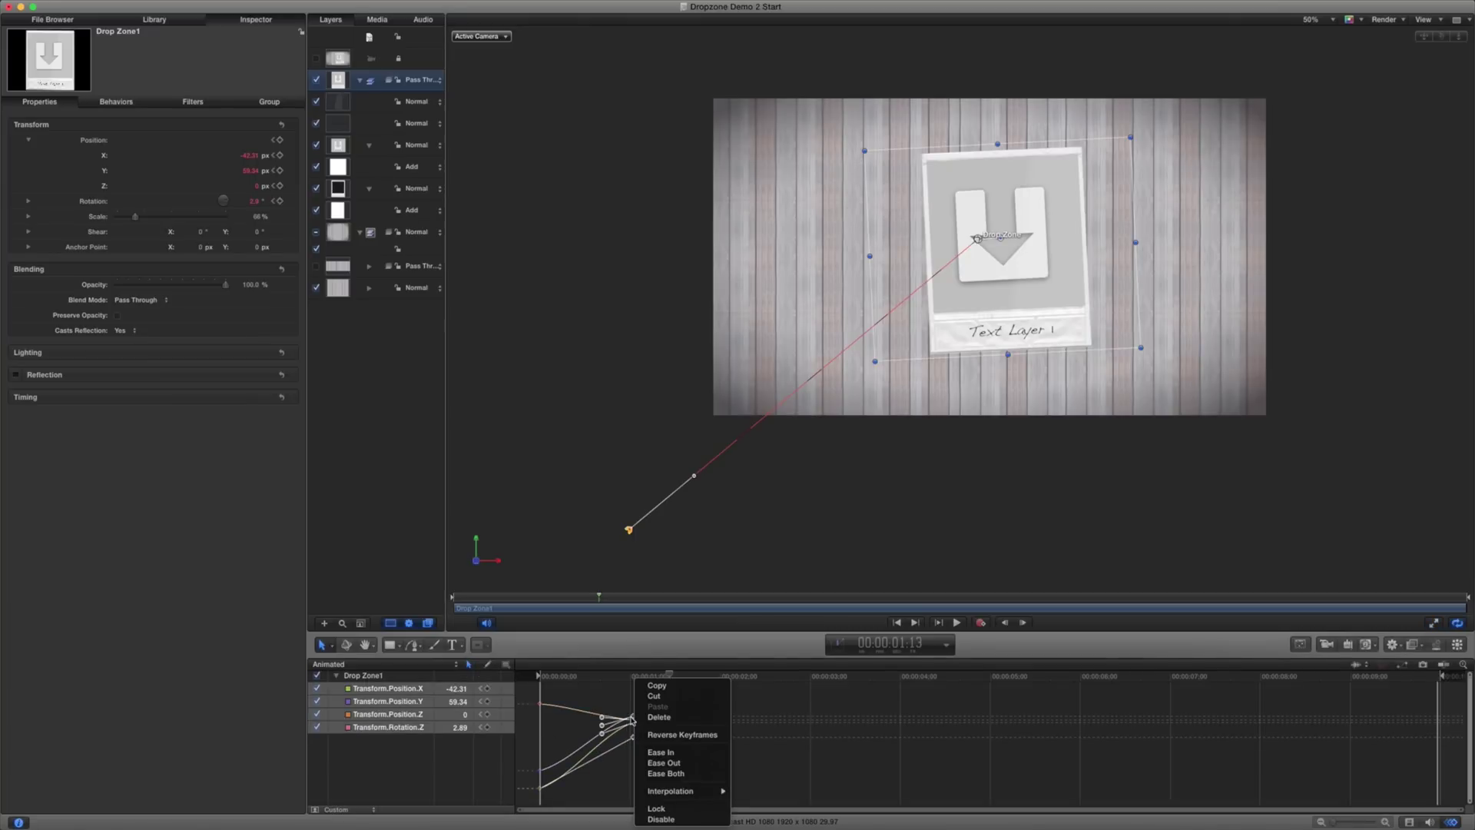
{"action": "left_click", "coordinate": [656, 808]}
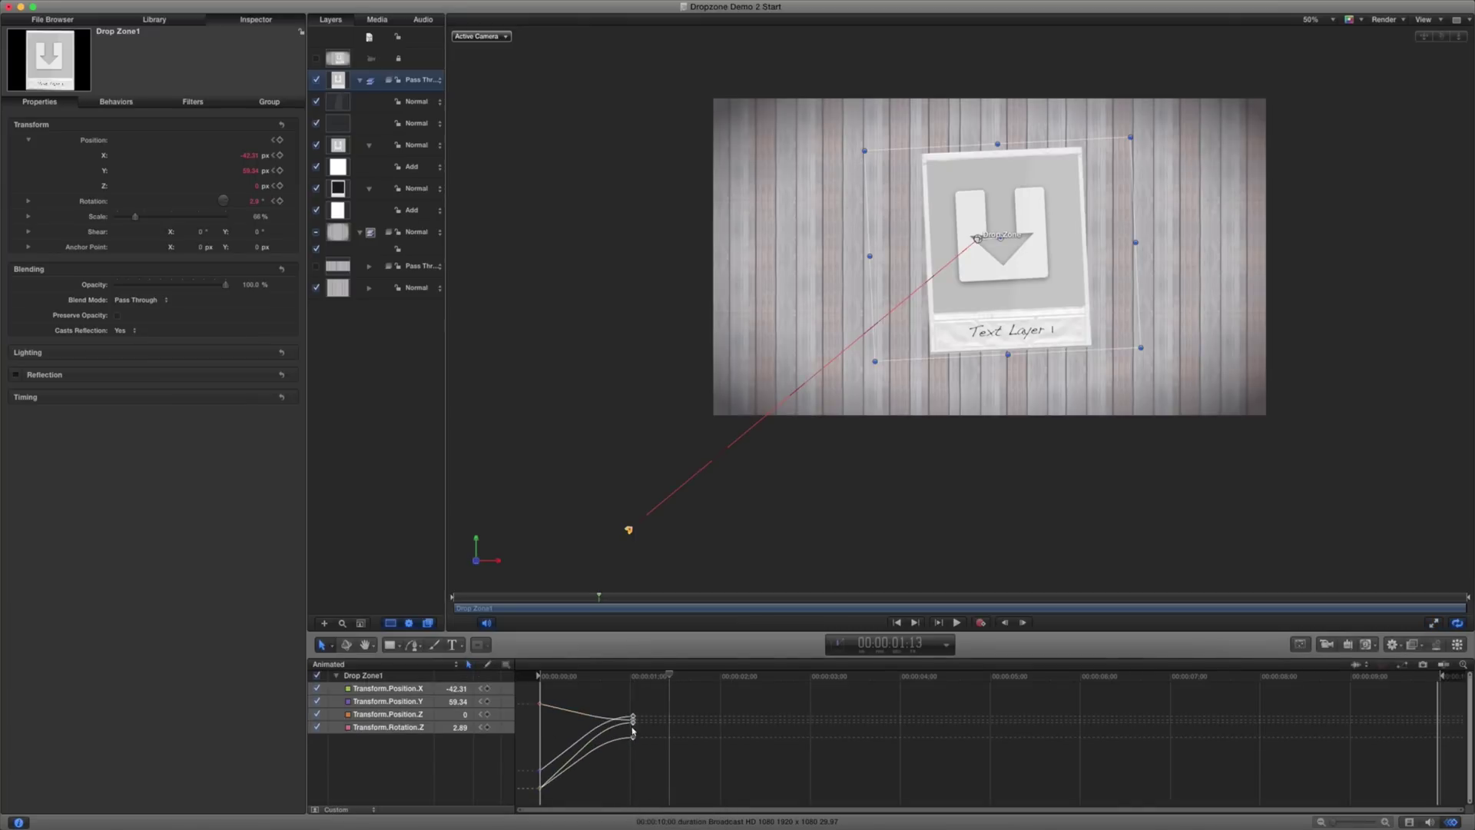
{"action": "key", "text": "shift+space"}
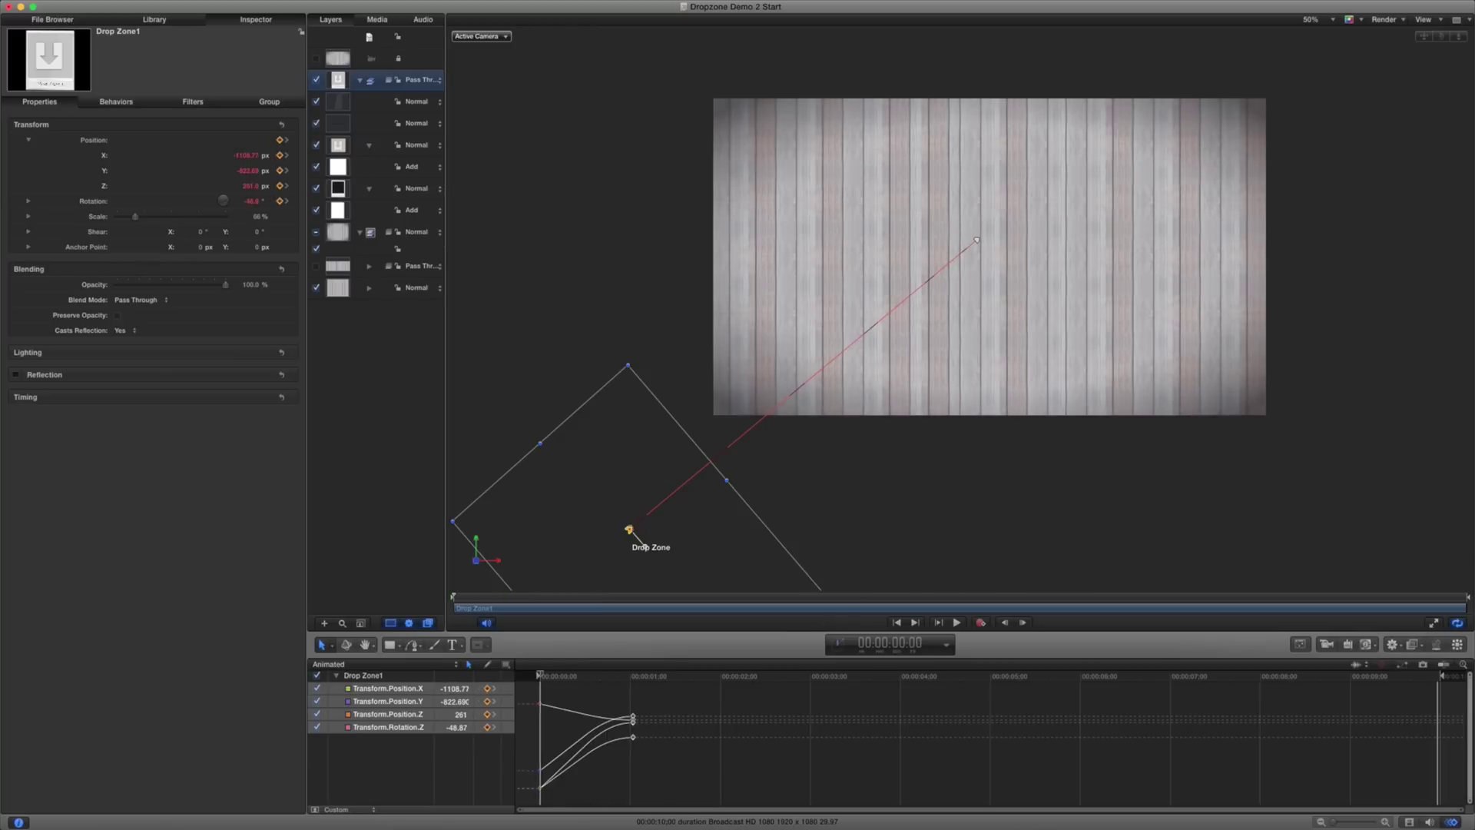
{"action": "left_click", "coordinate": [1410, 821]}
{"action": "key", "text": "space"}
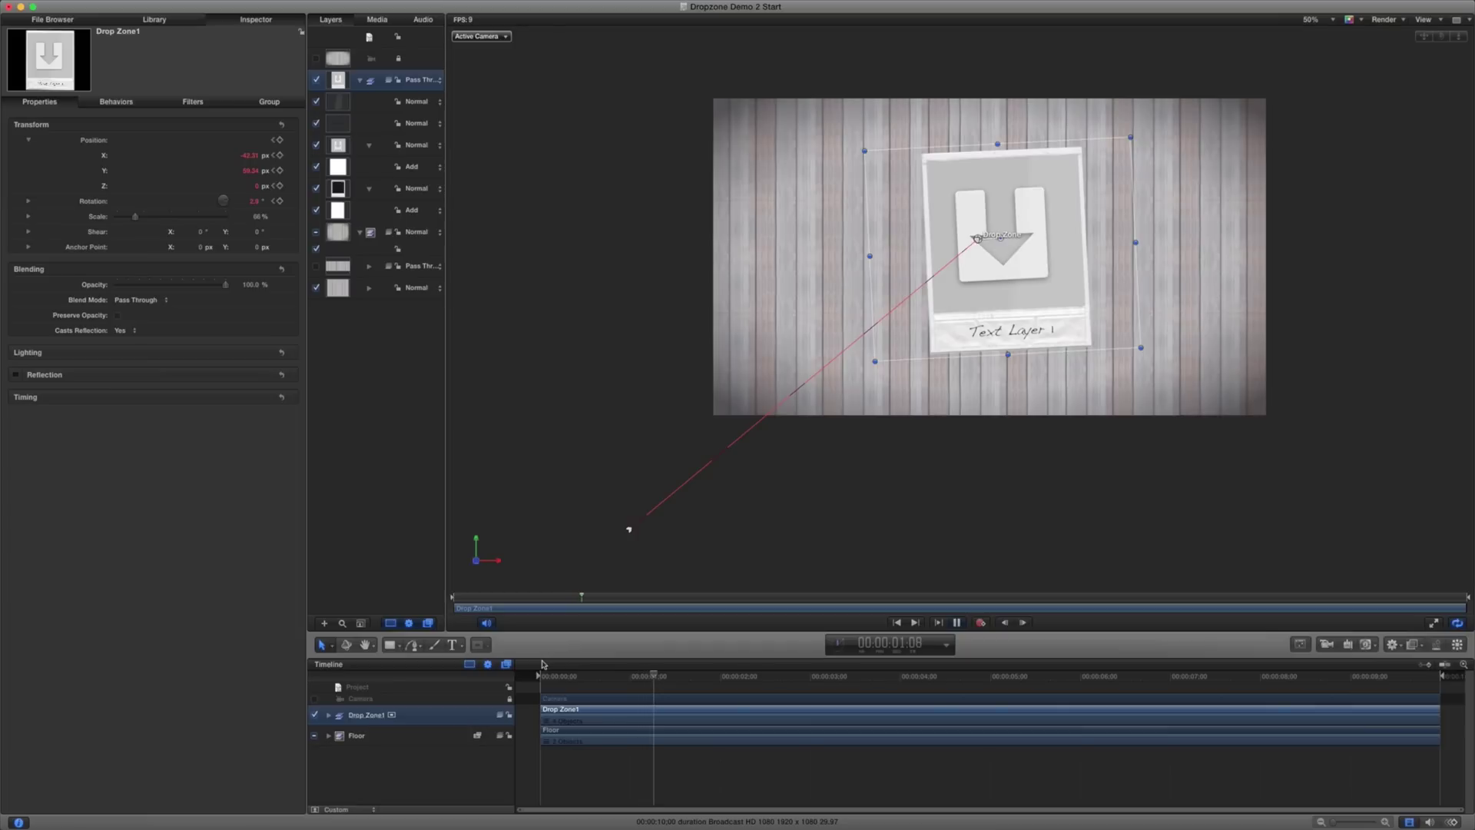
{"action": "key", "text": "space"}
- Duplicate Drop Zone1 with Cmd+D and shift the copy to start at 24 frames
{"action": "key", "text": "super+d"}
{"action": "left_click_drag", "start_coordinate": [622, 717], "coordinate": [689, 716]}
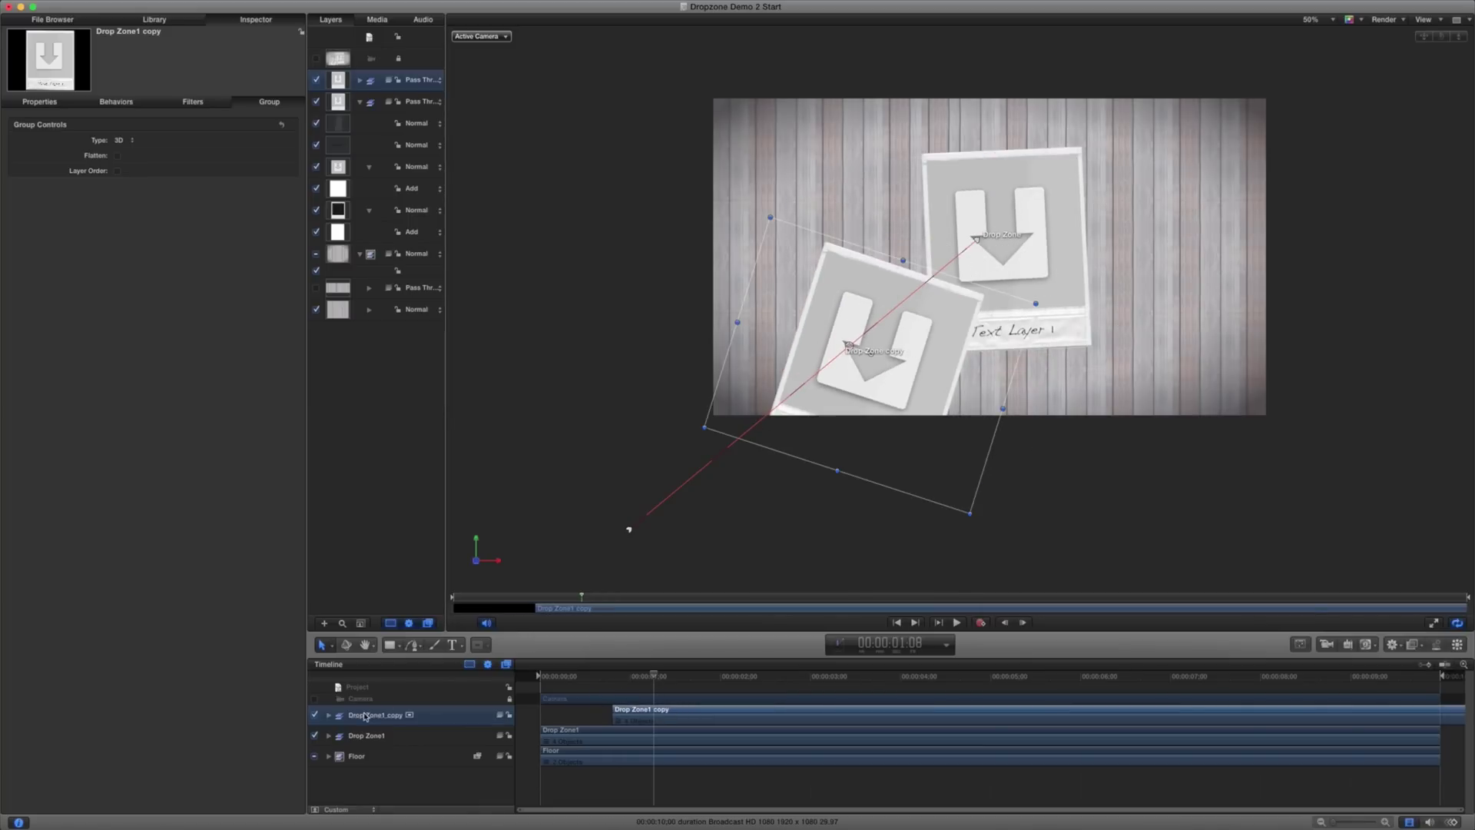
{"action": "left_click", "coordinate": [78, 24]}
{"action": "left_click", "coordinate": [257, 19]}
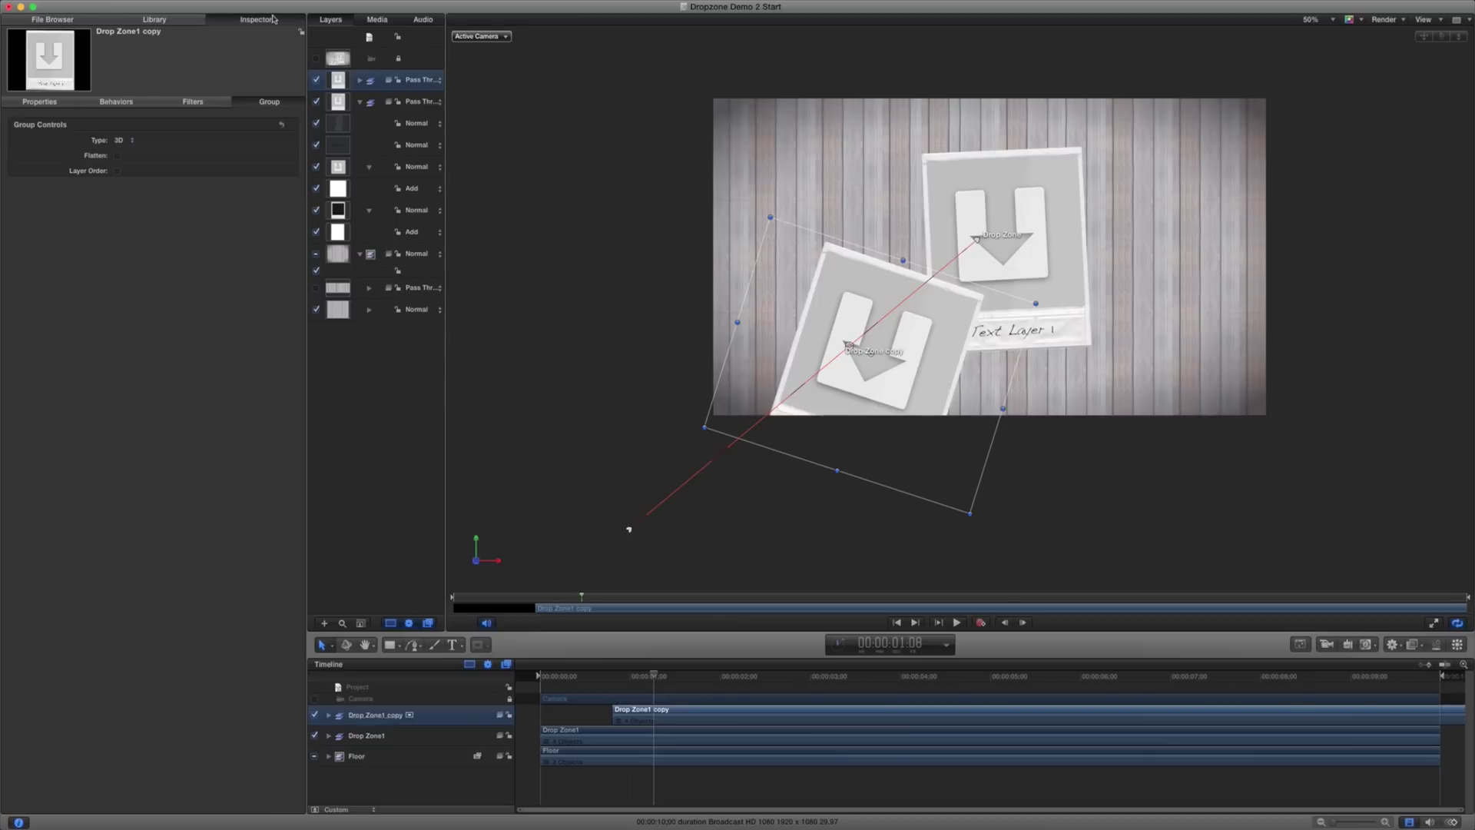
{"action": "left_click", "coordinate": [46, 102]}
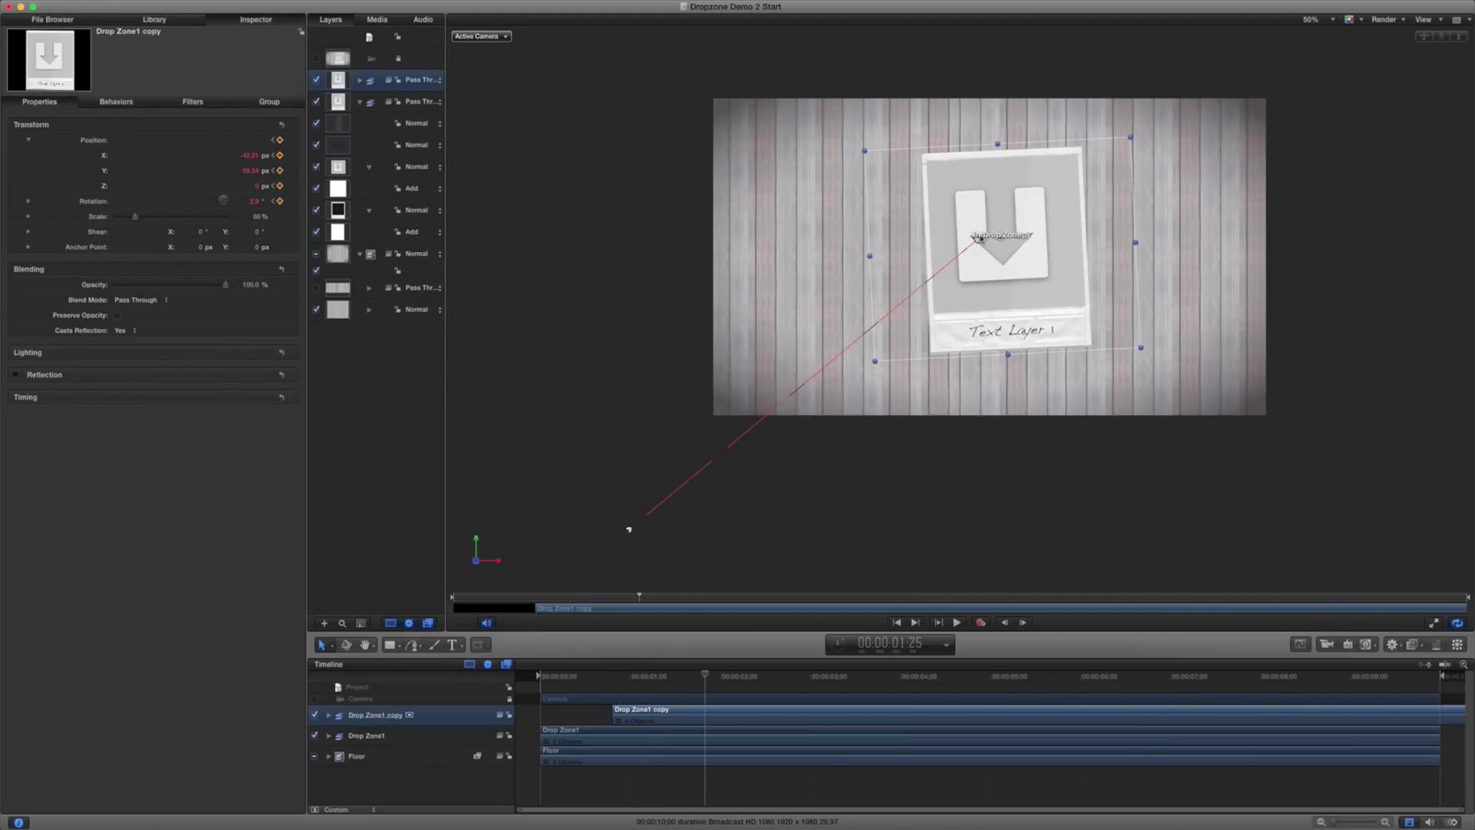
- Move the copy's end pose right of the original, lift it slightly and tilt it about -17°
{"action": "left_click_drag", "start_coordinate": [981, 240], "coordinate": [1106, 235]}
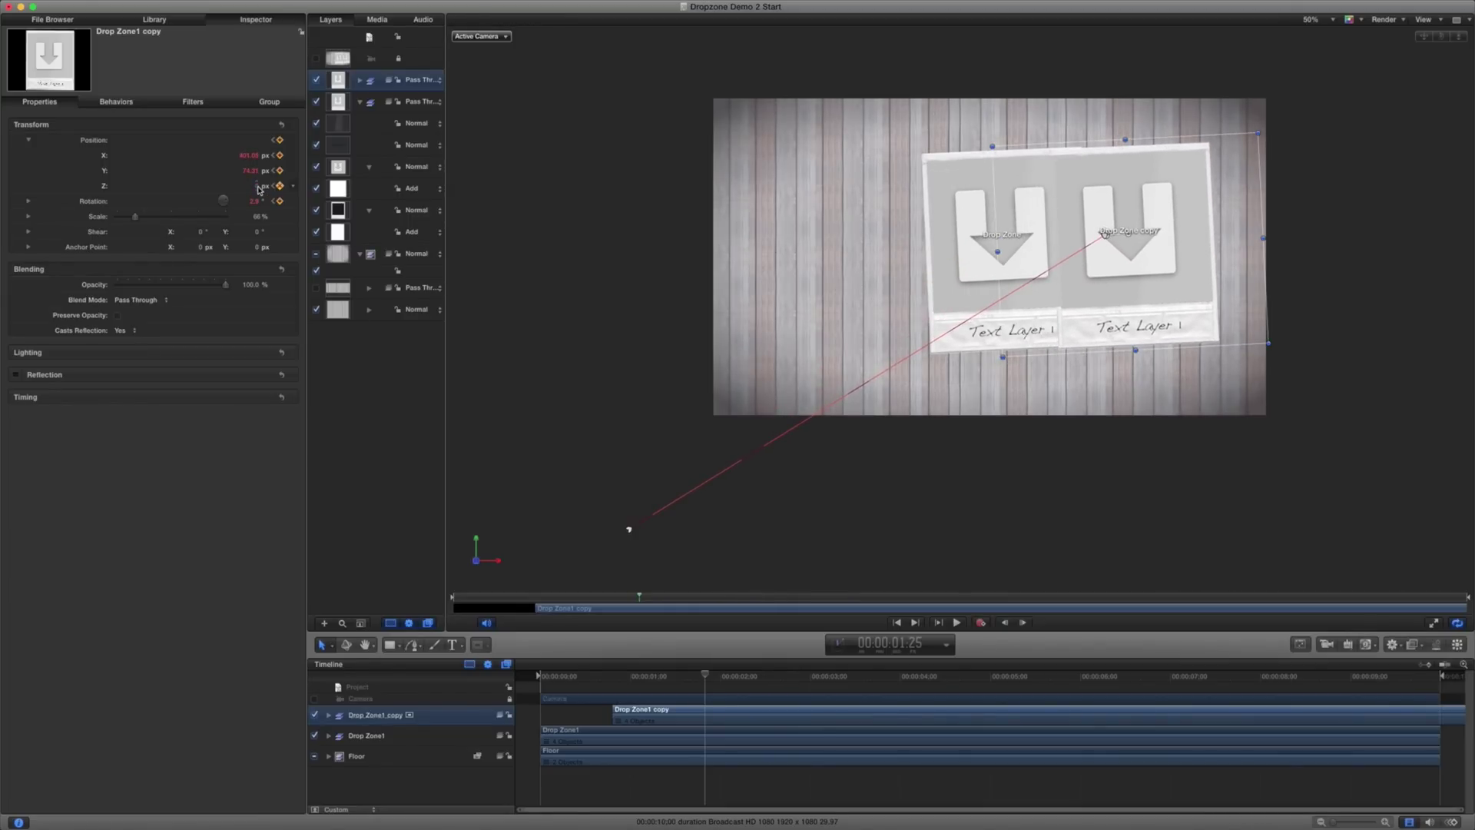
{"action": "left_click", "coordinate": [257, 187]}
{"action": "left_click_drag", "start_coordinate": [258, 189], "coordinate": [259, 187]}
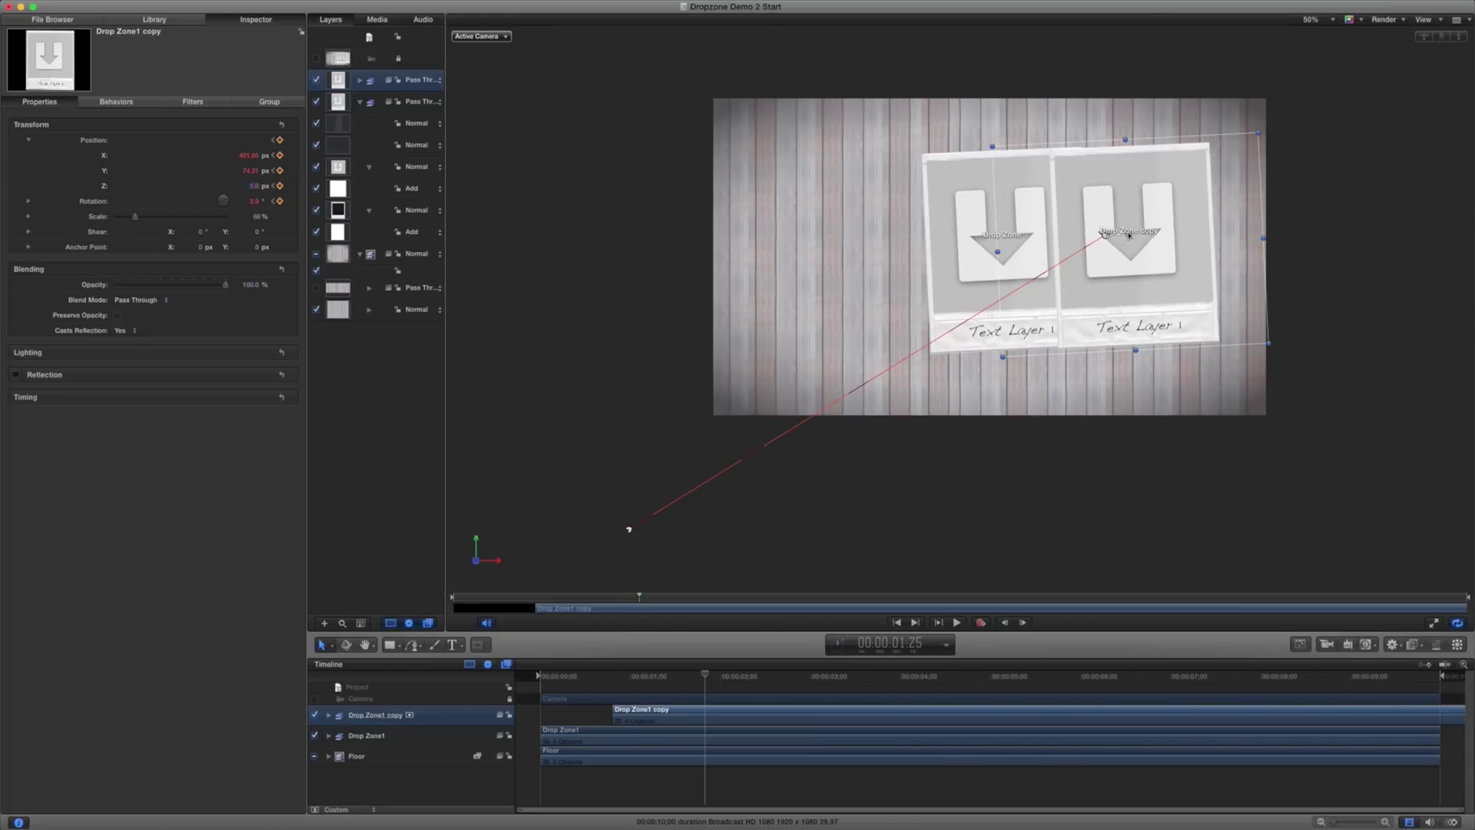
{"action": "left_click_drag", "start_coordinate": [1128, 234], "coordinate": [1113, 241]}
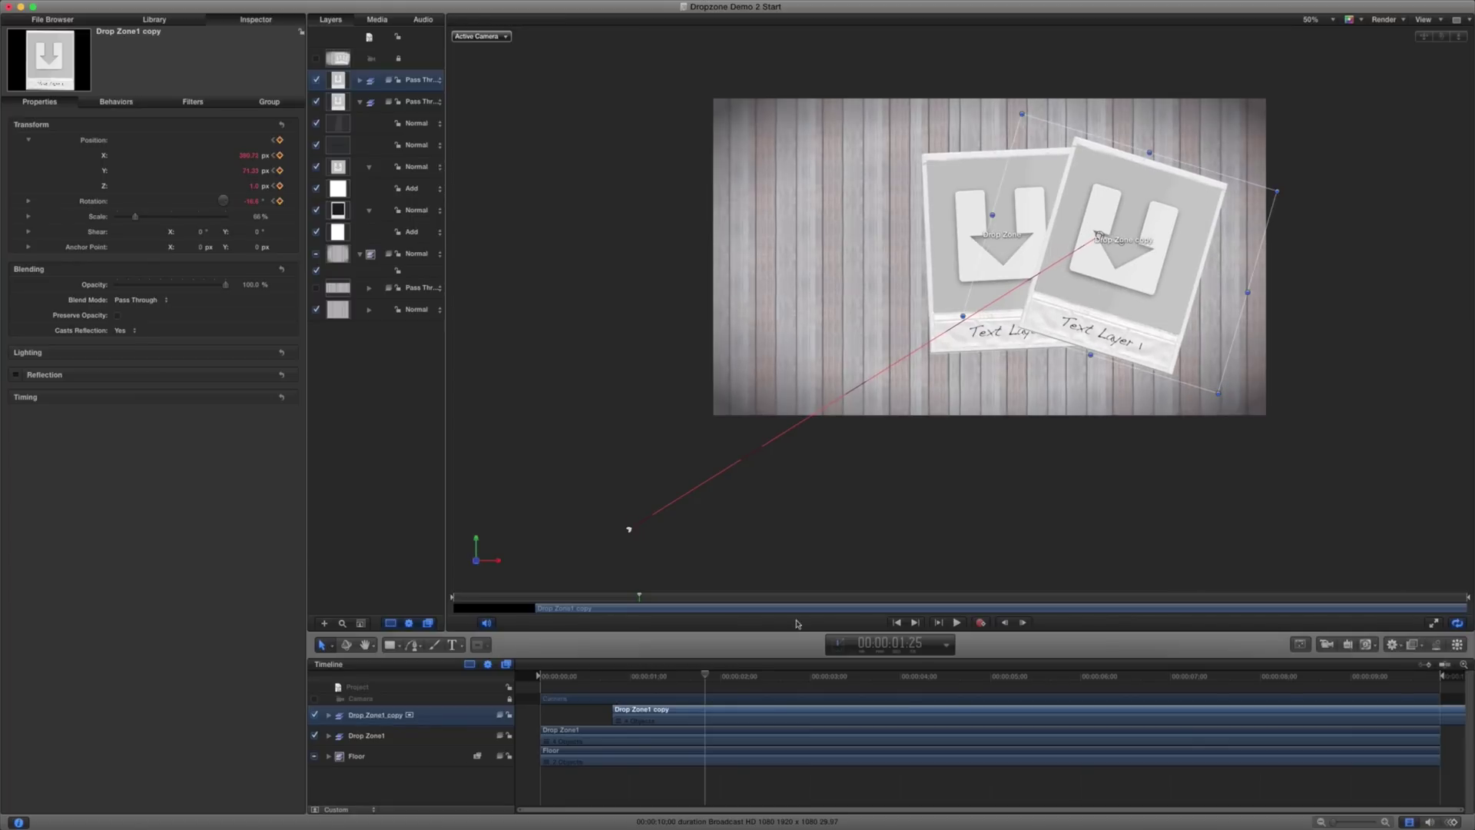
- Move the copy's starting position to the lower right and play the animation from the start
{"action": "left_click_drag", "start_coordinate": [708, 678], "coordinate": [658, 673]}
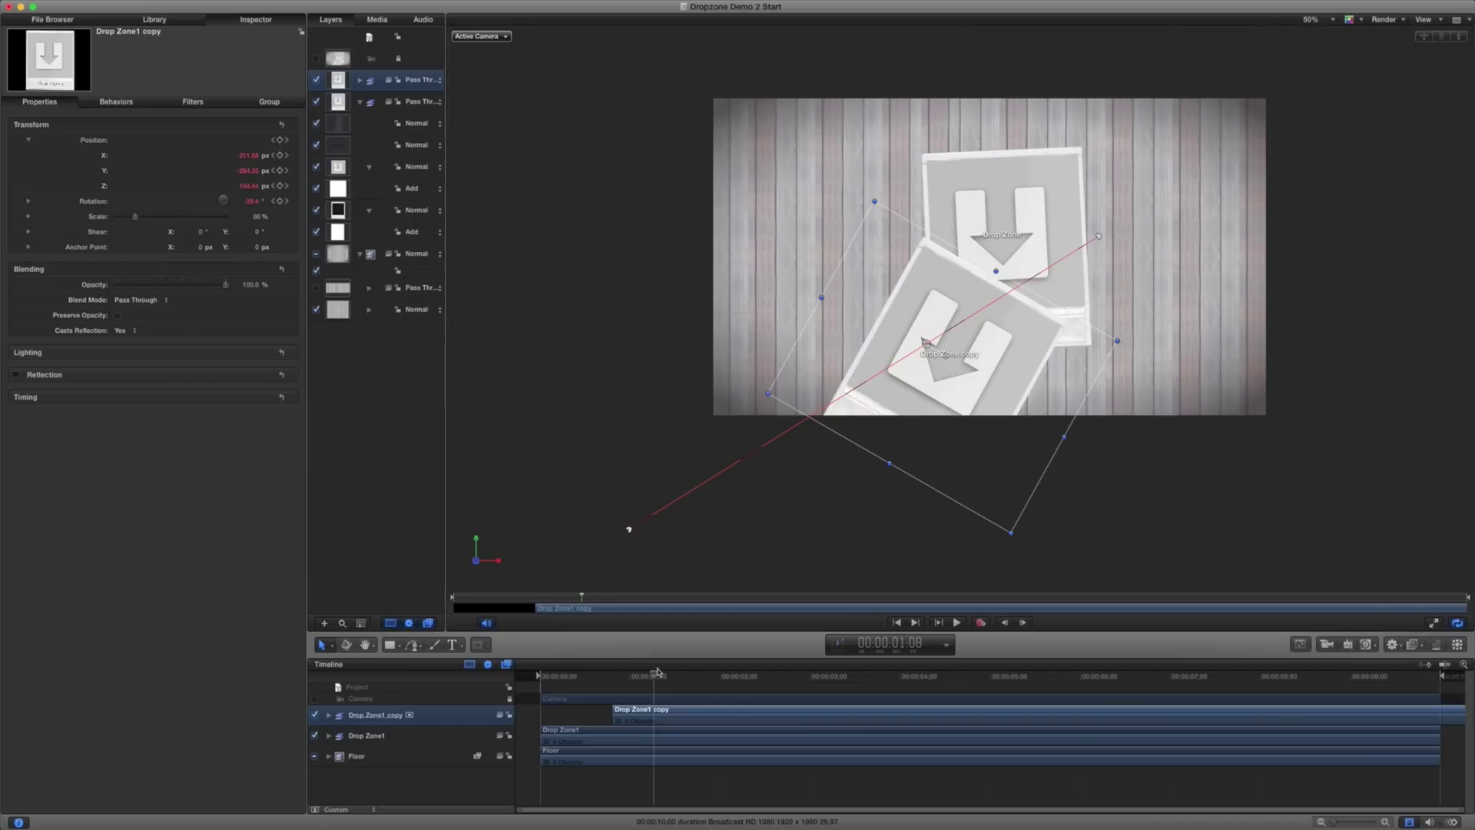
{"action": "left_click", "coordinate": [274, 159]}
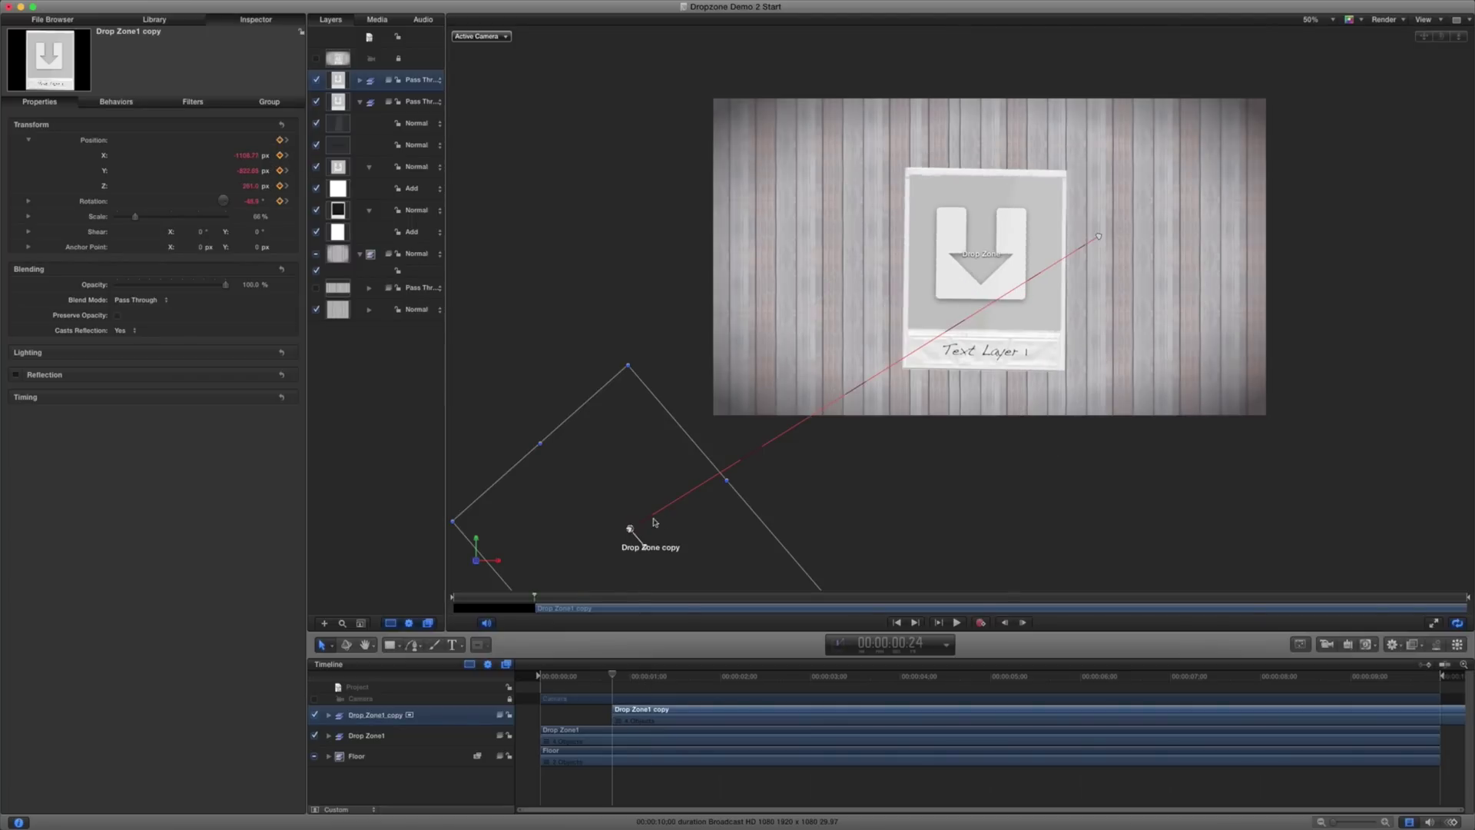
{"action": "left_click_drag", "start_coordinate": [631, 530], "coordinate": [1220, 567]}
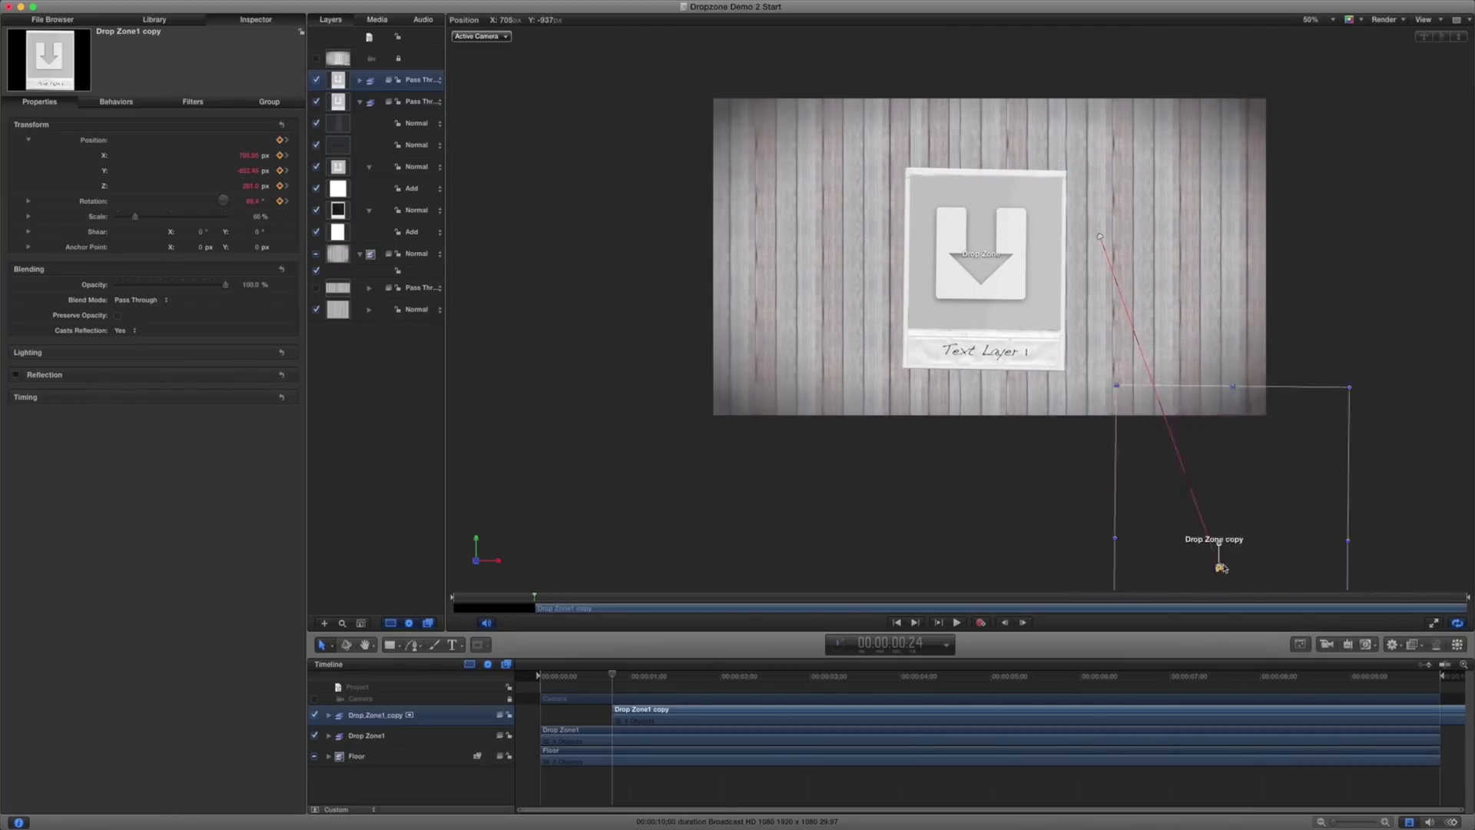
{"action": "key", "text": "shift+space"}
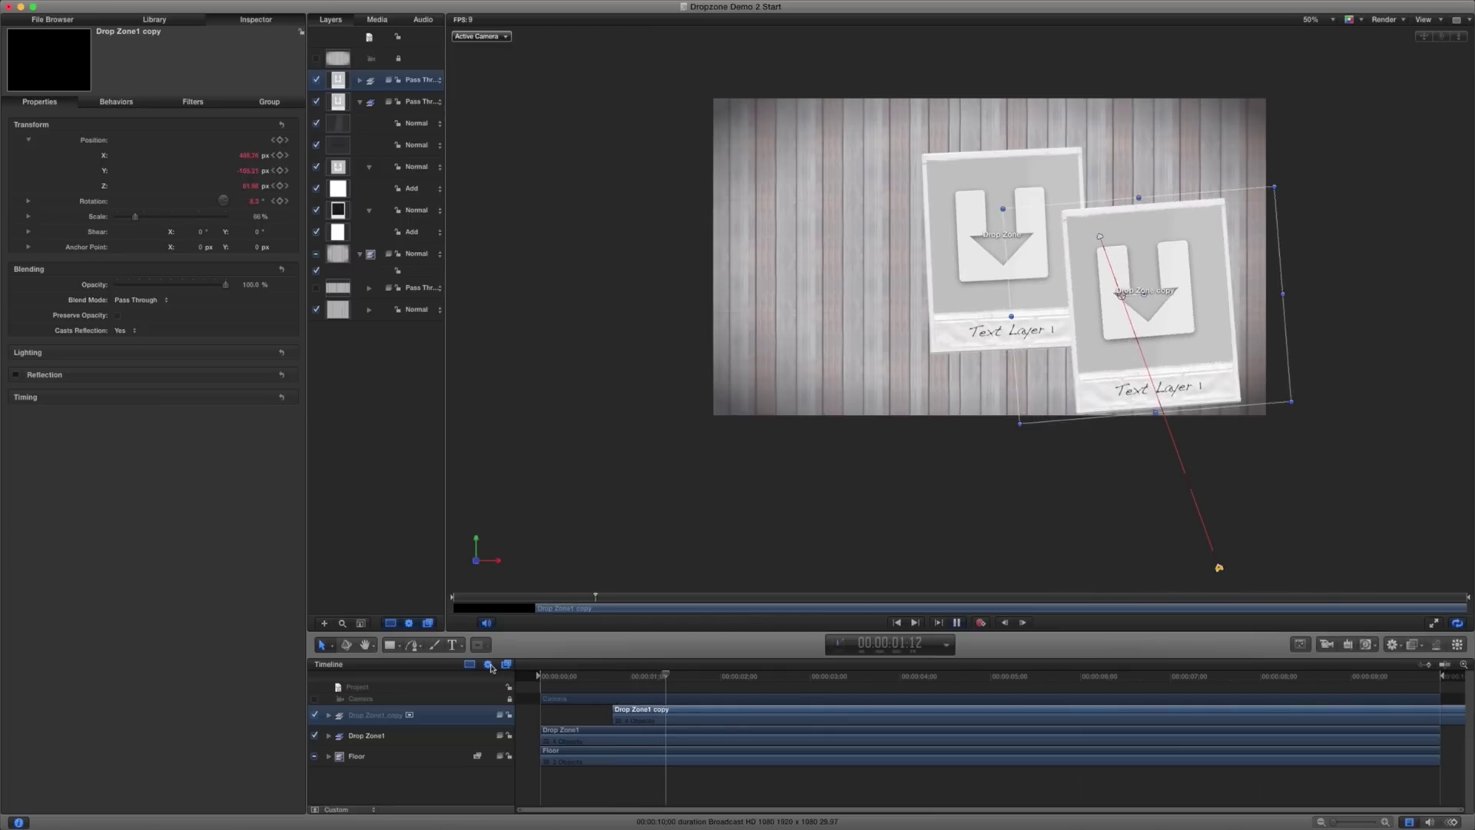
{"action": "key", "text": "space"}
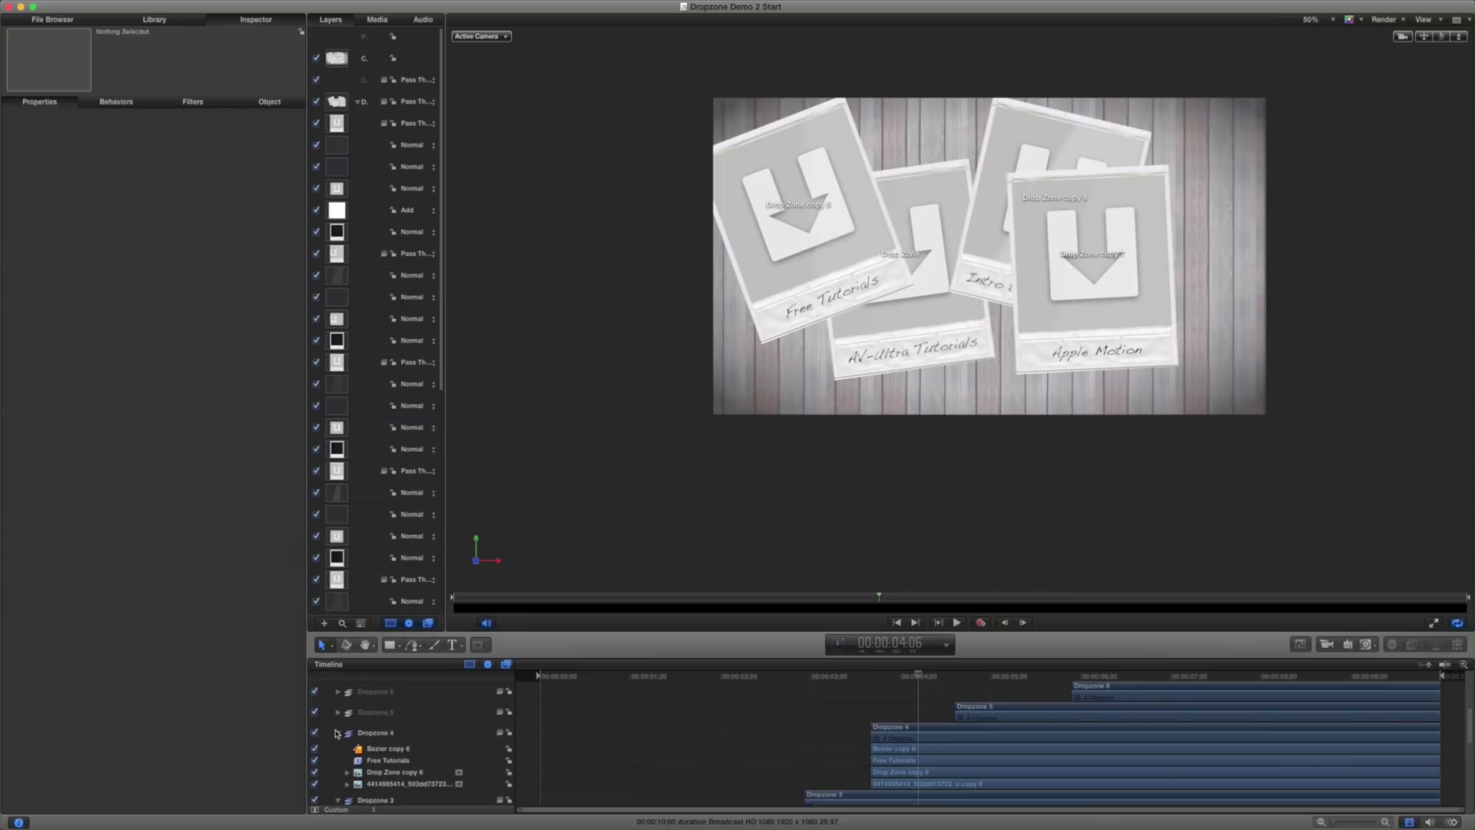
- Collapse the Dropzone 4, 3 and 2 groups in the Timeline
{"action": "left_click", "coordinate": [335, 734]}
{"action": "left_click", "coordinate": [339, 752]}
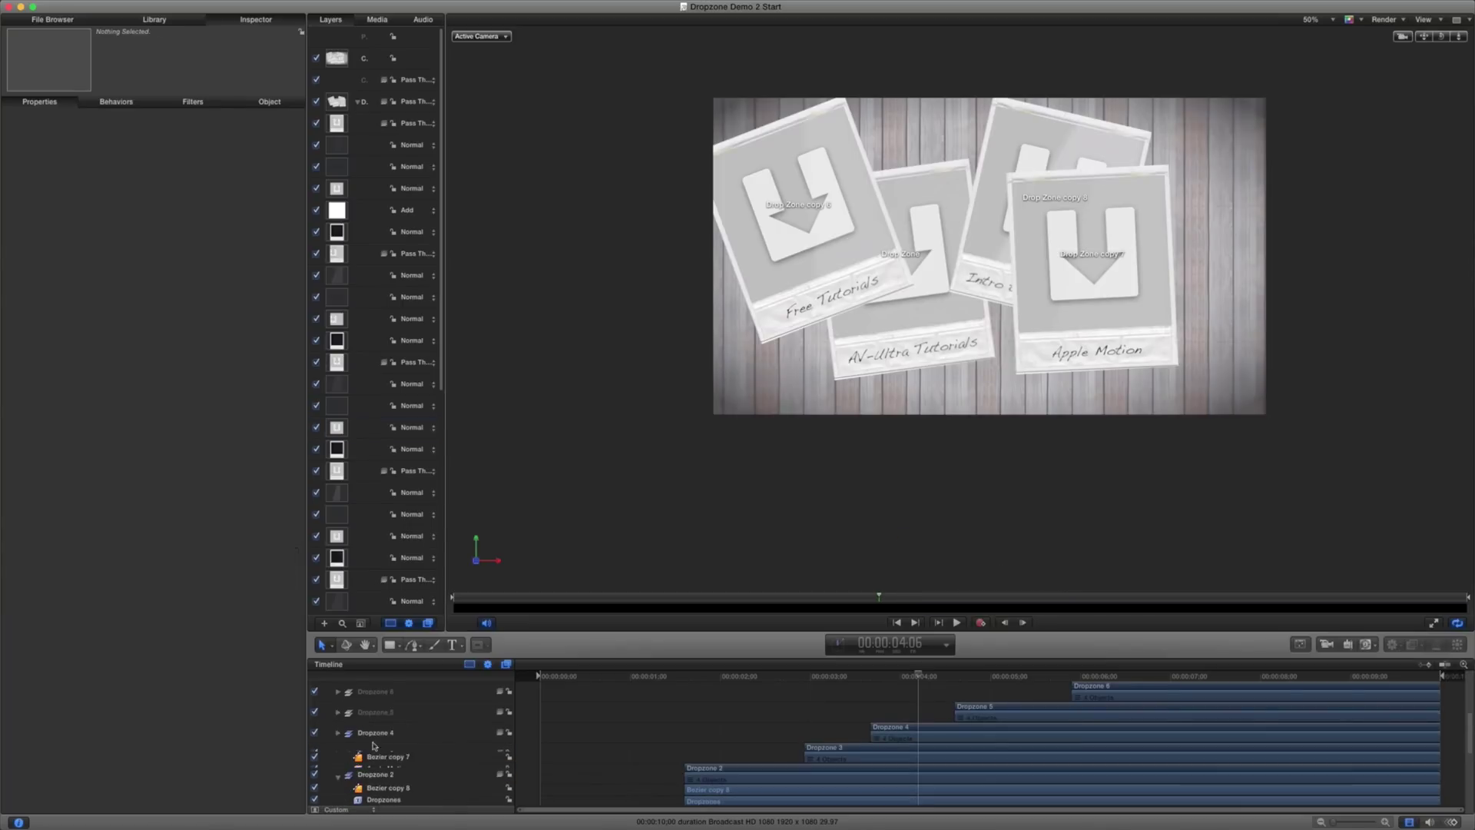
{"action": "left_click", "coordinate": [338, 774]}
{"action": "scroll", "coordinate": [342, 756], "scroll_direction": "down", "scroll_amount": 2}
{"action": "left_click", "coordinate": [338, 722]}
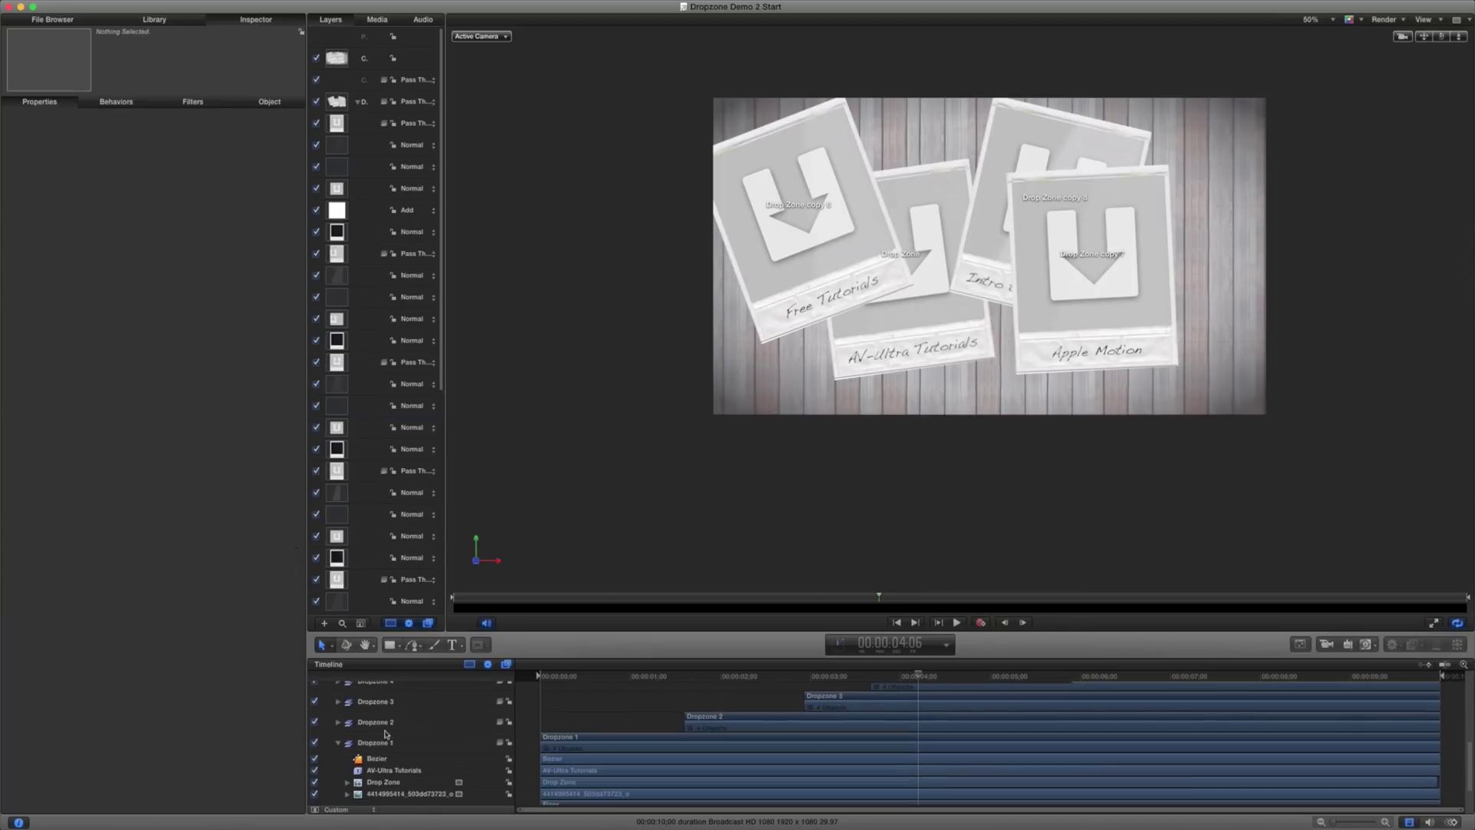
{"action": "scroll", "coordinate": [340, 746], "scroll_direction": "up", "scroll_amount": 2}
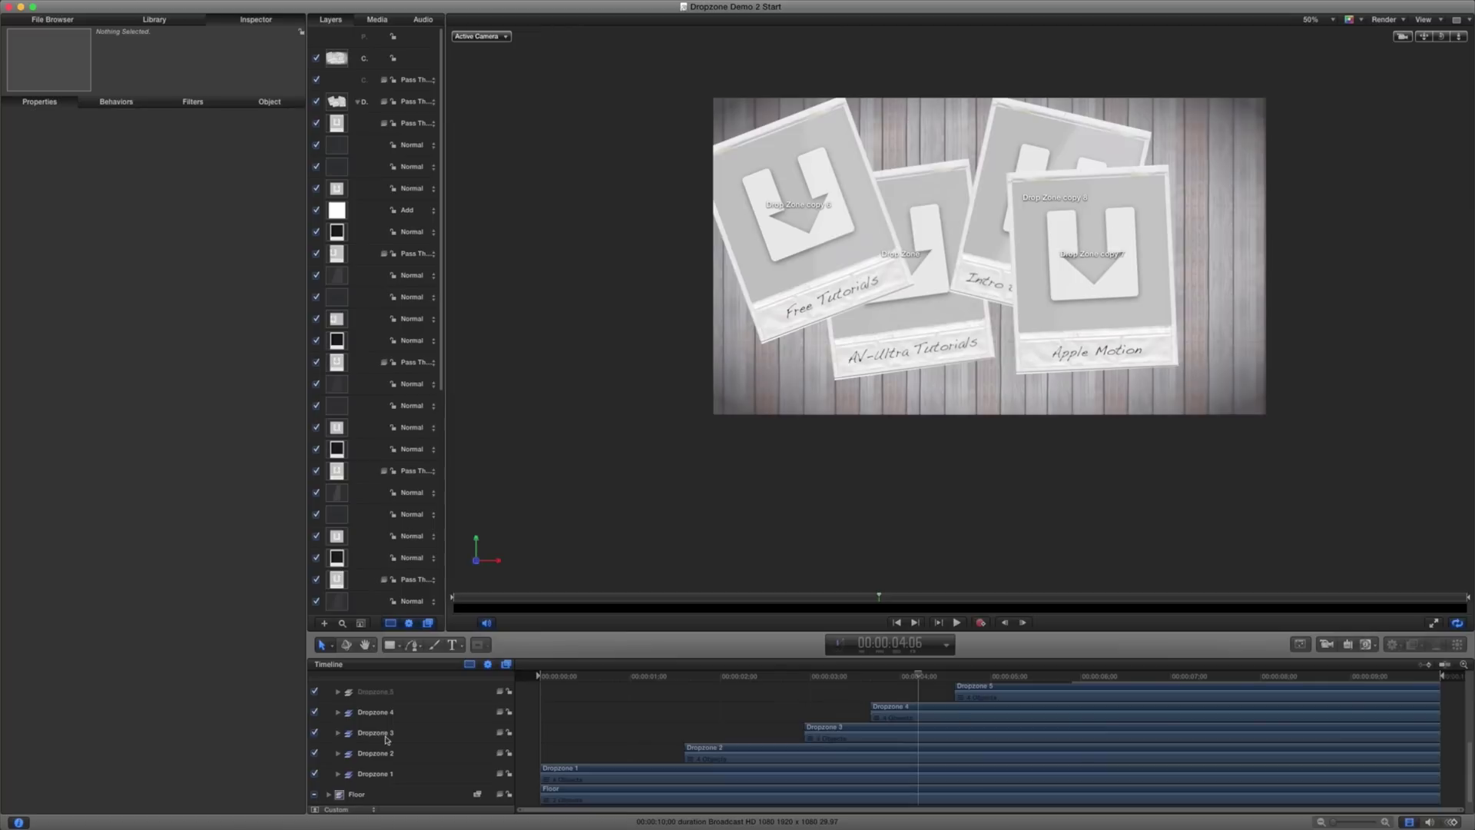
{"action": "scroll", "coordinate": [438, 710], "scroll_direction": "down", "scroll_amount": 3}
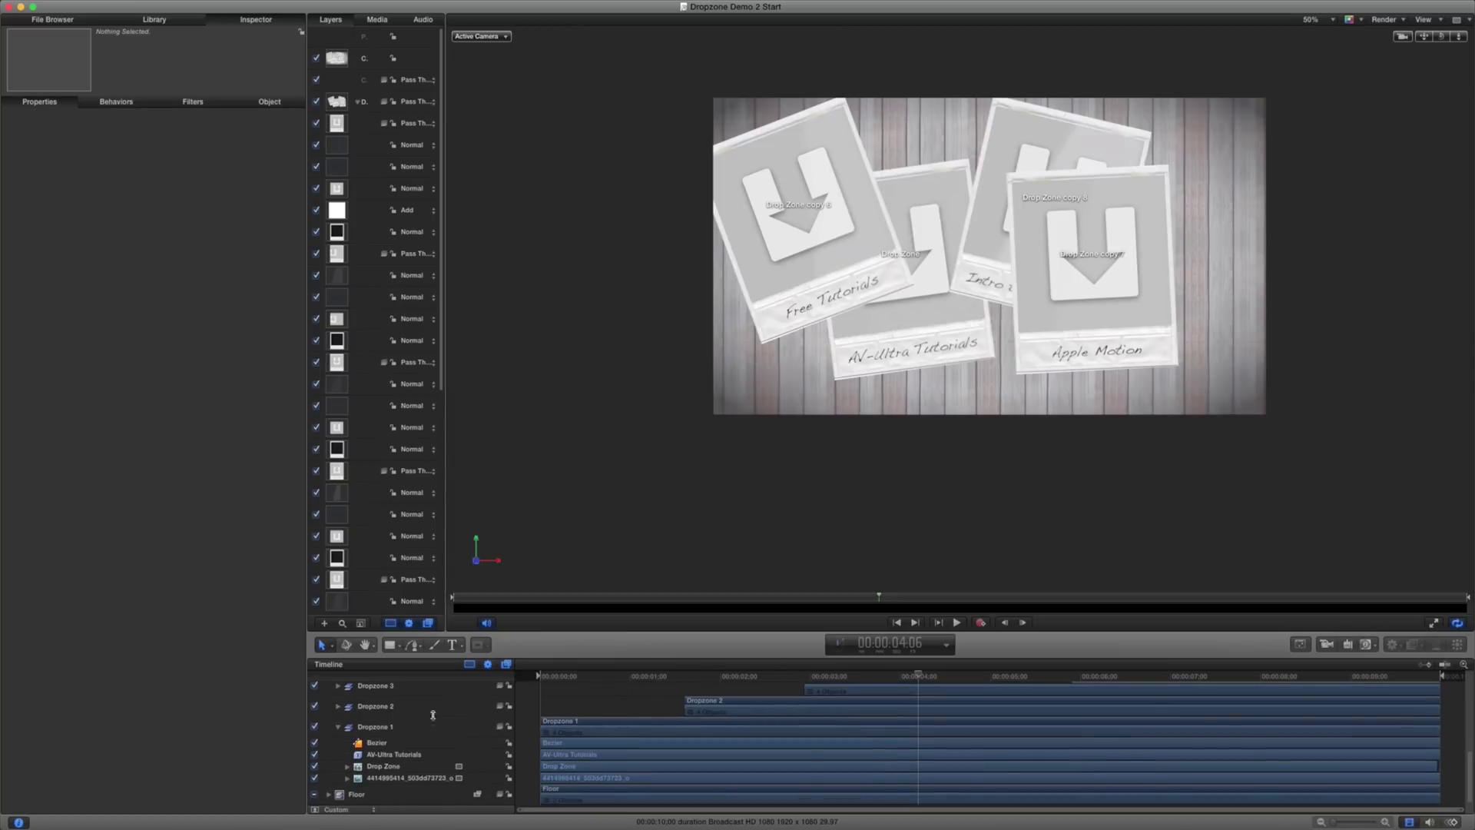
- Select the AV-Ultra Tutorials caption layer and open it for text editing in the canvas
{"action": "left_click", "coordinate": [396, 758]}
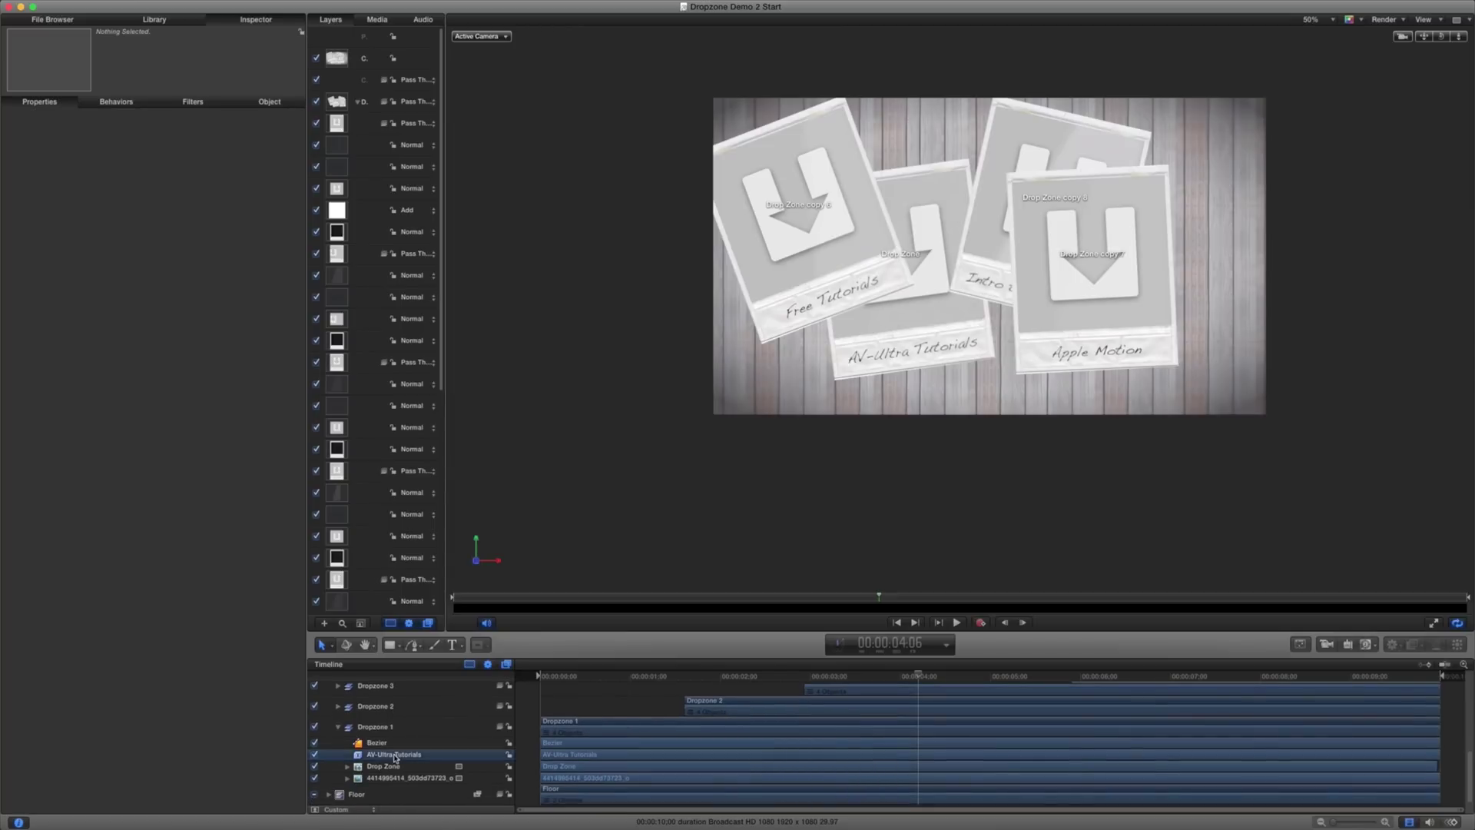
{"action": "double_click", "coordinate": [886, 358]}
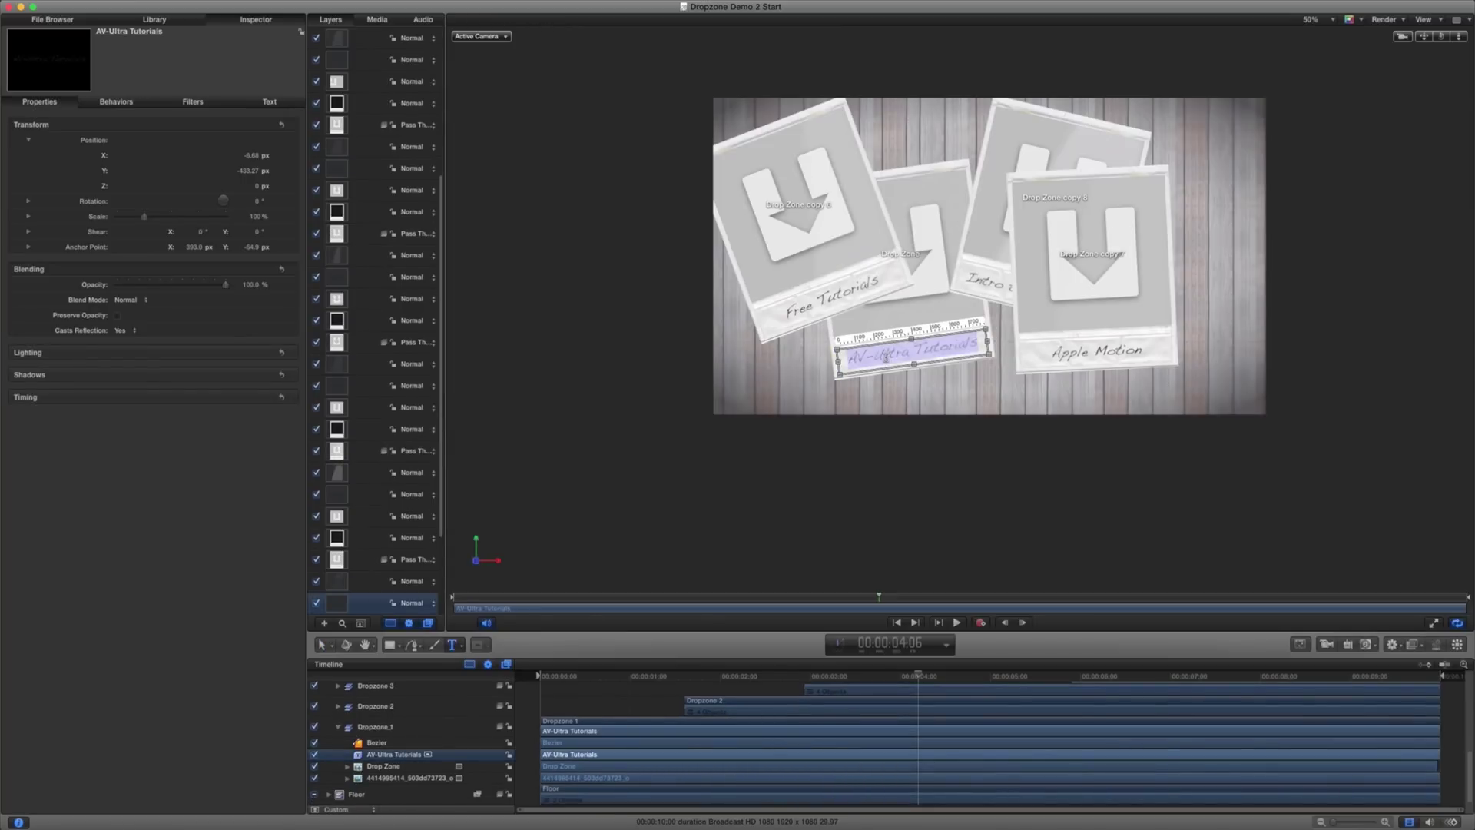
{"action": "left_click", "coordinate": [886, 357]}
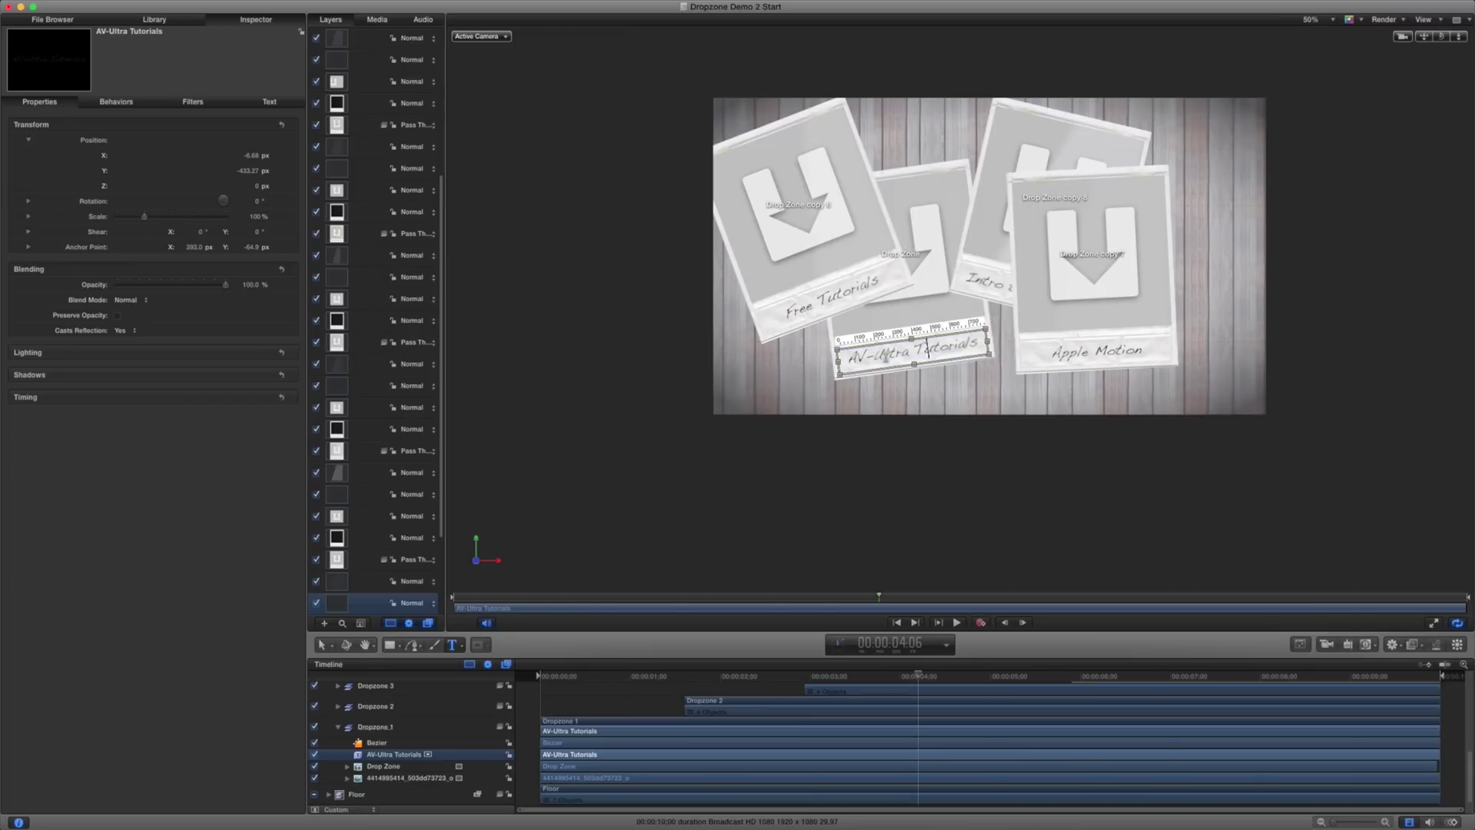
{"action": "key", "text": "Right"}
{"action": "key", "text": "super+z"}
{"action": "left_click_drag", "start_coordinate": [915, 675], "coordinate": [489, 669]}
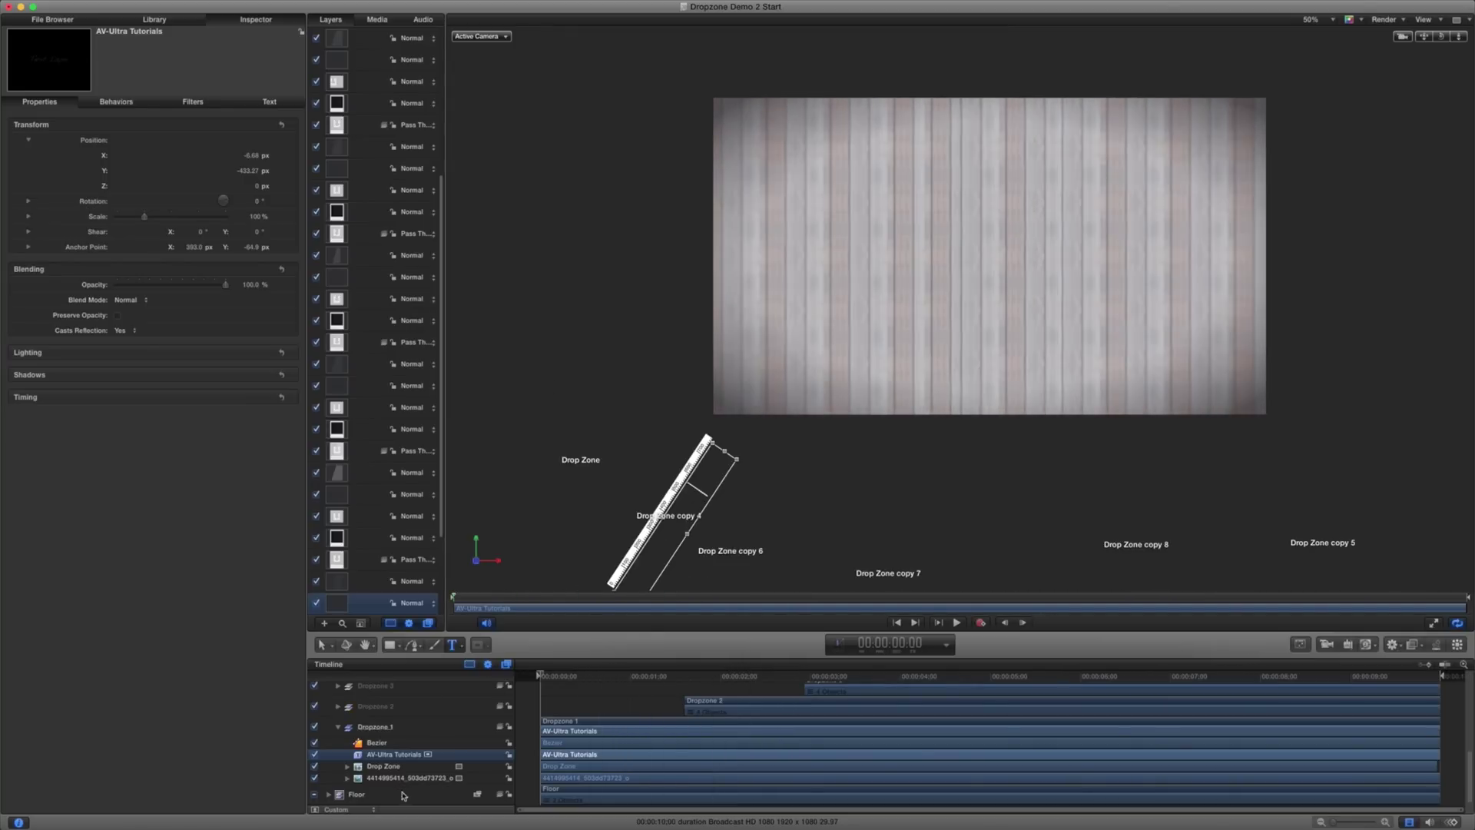
- Deselect everything with the Select tool, then play and stop at 00:00:00:28
{"action": "left_click", "coordinate": [318, 642]}
{"action": "left_click", "coordinate": [514, 390]}
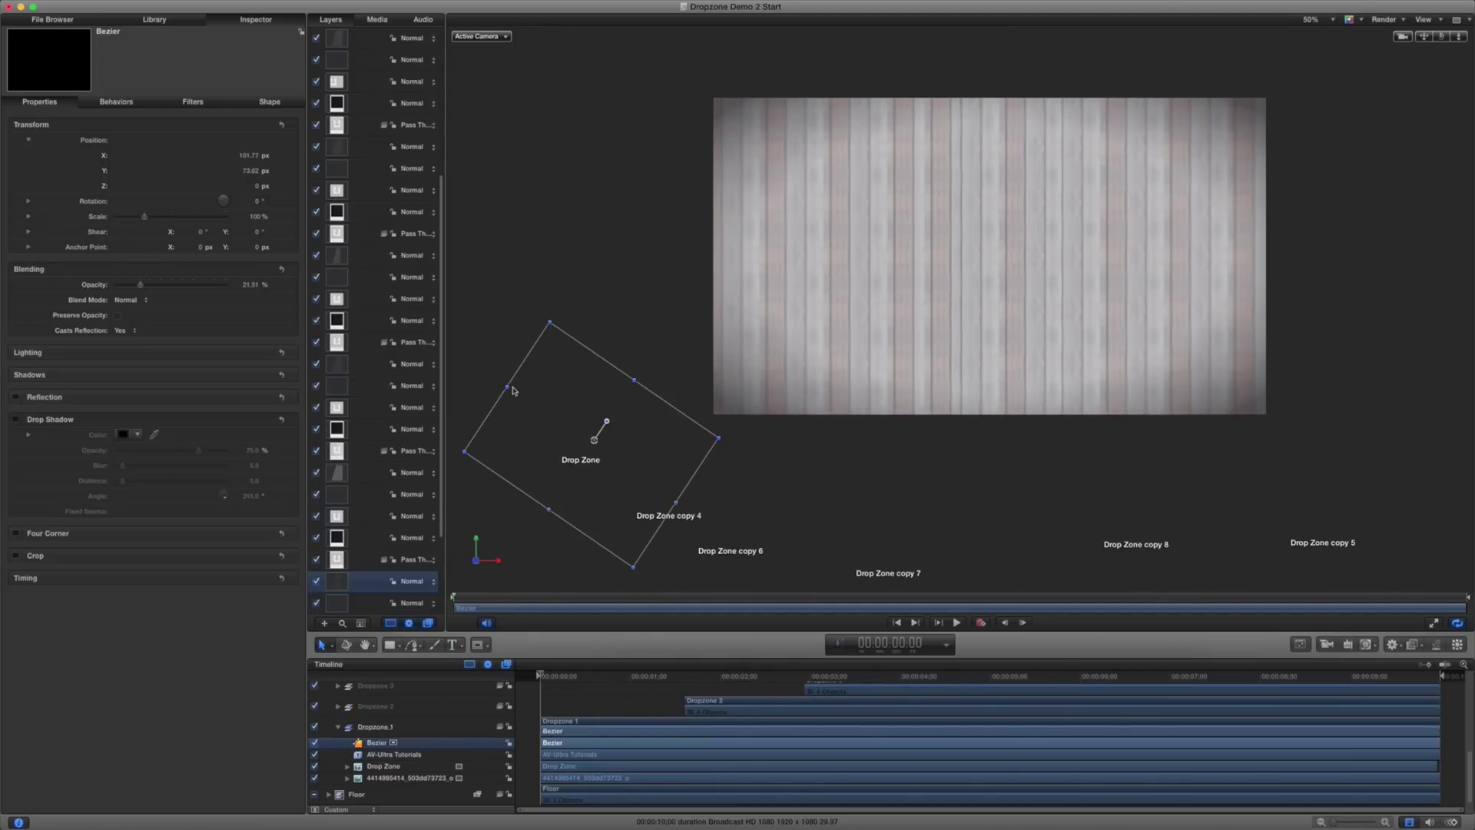
{"action": "left_click", "coordinate": [501, 287]}
{"action": "key", "text": "space"}
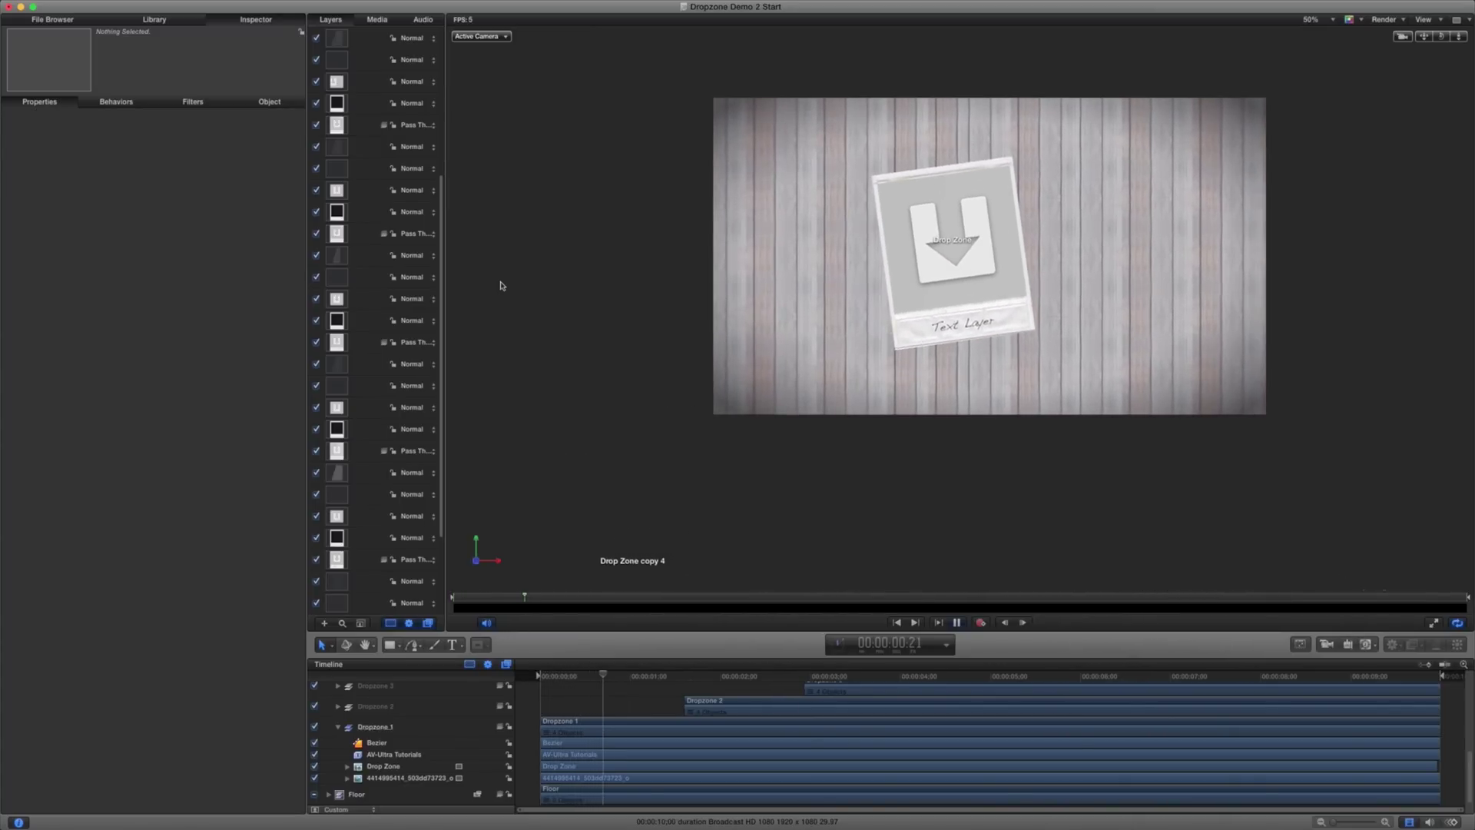
{"action": "key", "text": "space"}
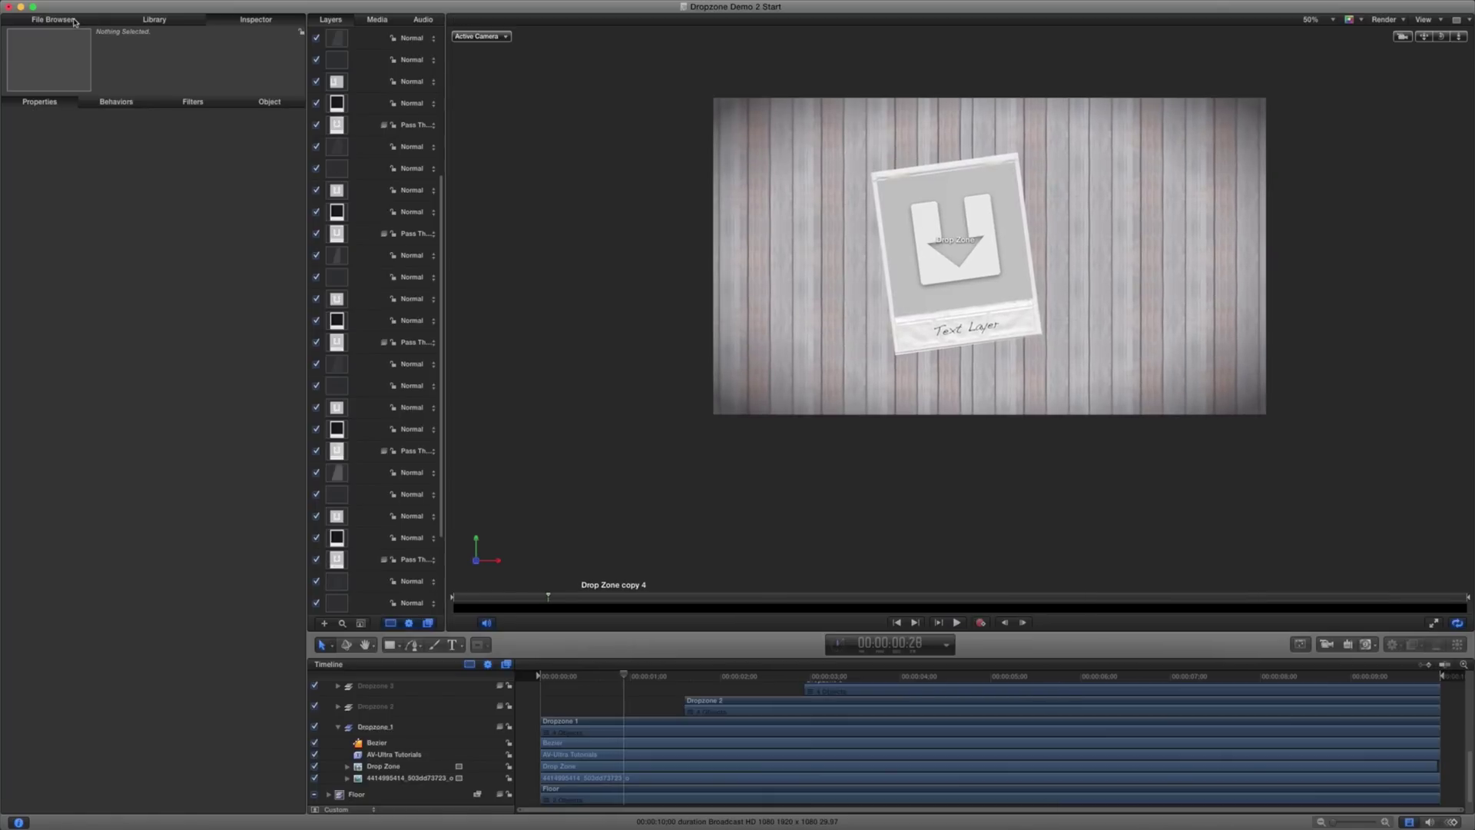
- Expand Assets > Animal Pics in the File Browser and move to a frame showing several polaroids
{"action": "left_click", "coordinate": [70, 20]}
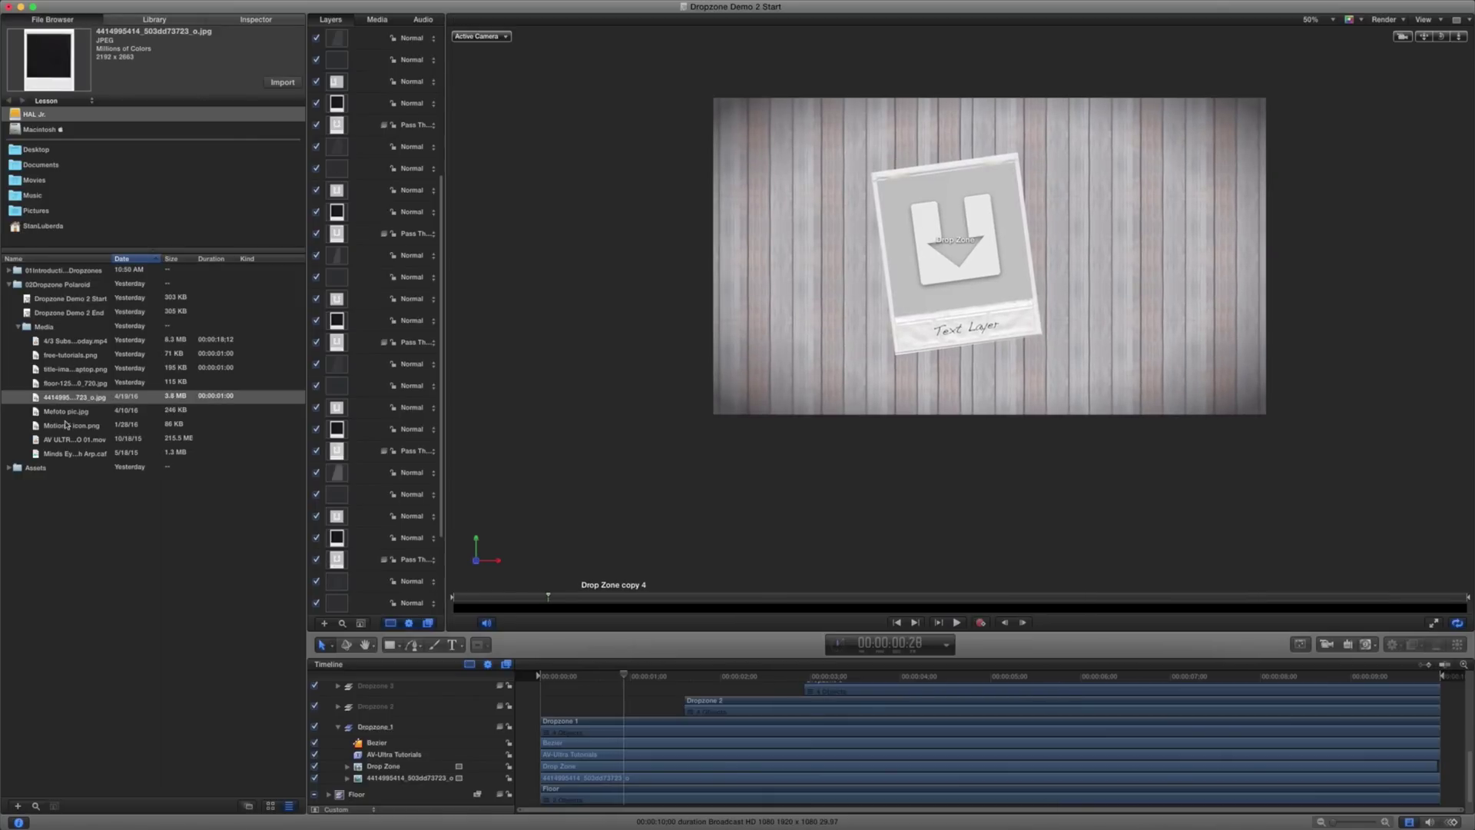
{"action": "left_click", "coordinate": [9, 468]}
{"action": "left_click", "coordinate": [26, 481]}
{"action": "left_click", "coordinate": [18, 481]}
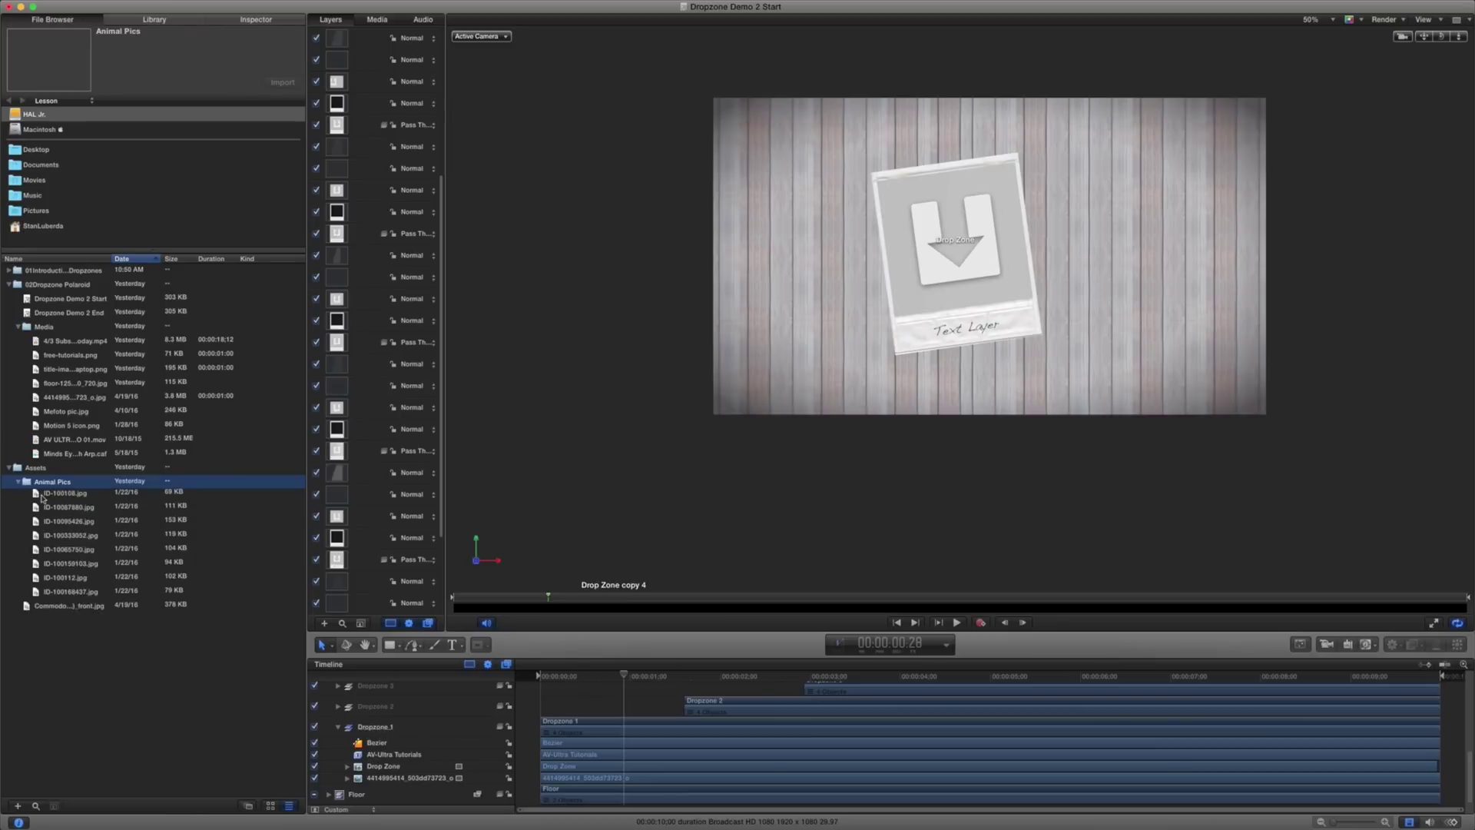
{"action": "left_click_drag", "start_coordinate": [628, 677], "coordinate": [1065, 687]}
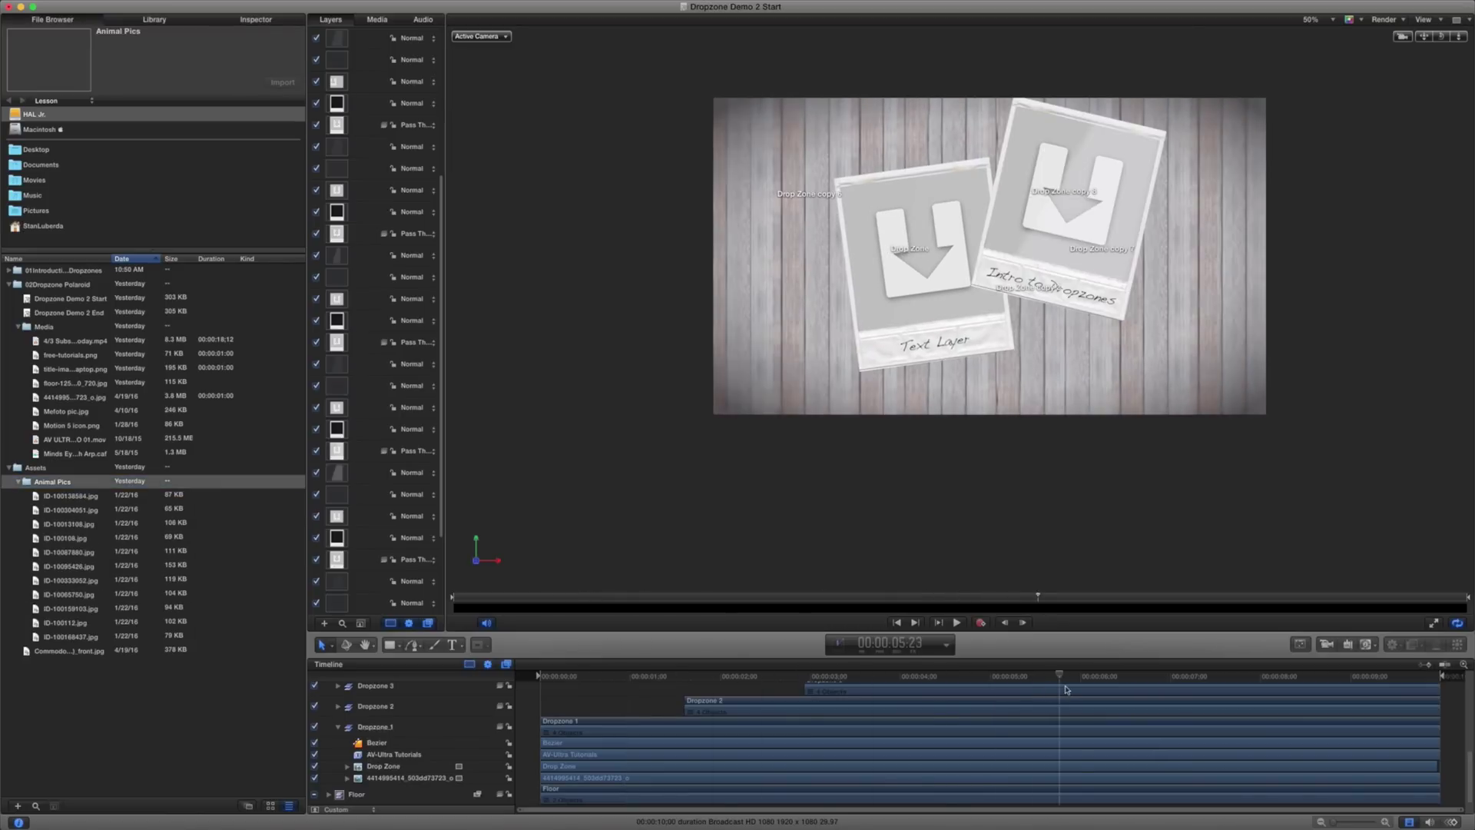
- Drag the tiger, giraffe, elephant and lion photos into empty polaroids and scrub to check them
{"action": "left_click", "coordinate": [53, 497]}
{"action": "left_click_drag", "start_coordinate": [54, 497], "coordinate": [865, 326]}
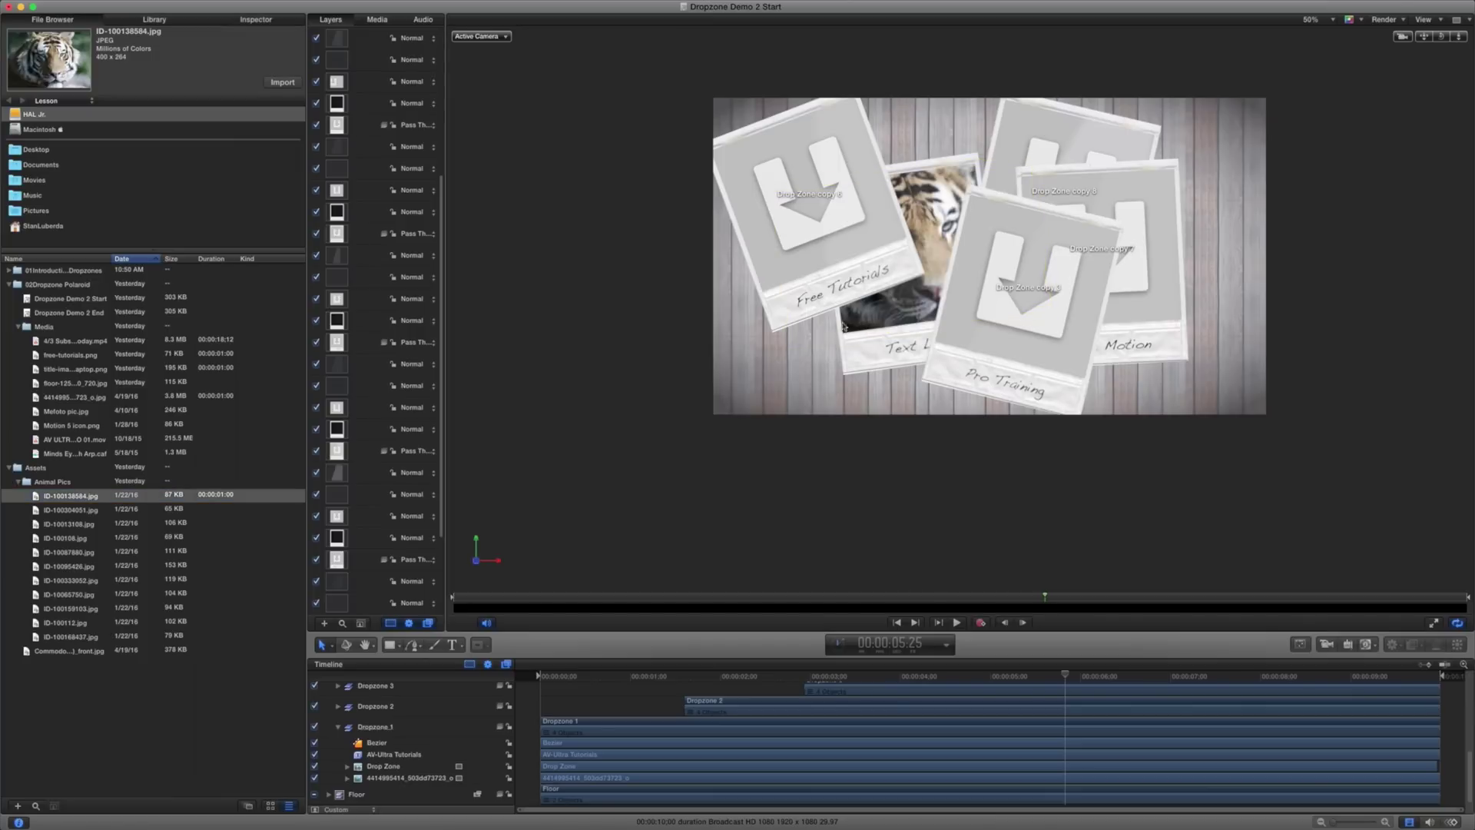
{"action": "left_click_drag", "start_coordinate": [87, 513], "coordinate": [768, 208]}
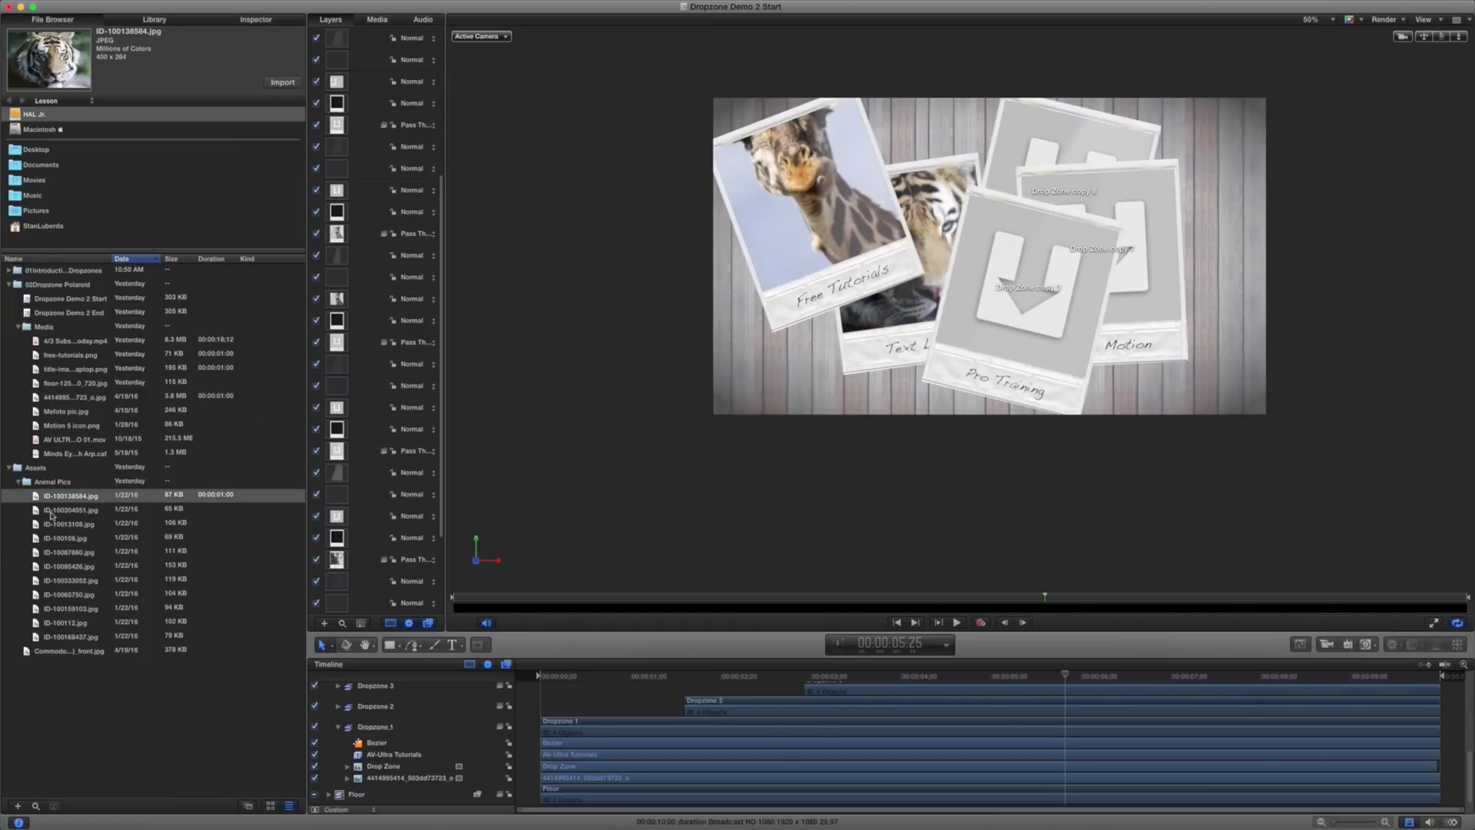
{"action": "left_click_drag", "start_coordinate": [53, 530], "coordinate": [1029, 308]}
{"action": "left_click", "coordinate": [67, 540]}
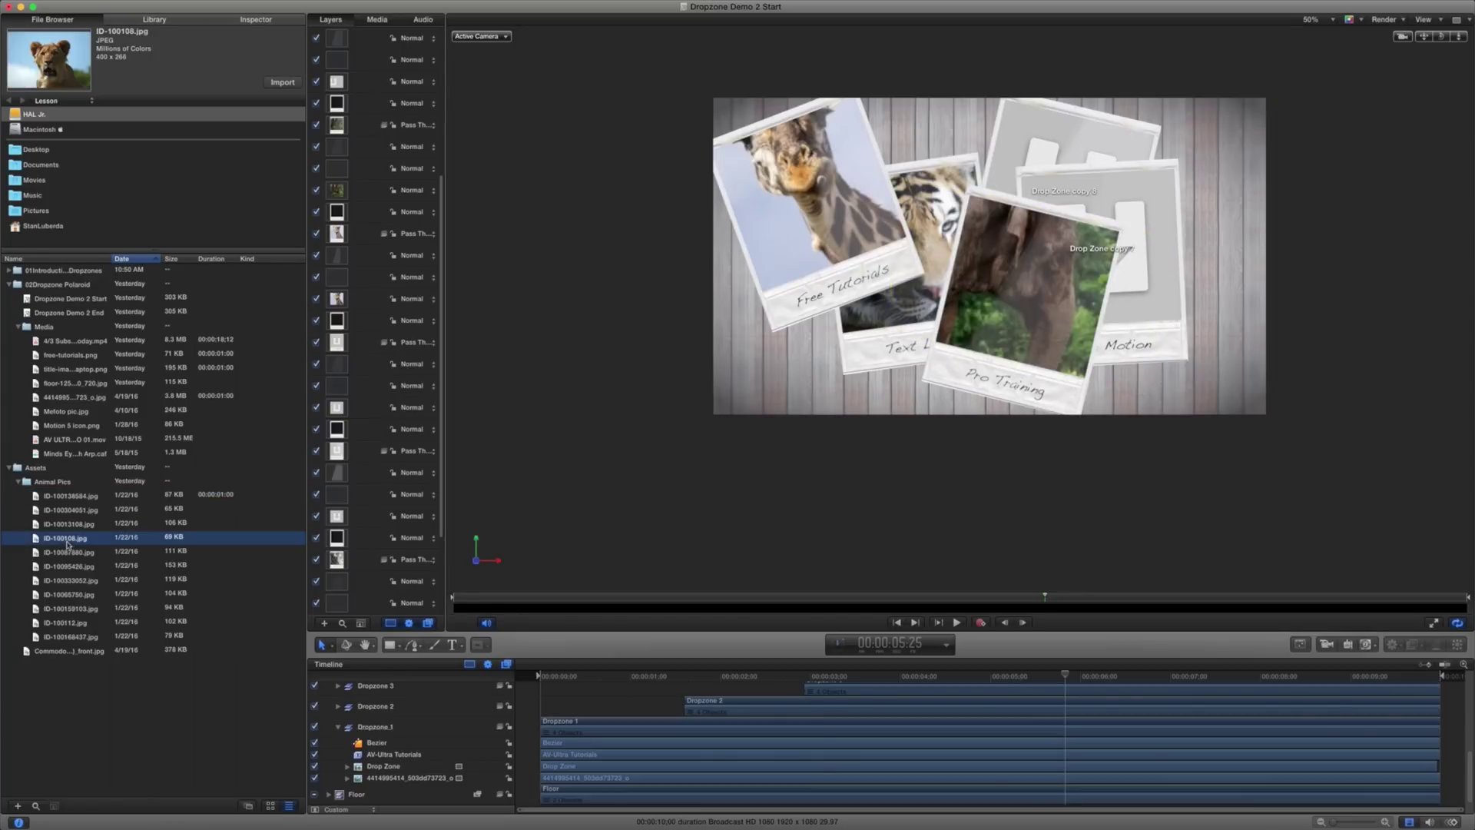
{"action": "left_click_drag", "start_coordinate": [64, 545], "coordinate": [1184, 199]}
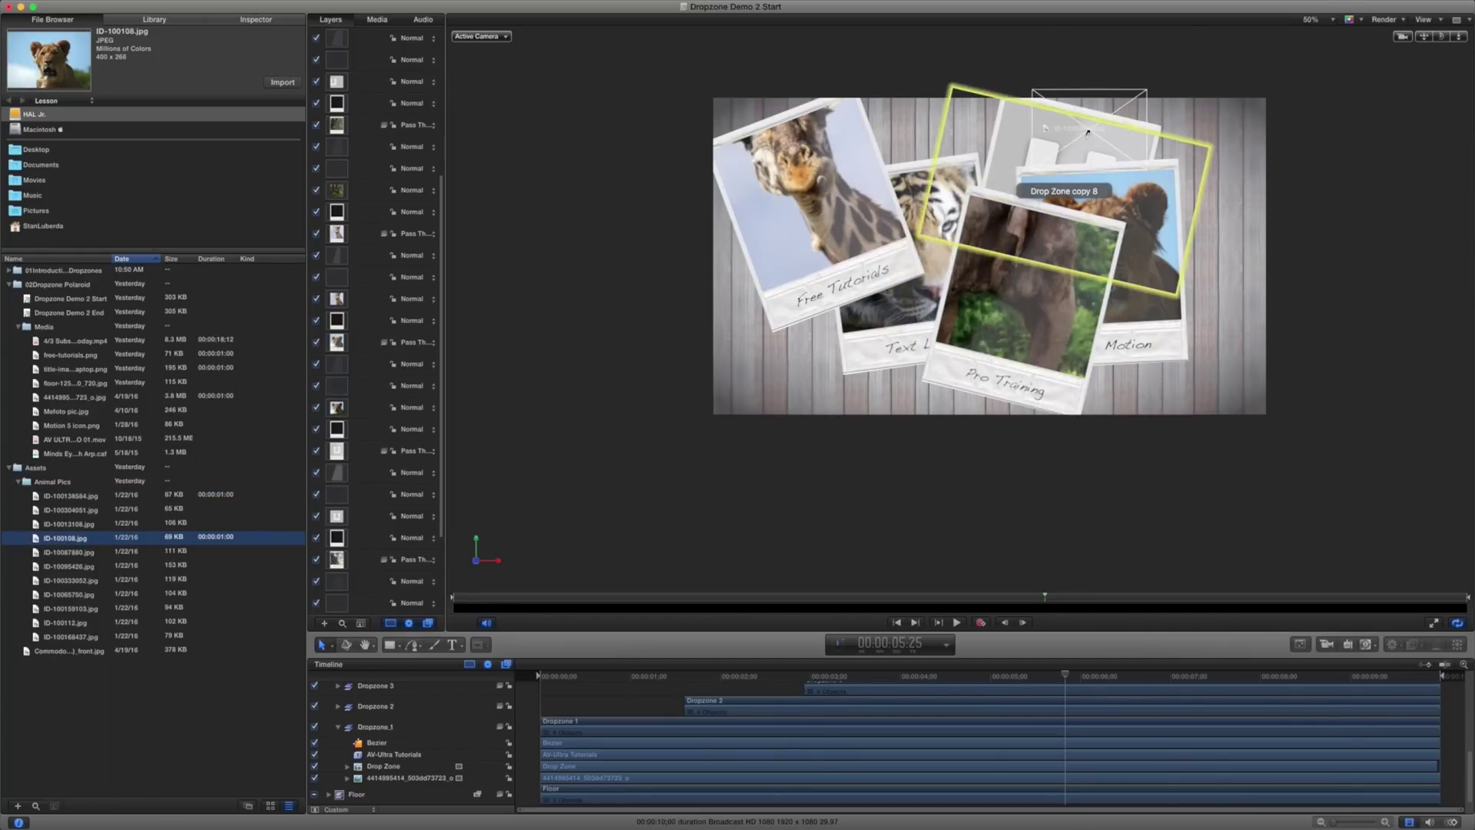
{"action": "left_click", "coordinate": [1144, 675]}
{"action": "left_click", "coordinate": [1007, 675]}
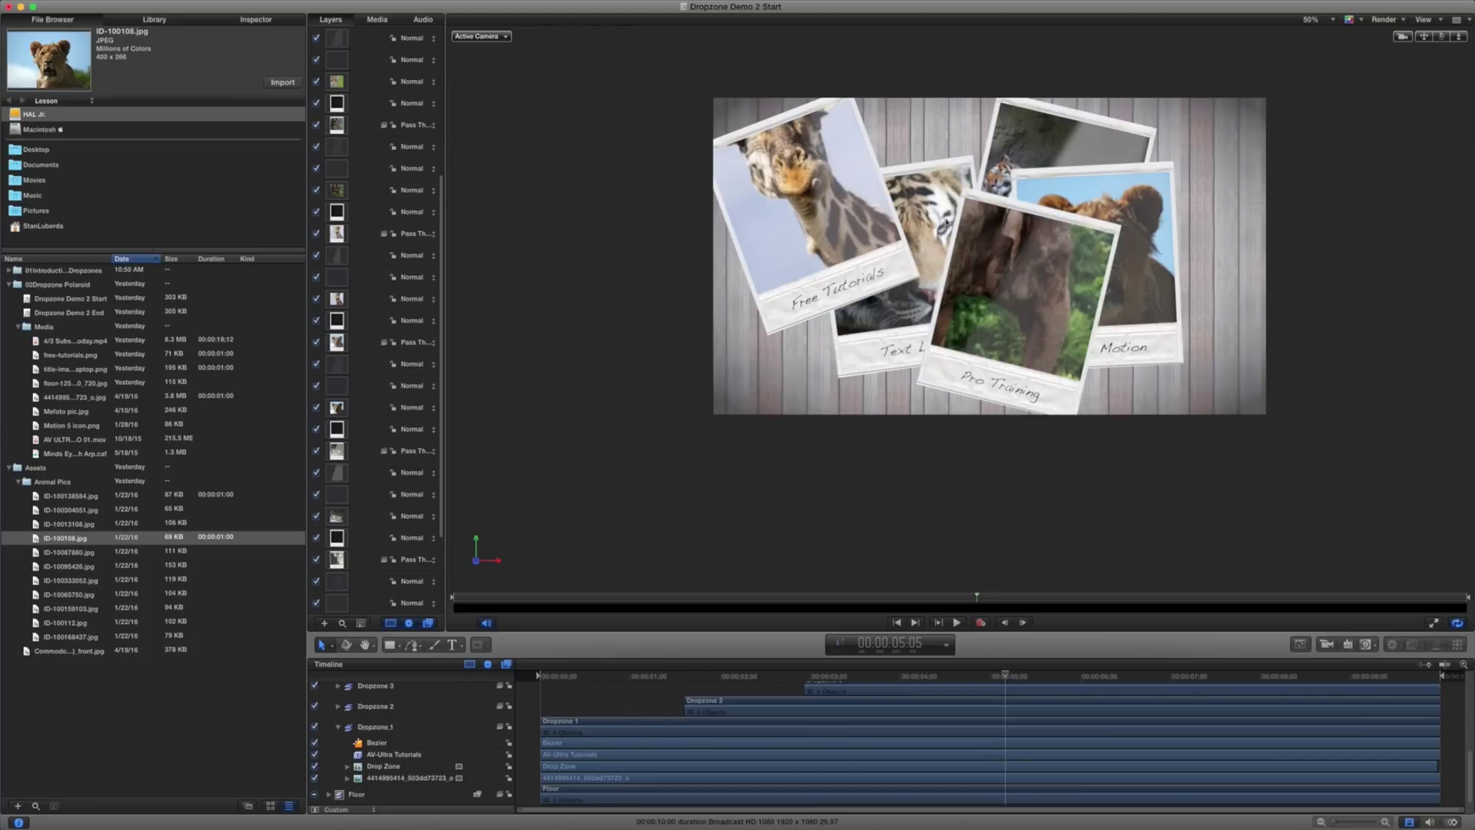
{"action": "left_click_drag", "start_coordinate": [1006, 679], "coordinate": [1042, 673]}
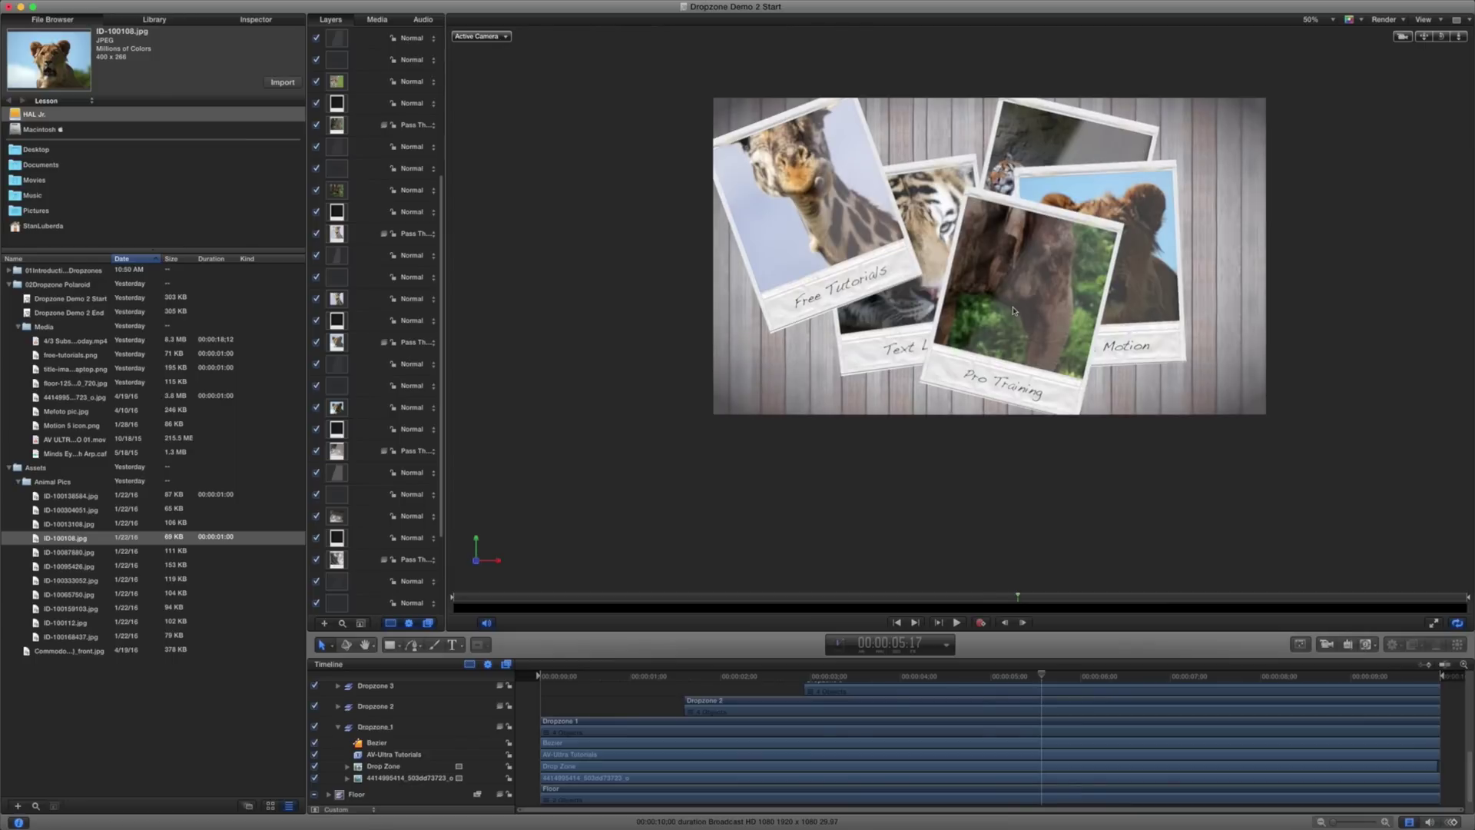
- In Dropzone 5's Drop Zone copy 3, set the elephant image's Pan X to -20 and Scale to 65.59%
{"action": "scroll", "coordinate": [388, 720], "scroll_direction": "up", "scroll_amount": 3}
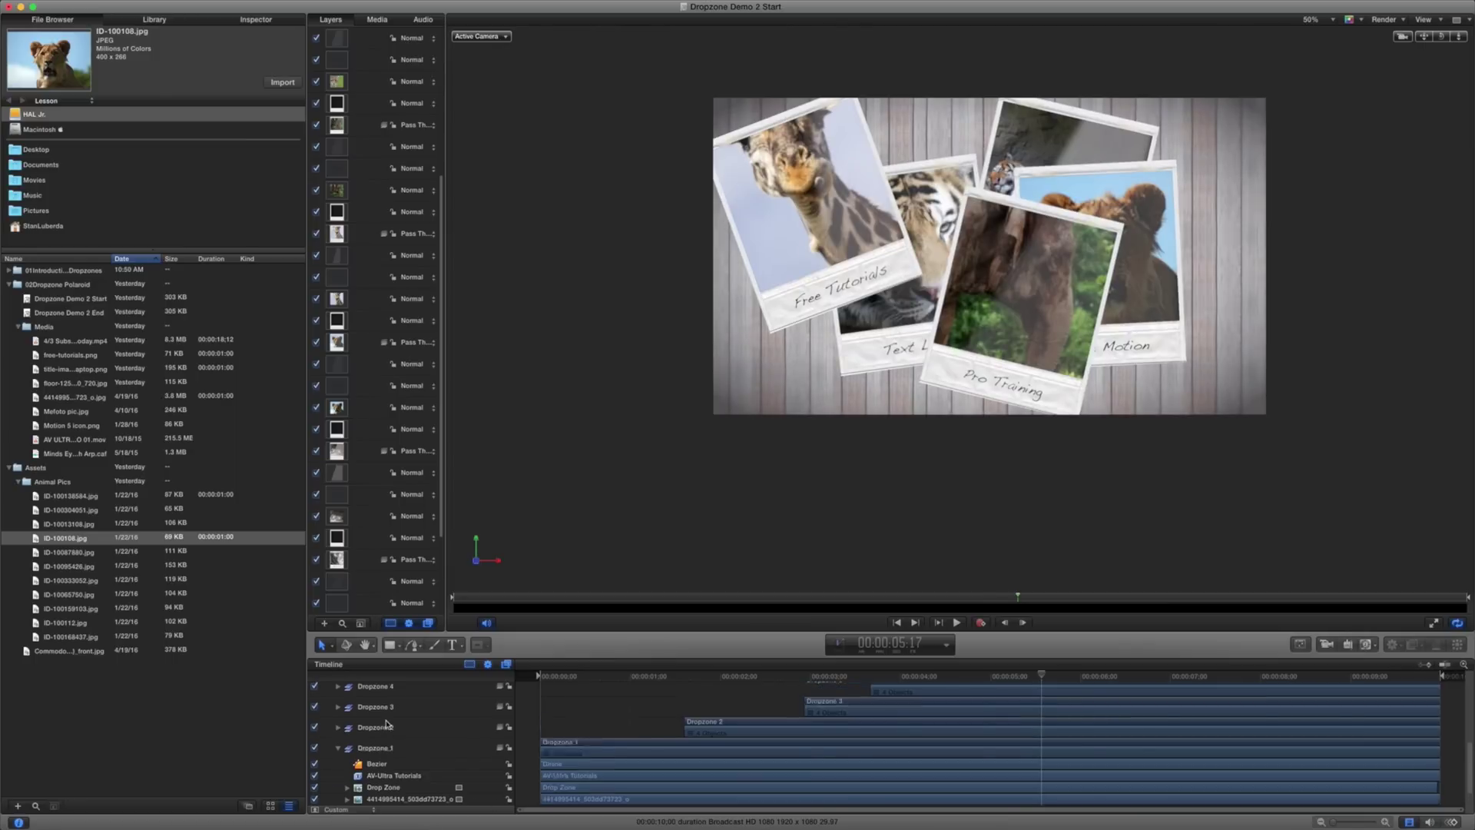
{"action": "left_click", "coordinate": [376, 701]}
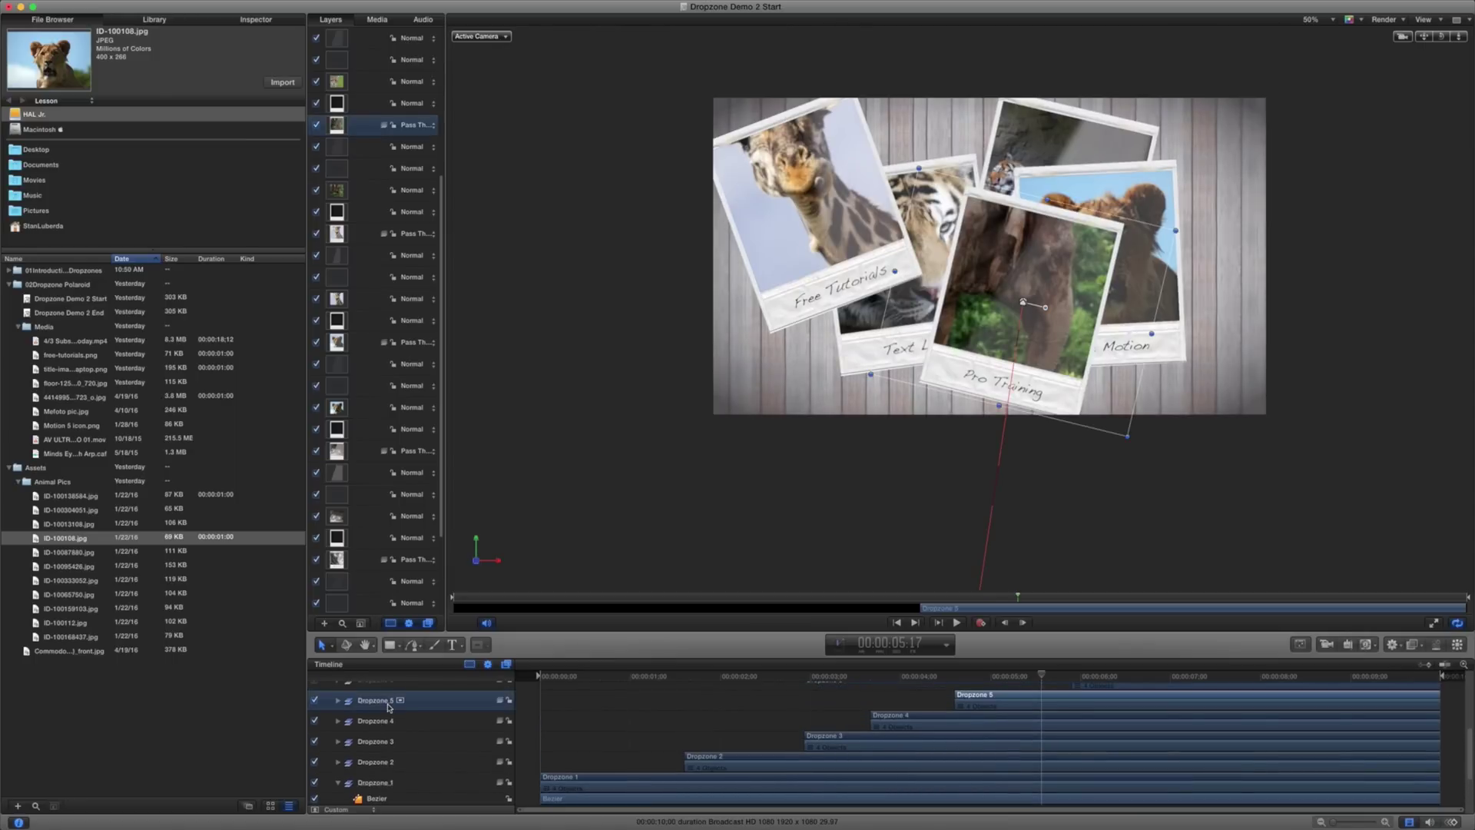
{"action": "left_click", "coordinate": [338, 701]}
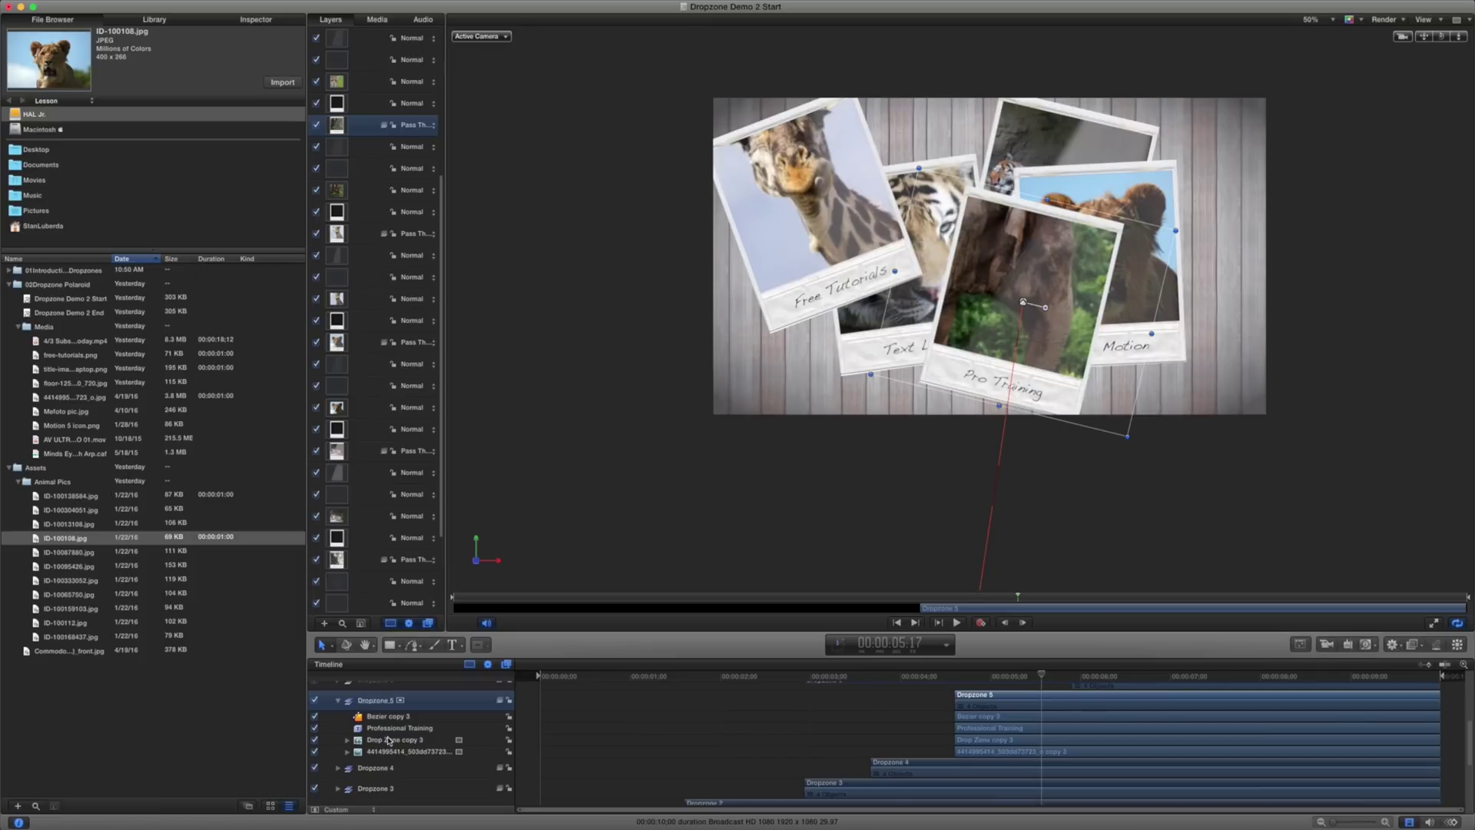
{"action": "left_click", "coordinate": [400, 741]}
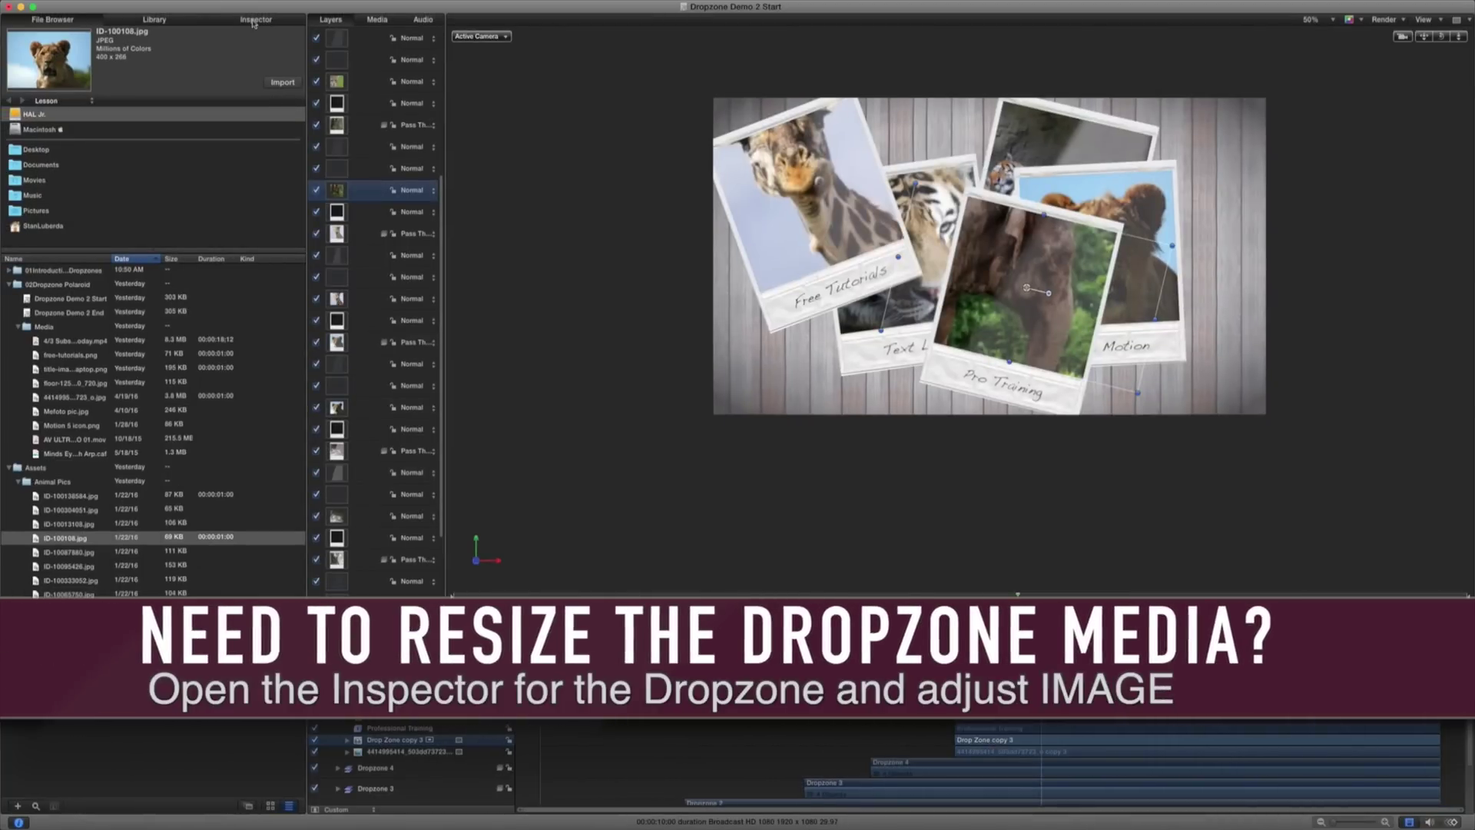
{"action": "left_click", "coordinate": [254, 21]}
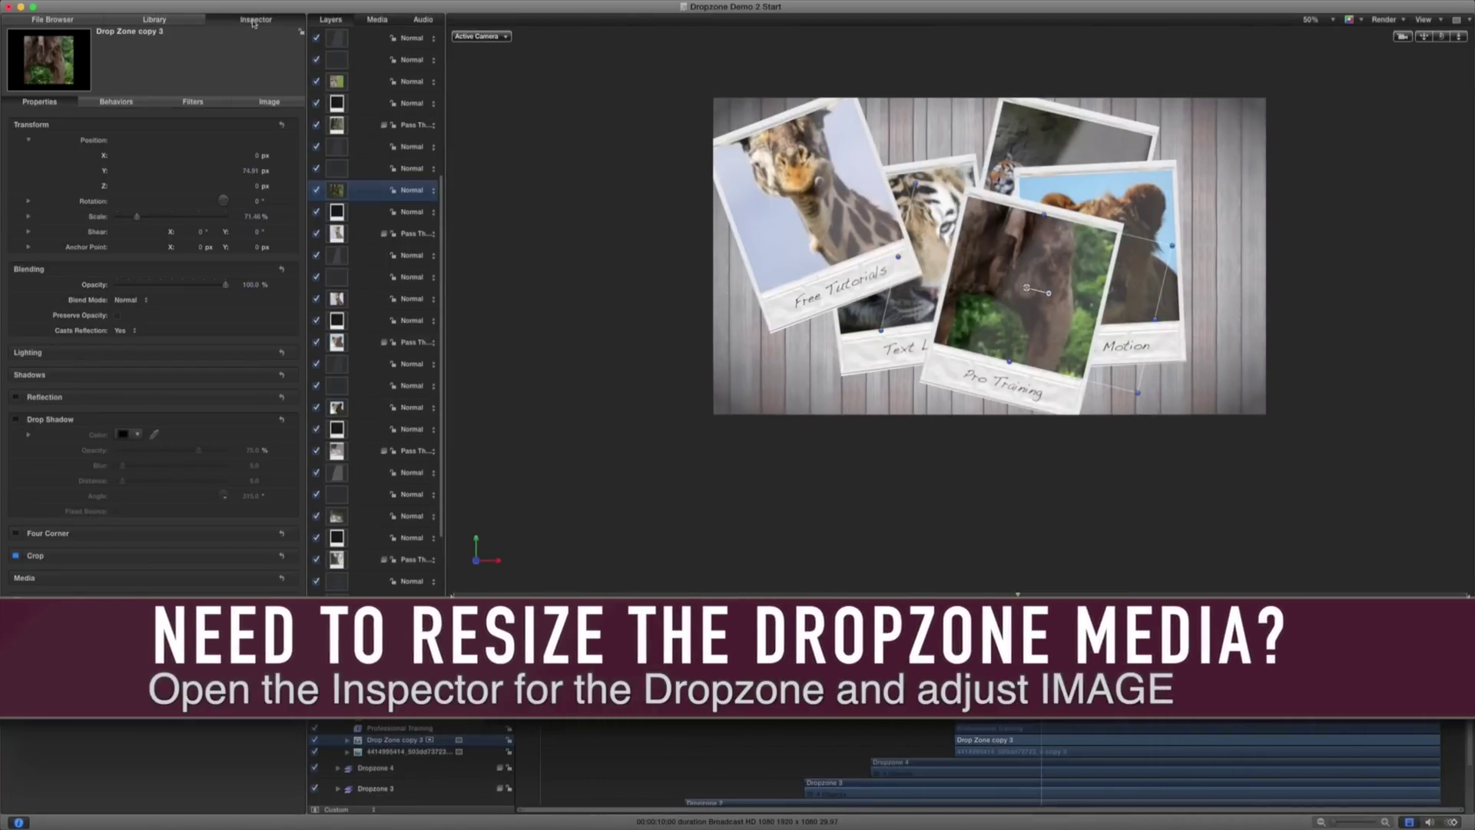
{"action": "left_click", "coordinate": [268, 103]}
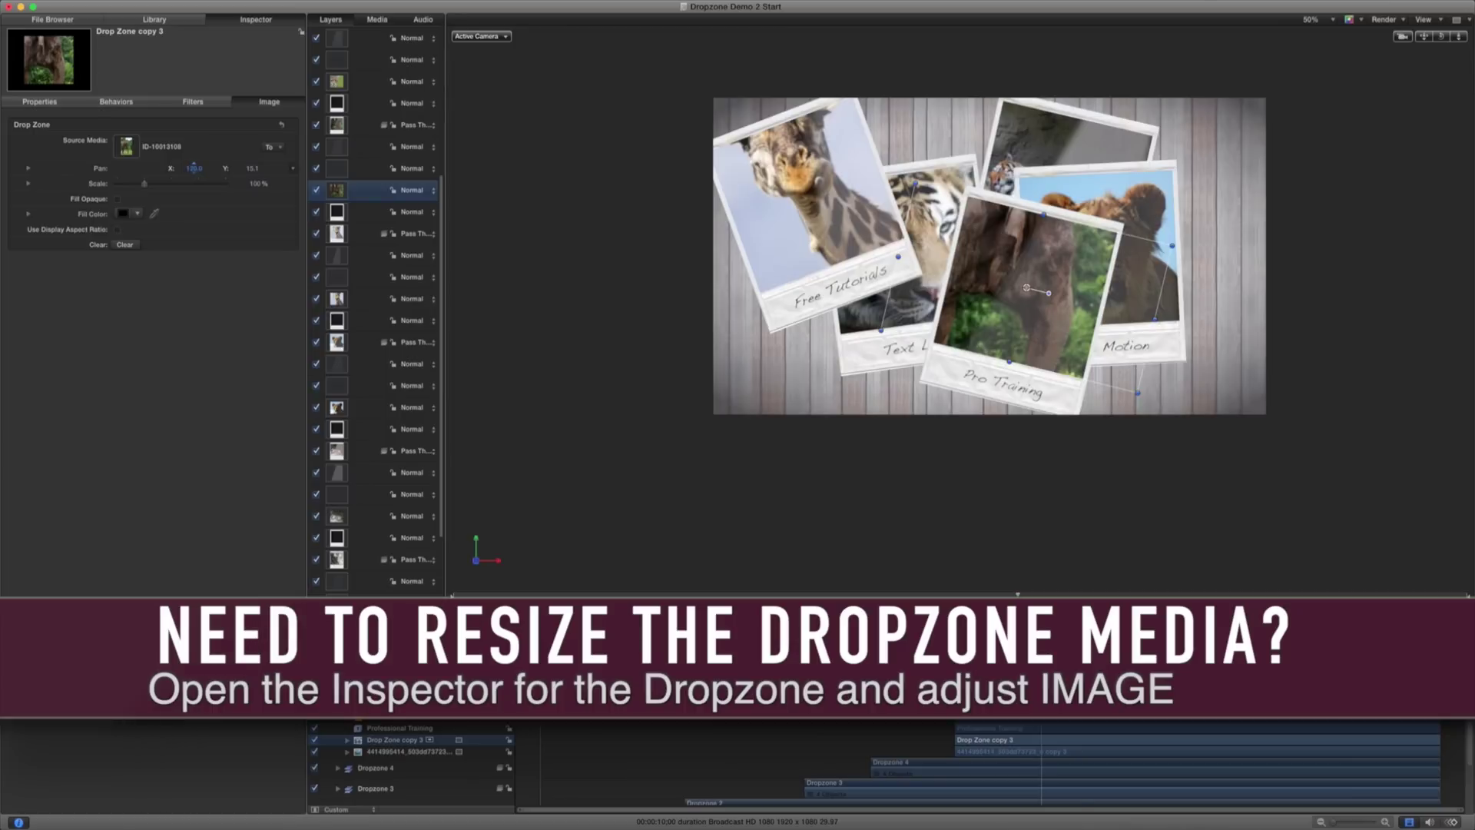
{"action": "left_click_drag", "start_coordinate": [194, 166], "coordinate": [137, 188]}
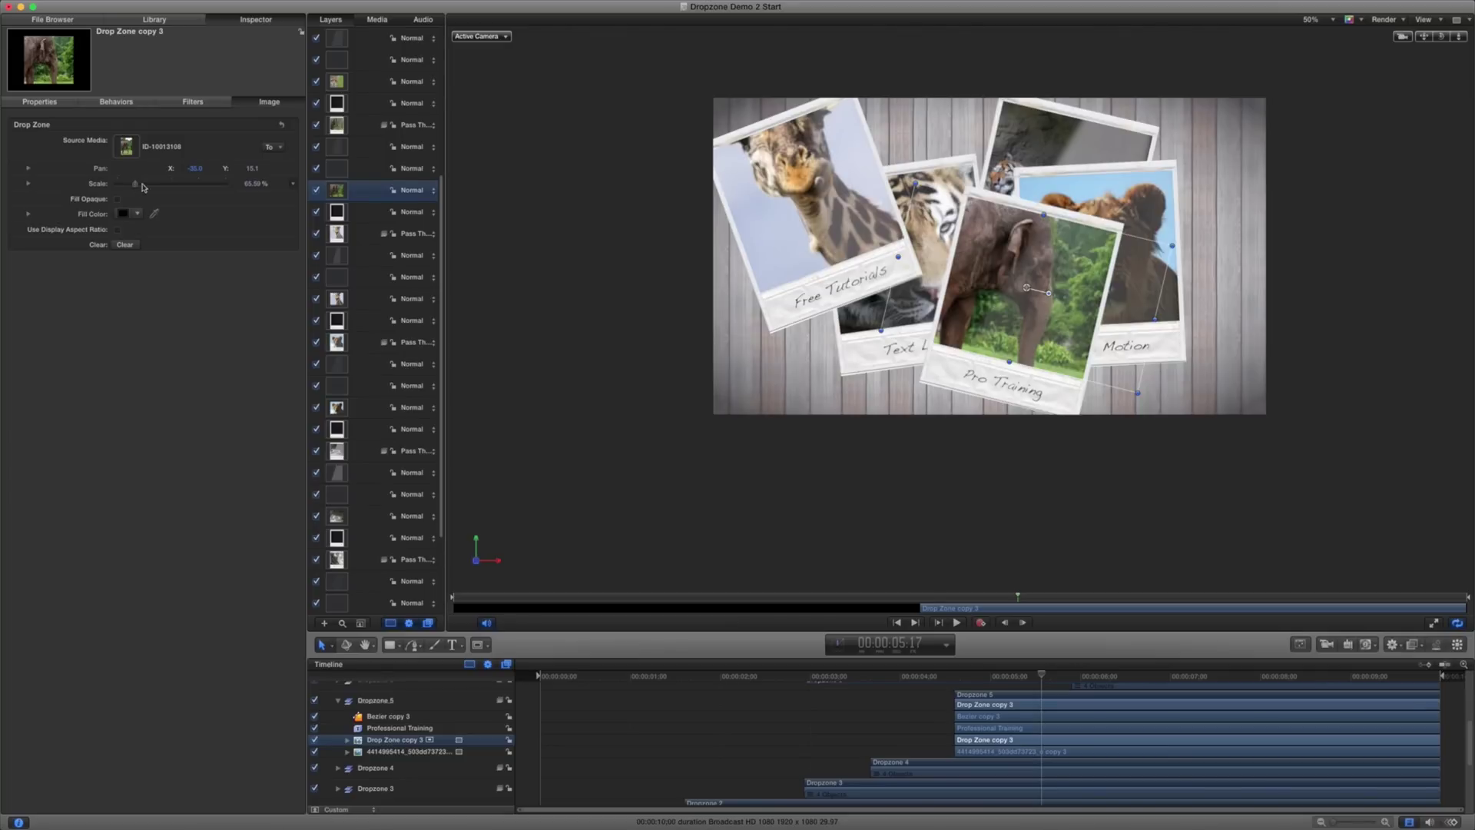
{"action": "left_click_drag", "start_coordinate": [1045, 678], "coordinate": [903, 675]}
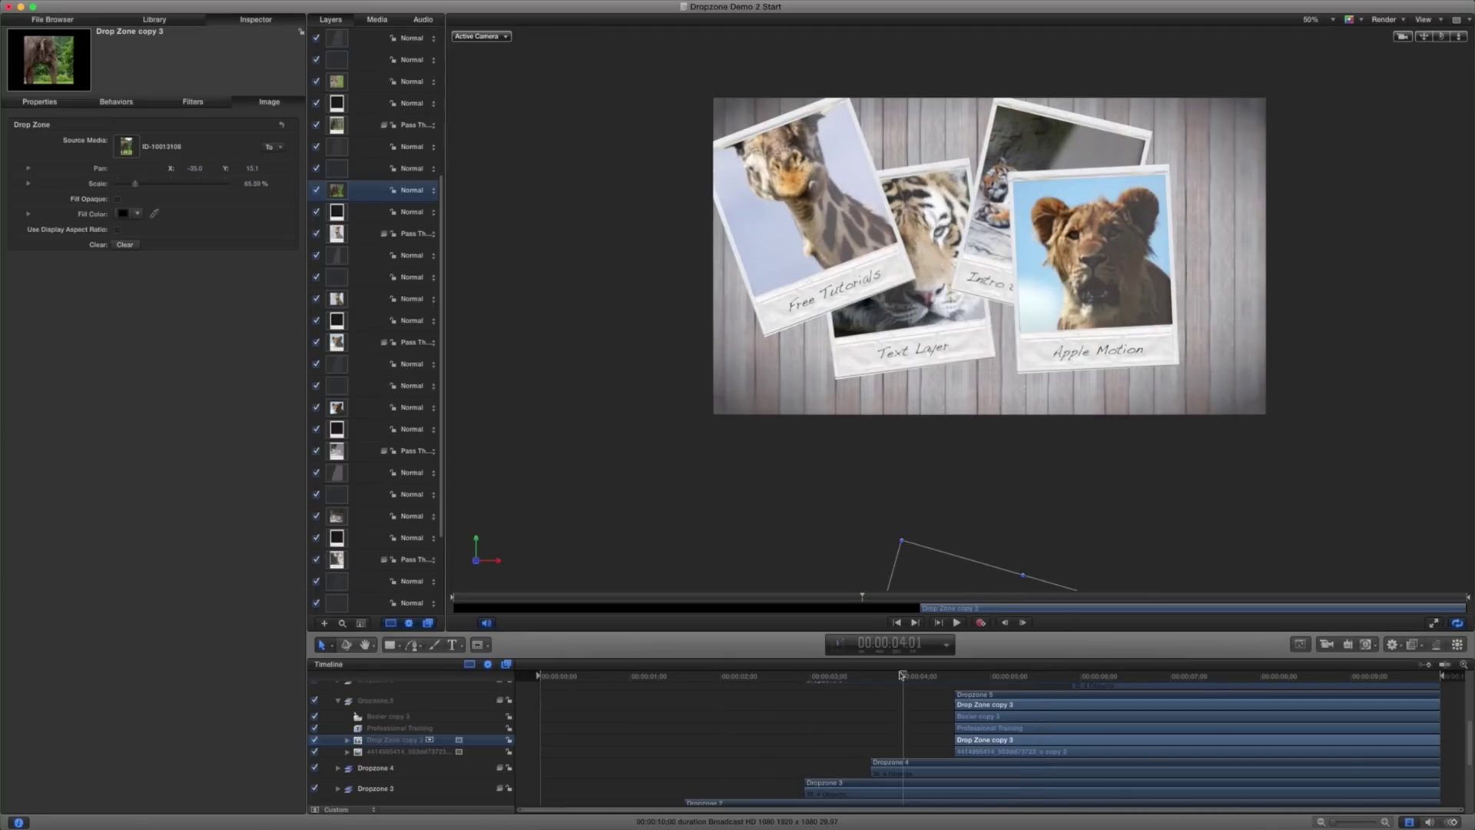
{"action": "key", "text": "space"}
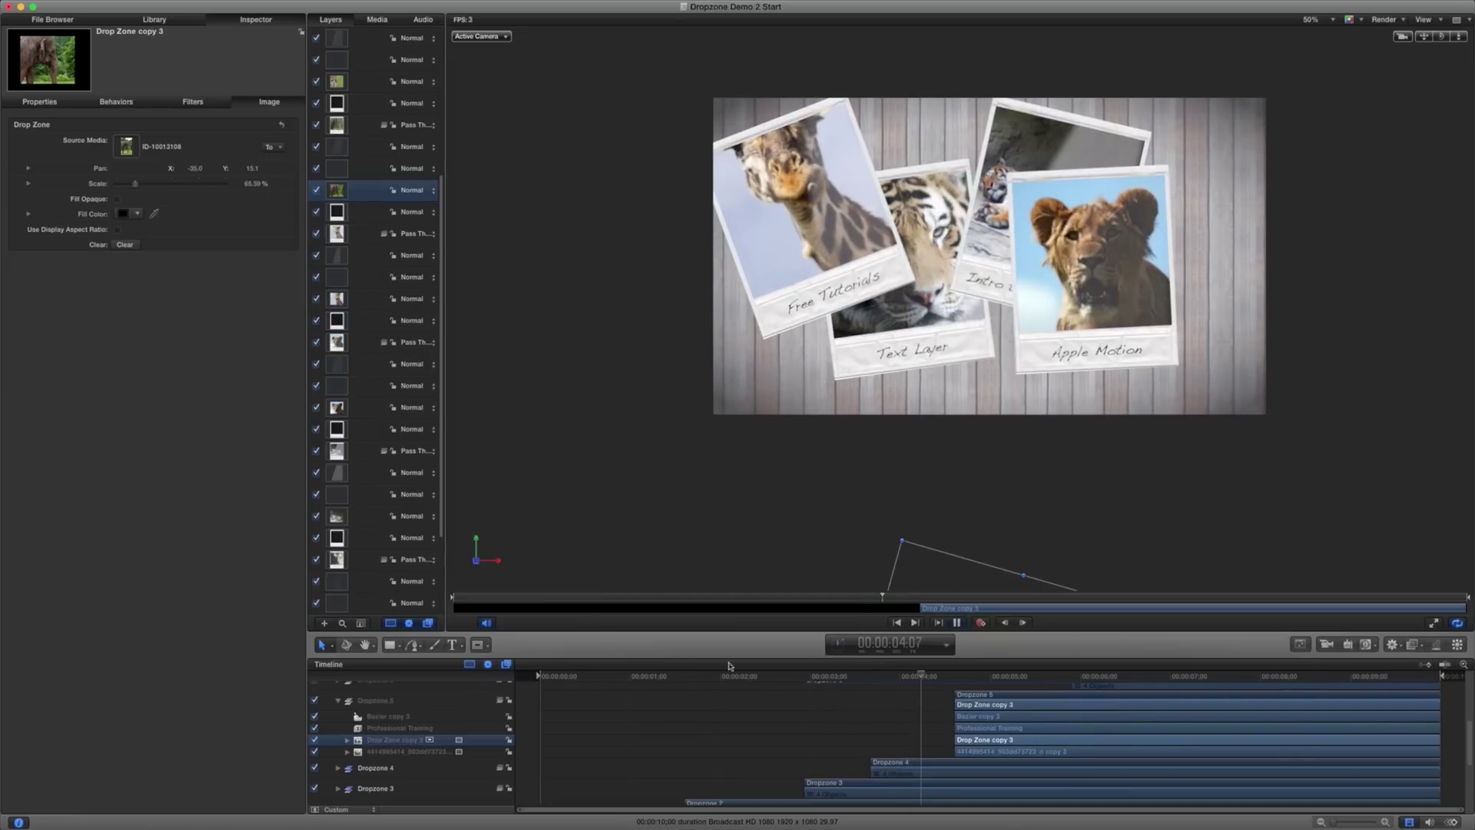
{"action": "key", "text": "space"}
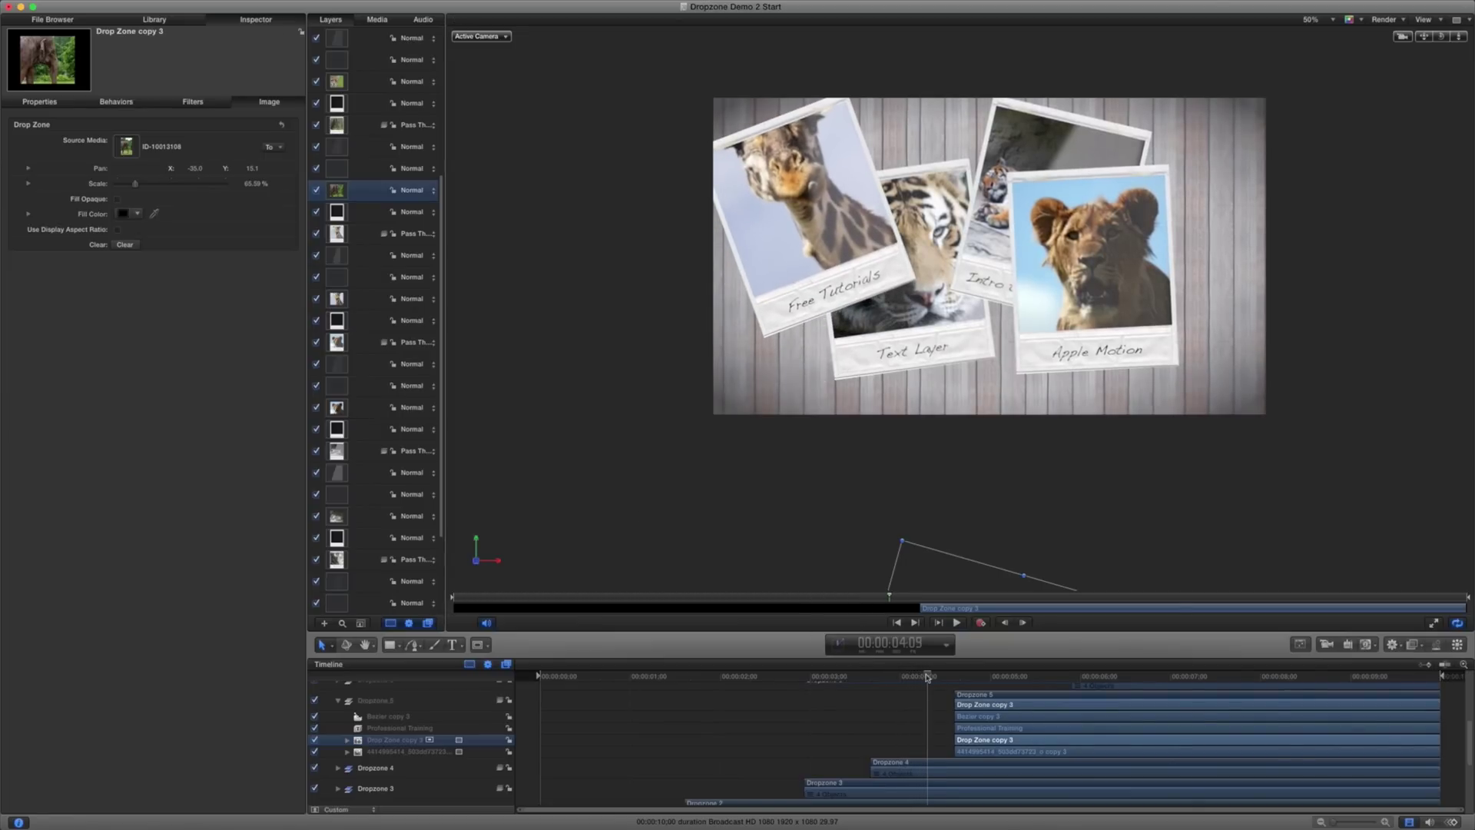
{"action": "left_click_drag", "start_coordinate": [927, 676], "coordinate": [986, 678]}
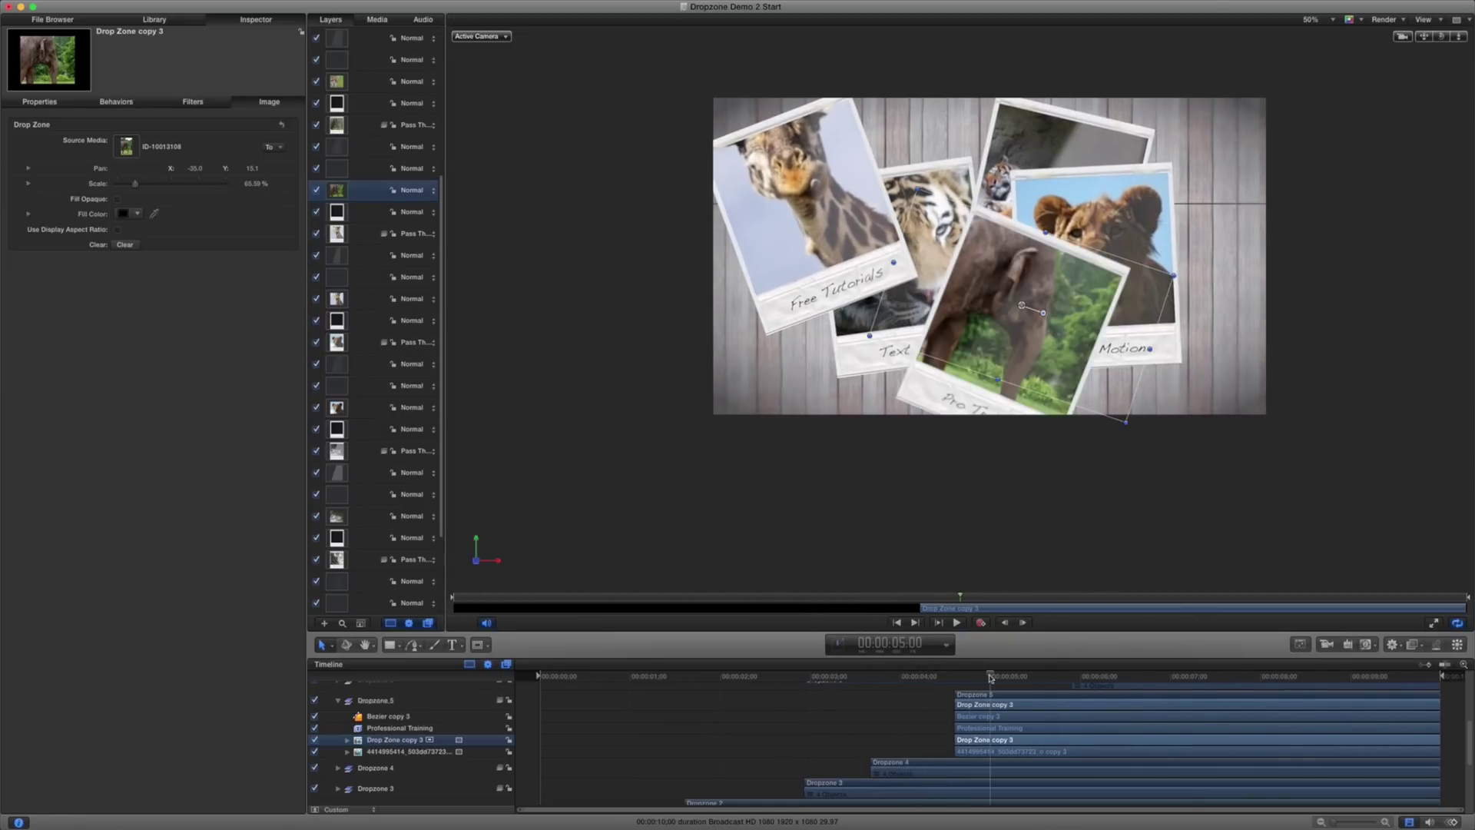
{"action": "left_click_drag", "start_coordinate": [991, 678], "coordinate": [978, 678]}
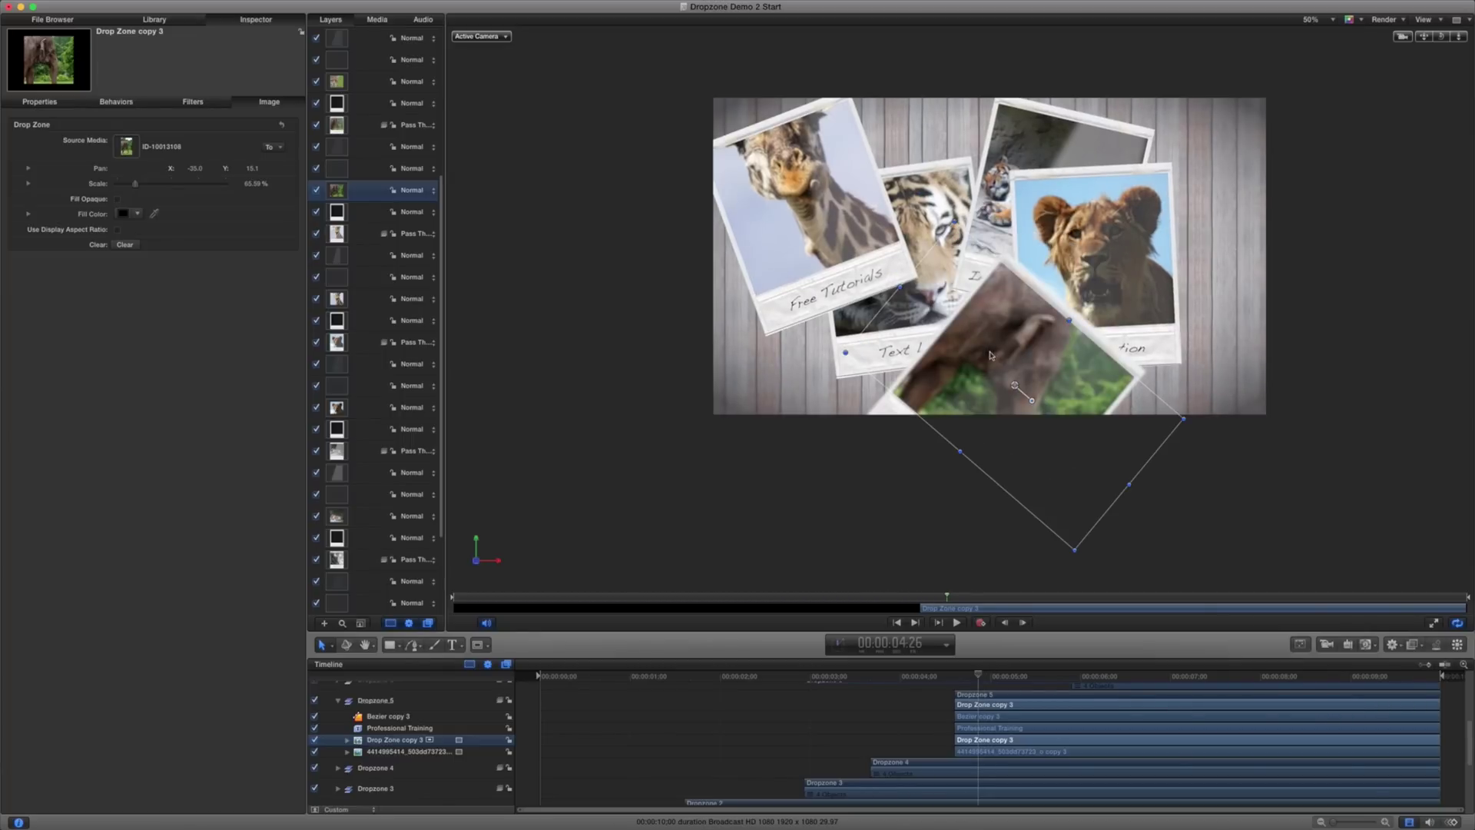
{"action": "left_click_drag", "start_coordinate": [978, 676], "coordinate": [876, 677]}
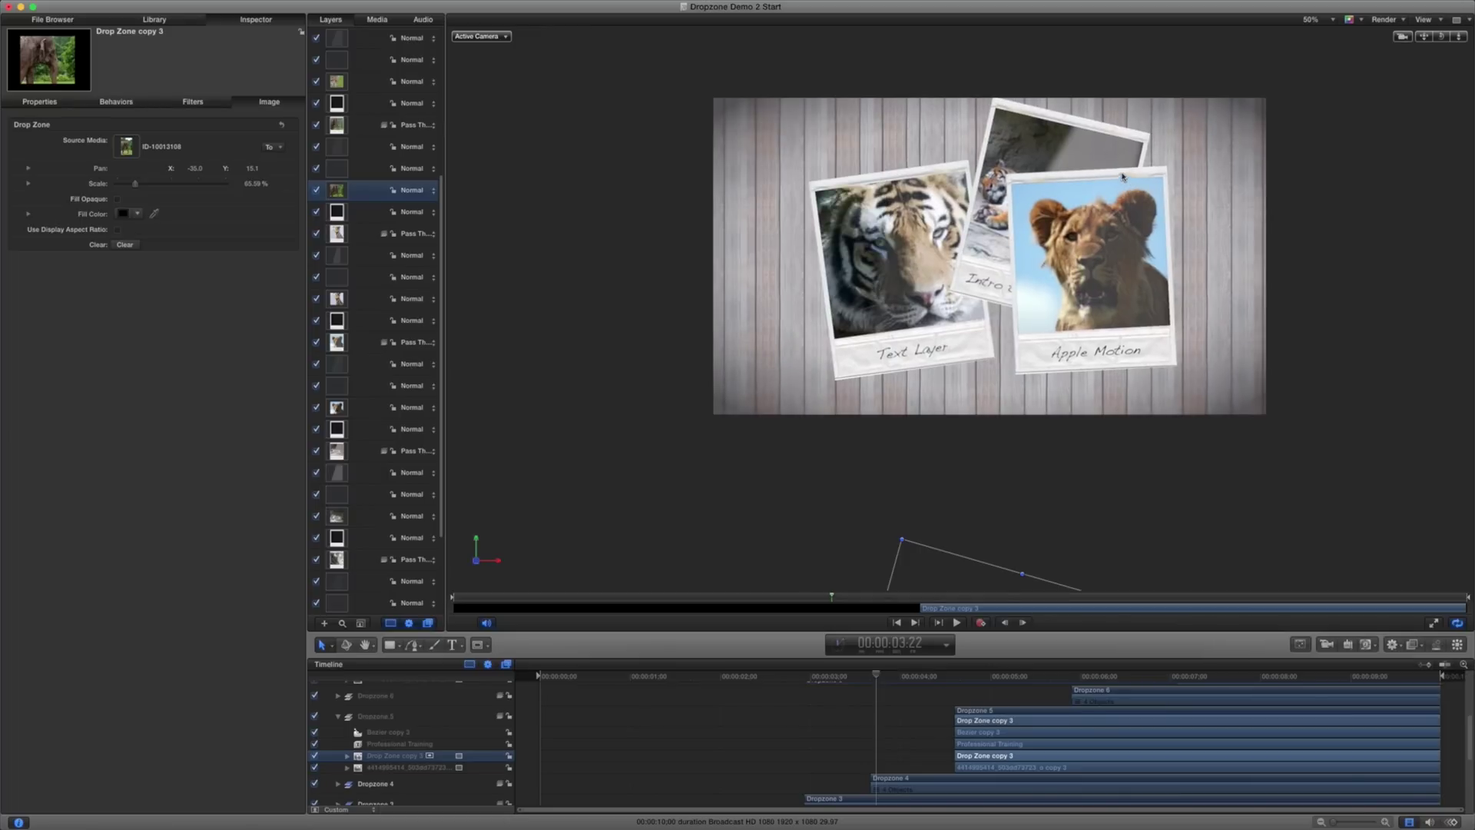
{"action": "key", "text": "space"}
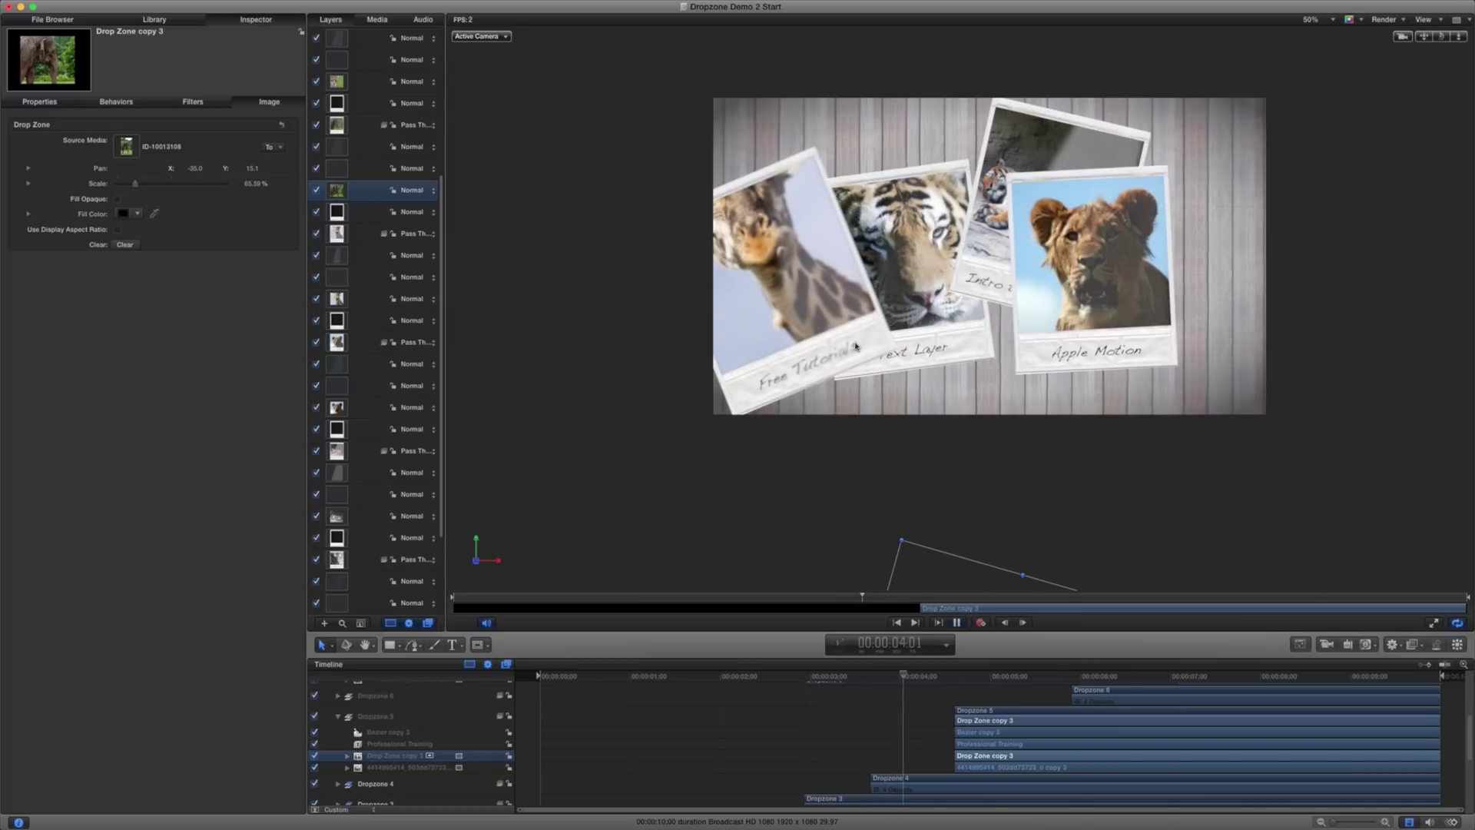
{"action": "key", "text": "space"}
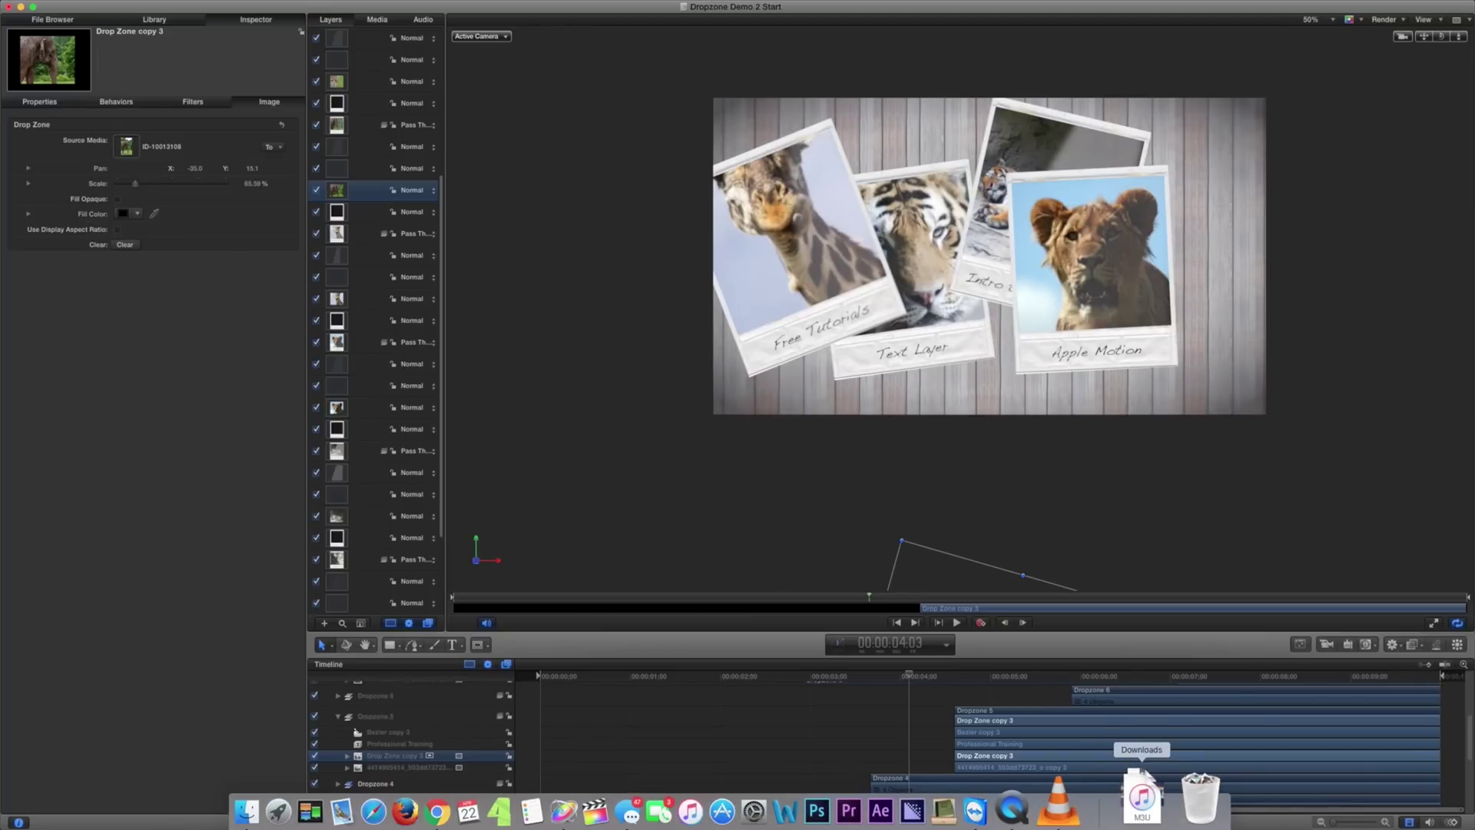
- Open Dropzone on Floor.mov from the Dock to watch it in QuickTime Player
{"action": "left_click", "coordinate": [331, 799]}
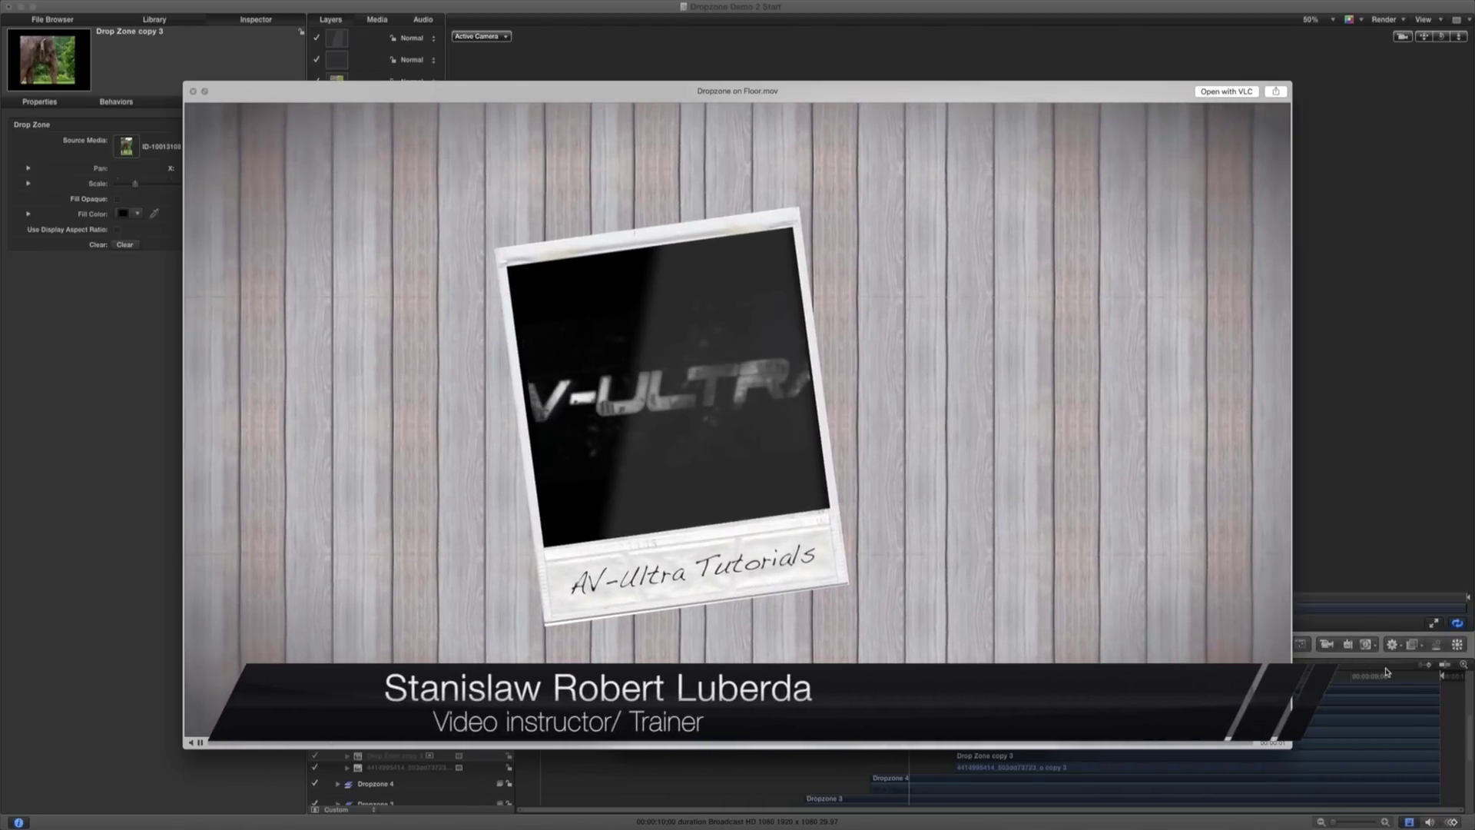